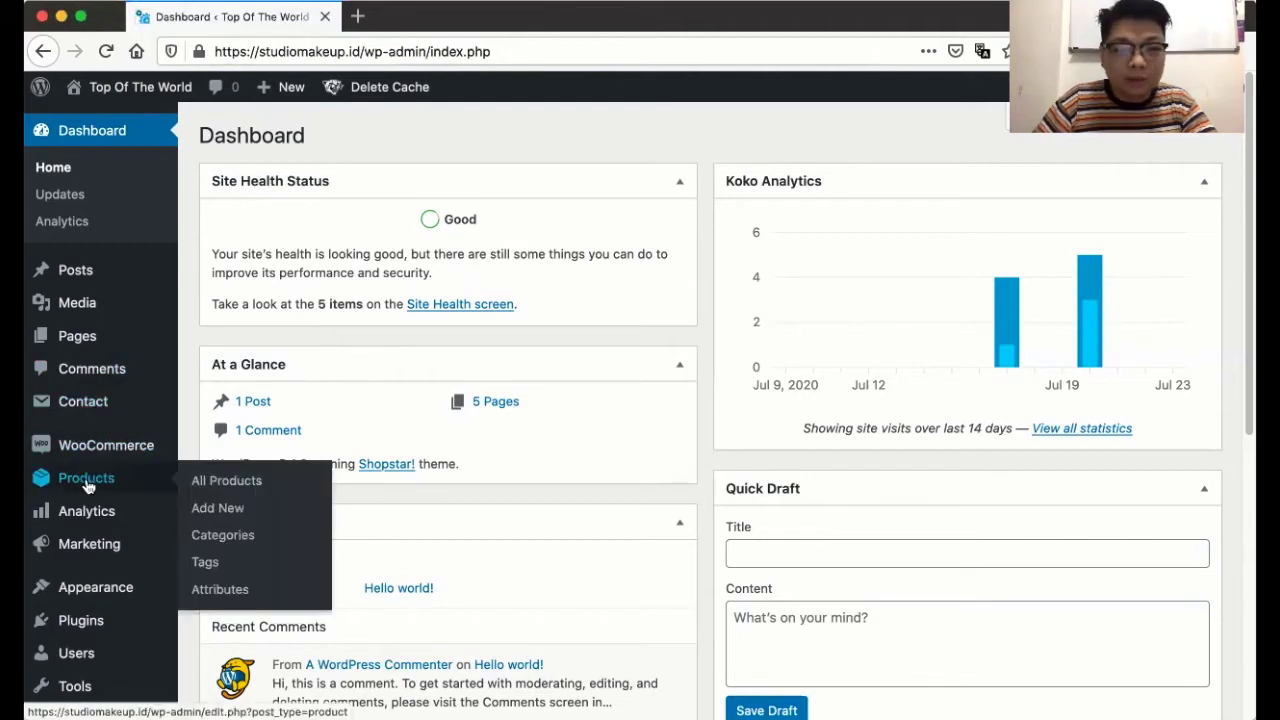
- Open tokopedia.com/ideaxstore in a new tab and browse its Smooth Color Lip Crayon listings
mouse_move(90, 452)
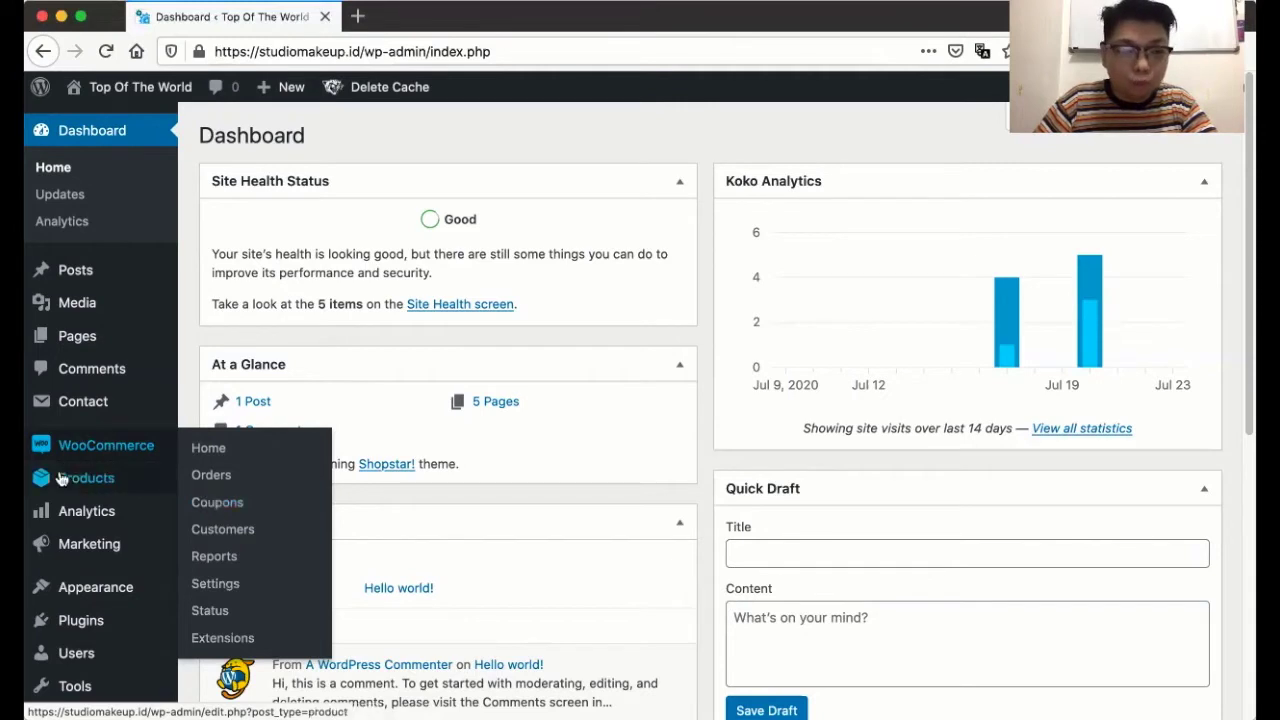
mouse_move(93, 481)
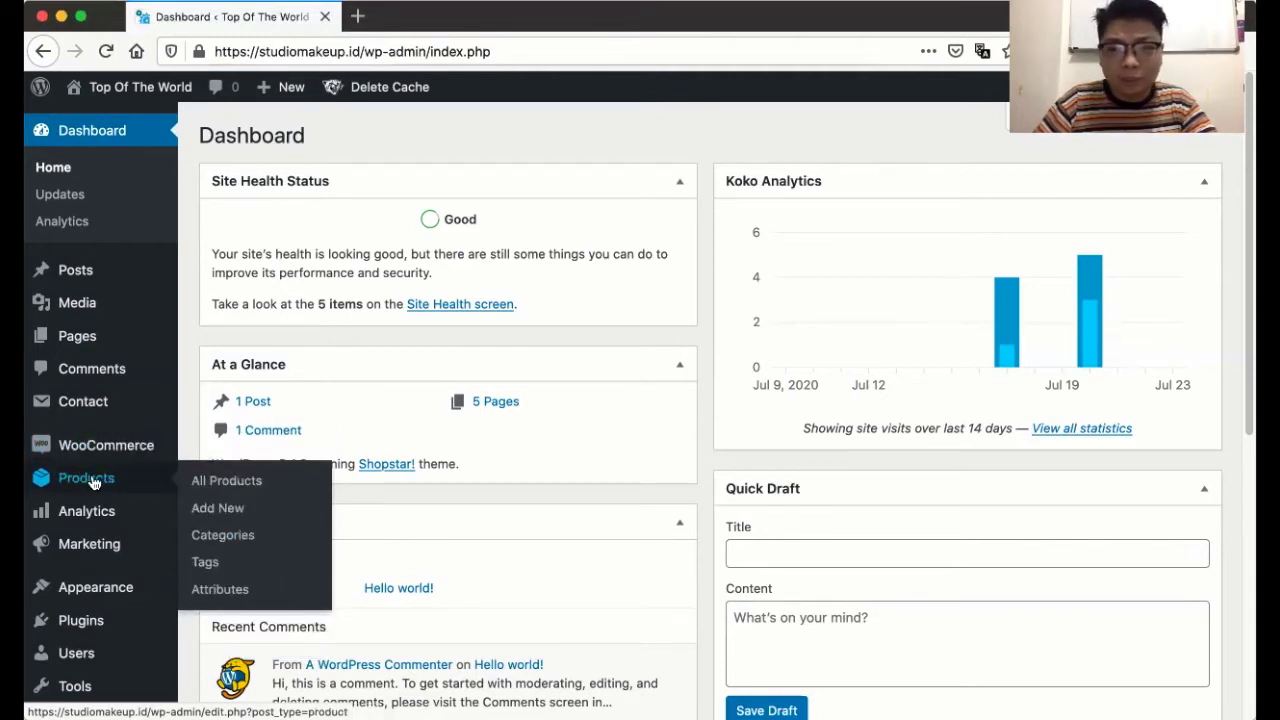
click(358, 24)
text(tokopedia.com/)
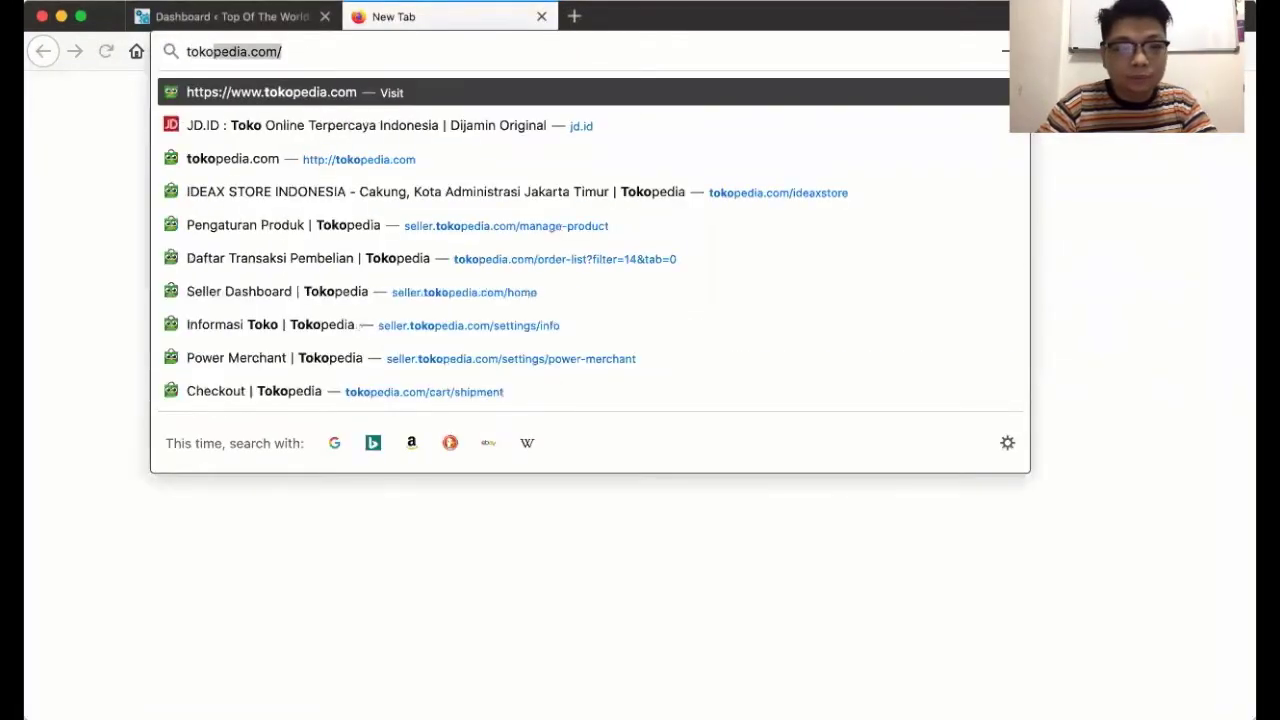
key(Right)
text(idea)
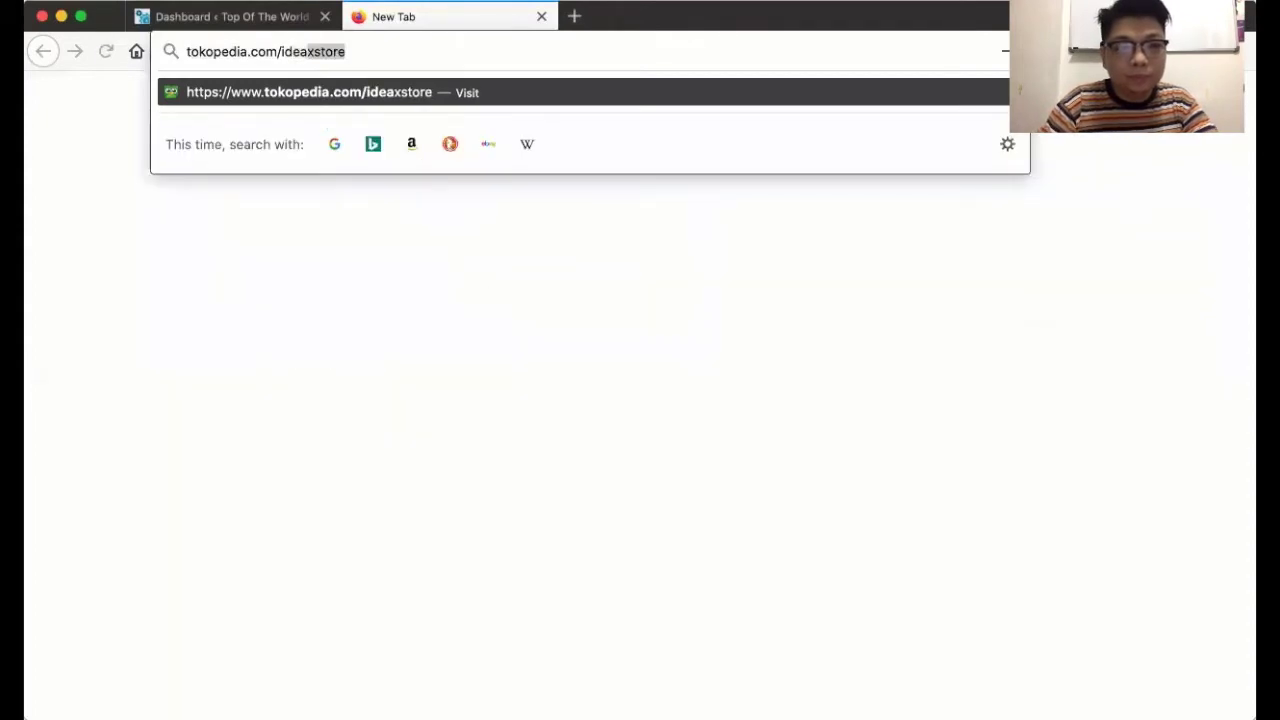
key(Return)
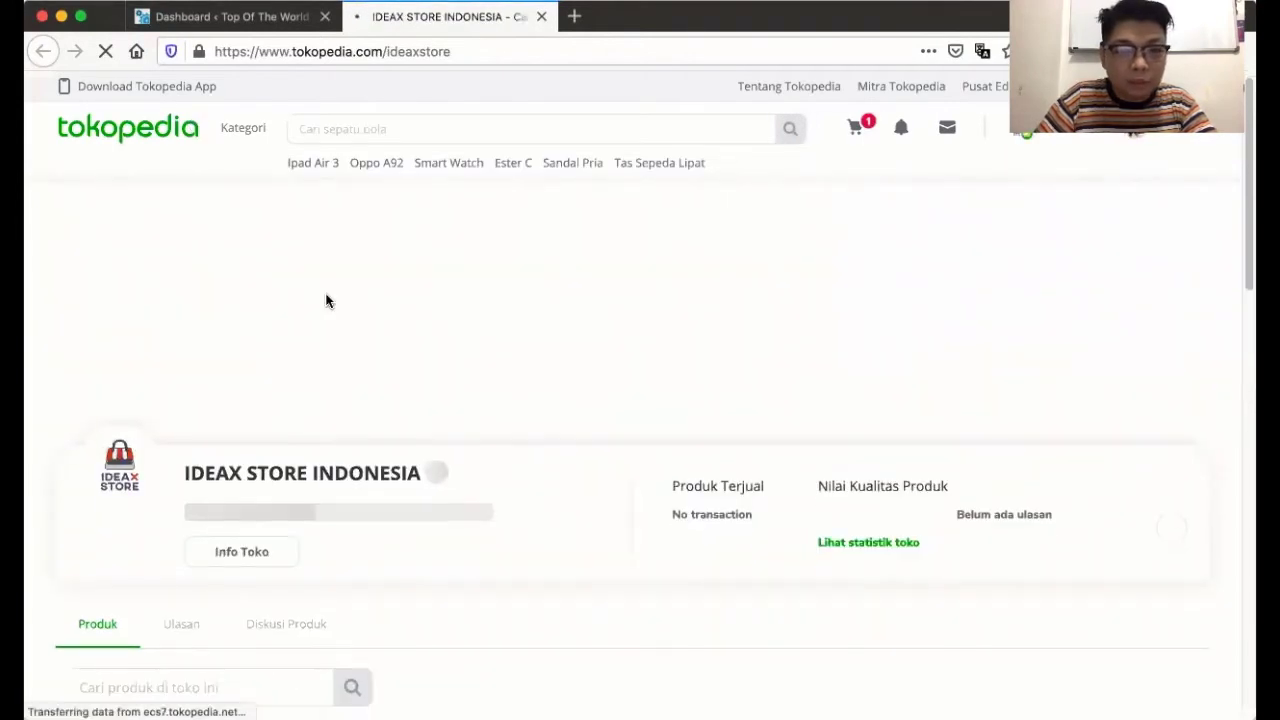
scroll(327, 301, down, 2)
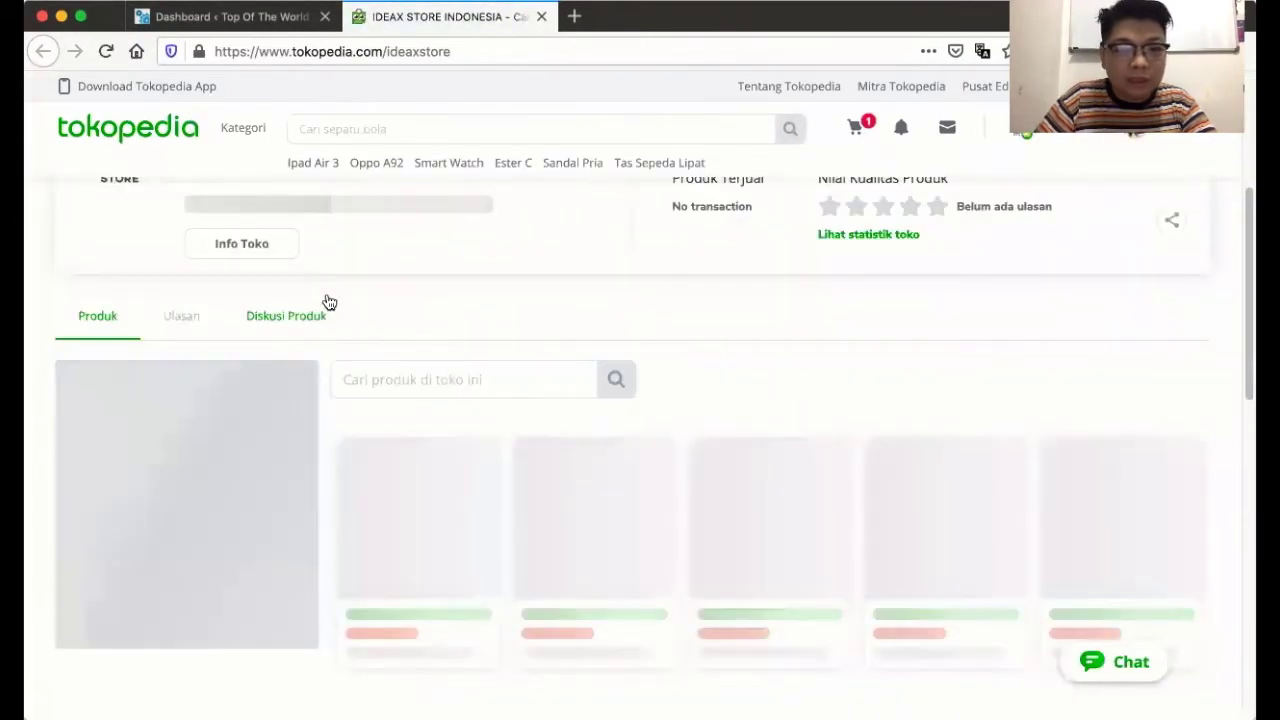
scroll(327, 301, down, 2)
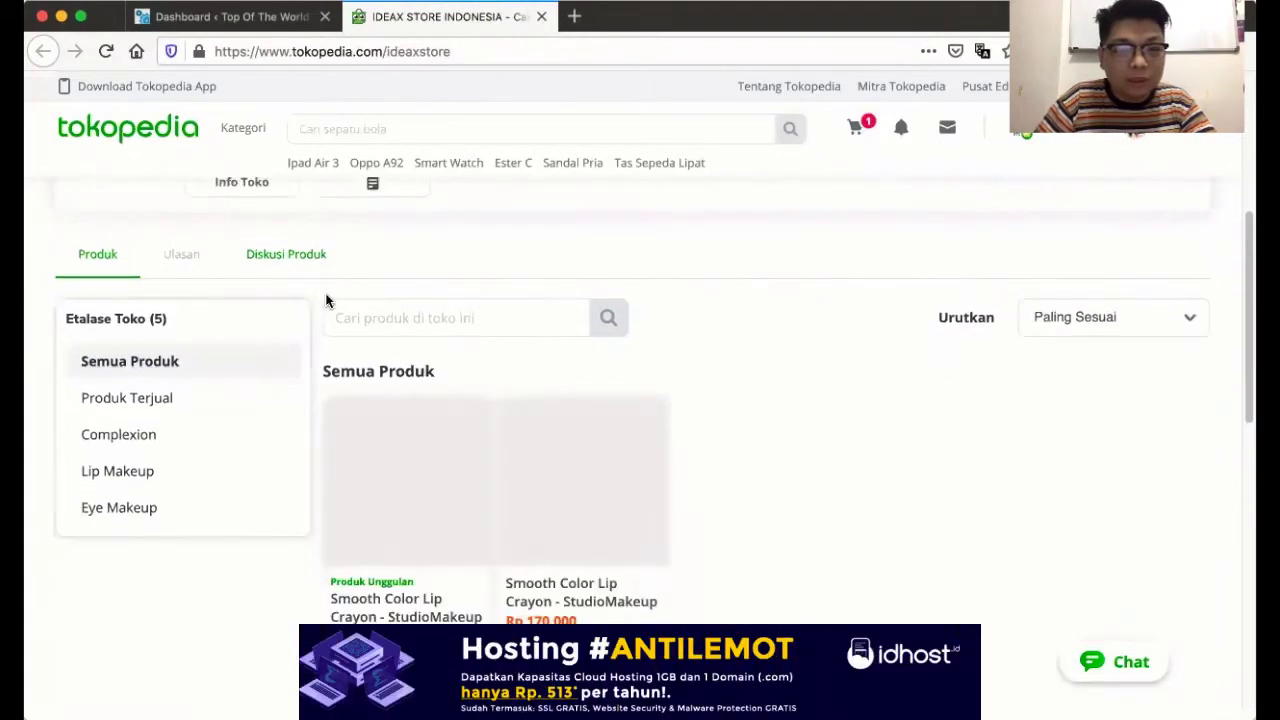
scroll(325, 298, down, 1)
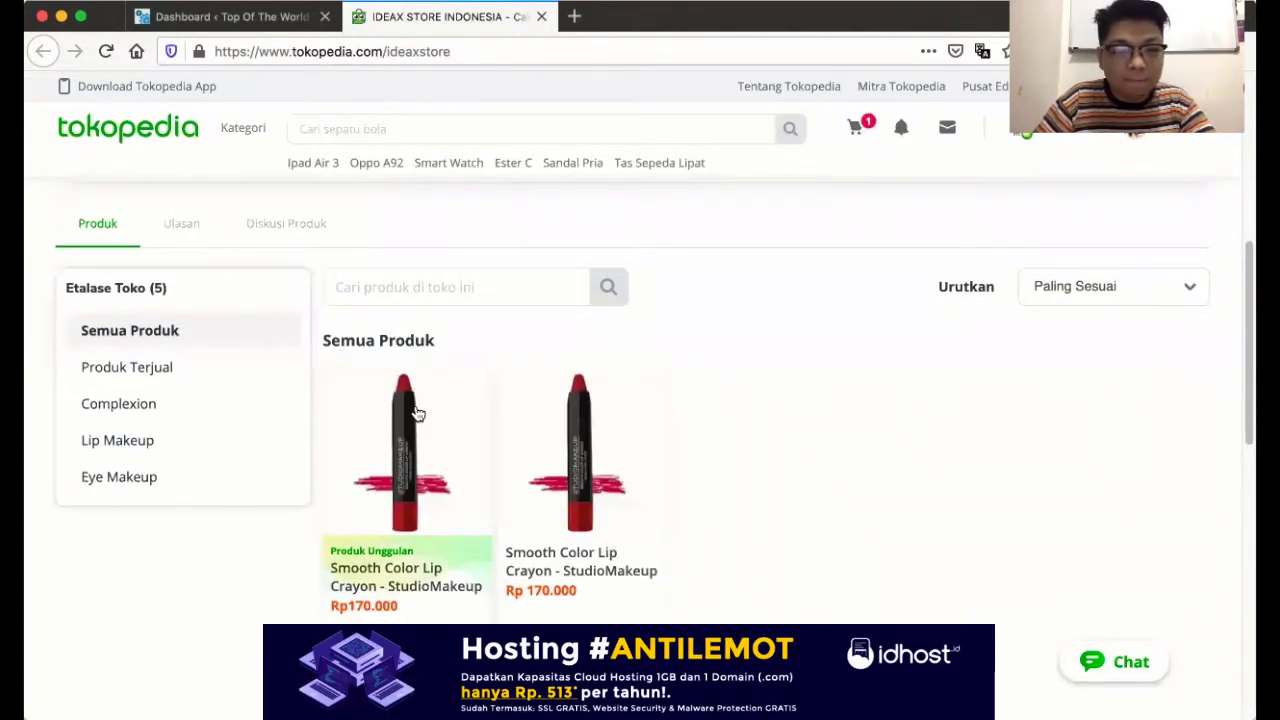
scroll(417, 415, up, 3)
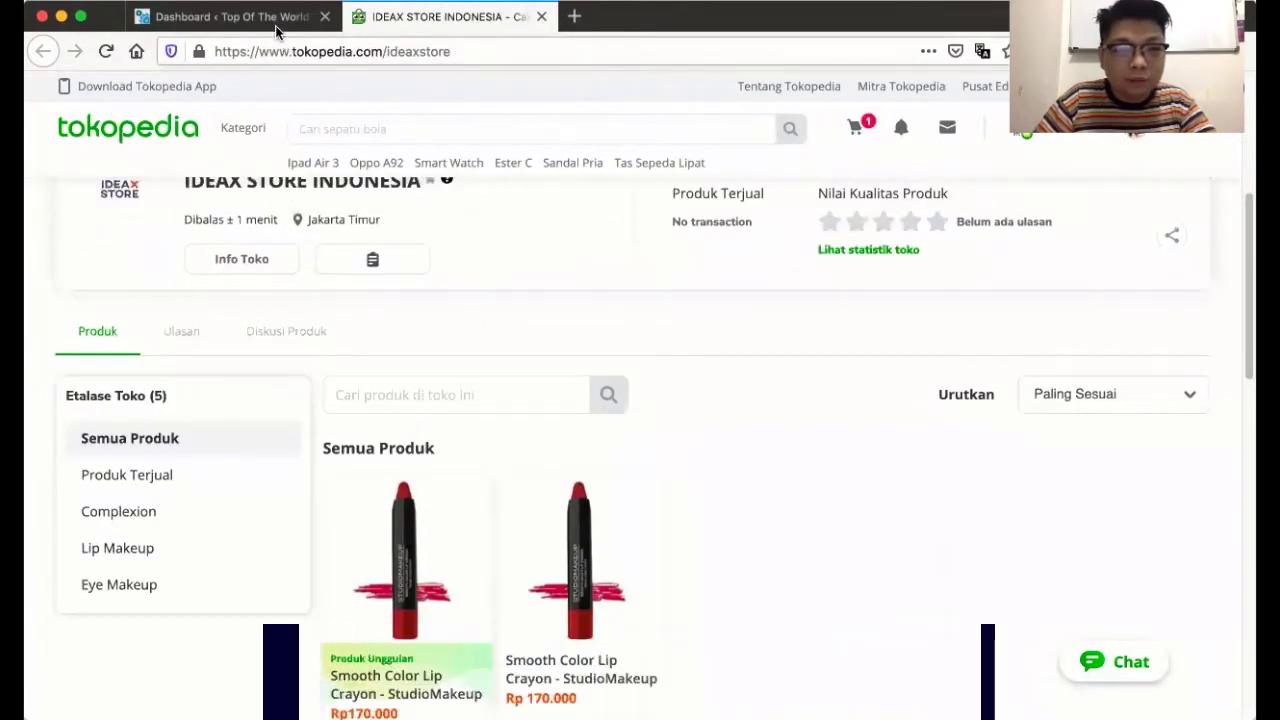
- Switch back to the WordPress dashboard tab
click(230, 17)
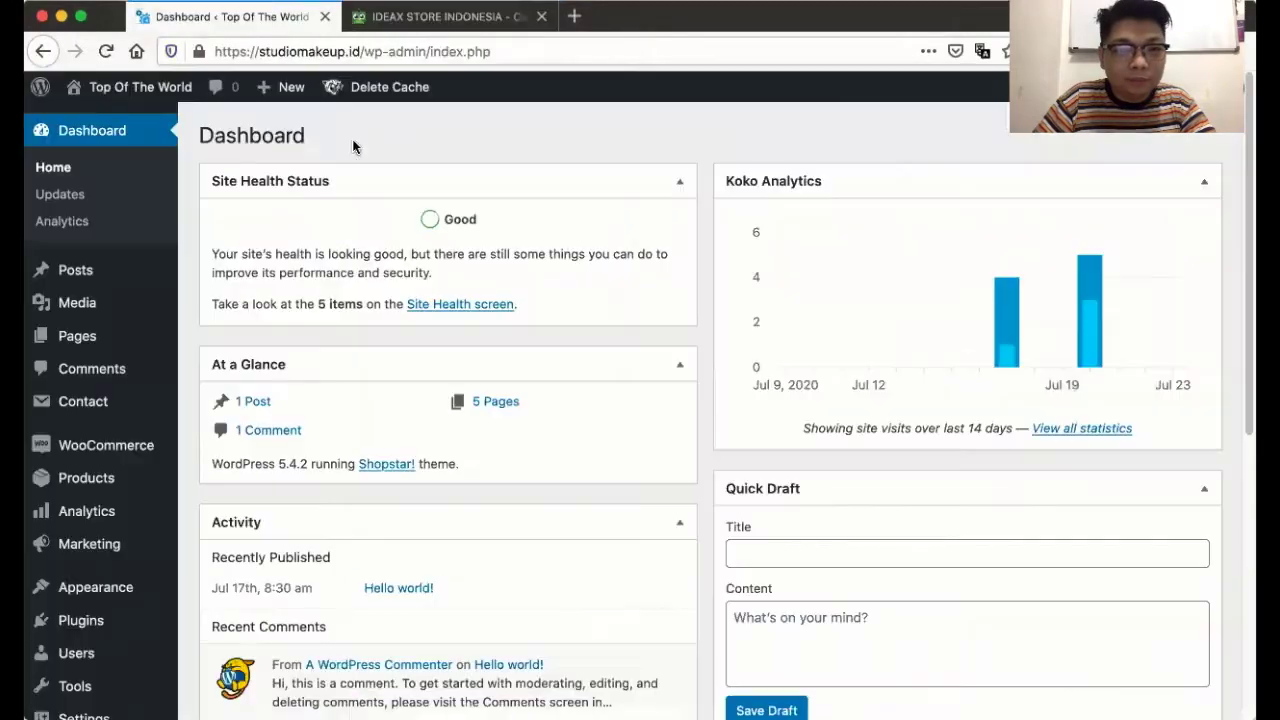
click(410, 12)
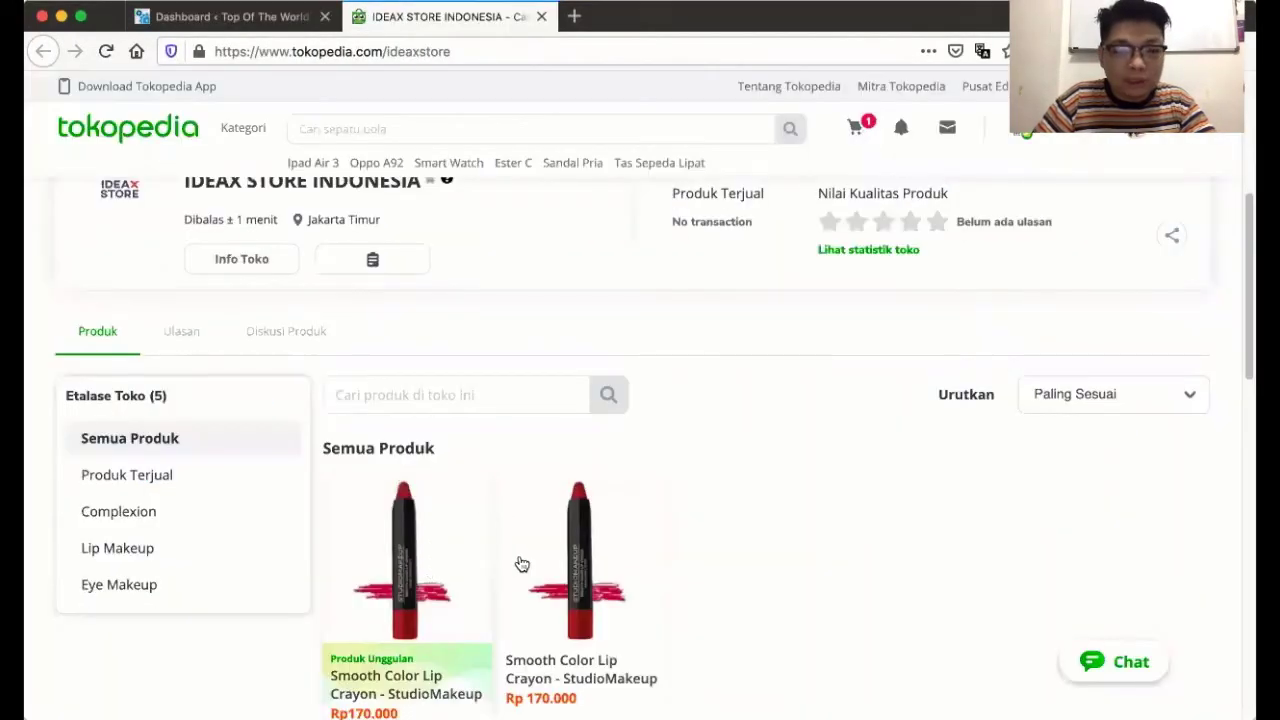
click(207, 18)
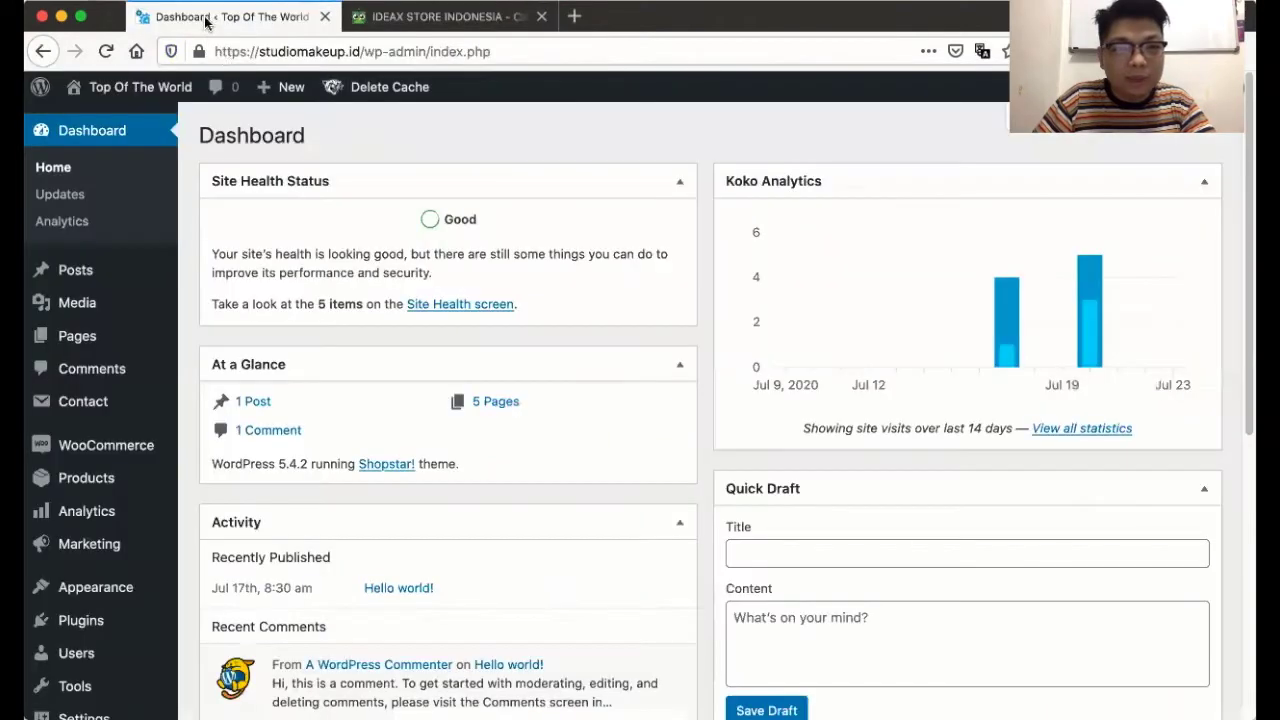
- In General Settings, set the site title to StudioMakeup.id and paste the tagline 'Official Indonesia StudioMakeup Brand'
mouse_move(143, 93)
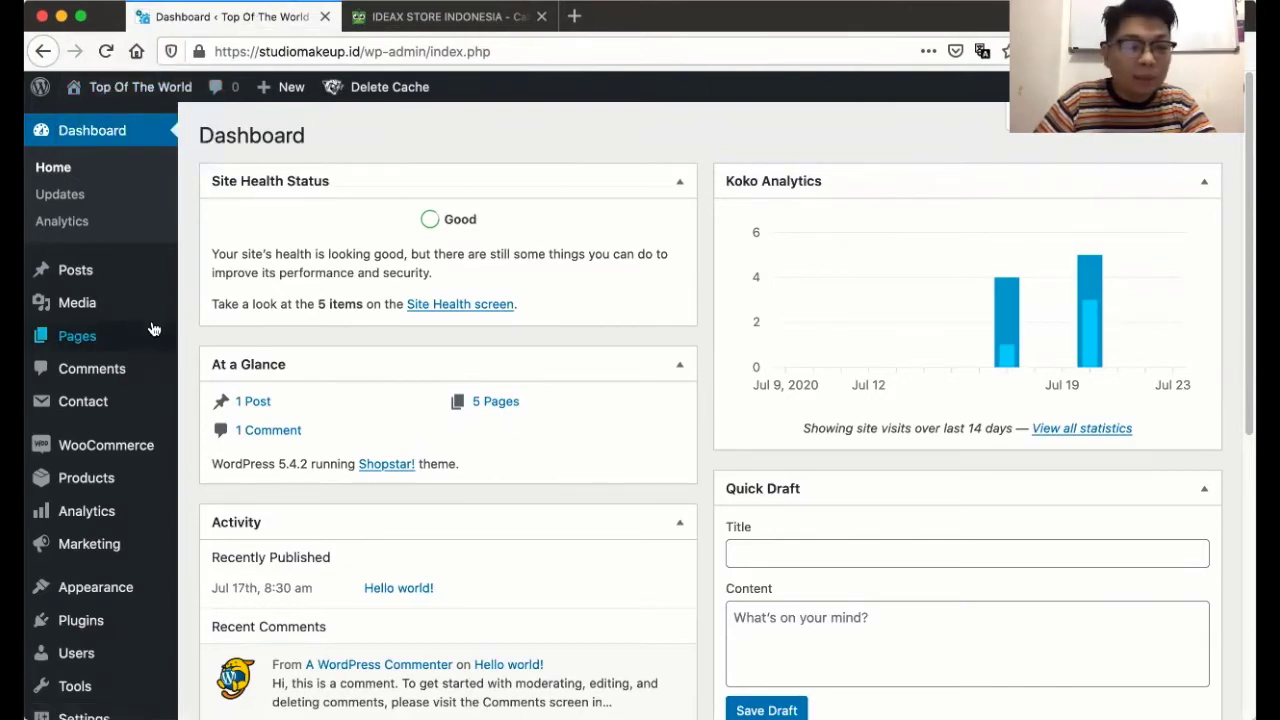
scroll(120, 388, down, 1)
scroll(120, 388, down, 5)
mouse_move(114, 588)
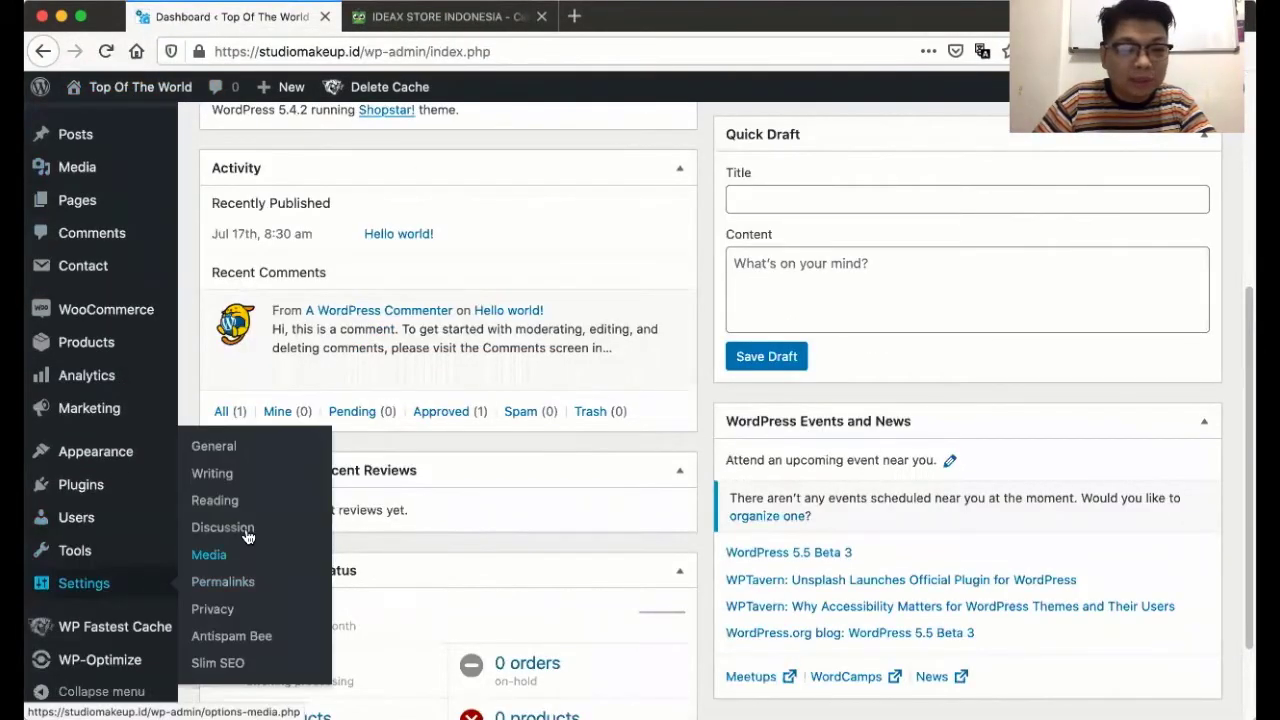
click(245, 452)
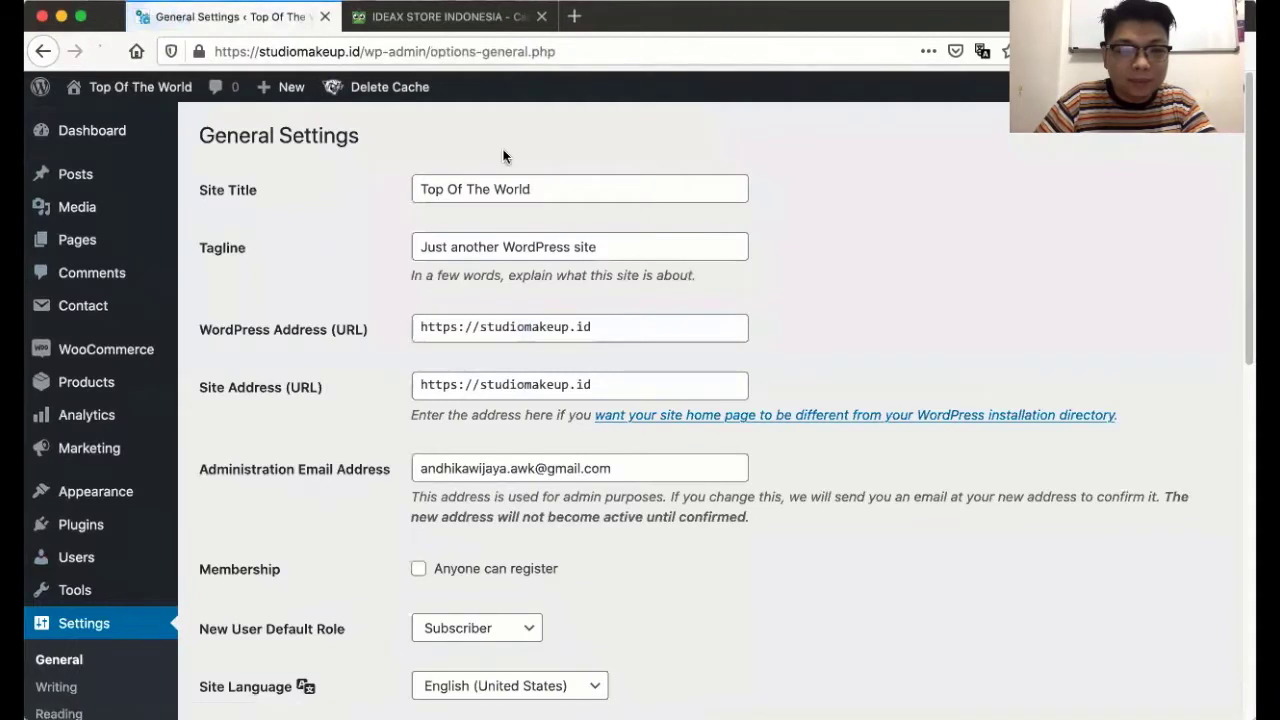
drag(551, 187, 363, 182)
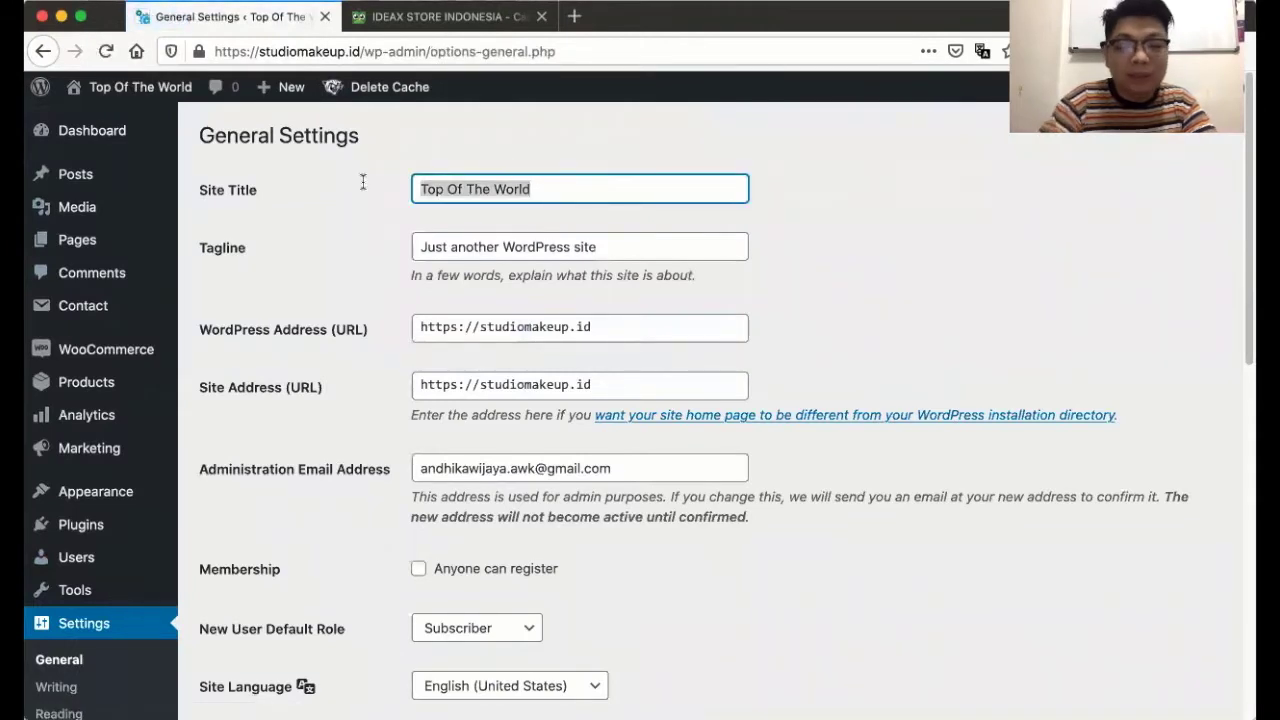
text(StudioMa)
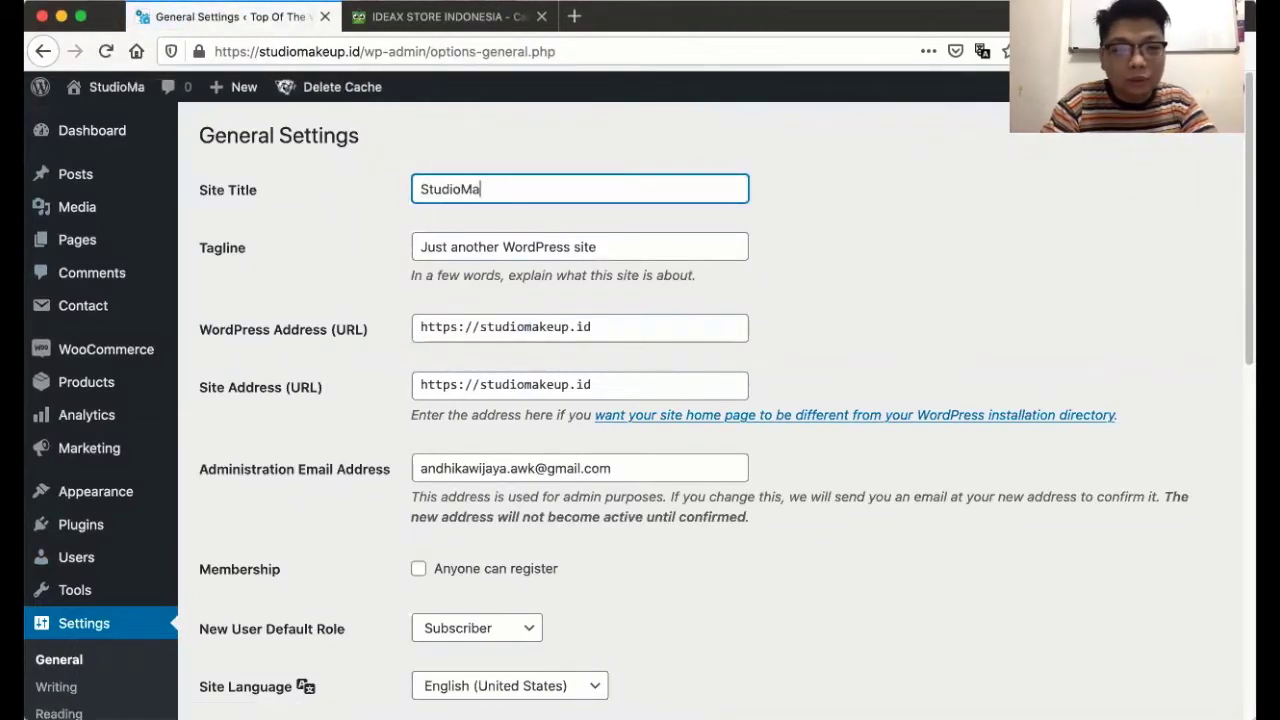
text(keup.id)
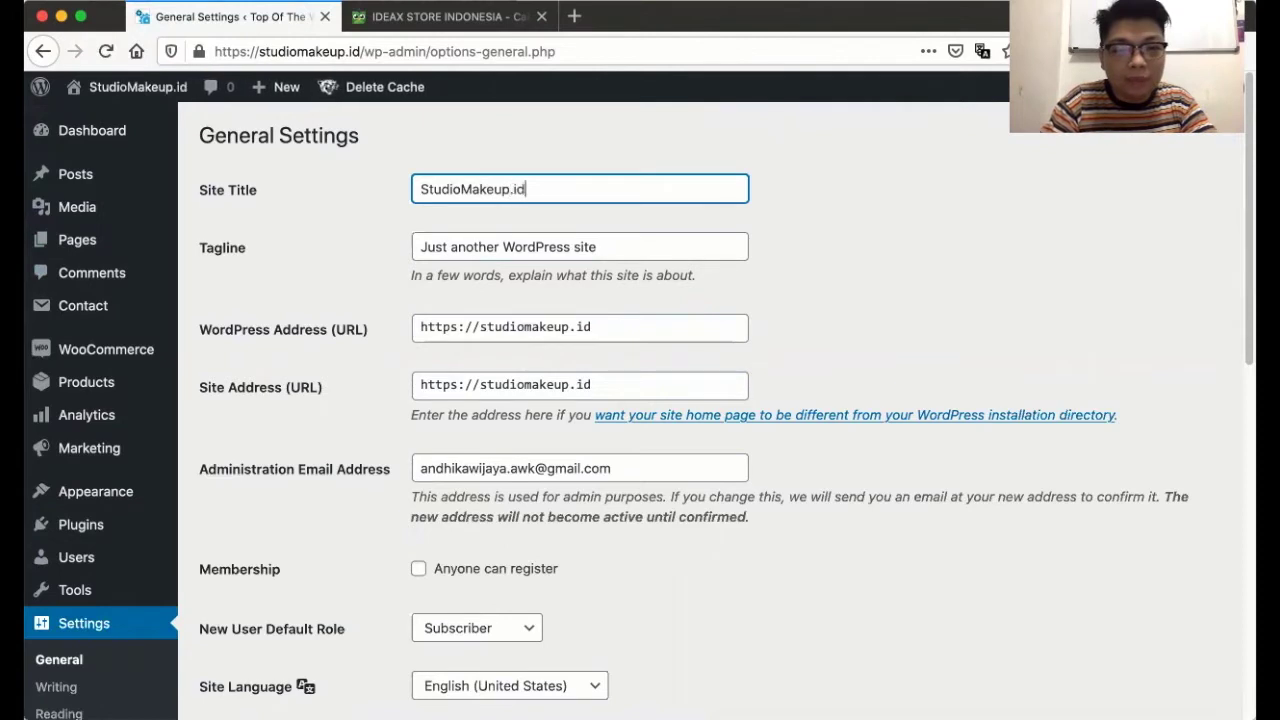
key(Tab)
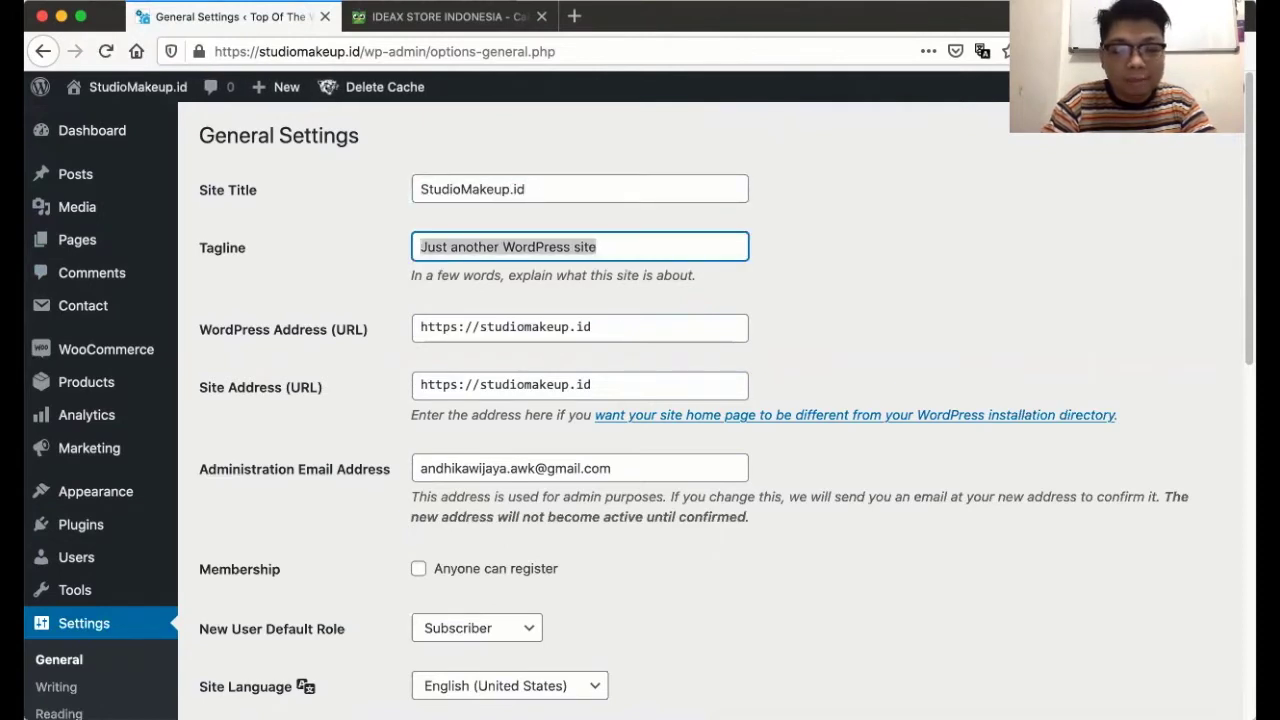
text(Official Indonesia StudioMakeup Brand)
- Set the timezone to UTC+7 and date format to d/m/Y, then save the settings
scroll(333, 474, down, 6)
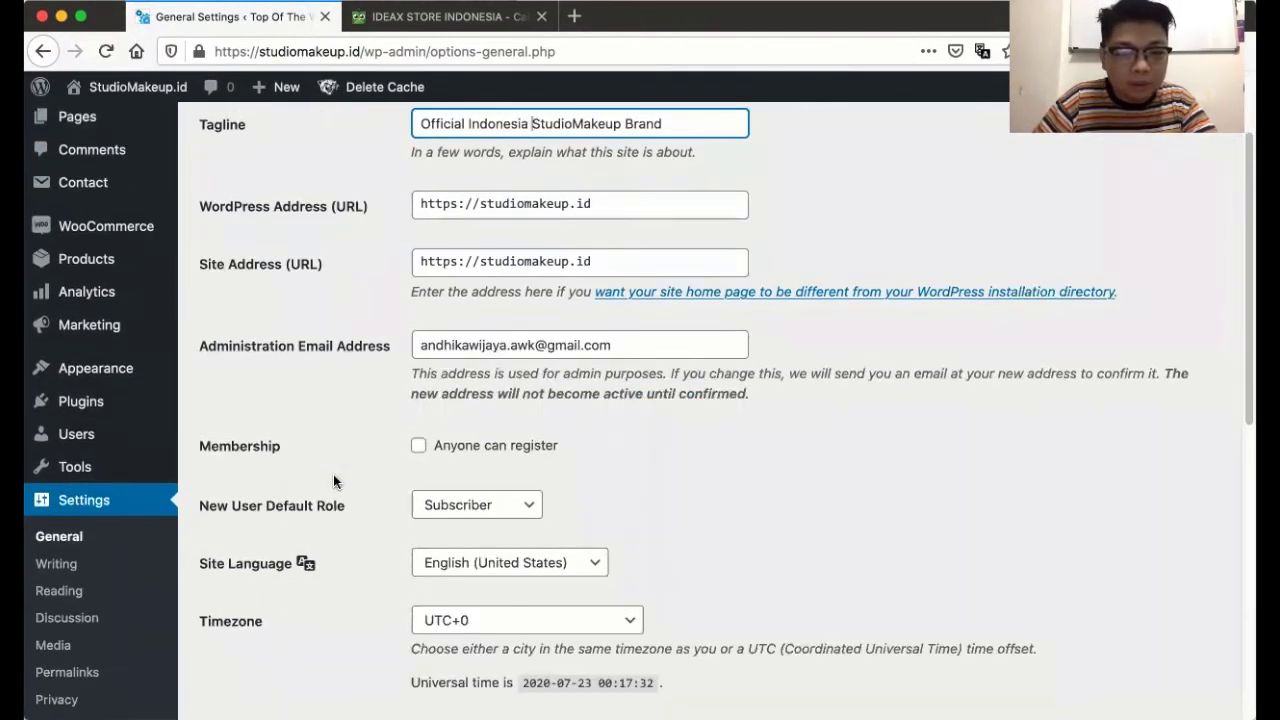
scroll(333, 481, down, 3)
click(488, 262)
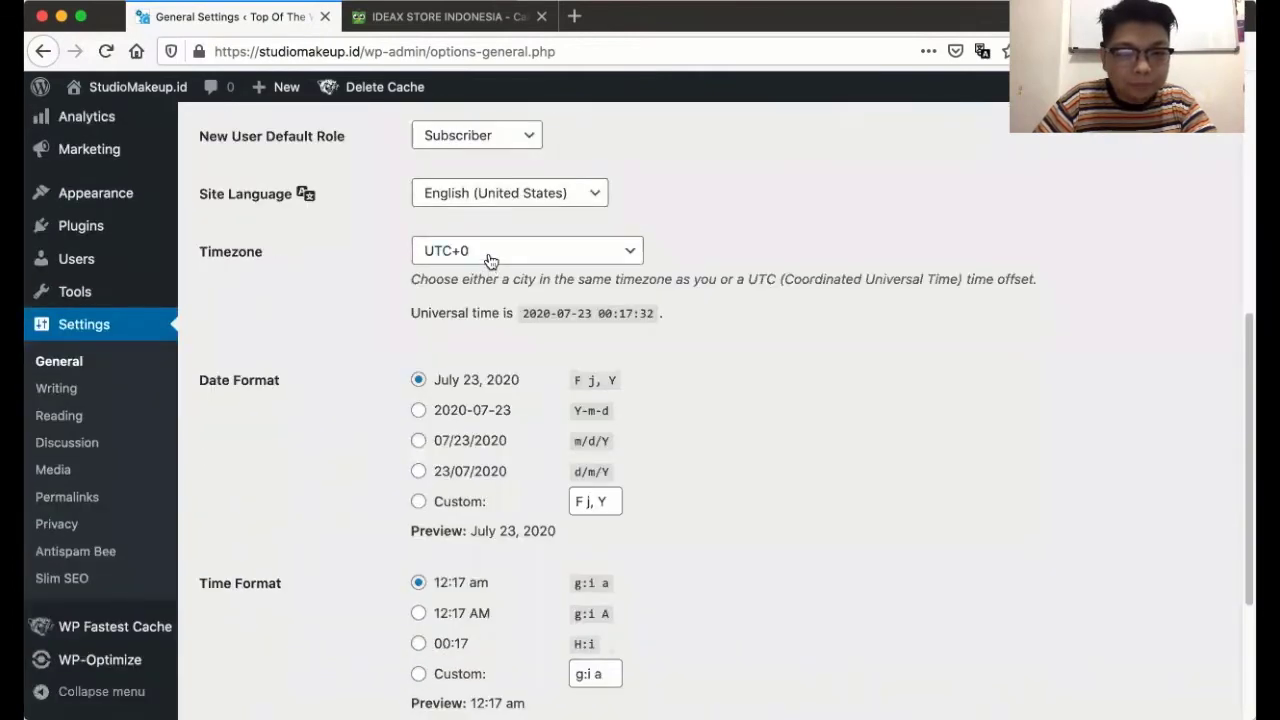
scroll(497, 430, down, 5)
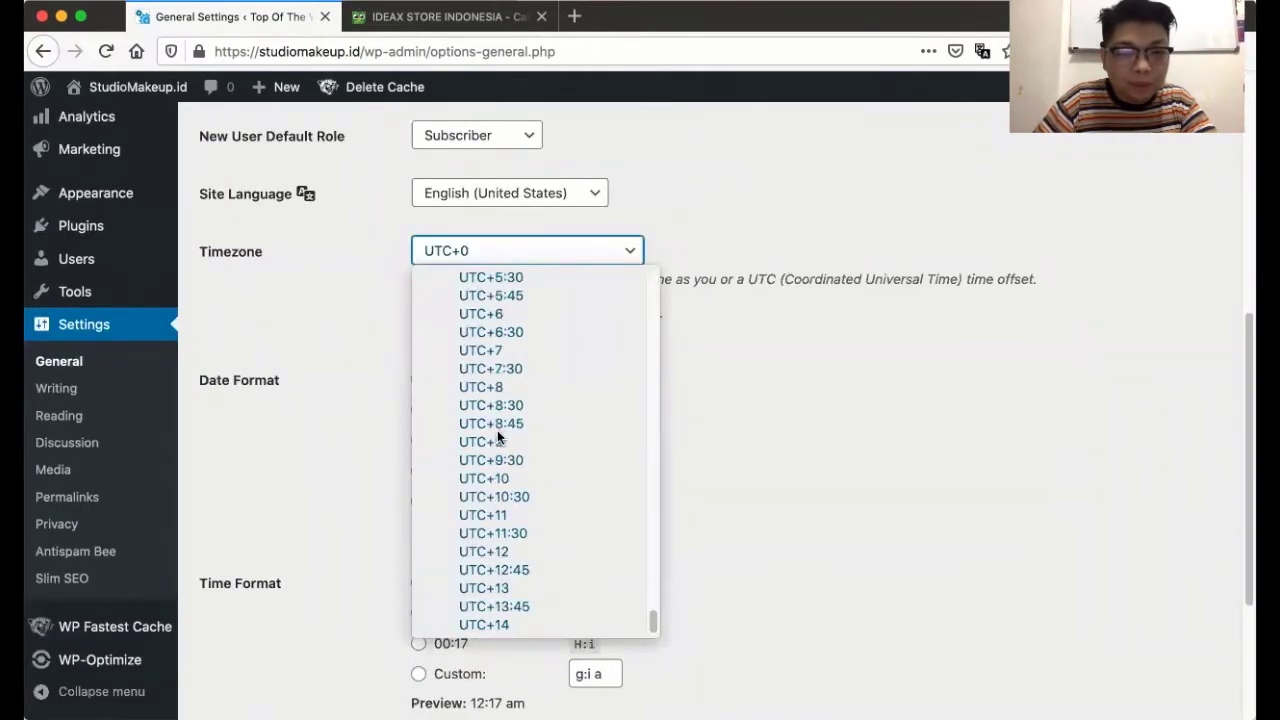
key(Escape)
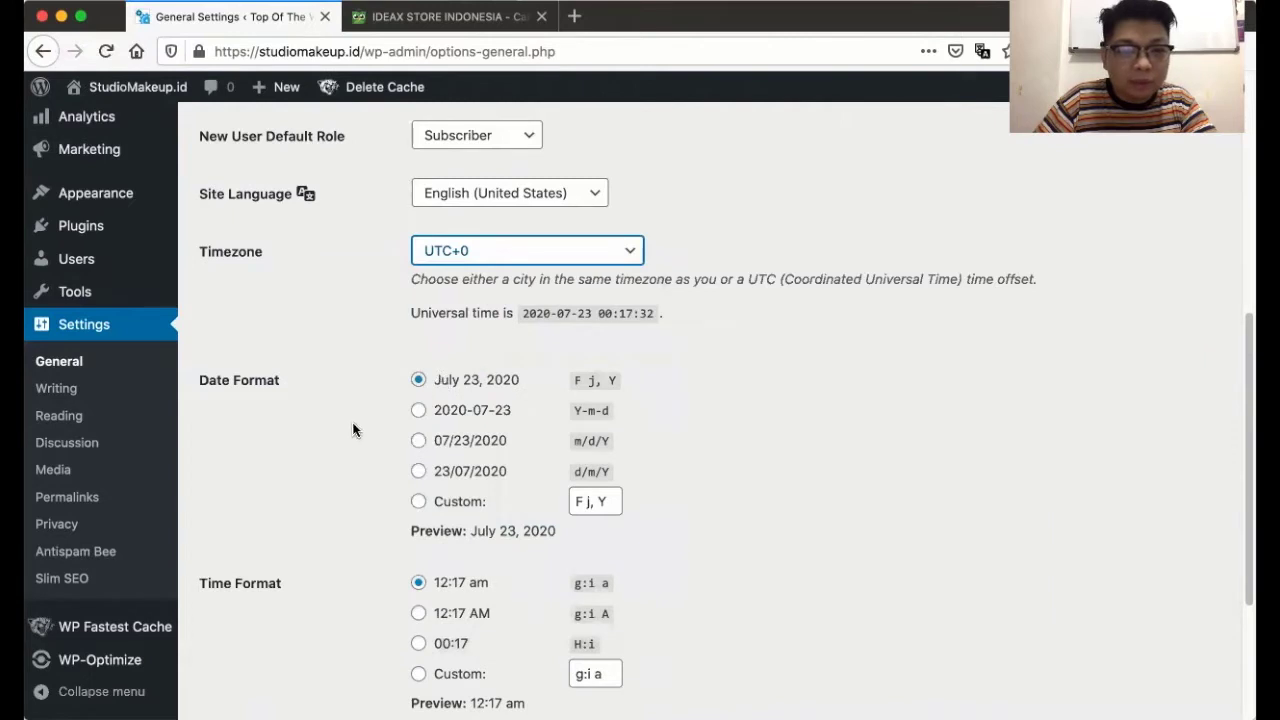
click(466, 243)
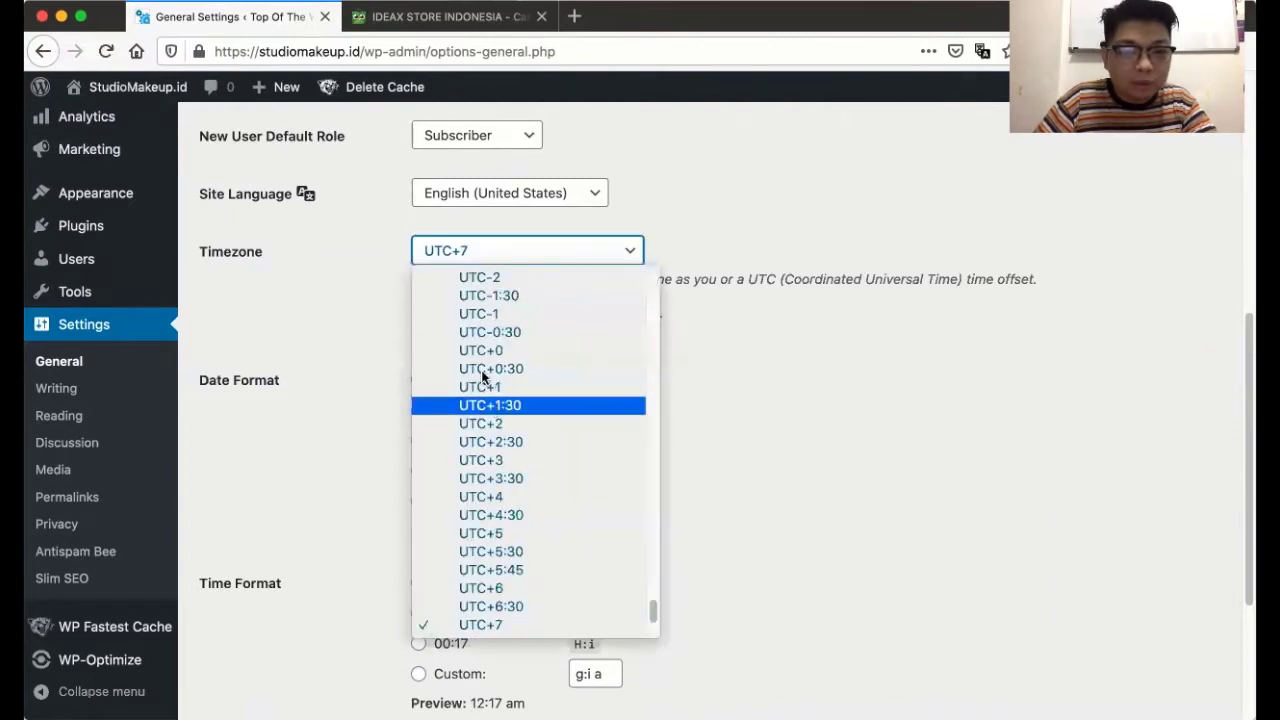
click(326, 330)
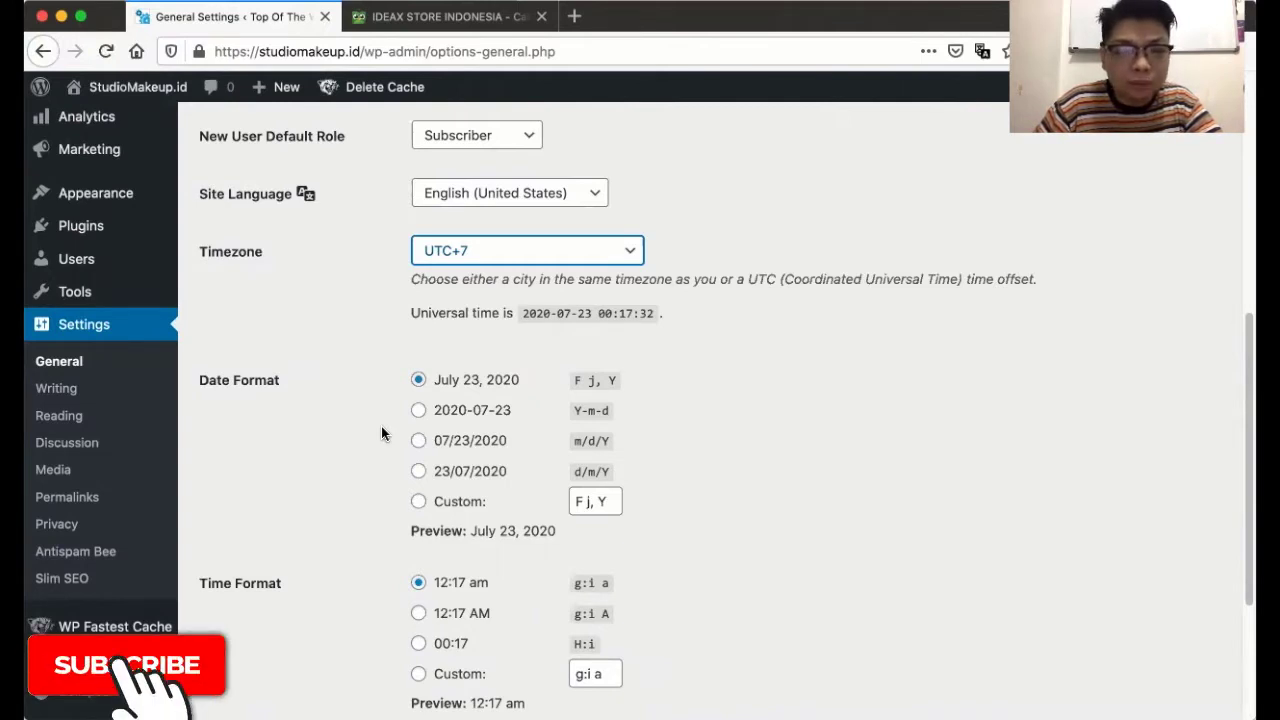
click(418, 471)
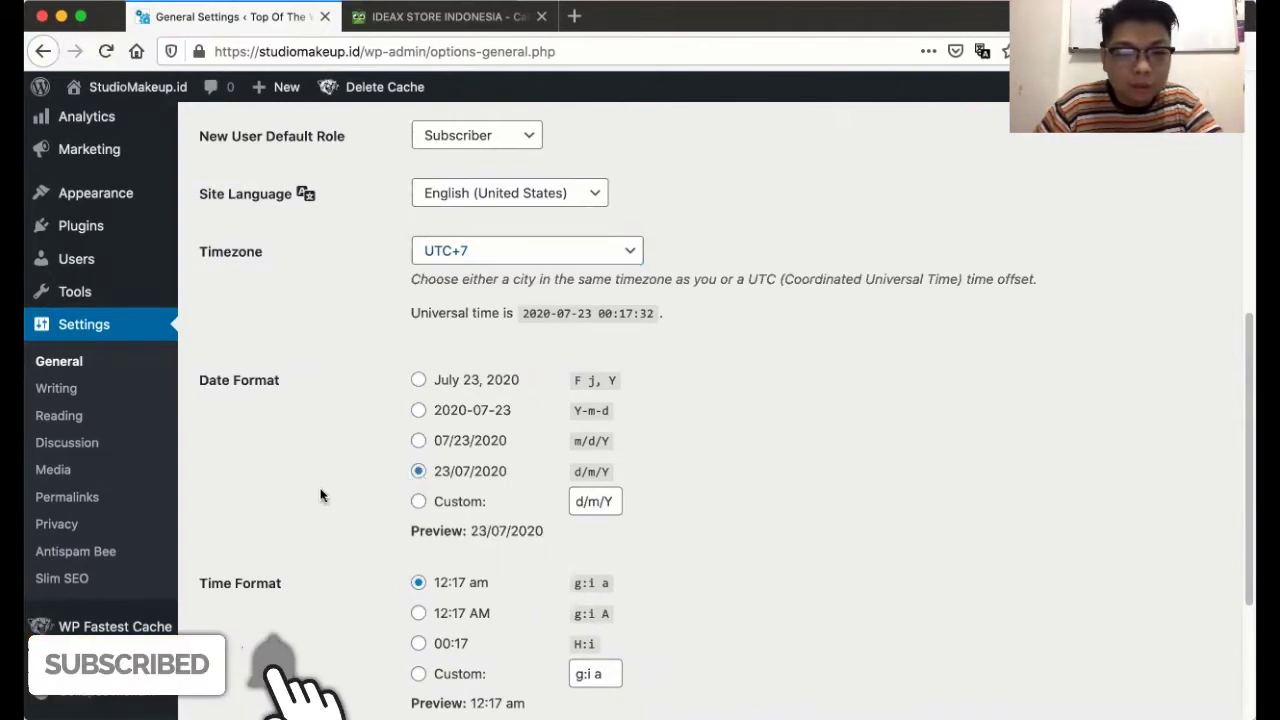
scroll(320, 492, down, 2)
scroll(320, 493, down, 3)
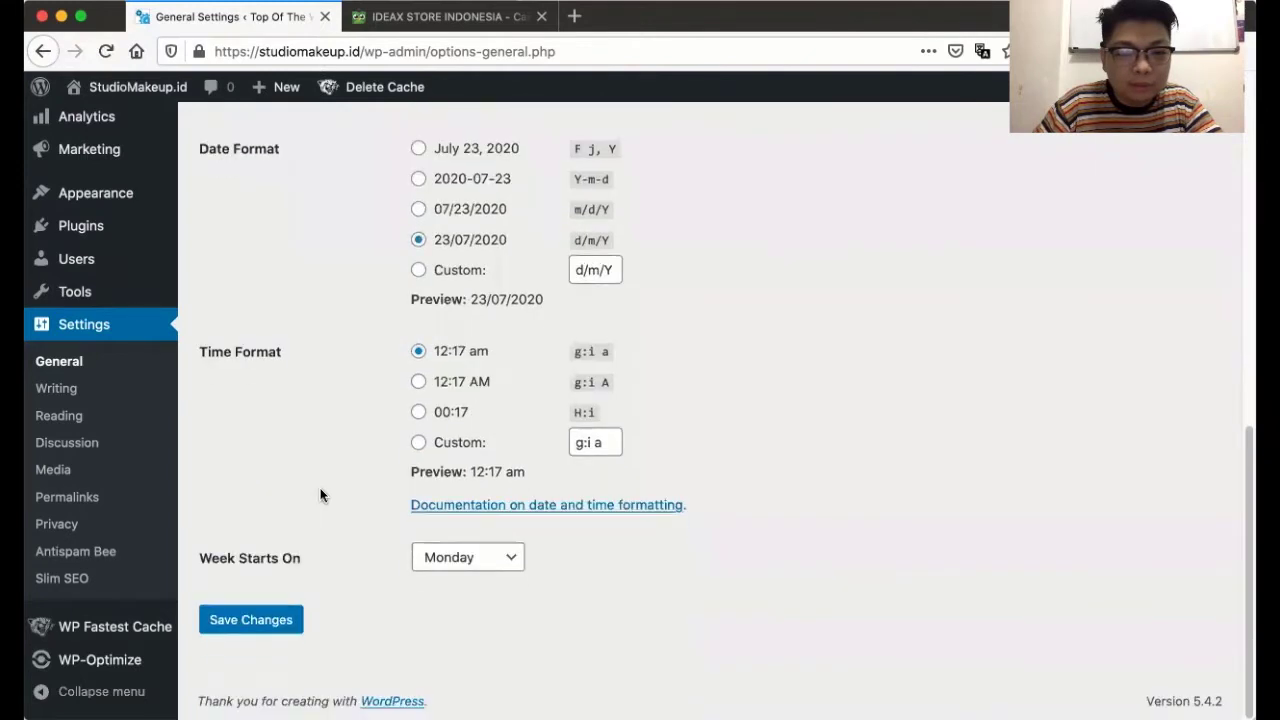
click(266, 622)
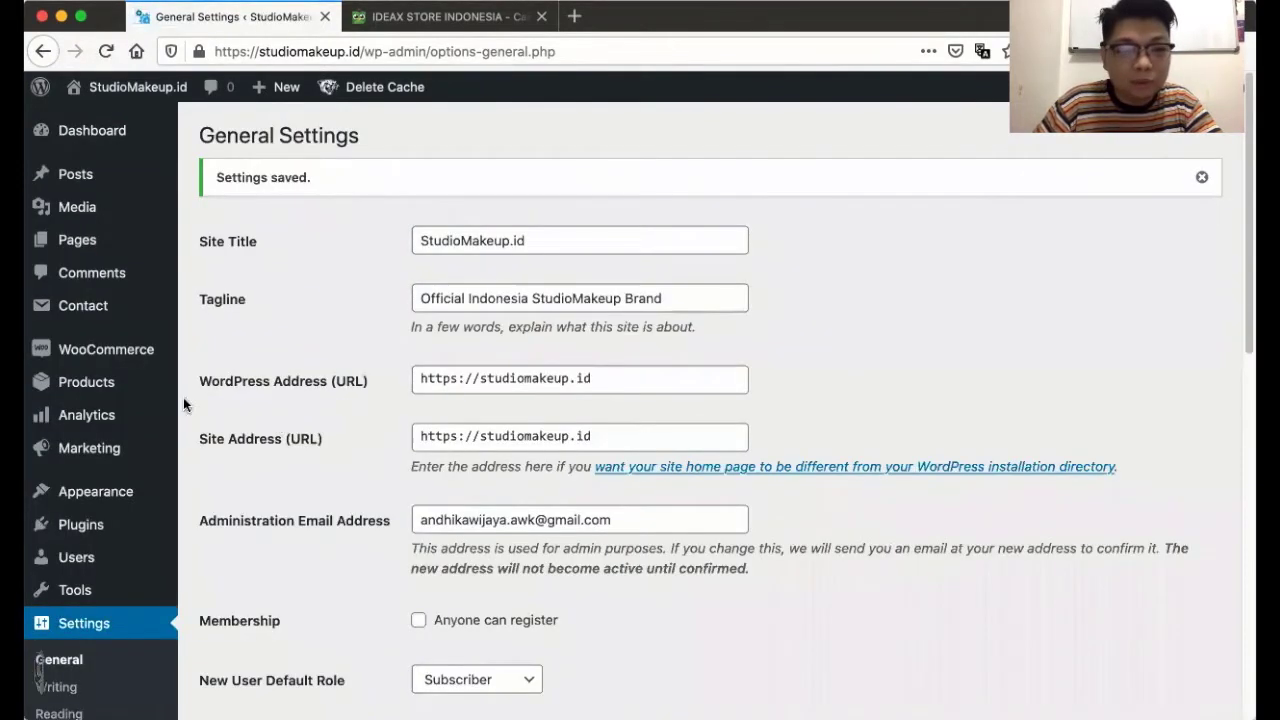
- Start a blank WooCommerce product via Products > Add New, then switch to the Tokopedia store tab
mouse_move(95, 385)
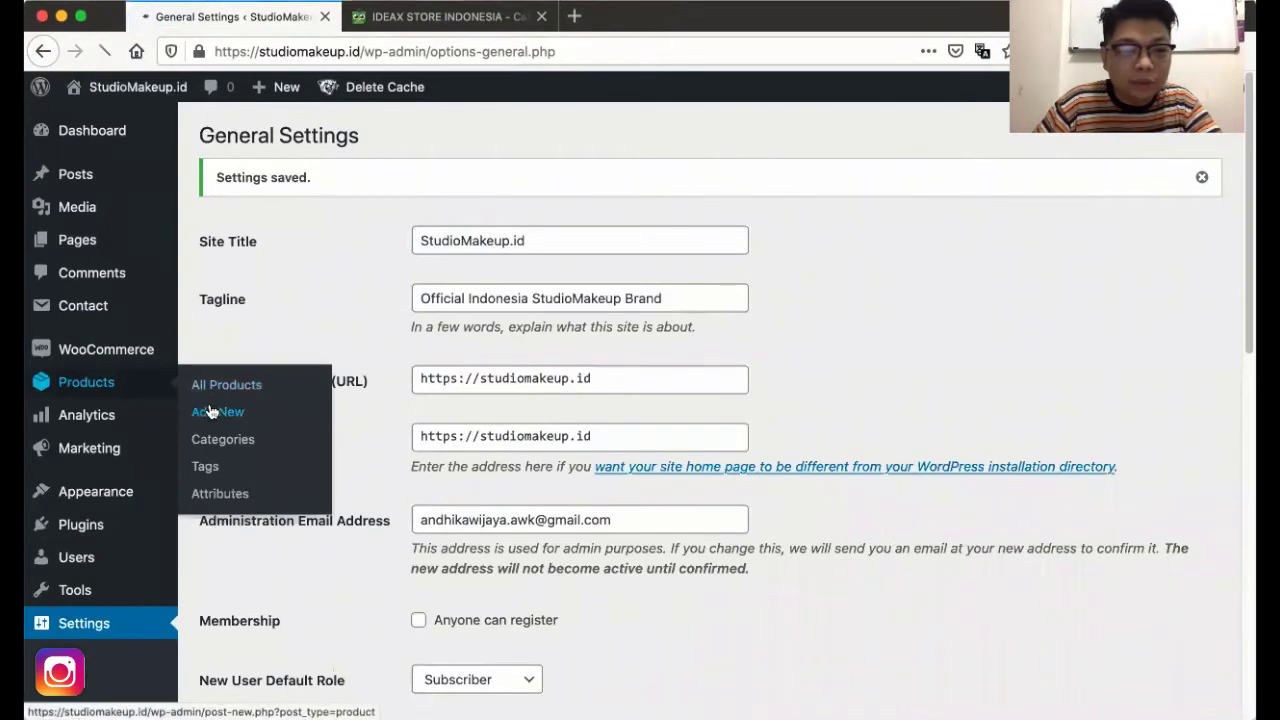
click(212, 412)
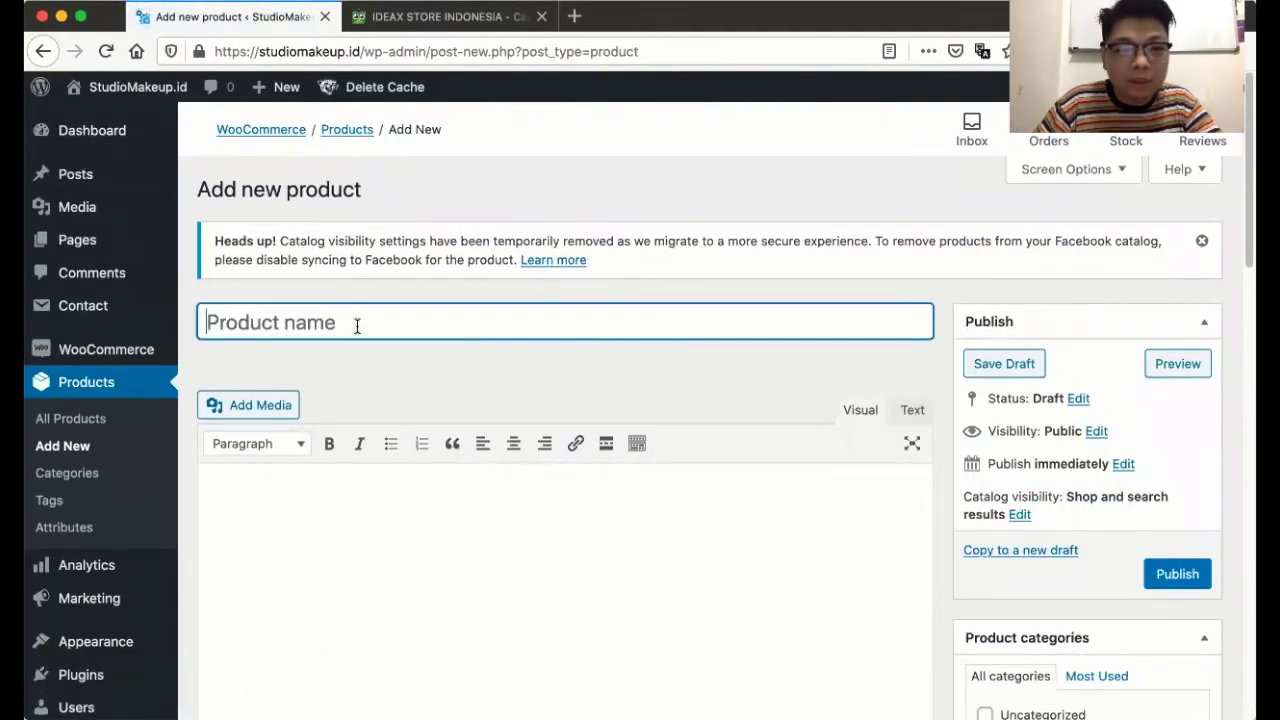
click(440, 17)
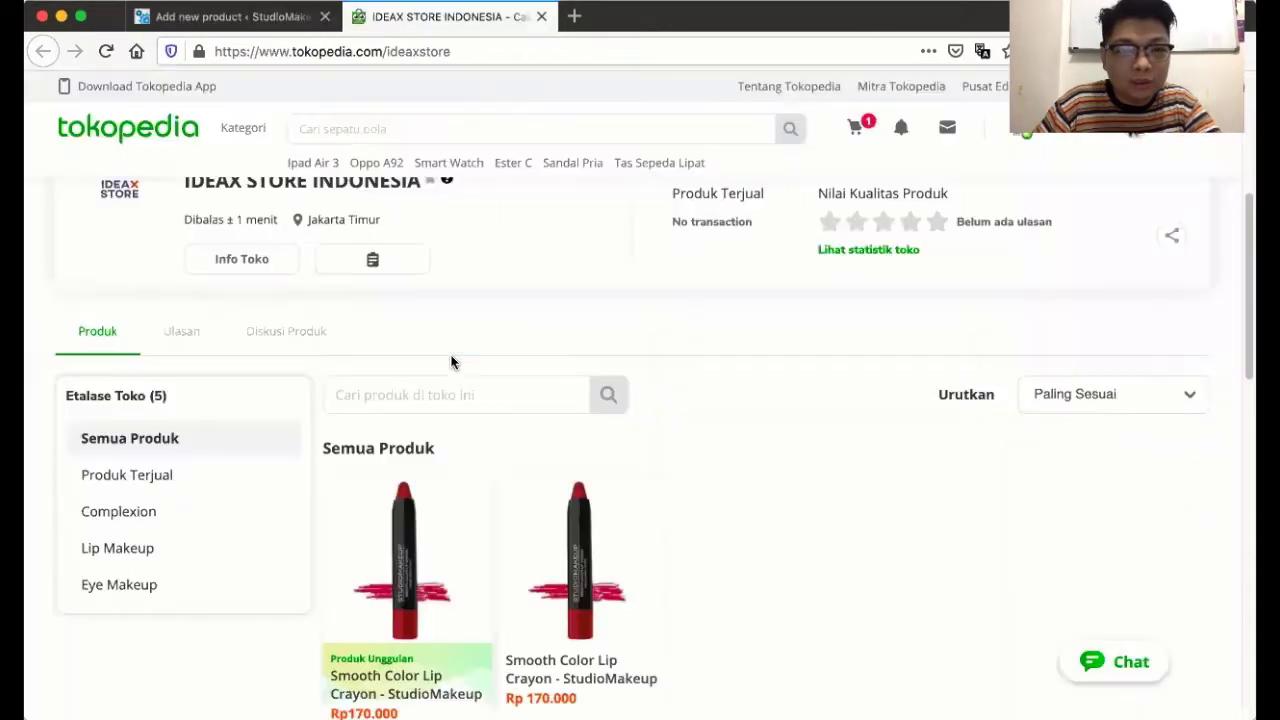
- Open the Rp170.000 Smooth Color Lip Crayon listing and select its title up to 'Indonesia'
scroll(540, 498, down, 2)
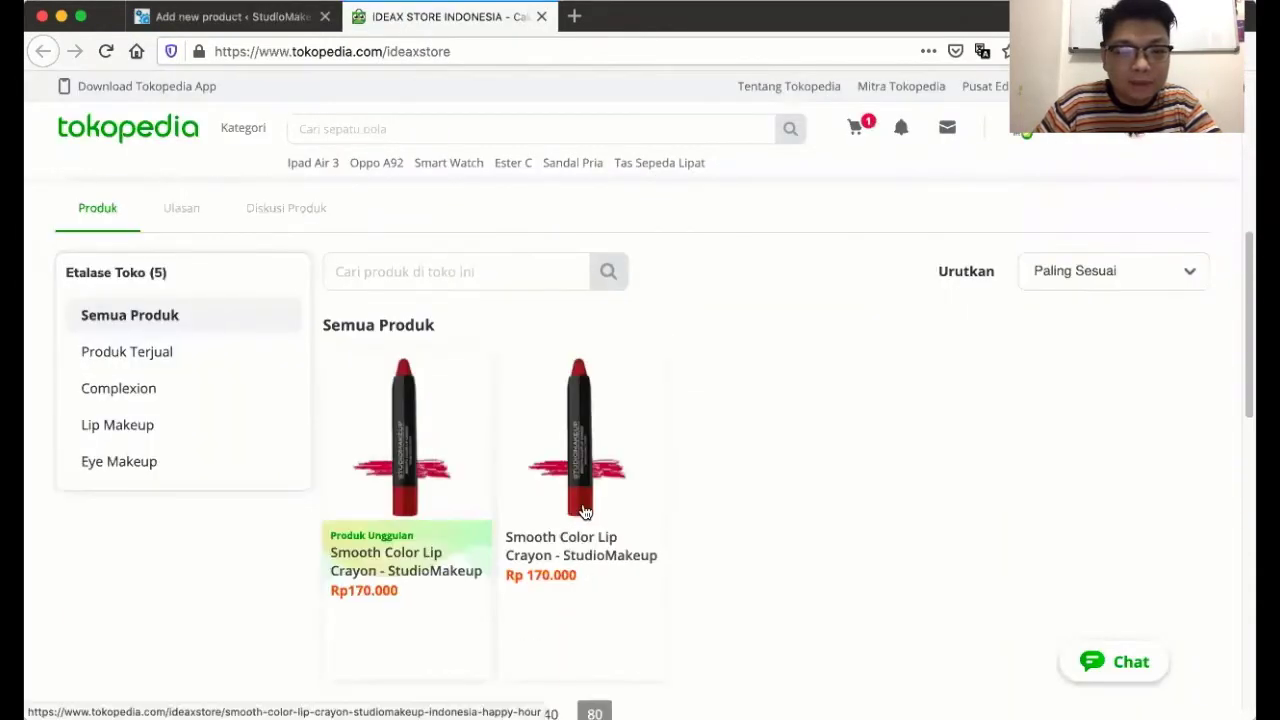
click(585, 512)
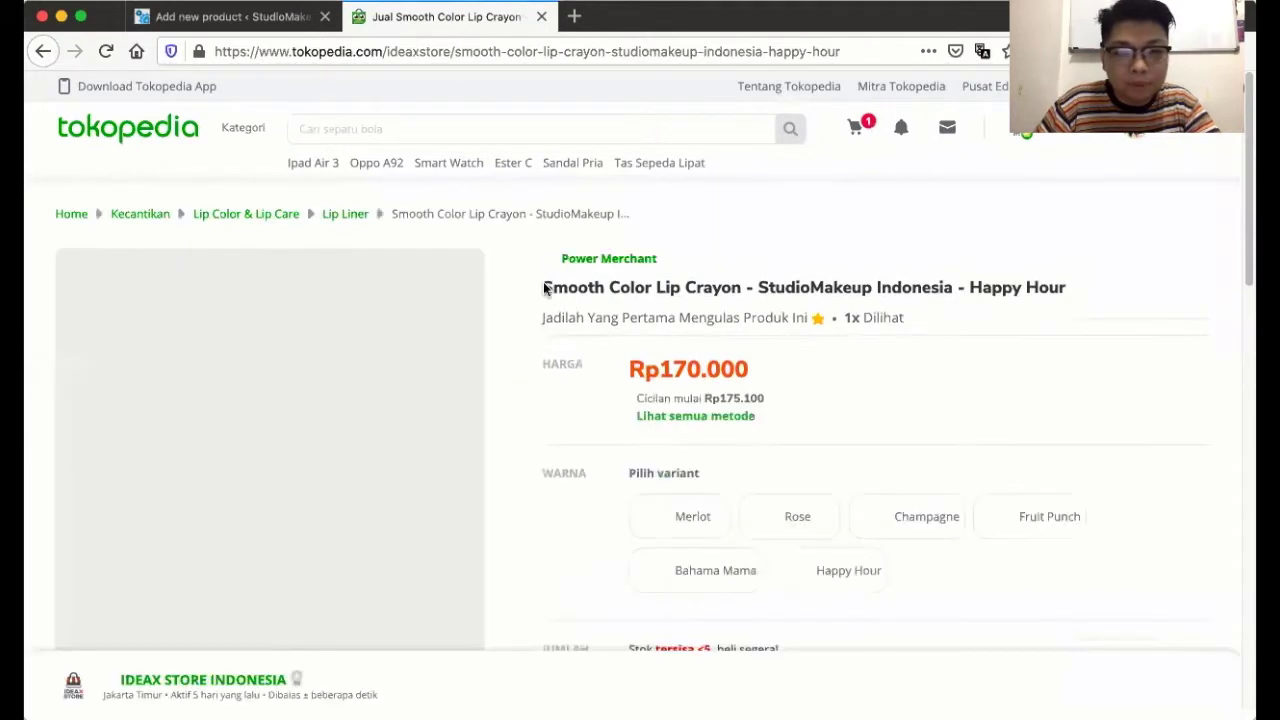
drag(545, 288, 952, 288)
key(ctrl+c)
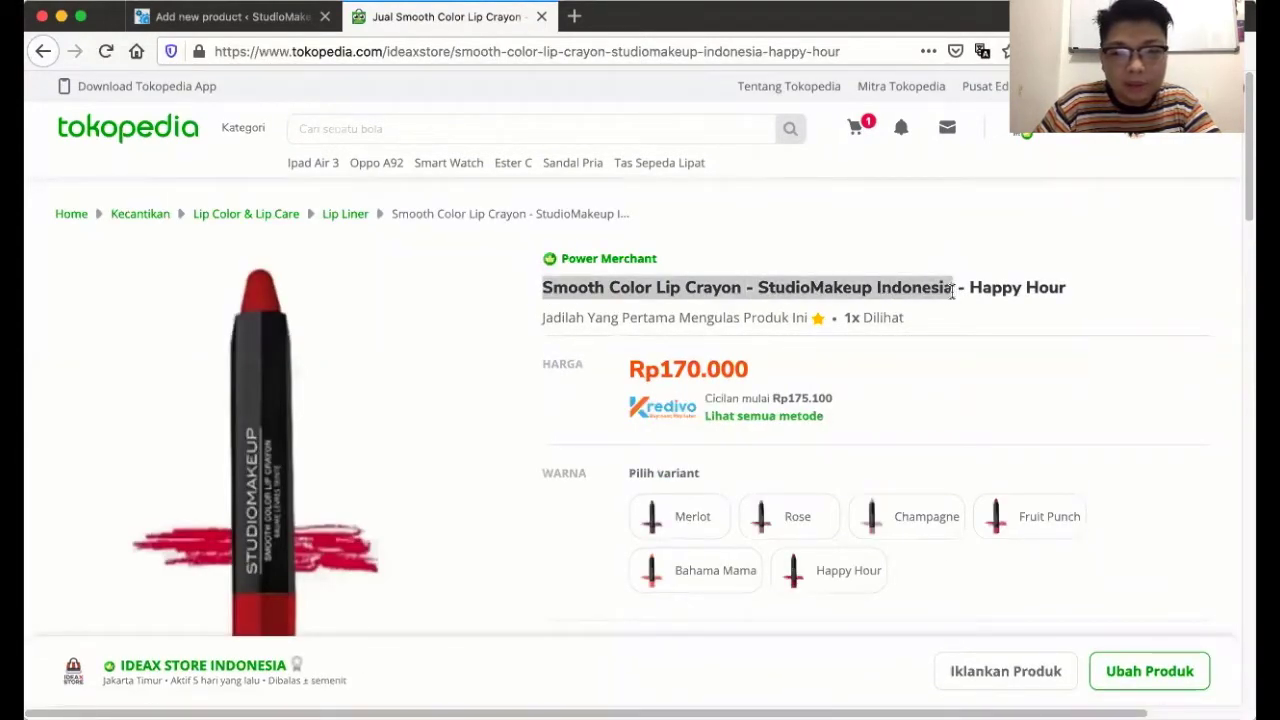
click(235, 17)
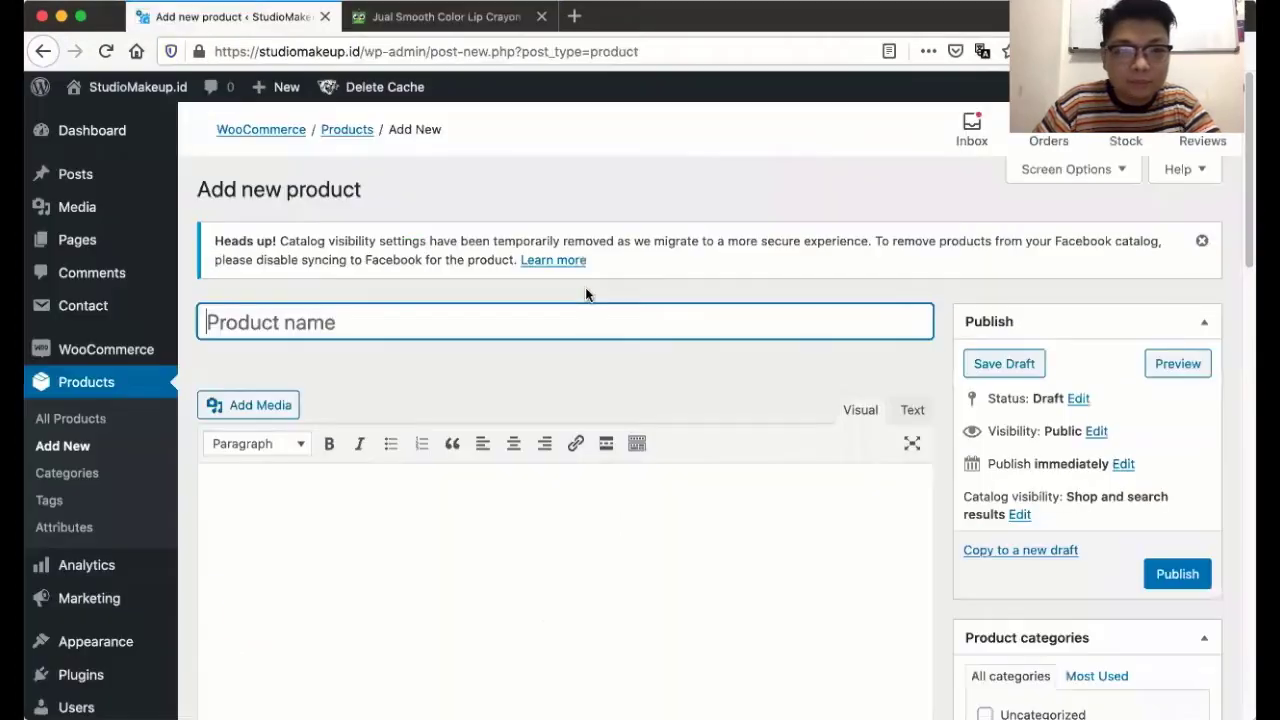
- Paste 'Smooth Color Lip Crayon - StudioMakeup Indonesia' as the product name, checking it against the Tokopedia page
key(ctrl+v)
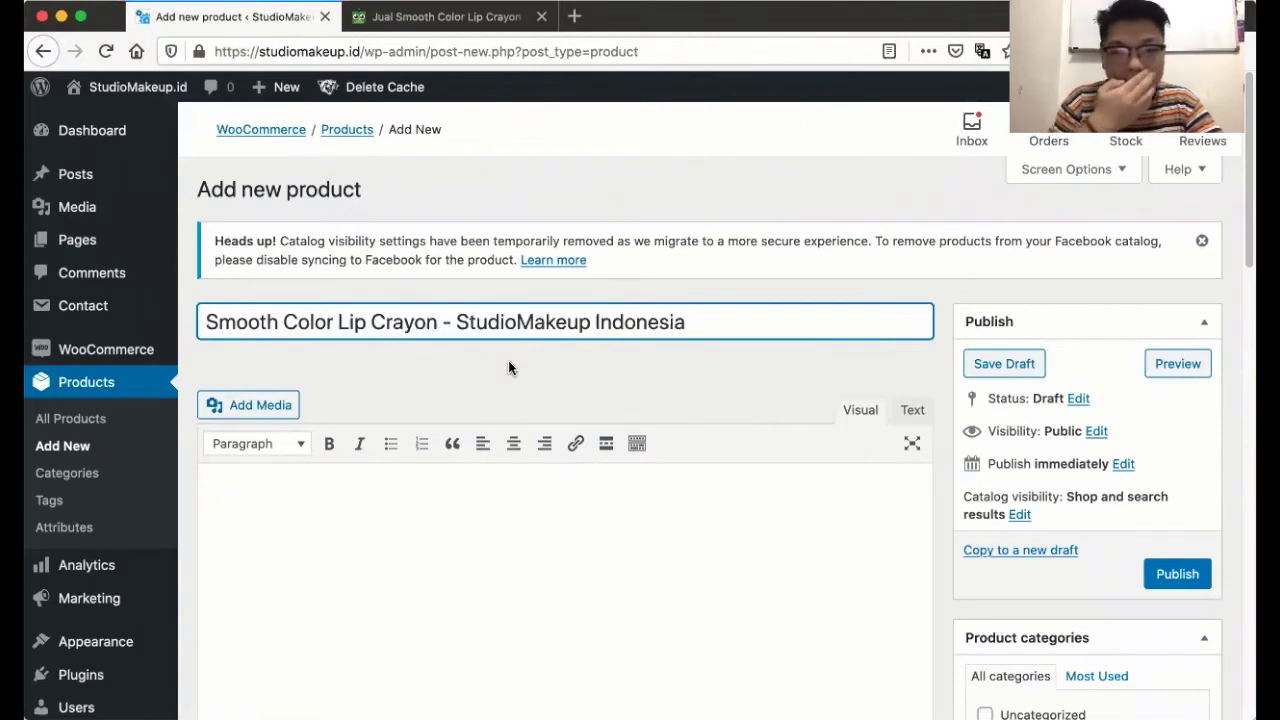
scroll(508, 362, down, 3)
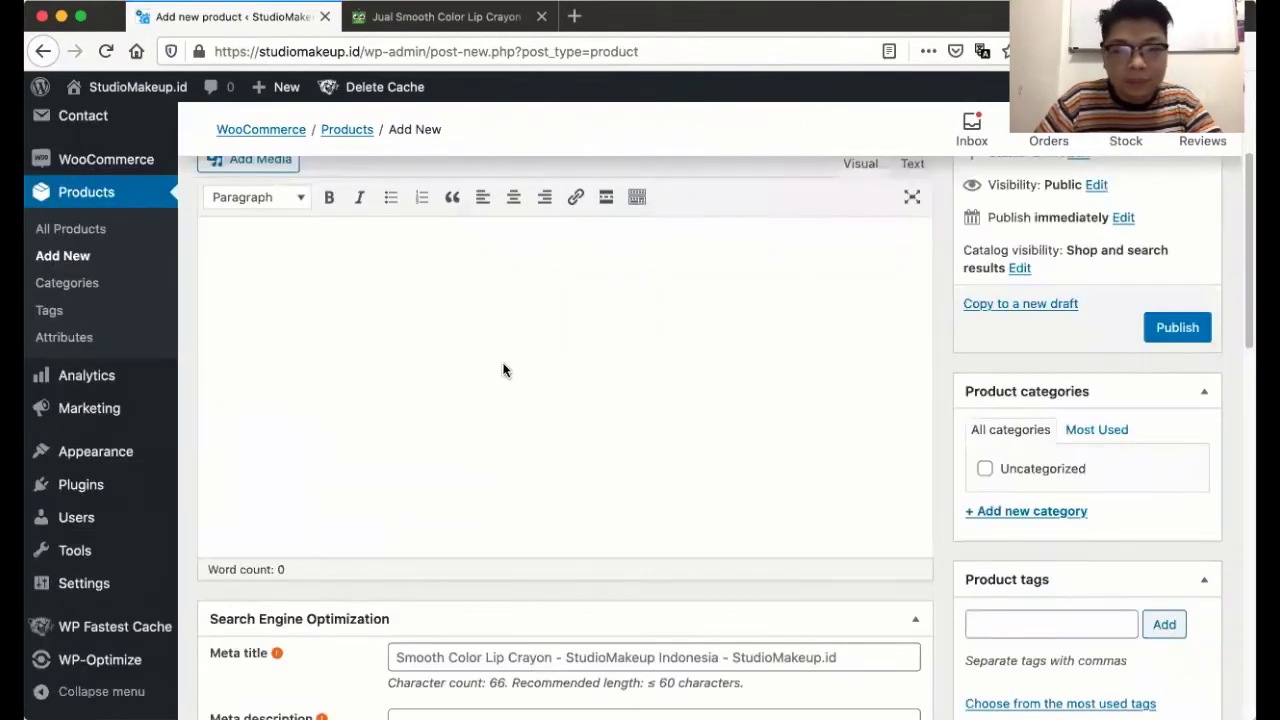
click(423, 17)
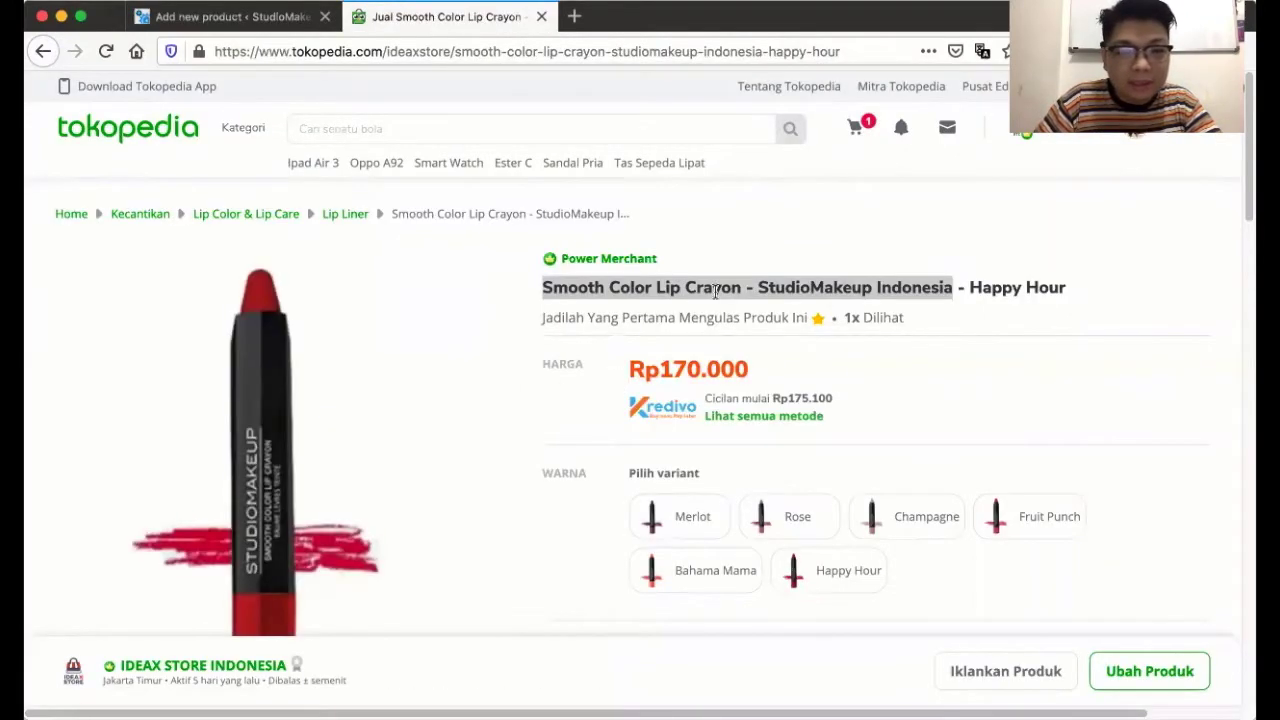
scroll(737, 286, down, 3)
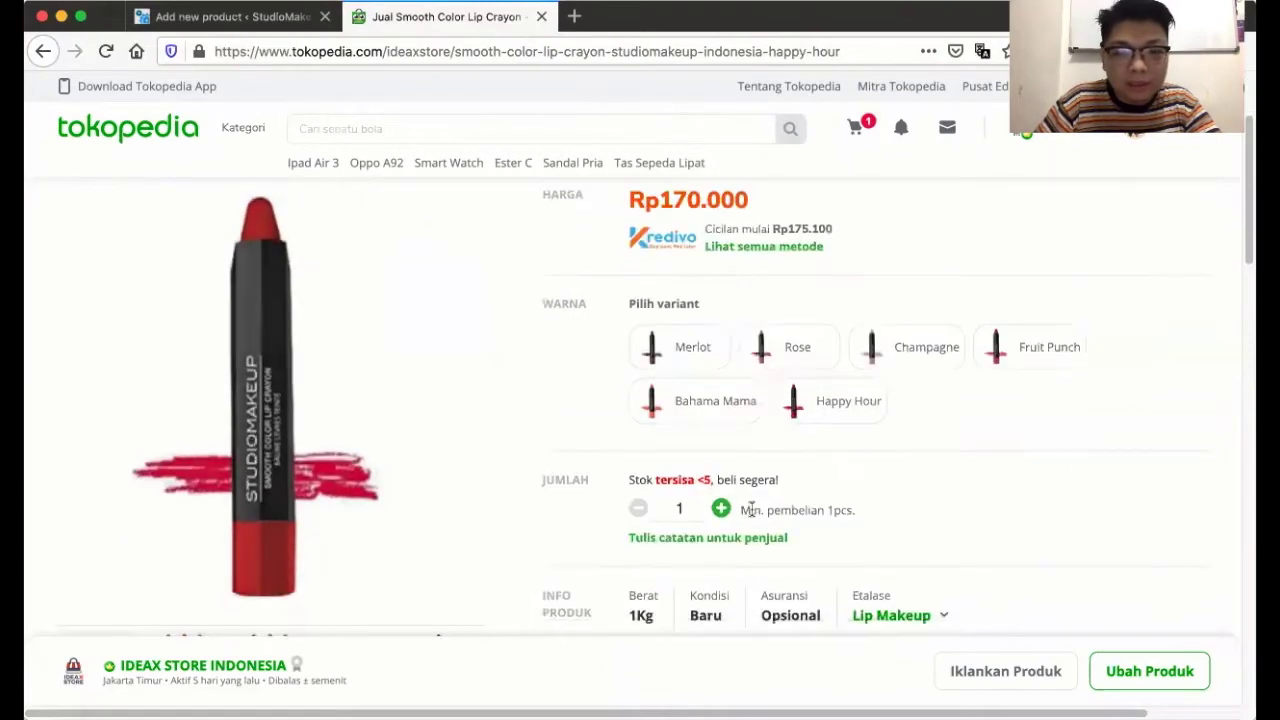
scroll(752, 509, down, 1)
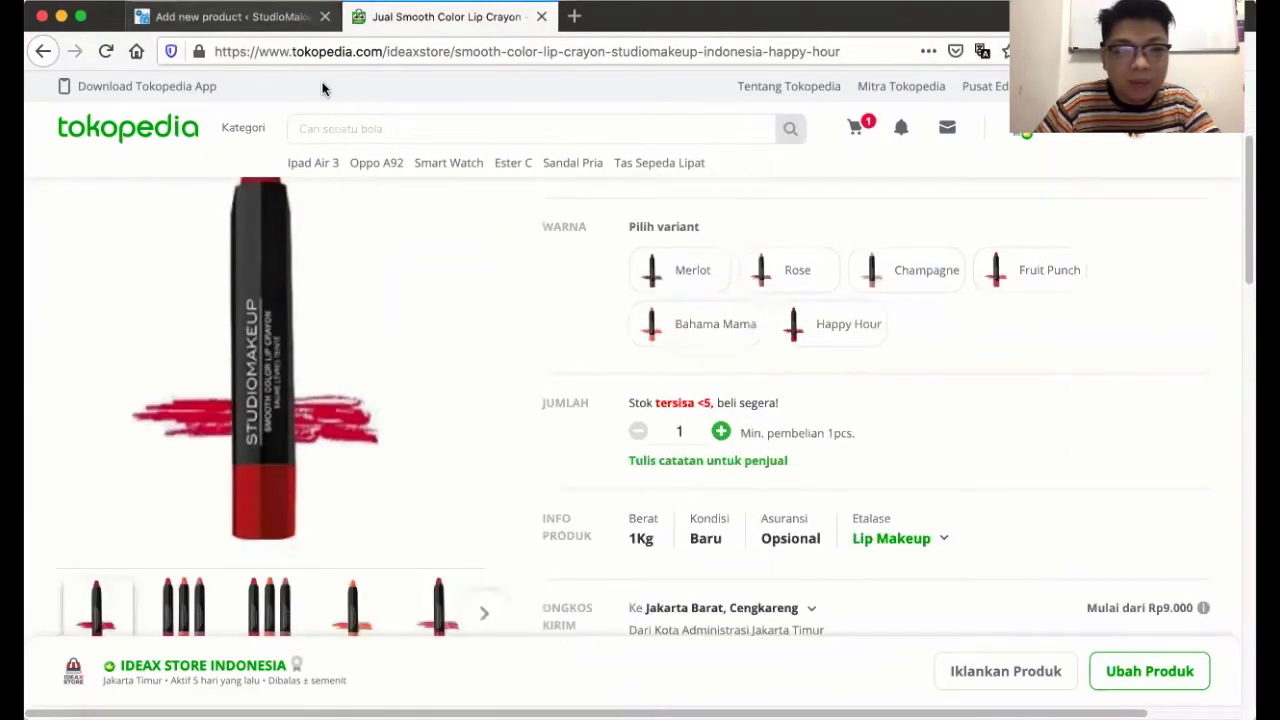
click(230, 17)
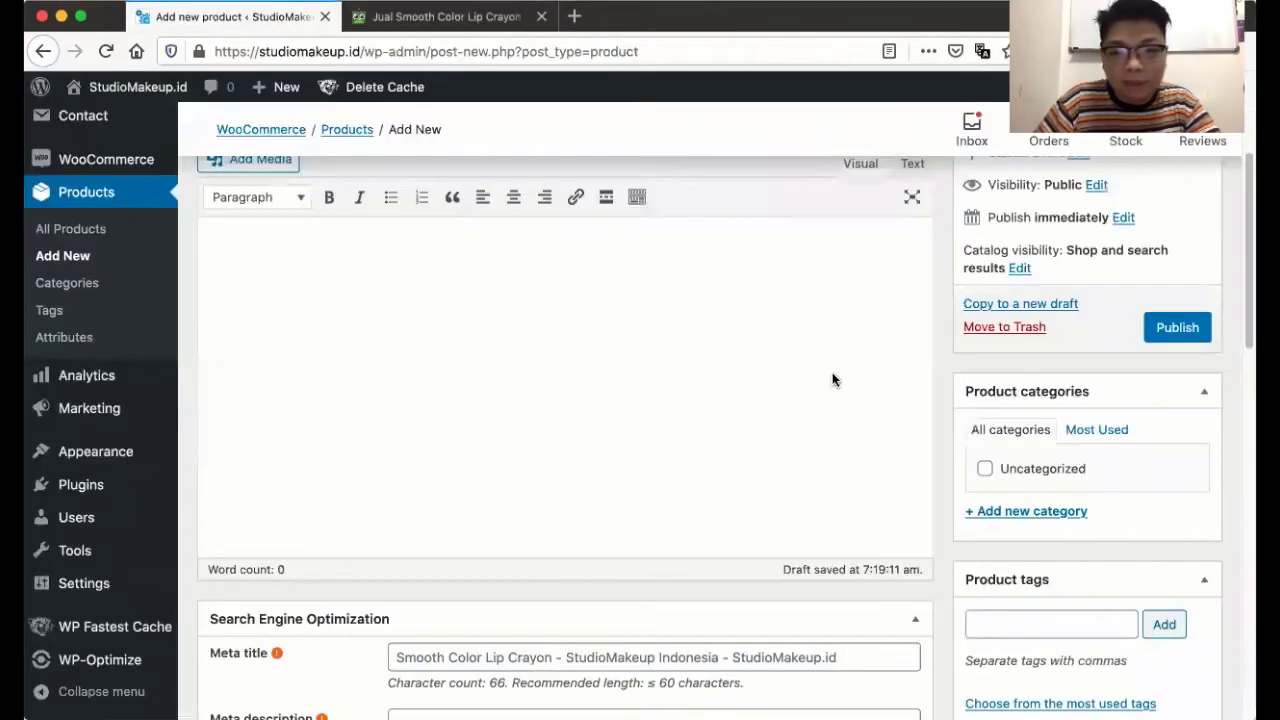
- Add a new 'Lips Makeup' product category
click(1055, 518)
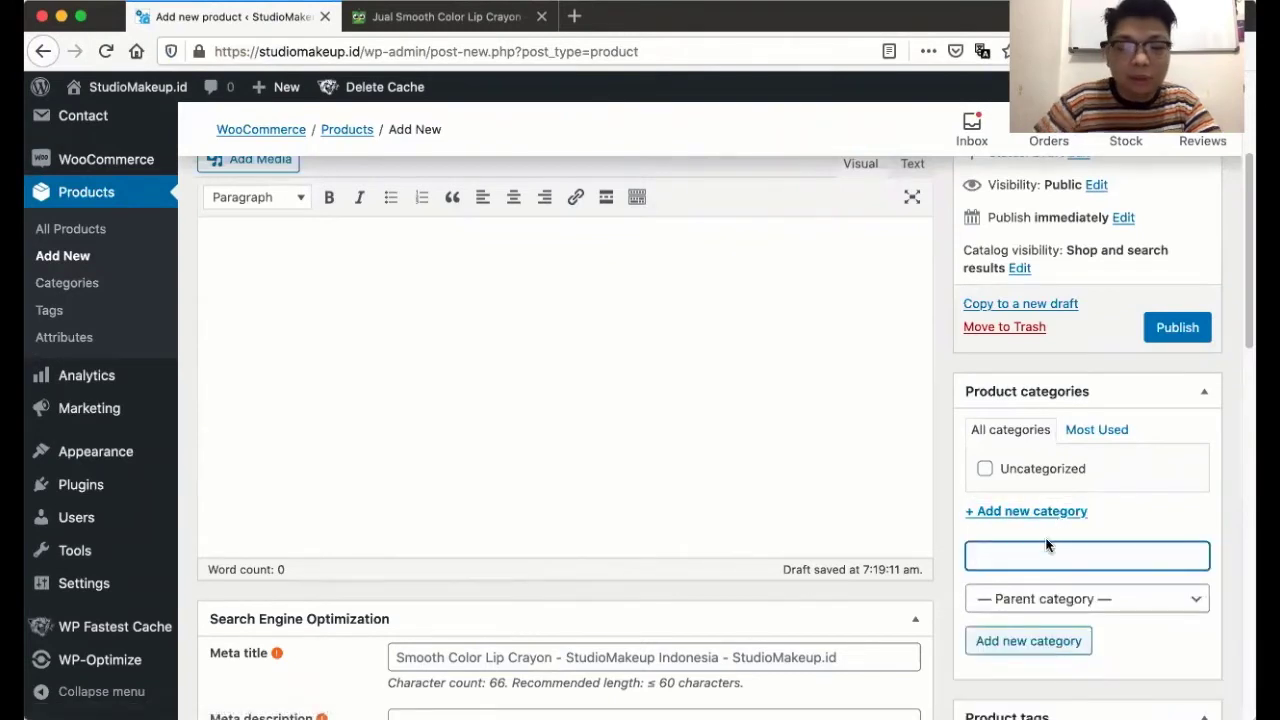
text(Lips Makeup)
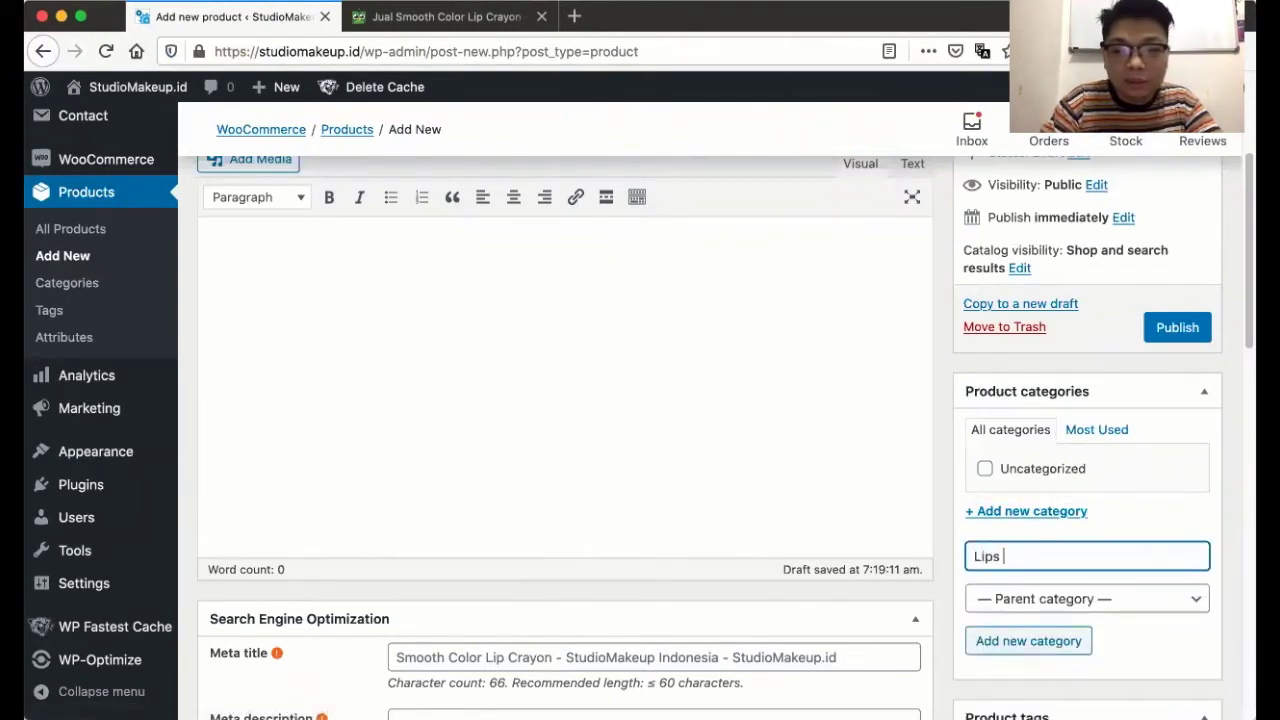
click(1048, 641)
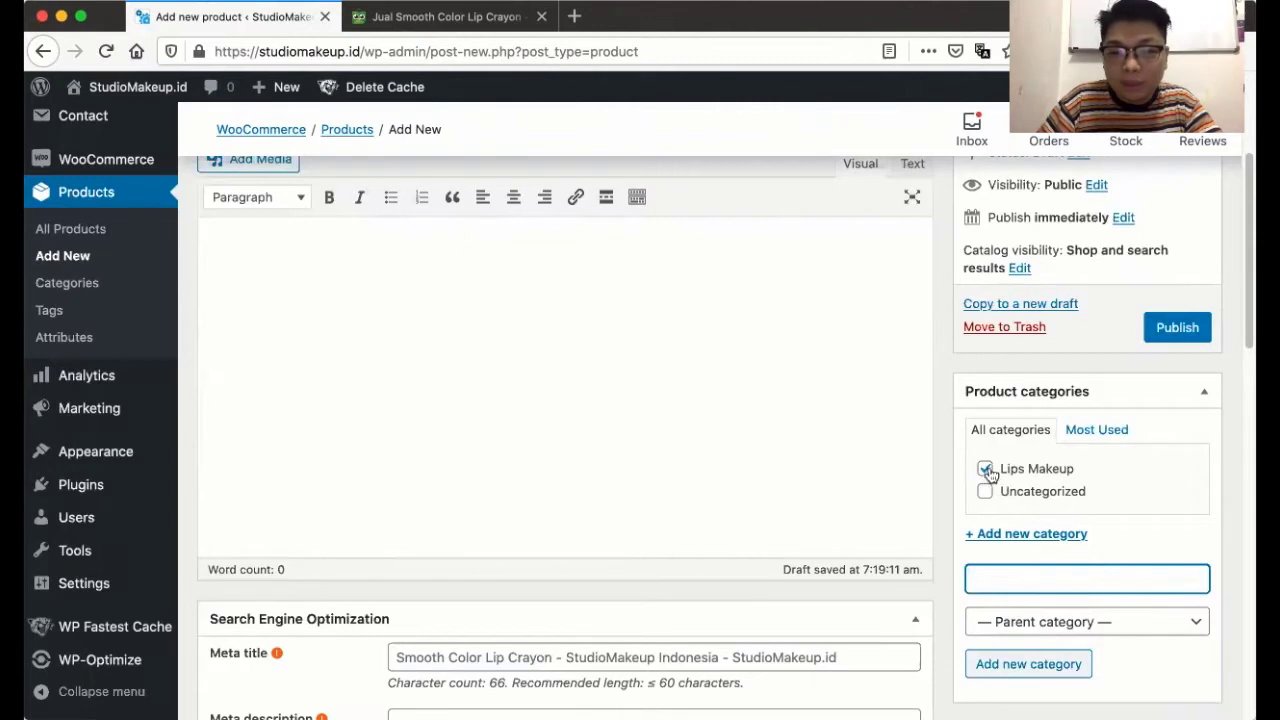
- Add a 'Pelembab' subcategory under Lips Makeup and leave it unticked for this product
click(1047, 622)
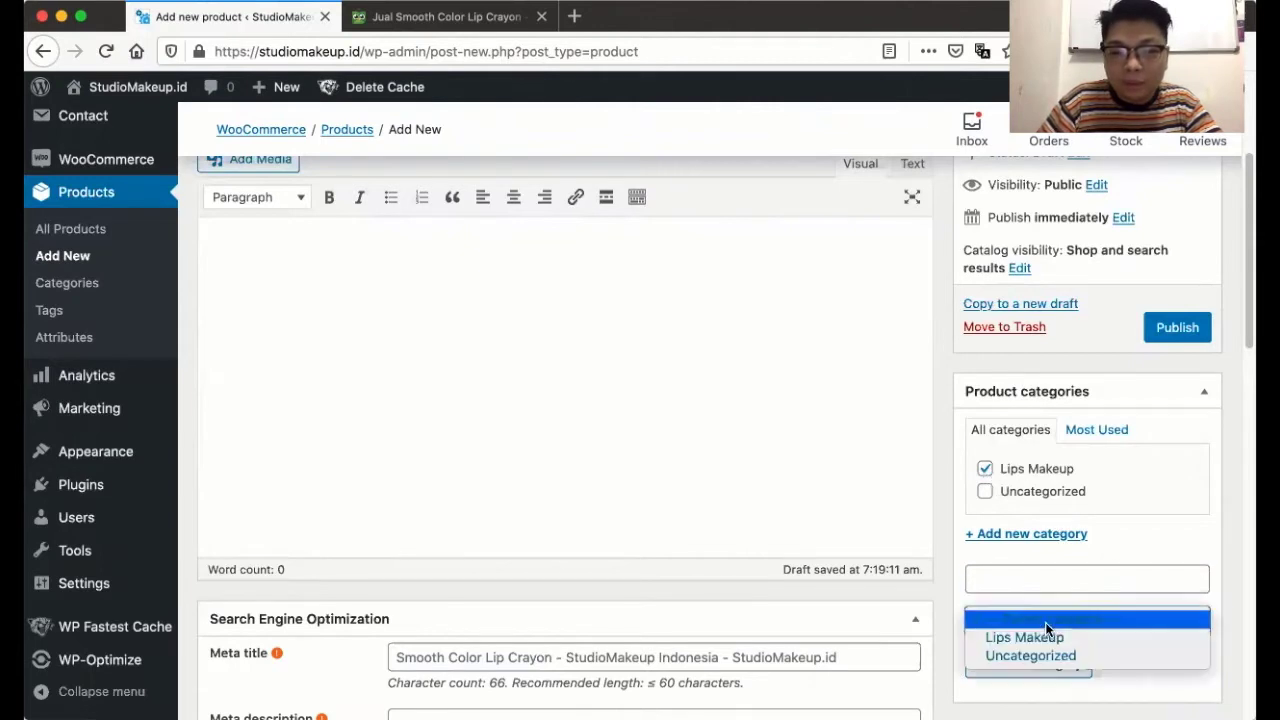
click(1025, 634)
click(1011, 580)
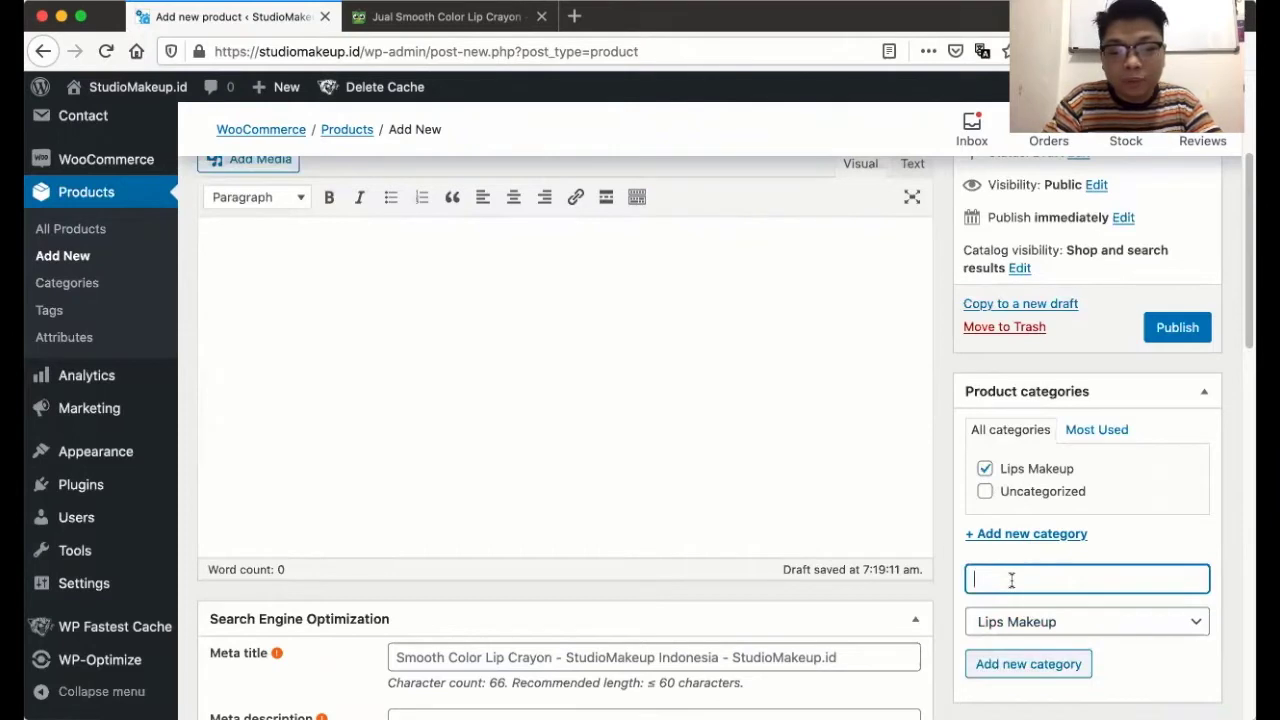
text(Pele)
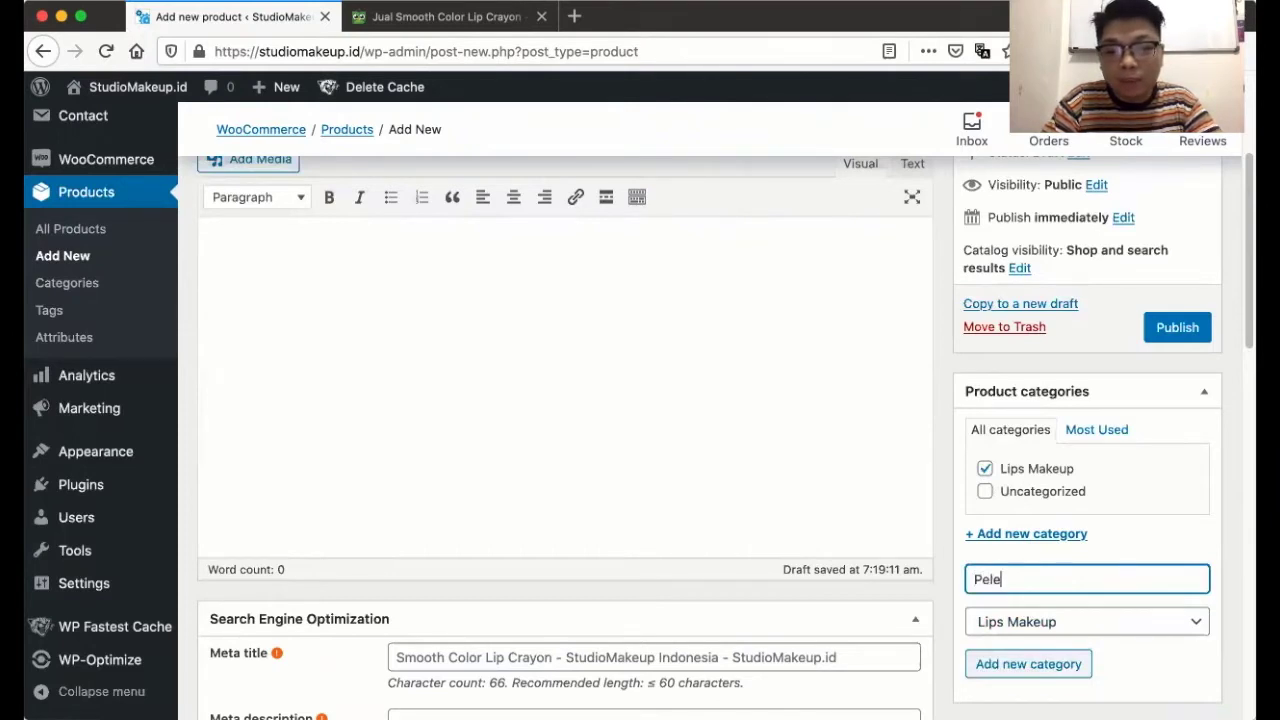
text(mba)
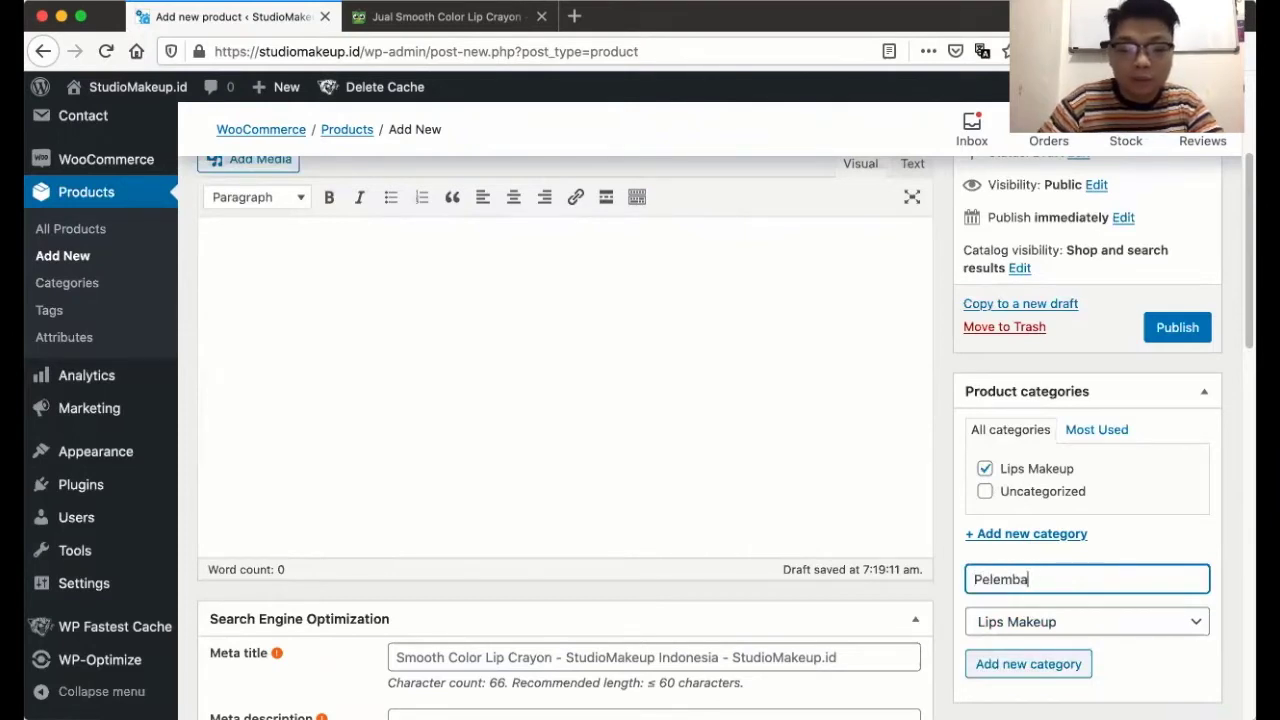
text(b)
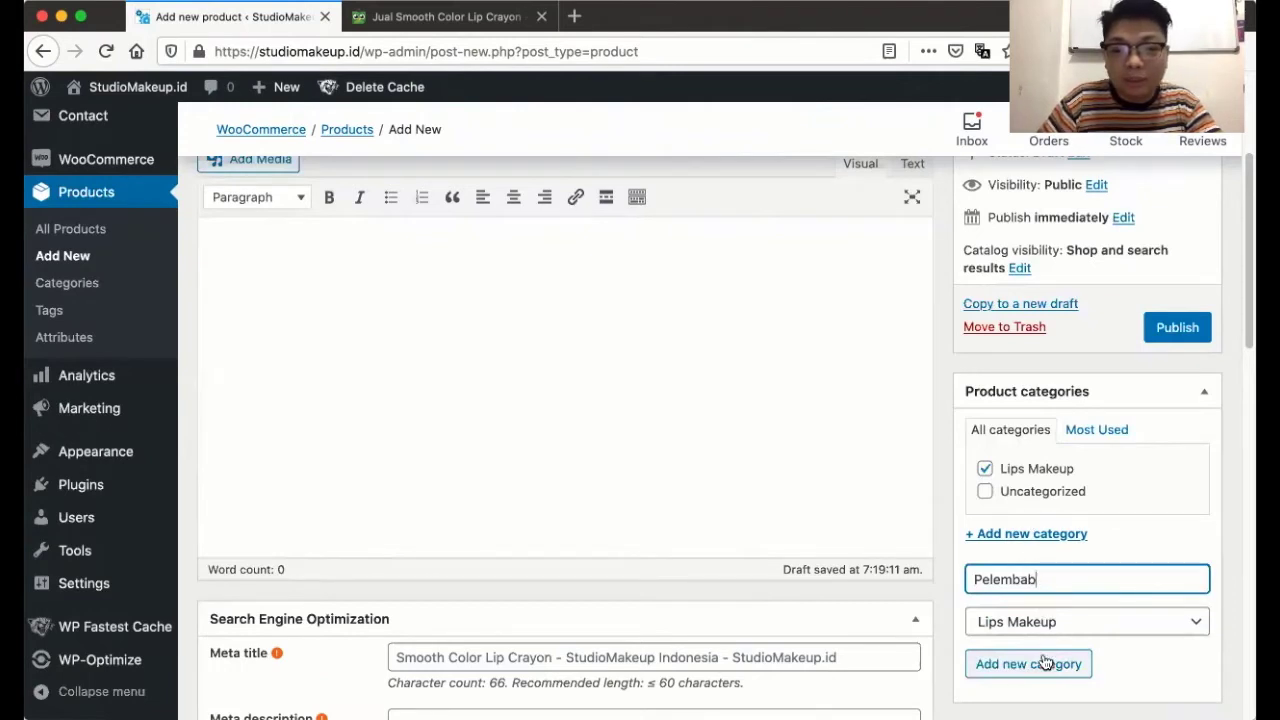
click(1045, 663)
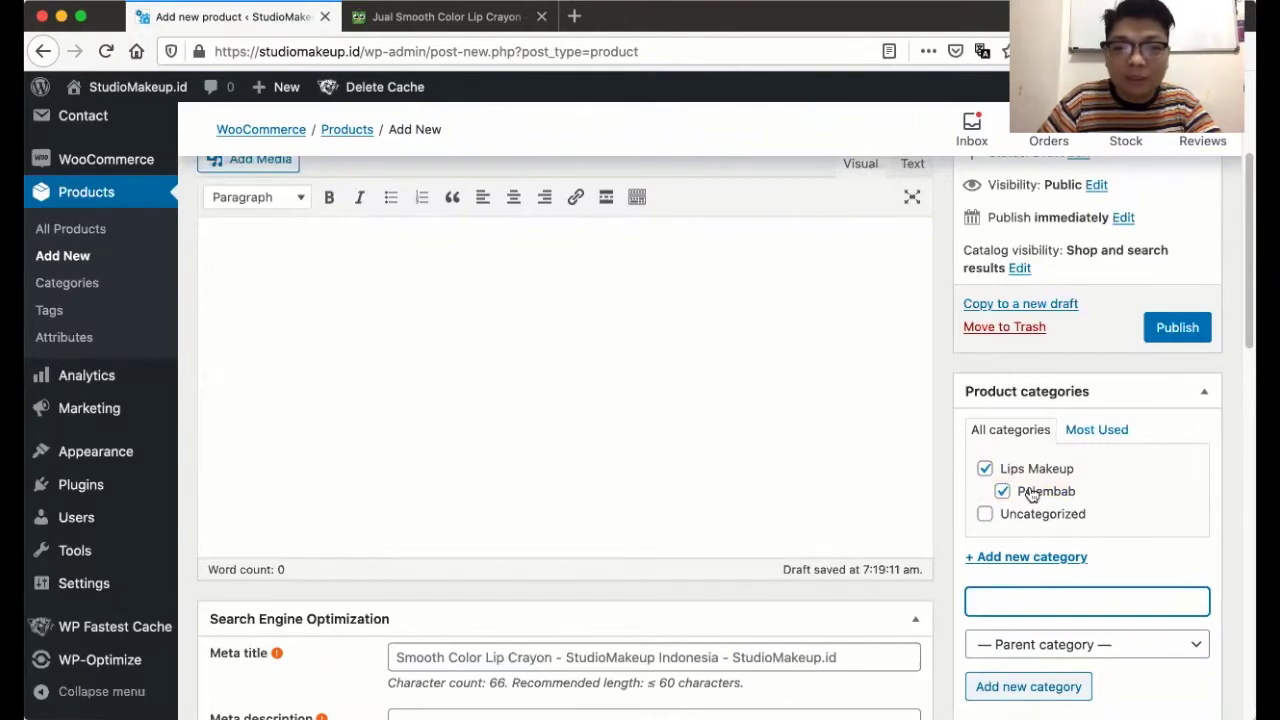
click(1031, 495)
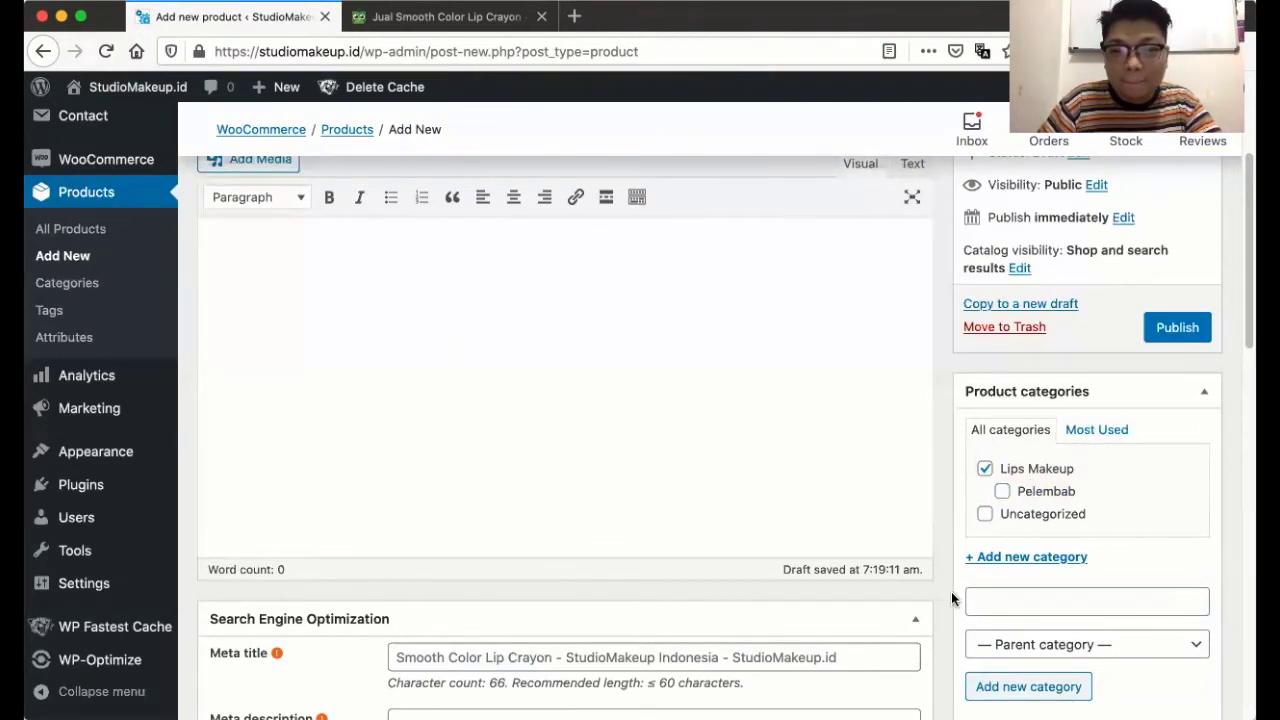
- Copy the full product description text from the Tokopedia listing
scroll(589, 401, up, 3)
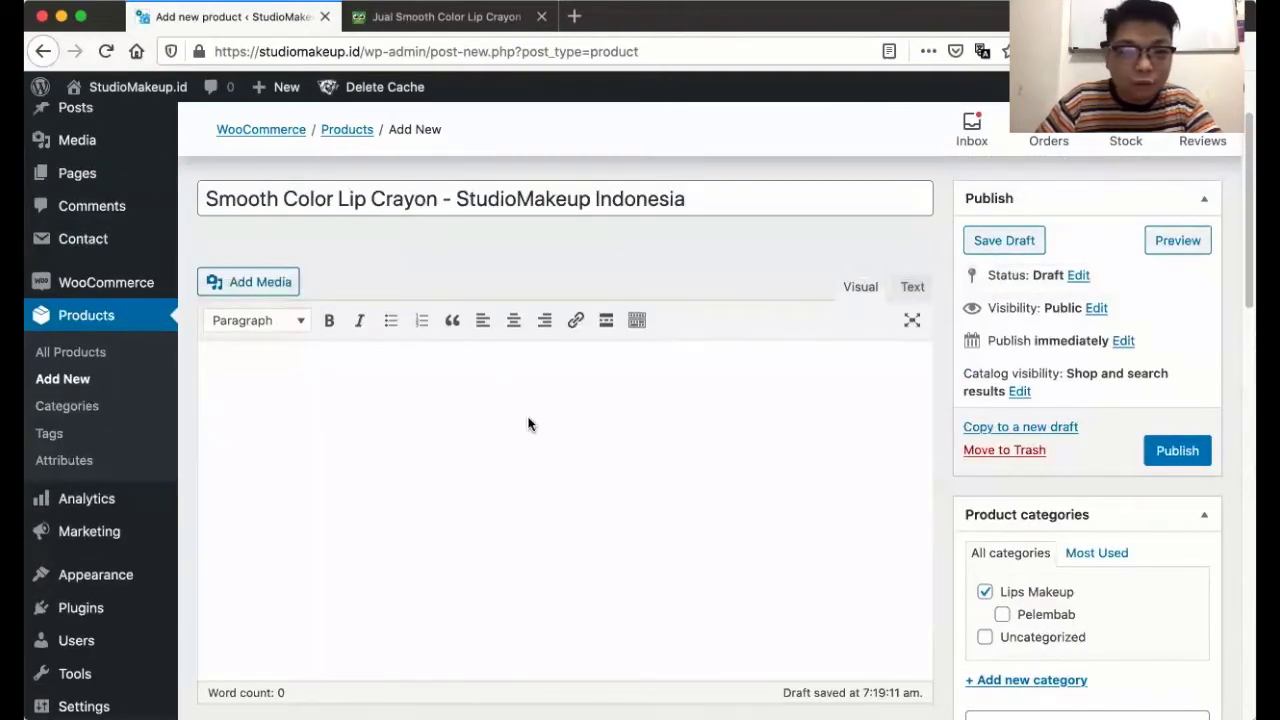
scroll(528, 422, down, 3)
click(437, 297)
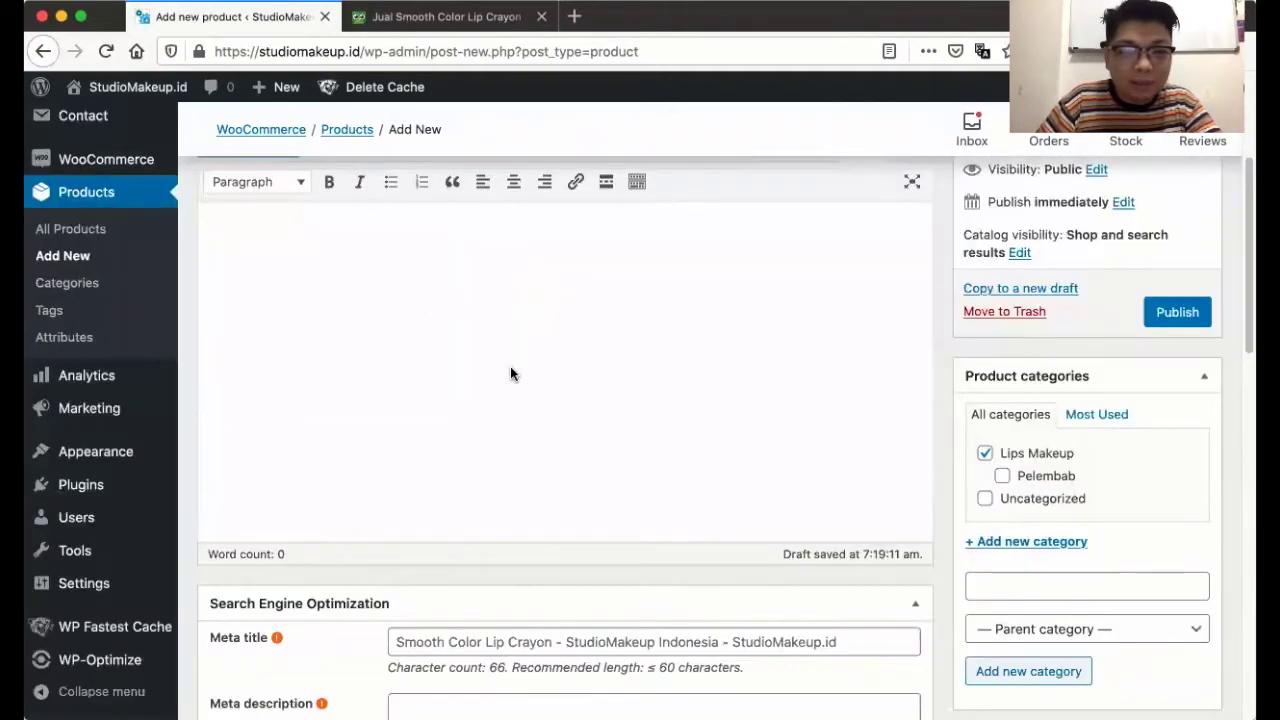
scroll(510, 366, up, 3)
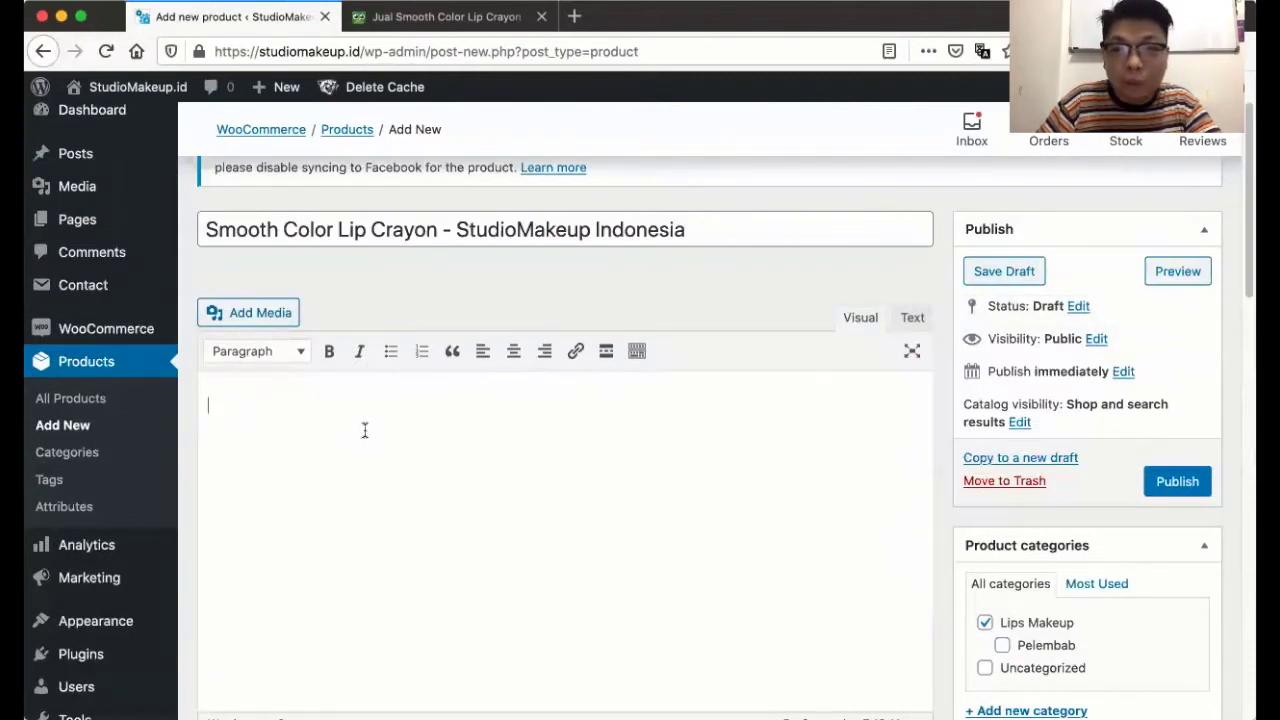
scroll(364, 430, down, 15)
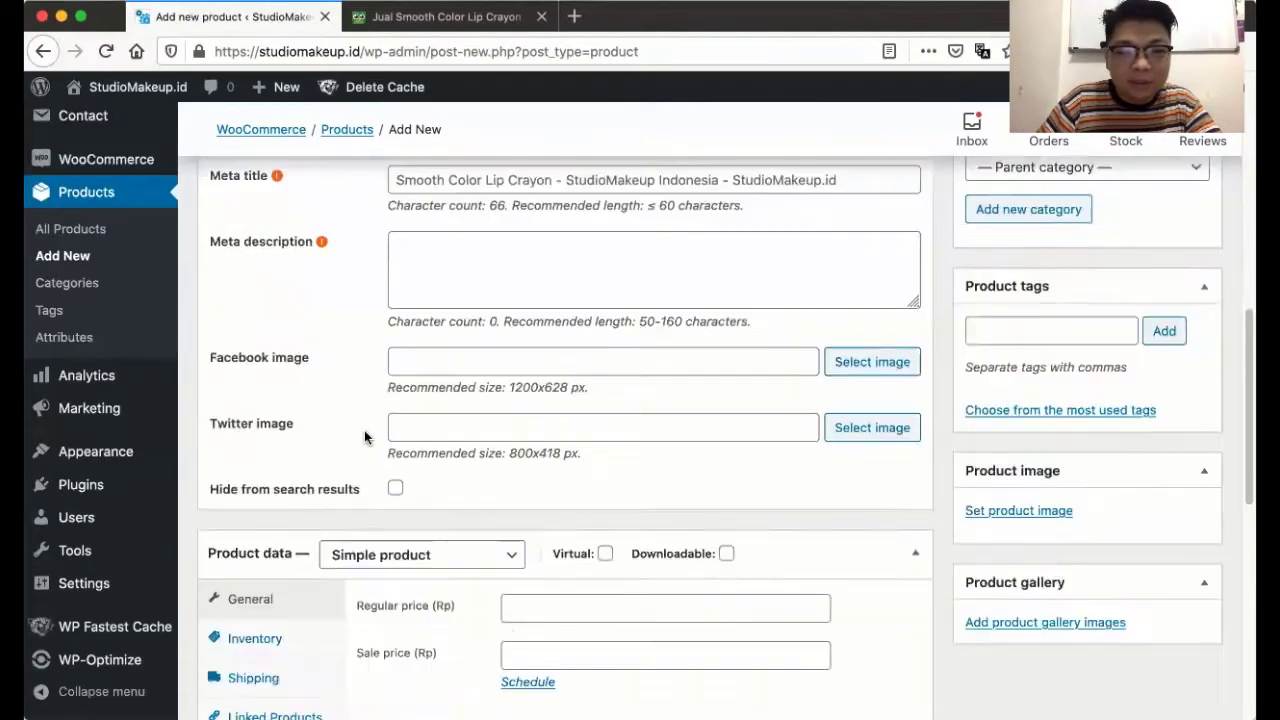
click(369, 470)
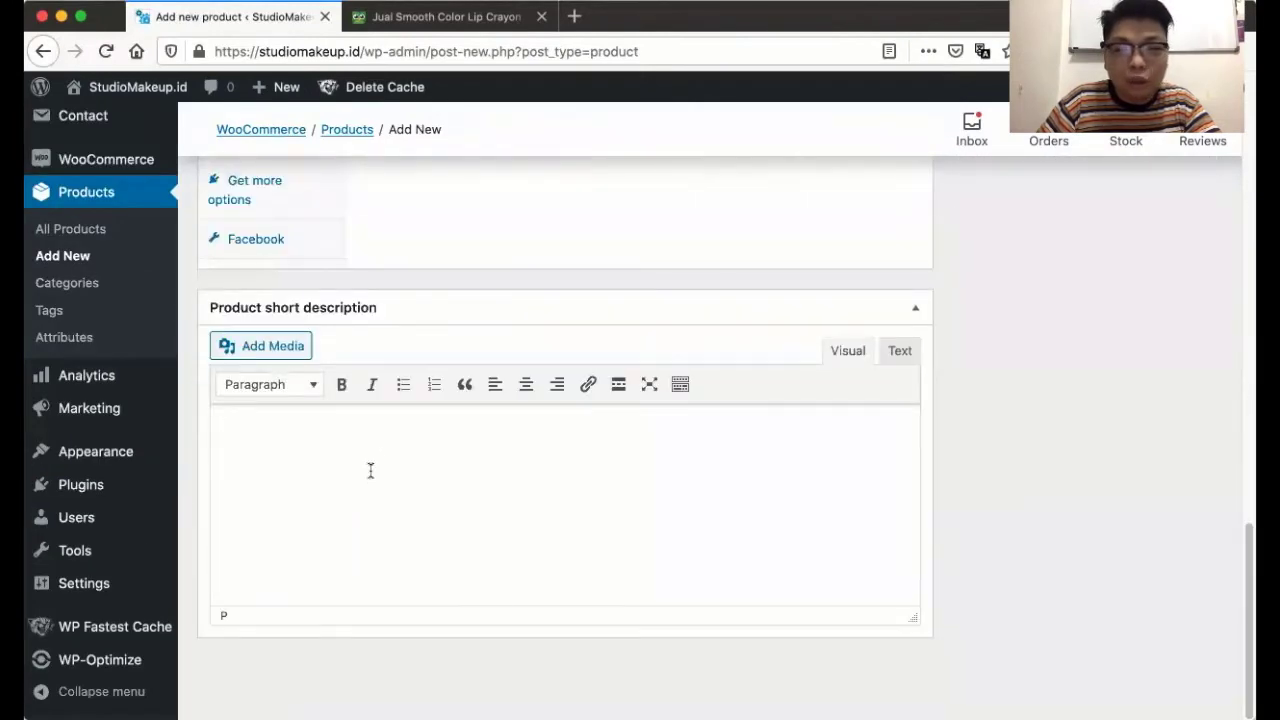
scroll(370, 470, up, 10)
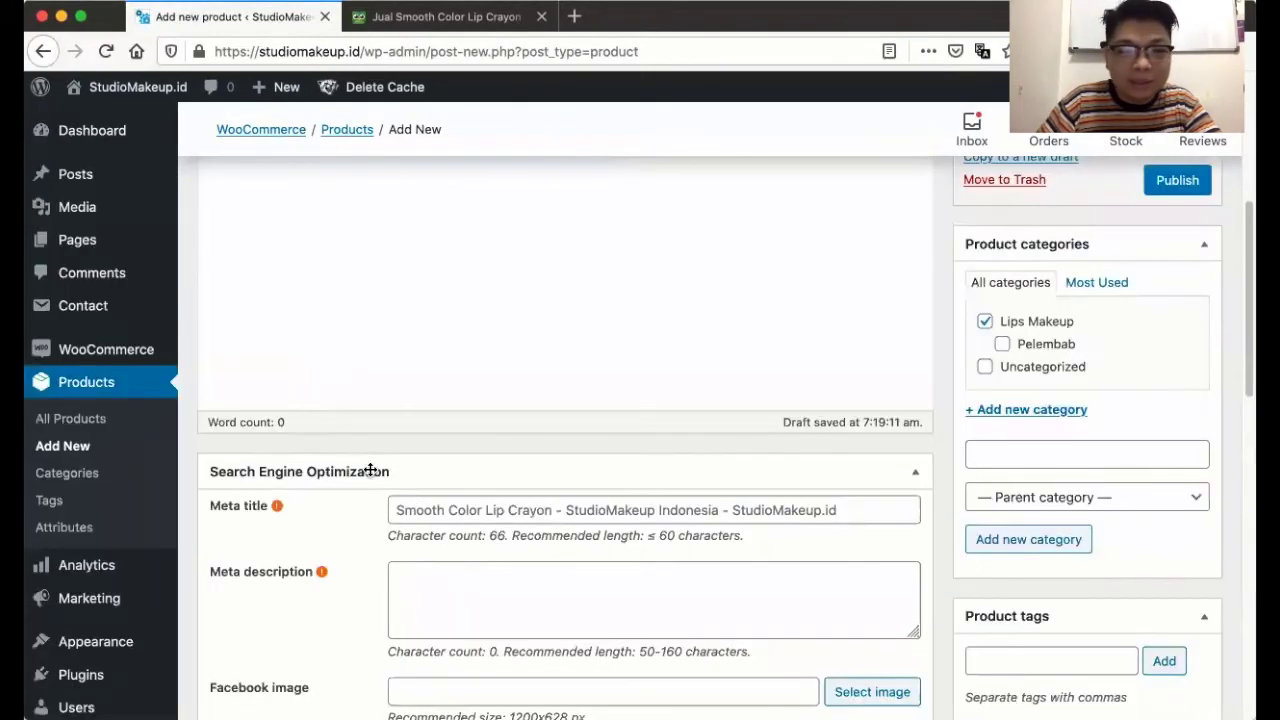
scroll(370, 470, down, 1)
scroll(391, 358, up, 3)
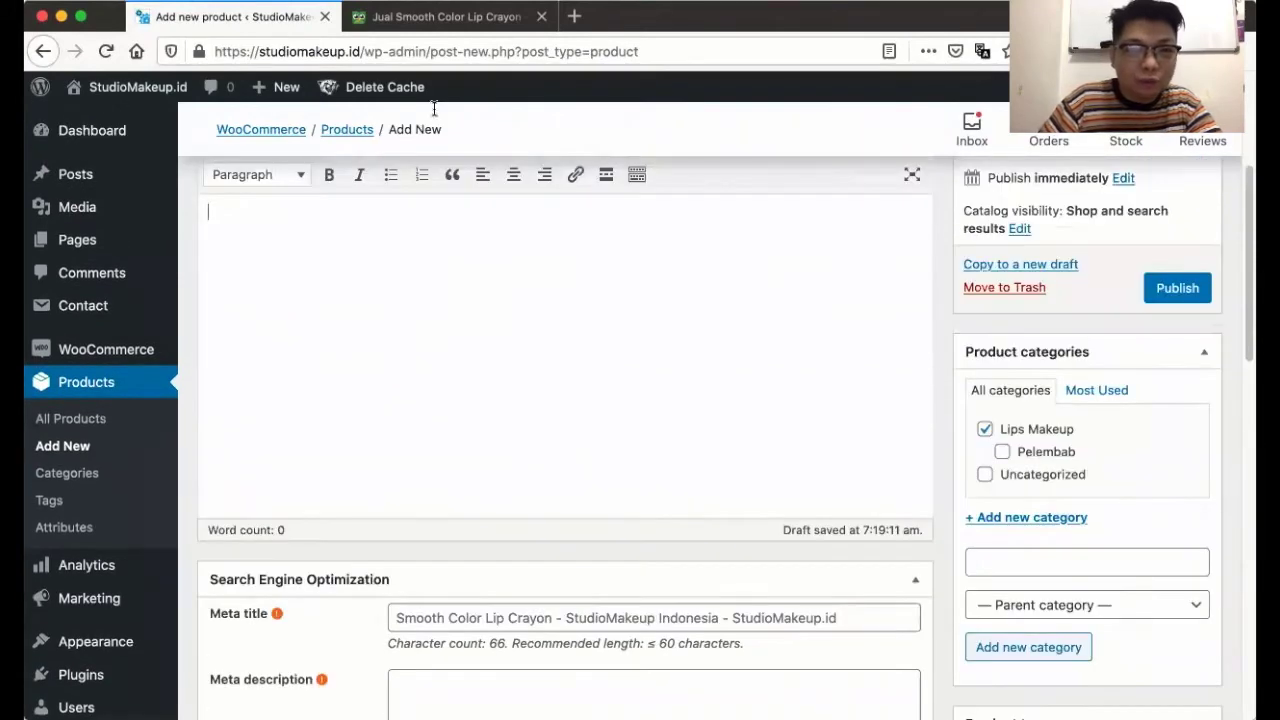
click(447, 16)
scroll(470, 353, down, 5)
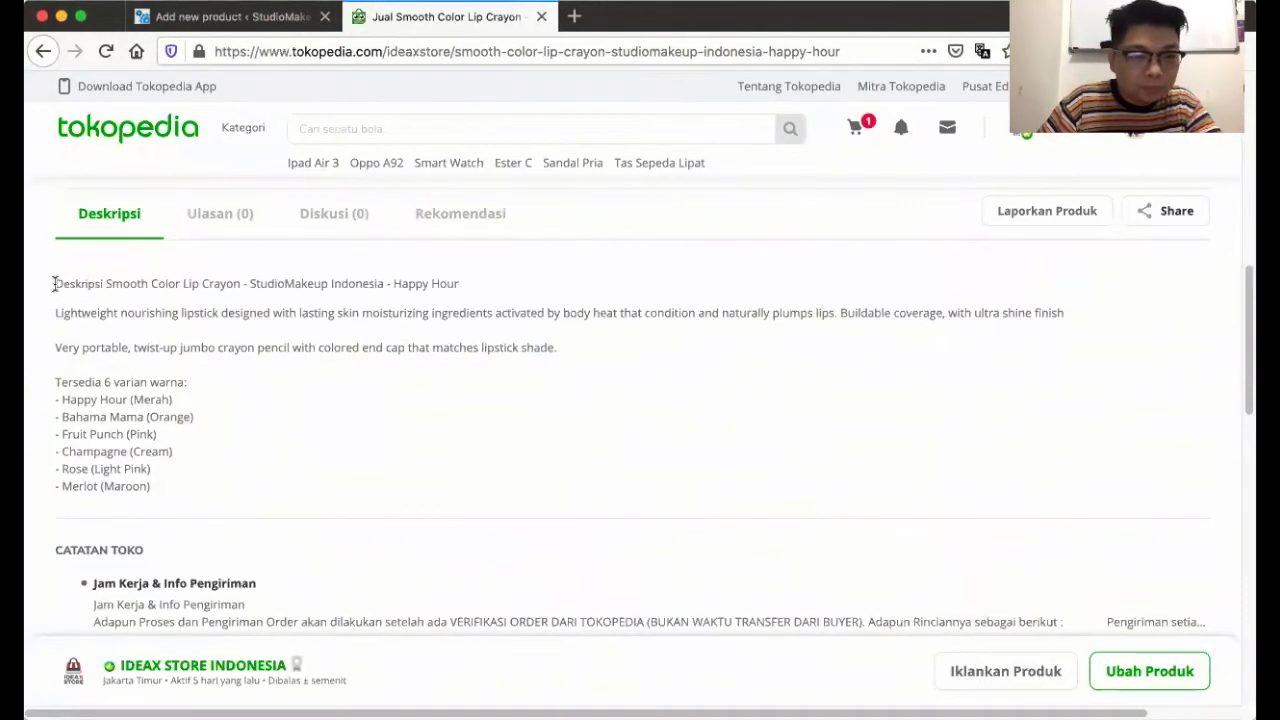
drag(86, 327, 297, 492)
key(super+c)
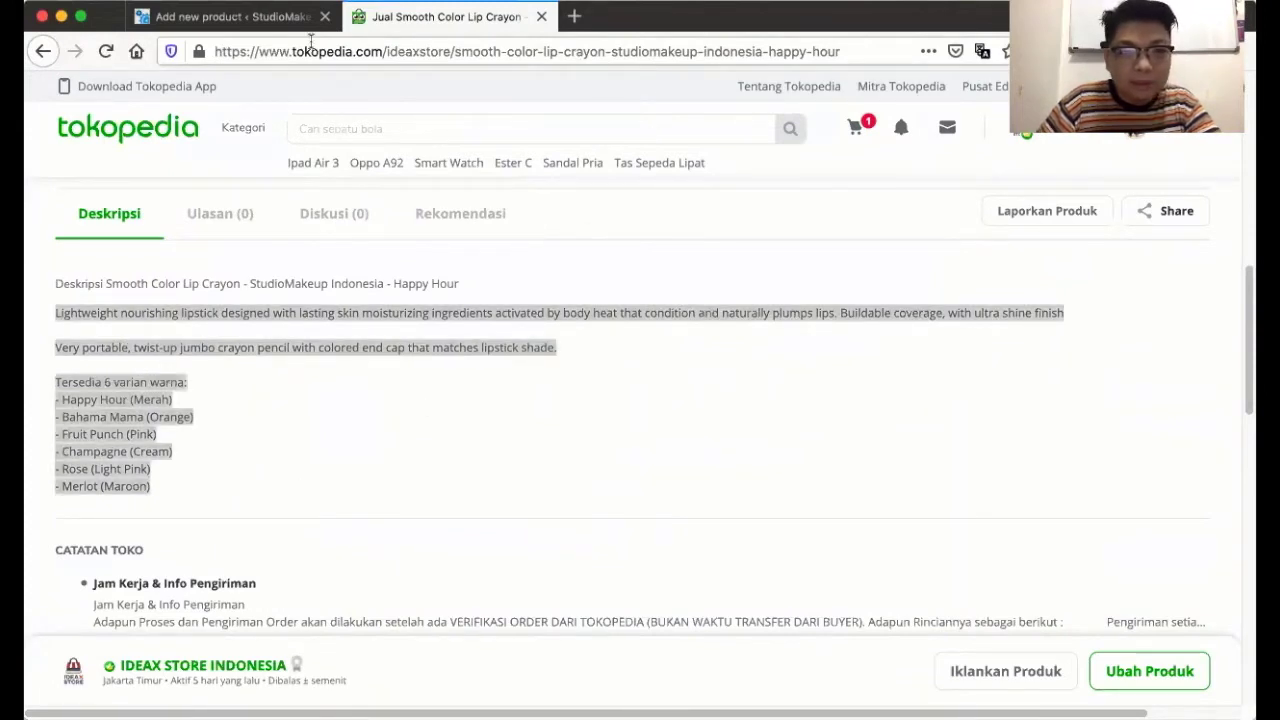
click(280, 18)
- Paste the crayon description with its six-shade list into the description and short description
click(451, 300)
key(super+v)
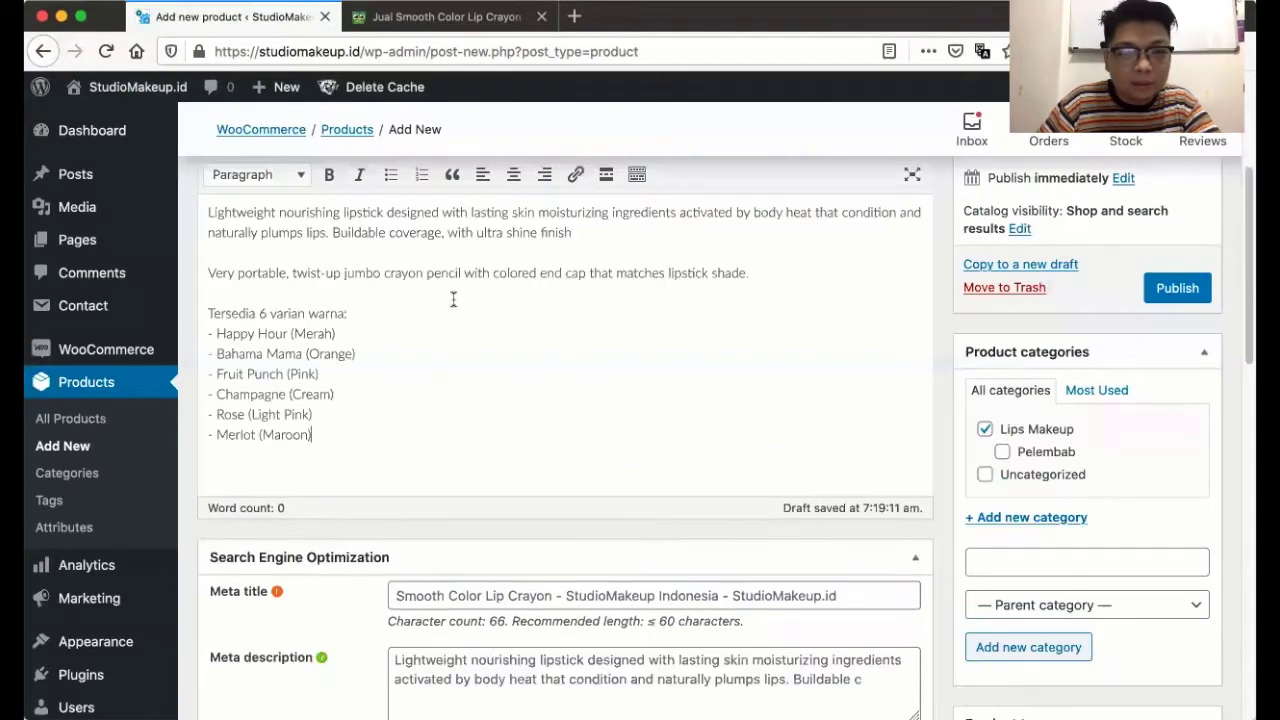
scroll(480, 397, down, 10)
click(474, 429)
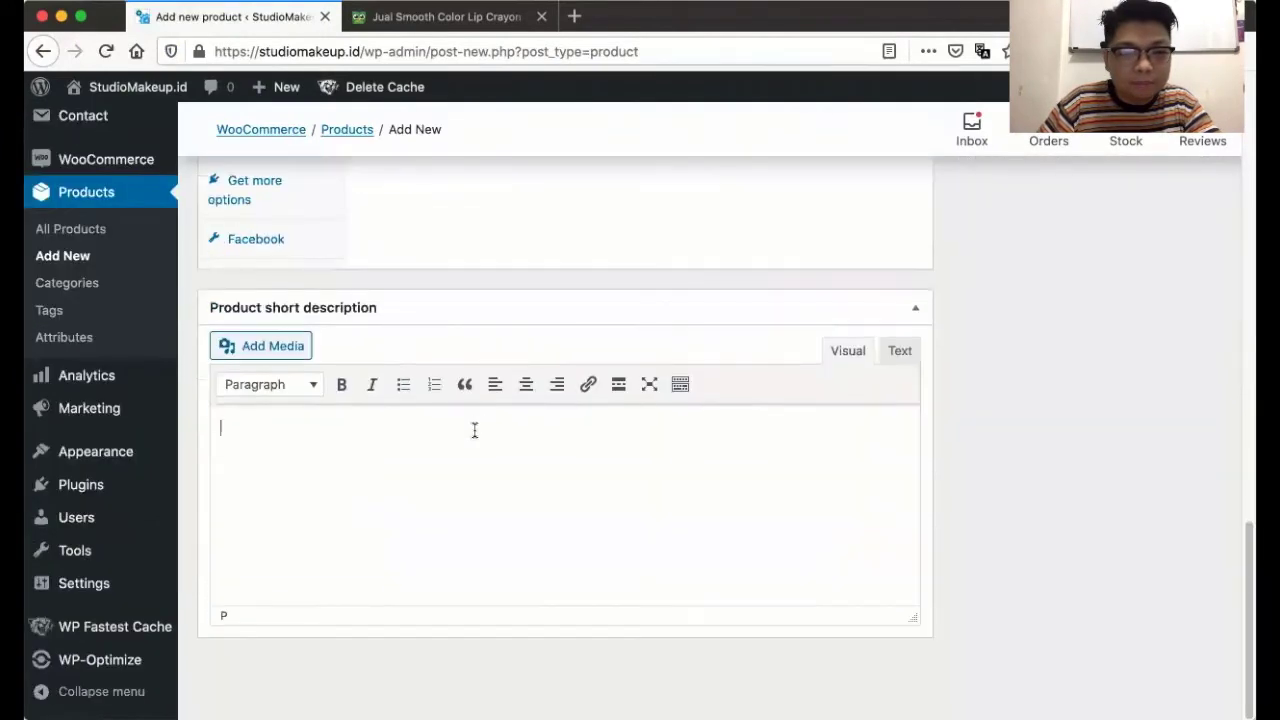
key(super+v)
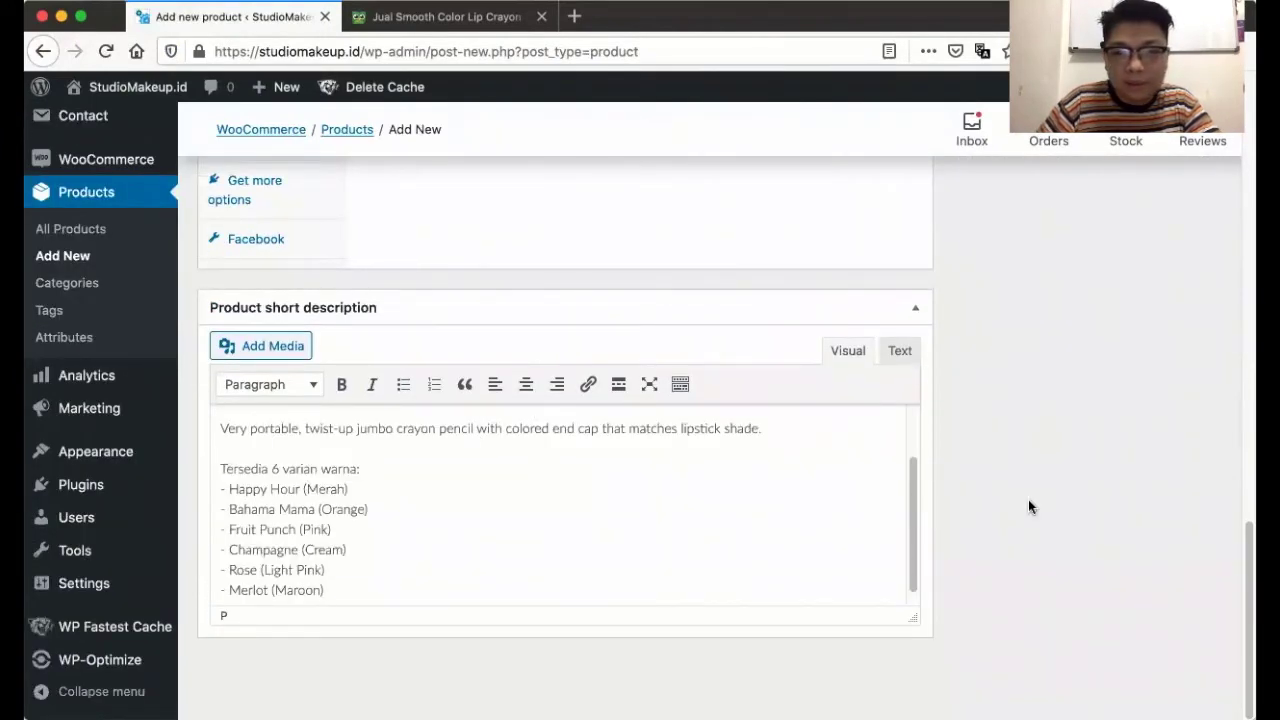
scroll(976, 352, up, 20)
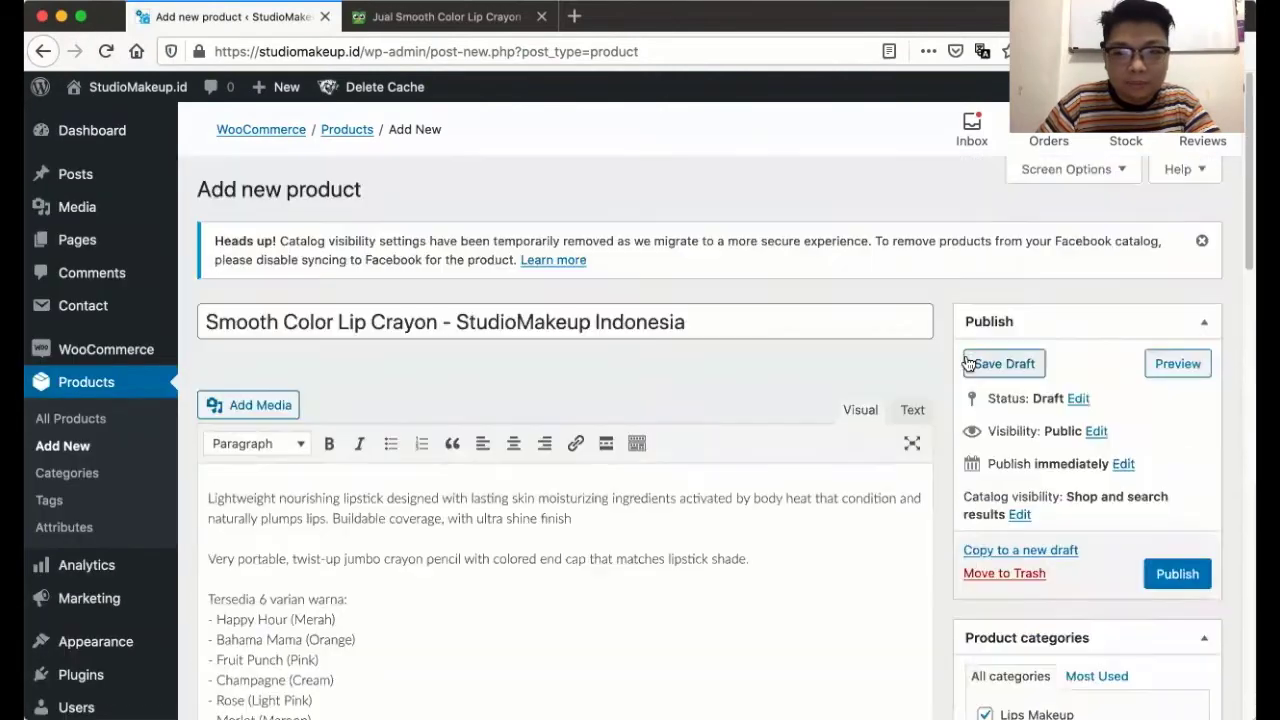
scroll(965, 355, down, 3)
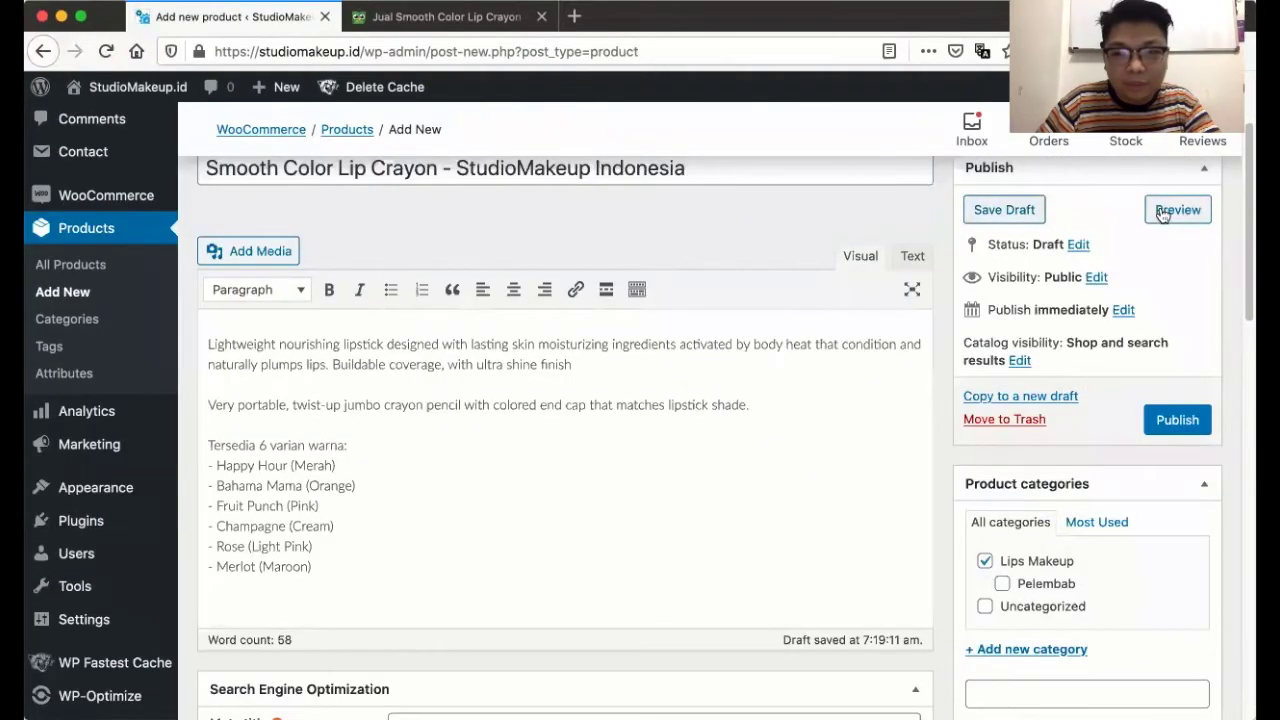
- Open a storefront preview of the draft product and scroll through it
click(1162, 212)
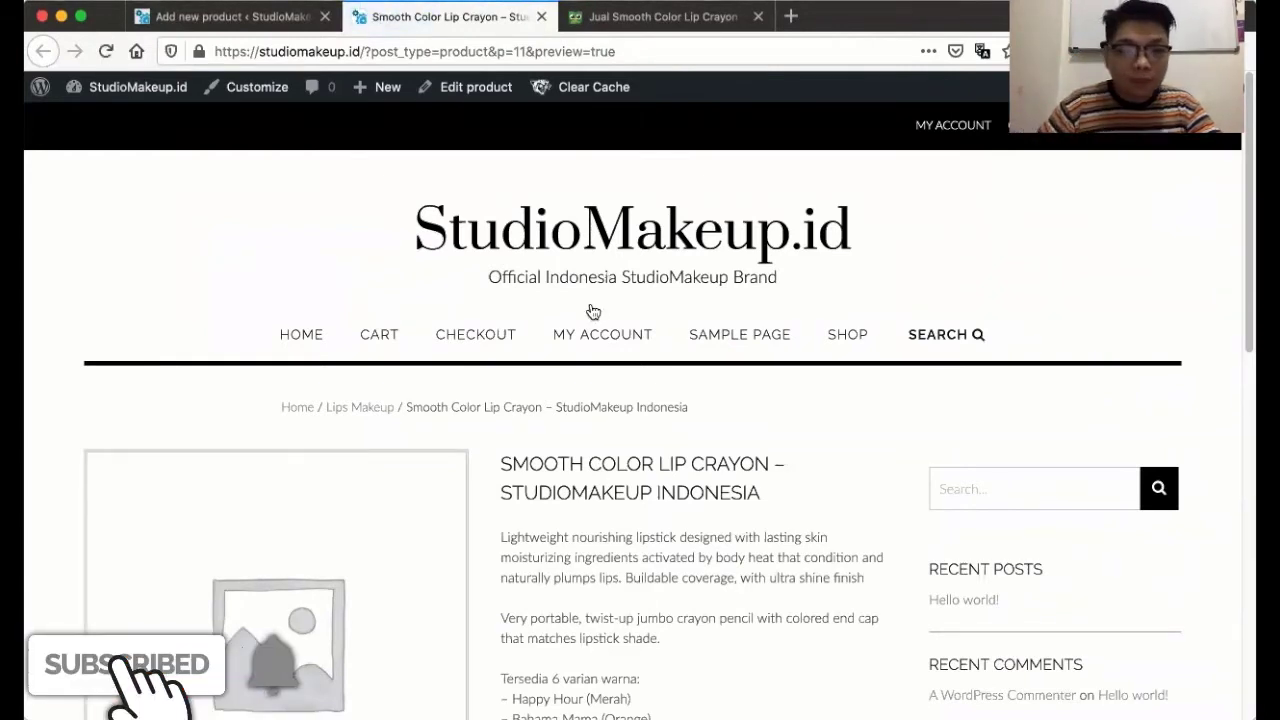
scroll(566, 334, down, 5)
scroll(568, 334, down, 2)
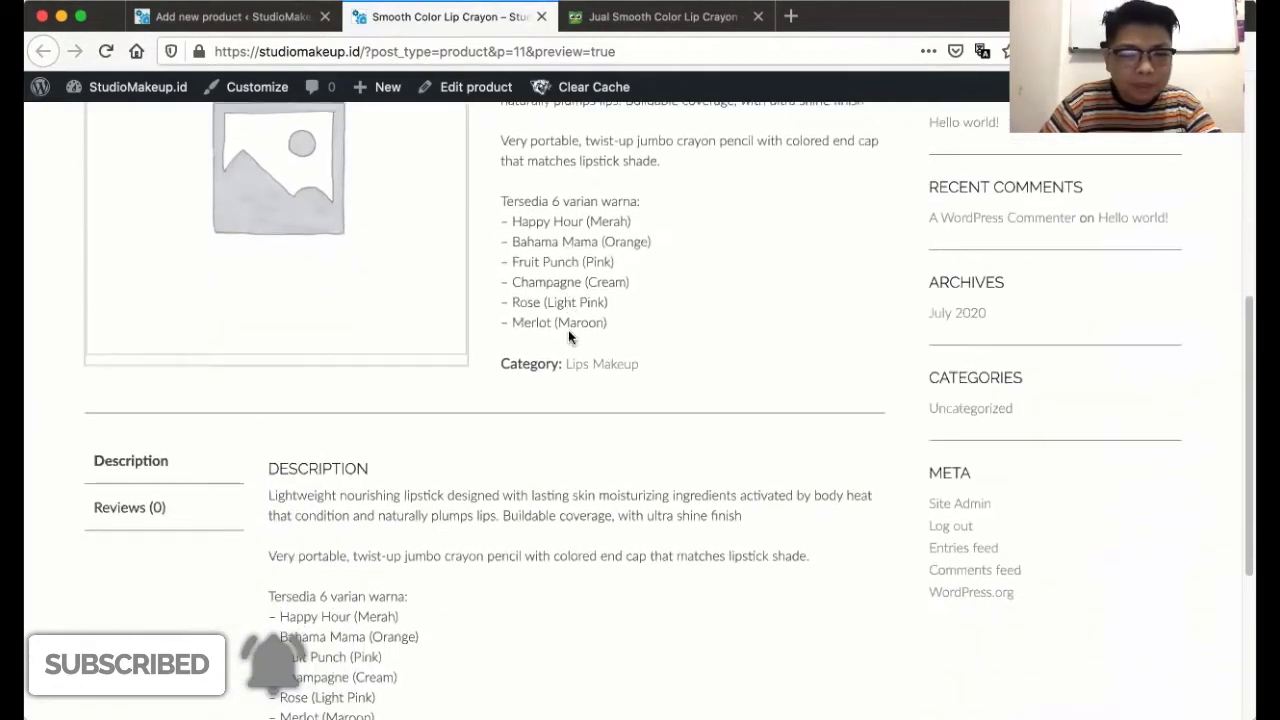
scroll(562, 300, up, 3)
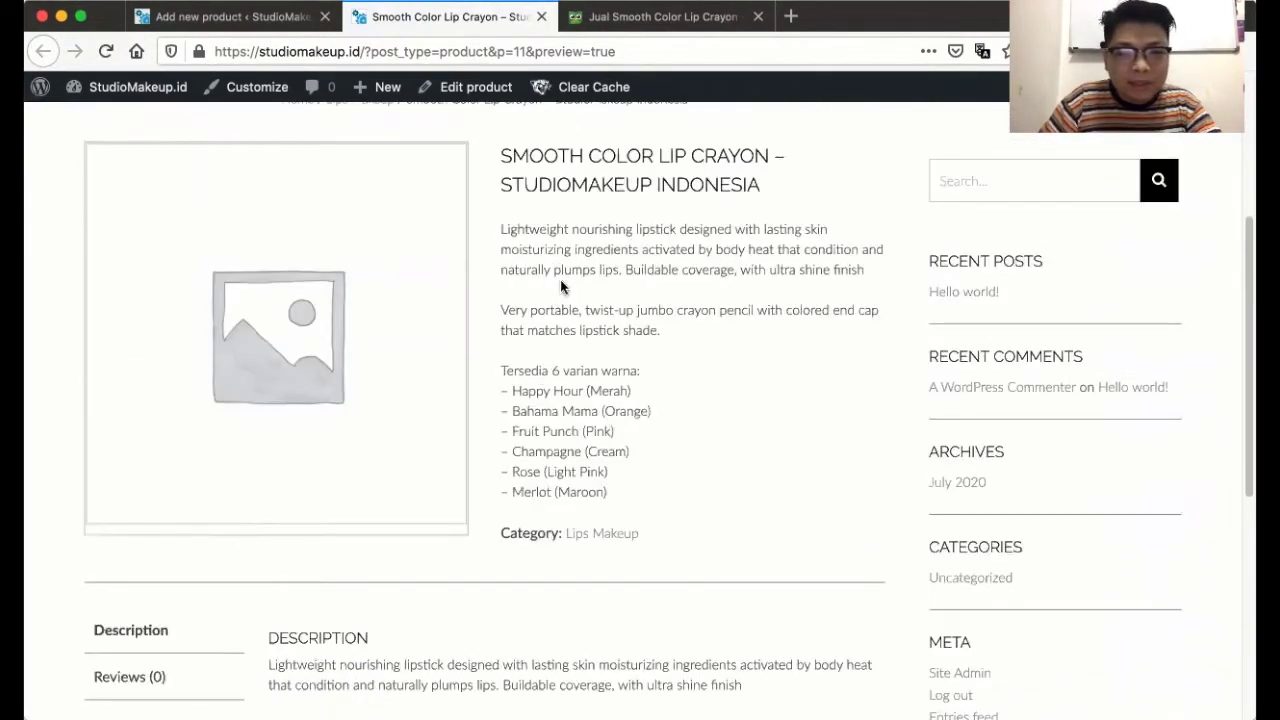
scroll(466, 505, down, 5)
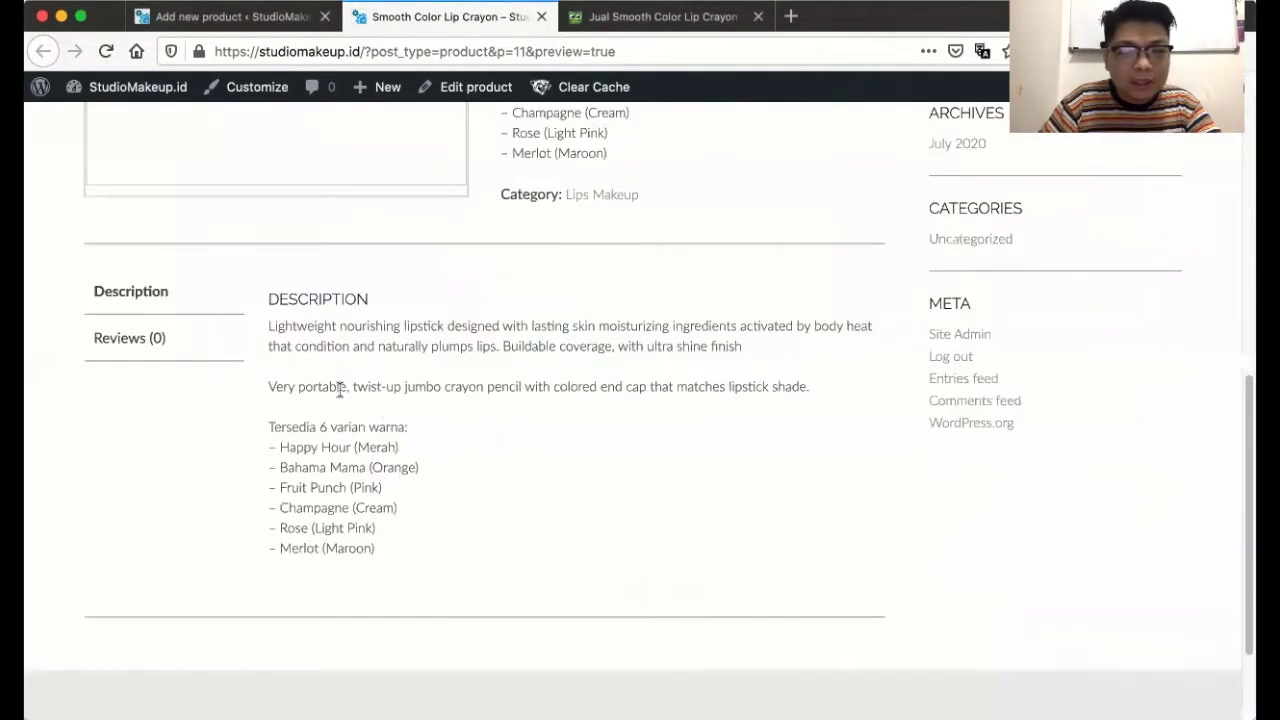
- Paste the 'Lightweight nourishing lipstick…' paragraph at the top of the short description
click(213, 25)
scroll(345, 365, down, 15)
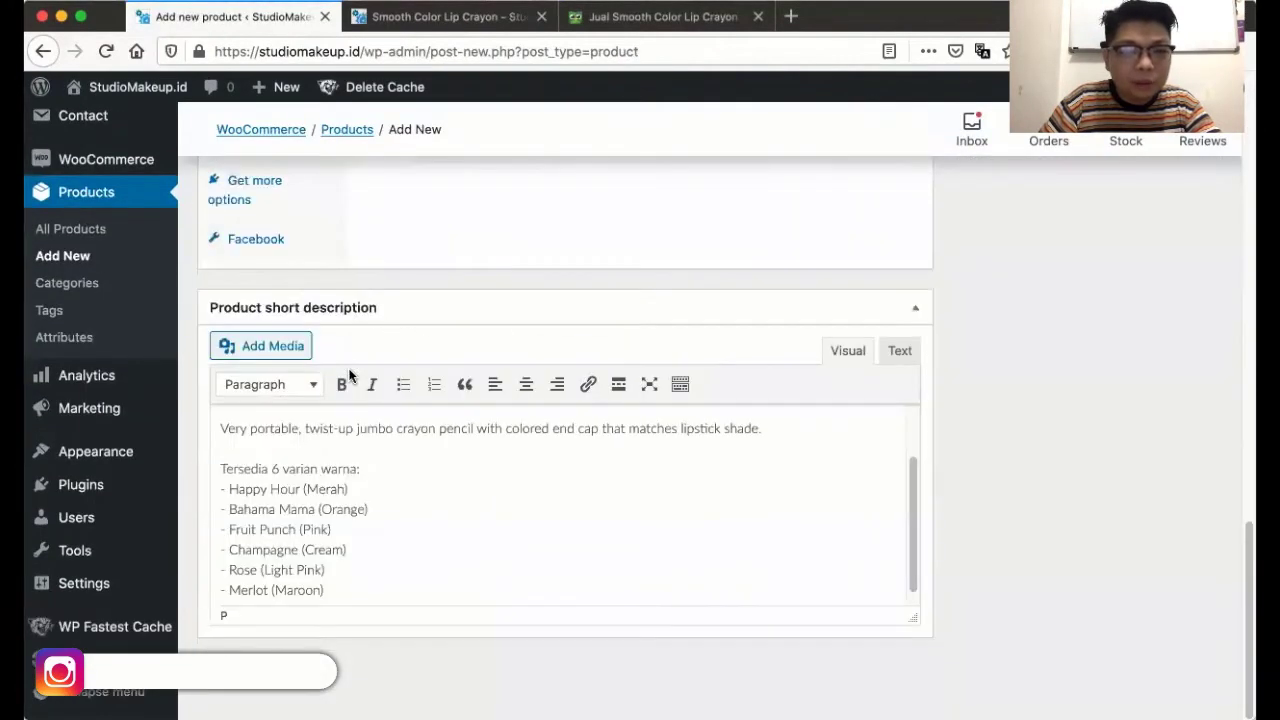
text(Lightweight nourishing lipstick designed with lasting skin moisturizing ingredients activated by body heat that condition and naturally plumps lips. Buildable coverage, with ultra shine finish)
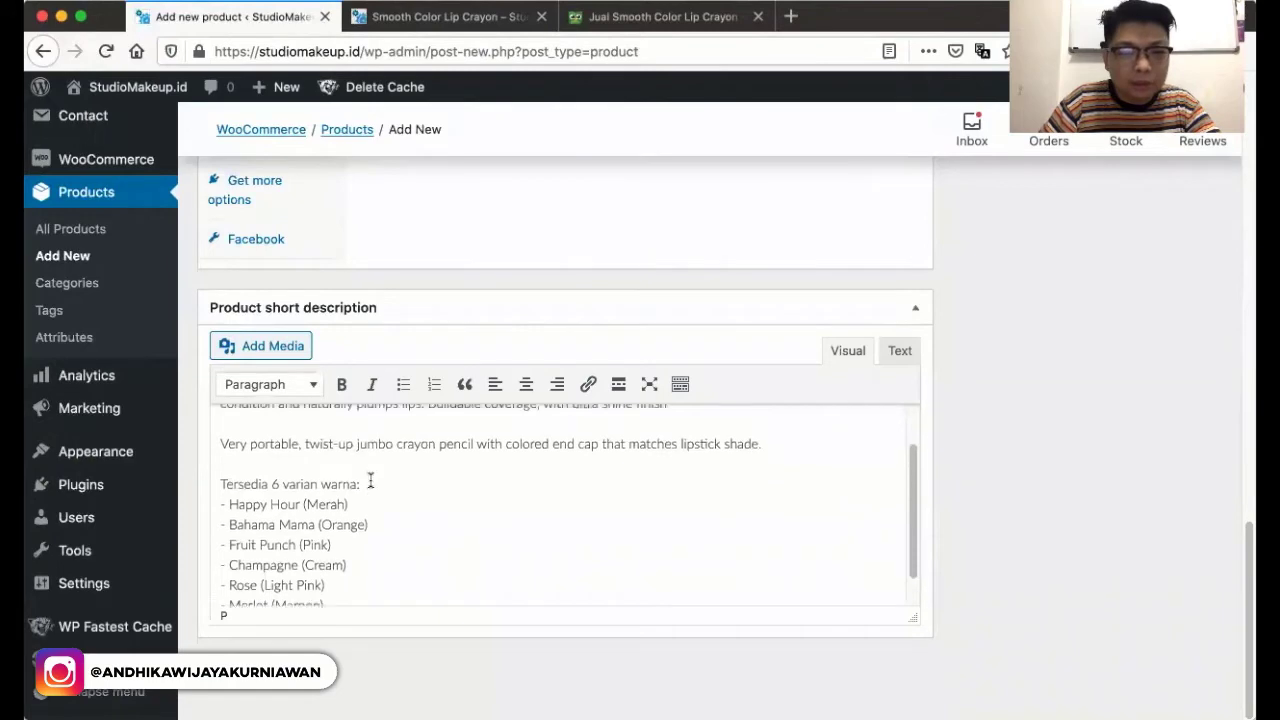
scroll(406, 380, up, 20)
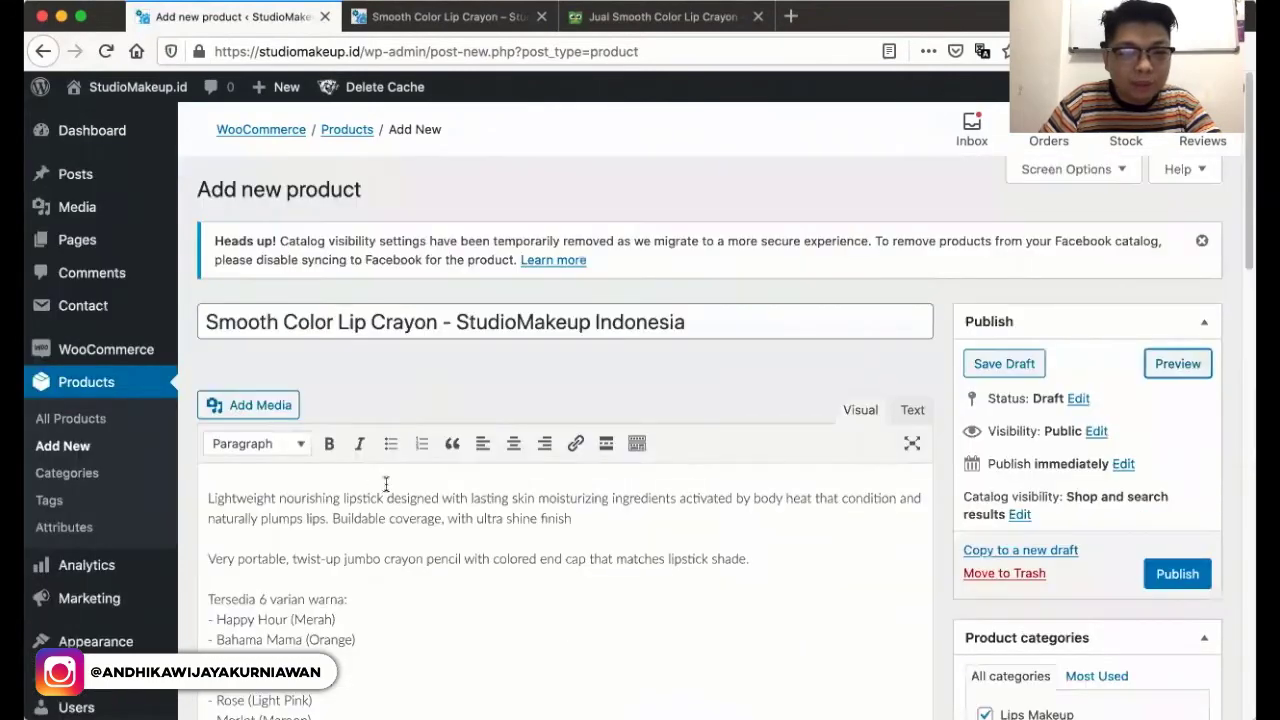
scroll(471, 523, down, 3)
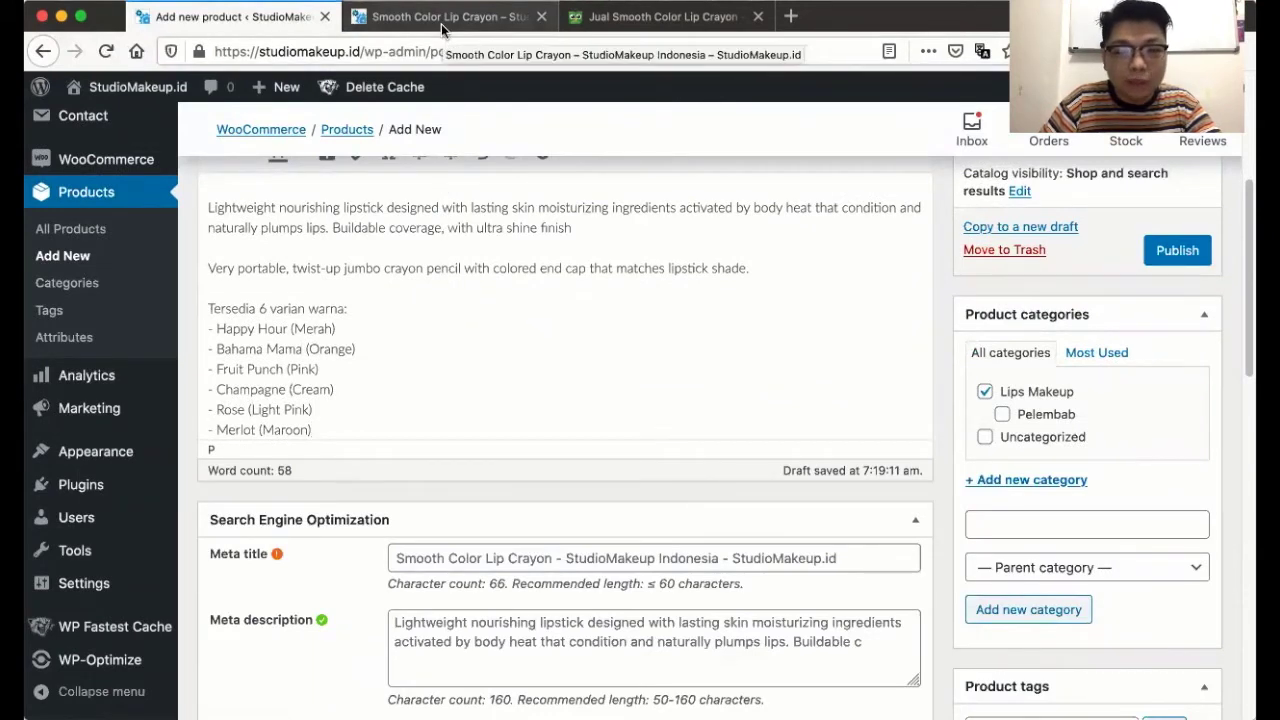
- Recheck the preview's colour list and Lips Makeup category line, then return to the editor
click(441, 24)
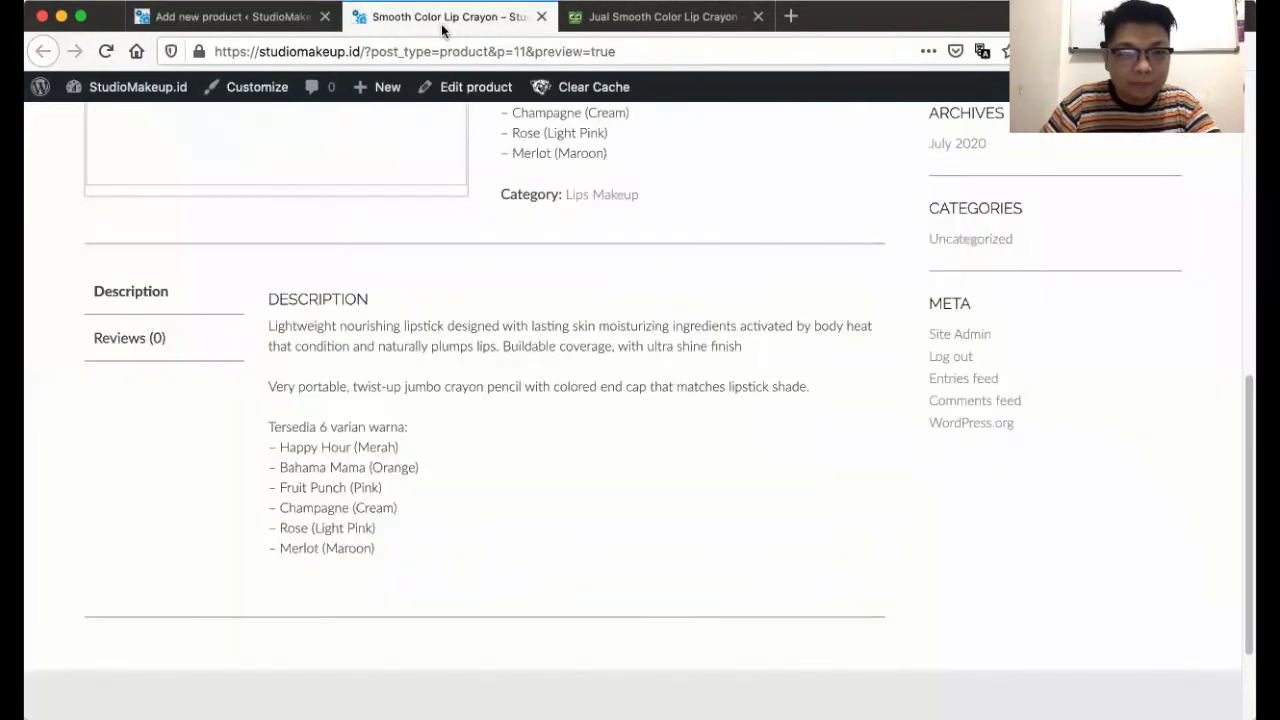
scroll(583, 362, up, 5)
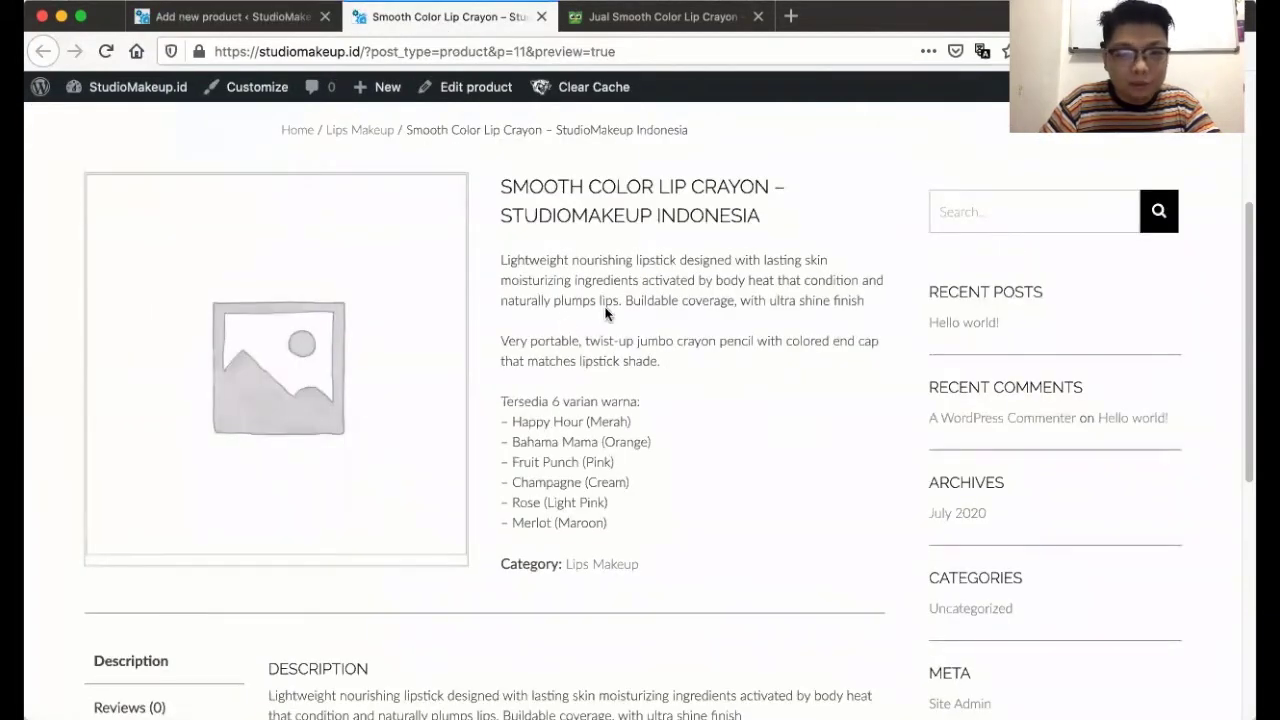
drag(501, 436, 674, 466)
click(736, 460)
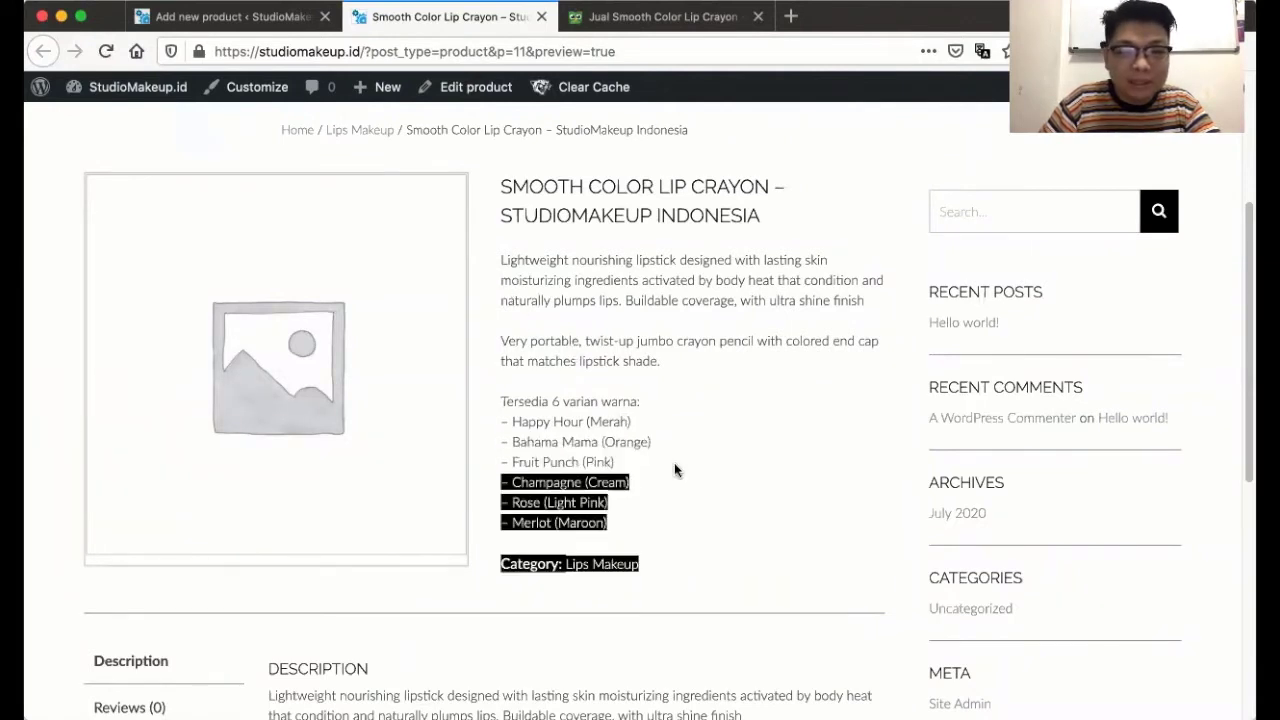
click(683, 466)
scroll(683, 466, down, 3)
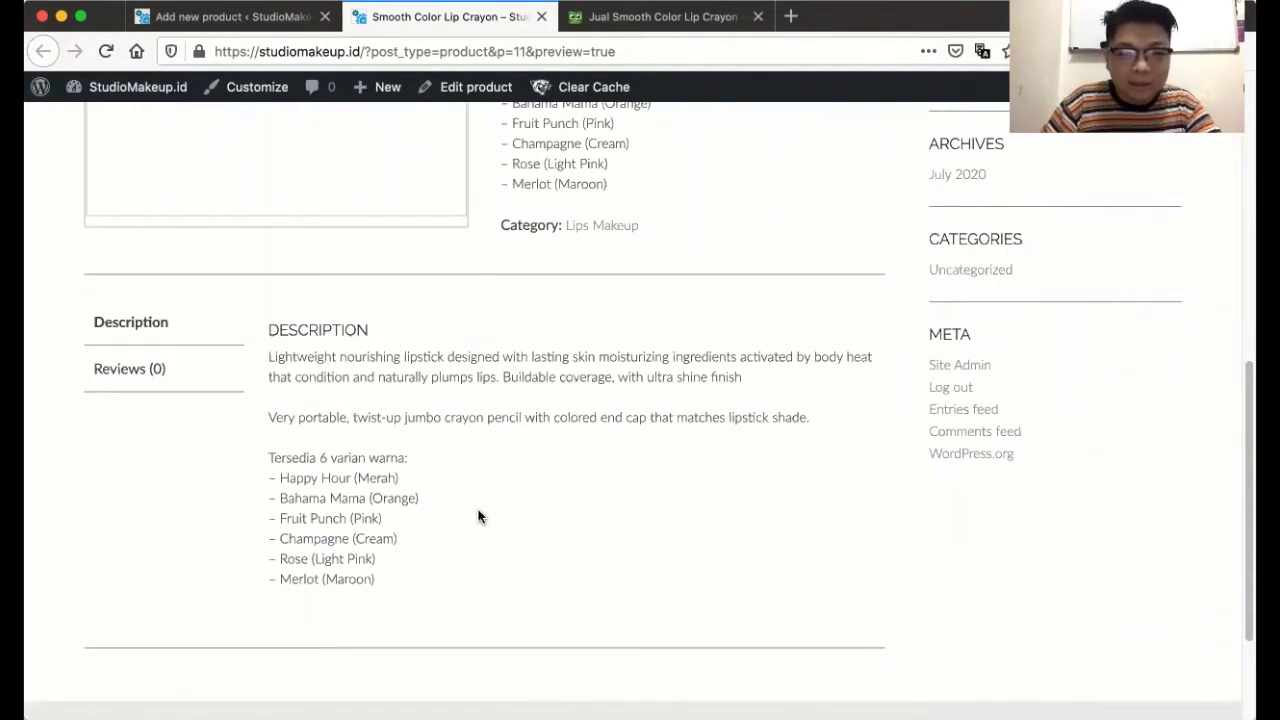
scroll(478, 516, up, 1)
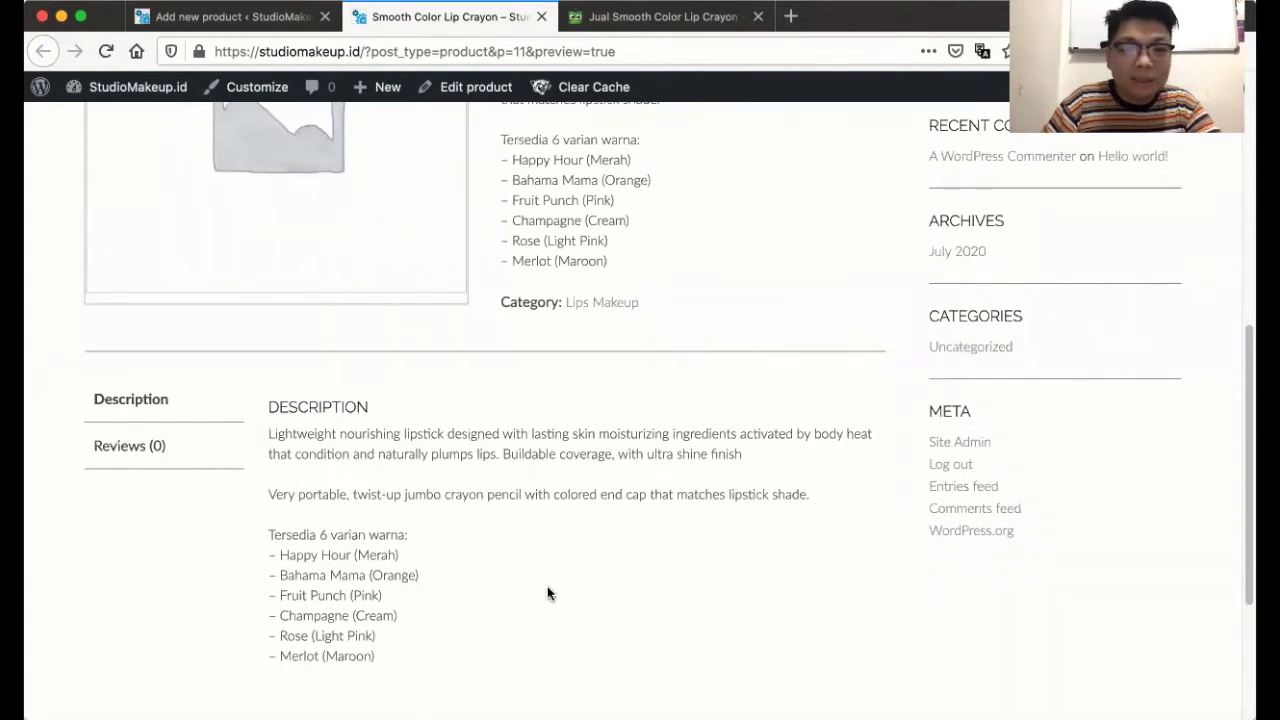
scroll(547, 586, up, 2)
scroll(376, 568, down, 2)
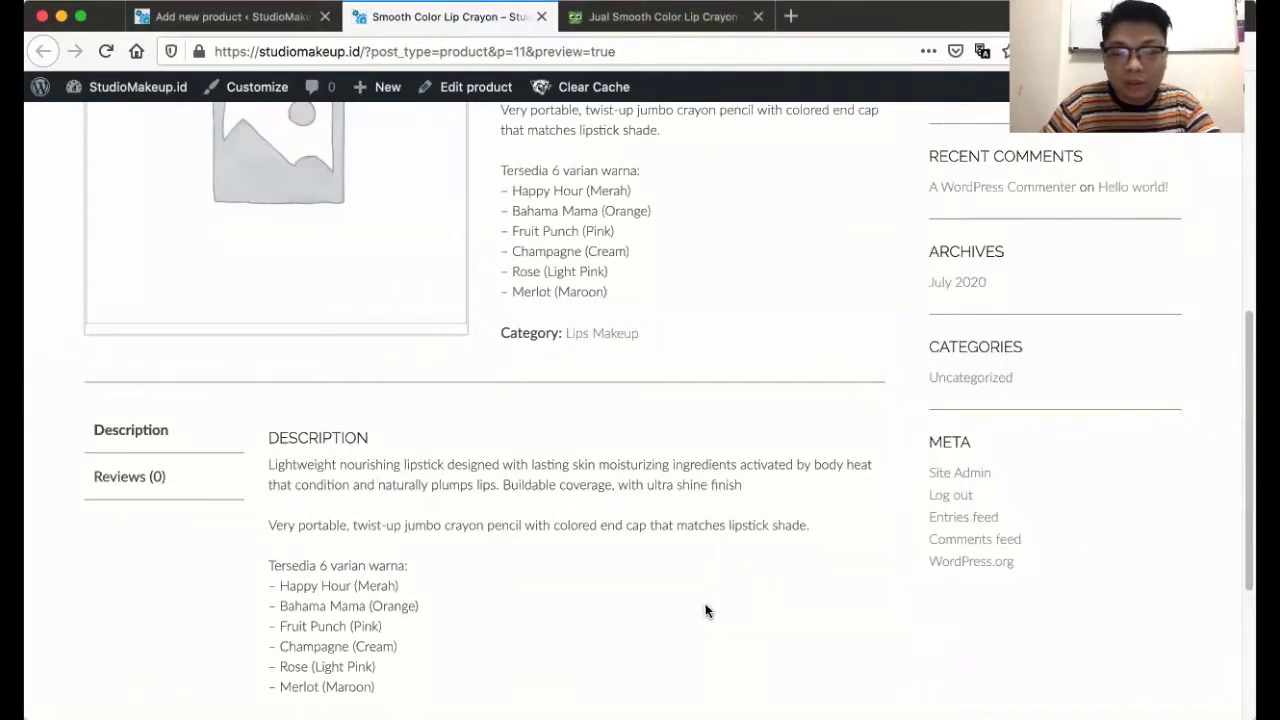
scroll(703, 606, up, 2)
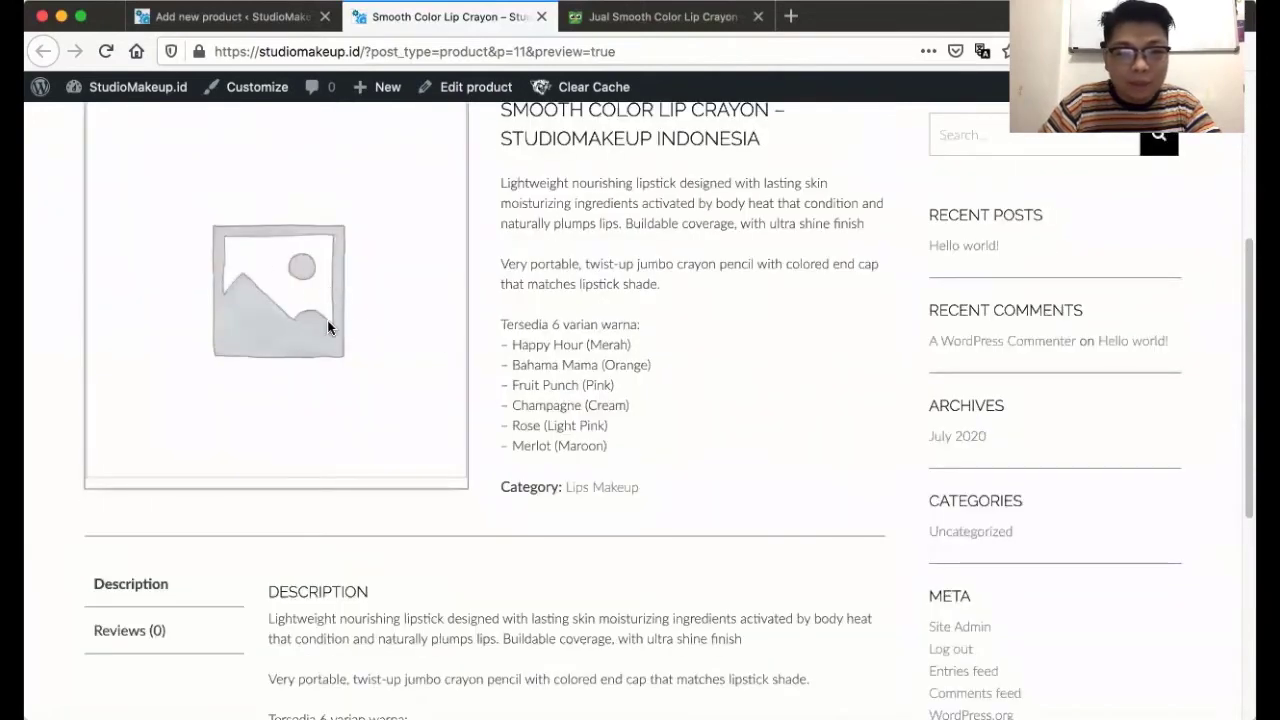
click(250, 16)
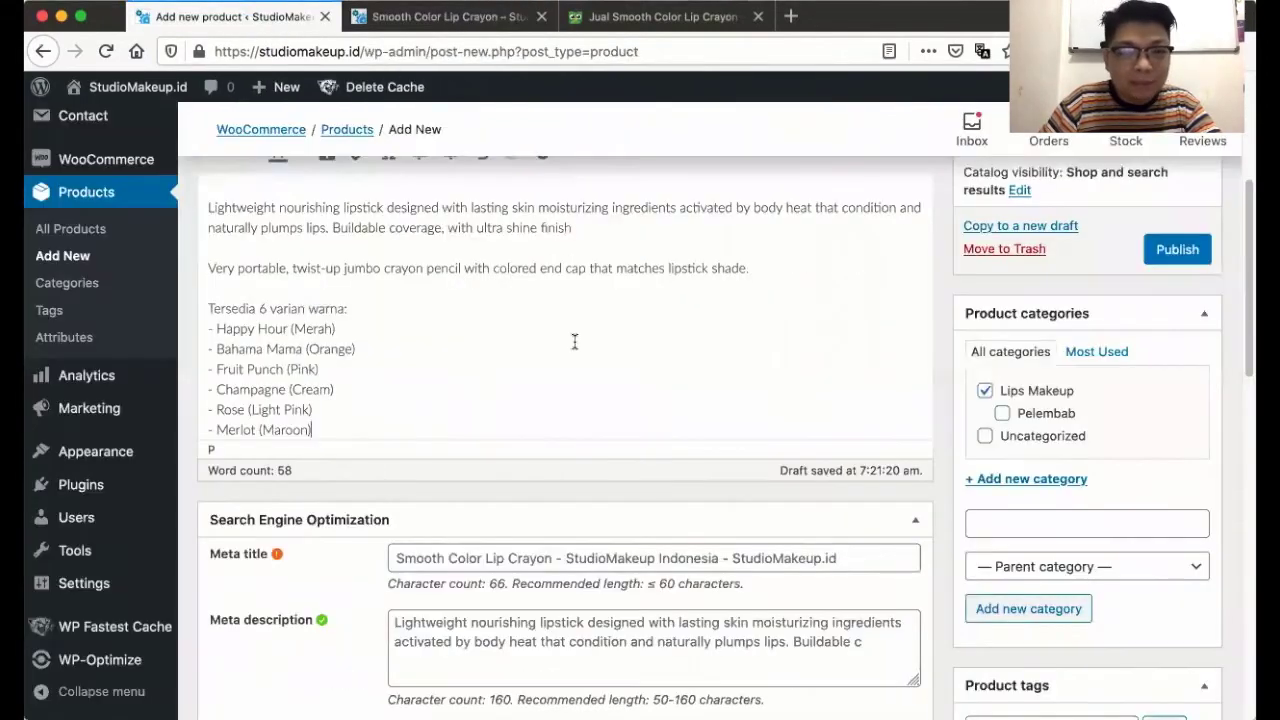
- Delete all text from the main product description so it reads 0 words
click(417, 346)
key(ctrl+a)
key(BackSpace)
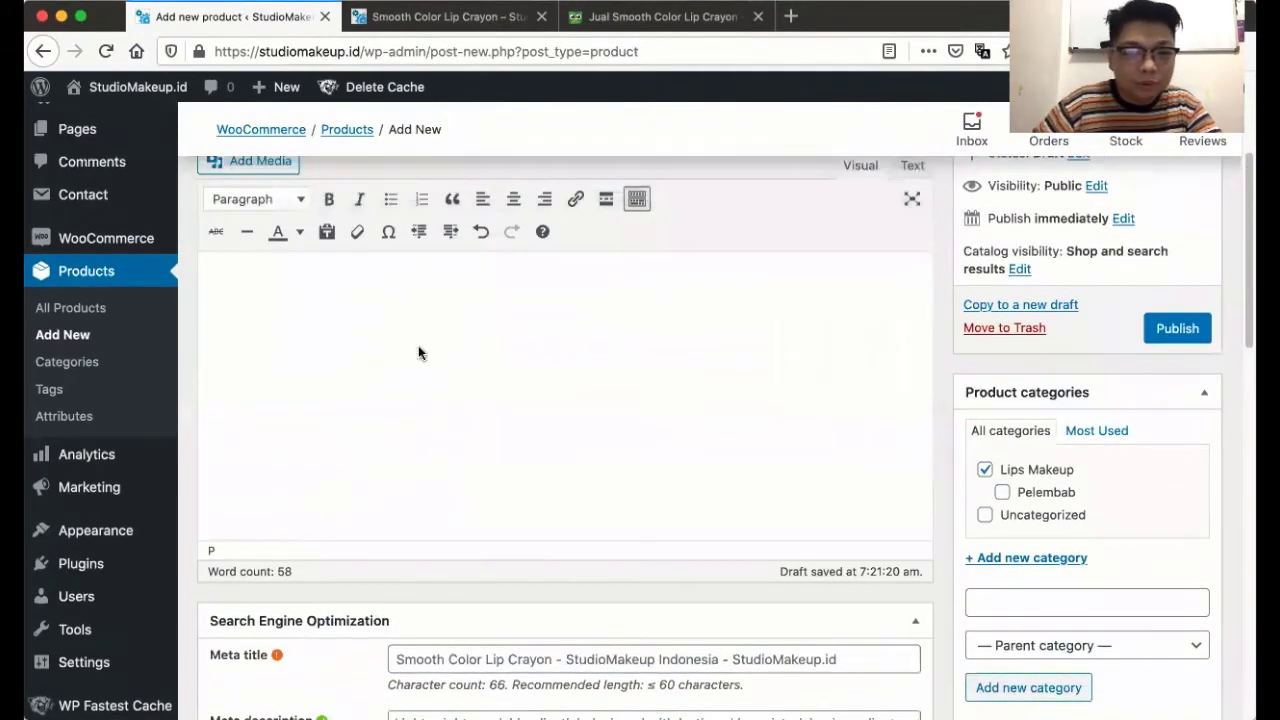
scroll(418, 352, down, 4)
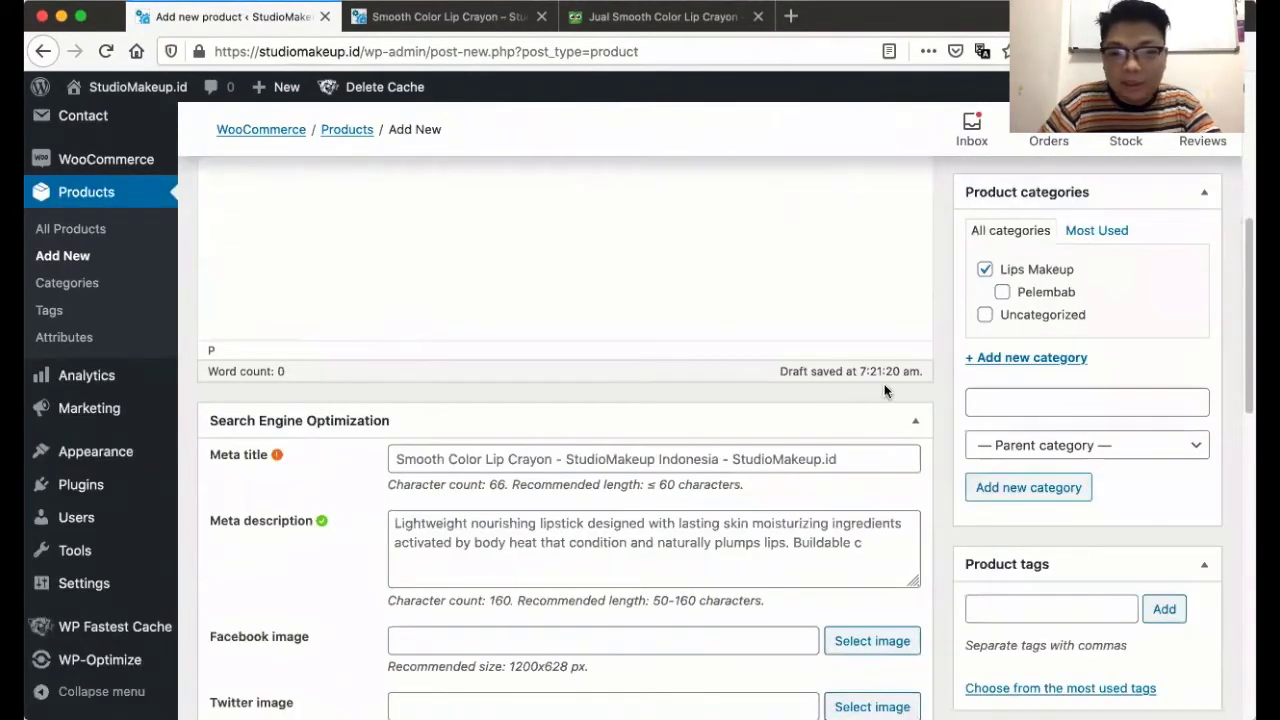
scroll(972, 379, down, 7)
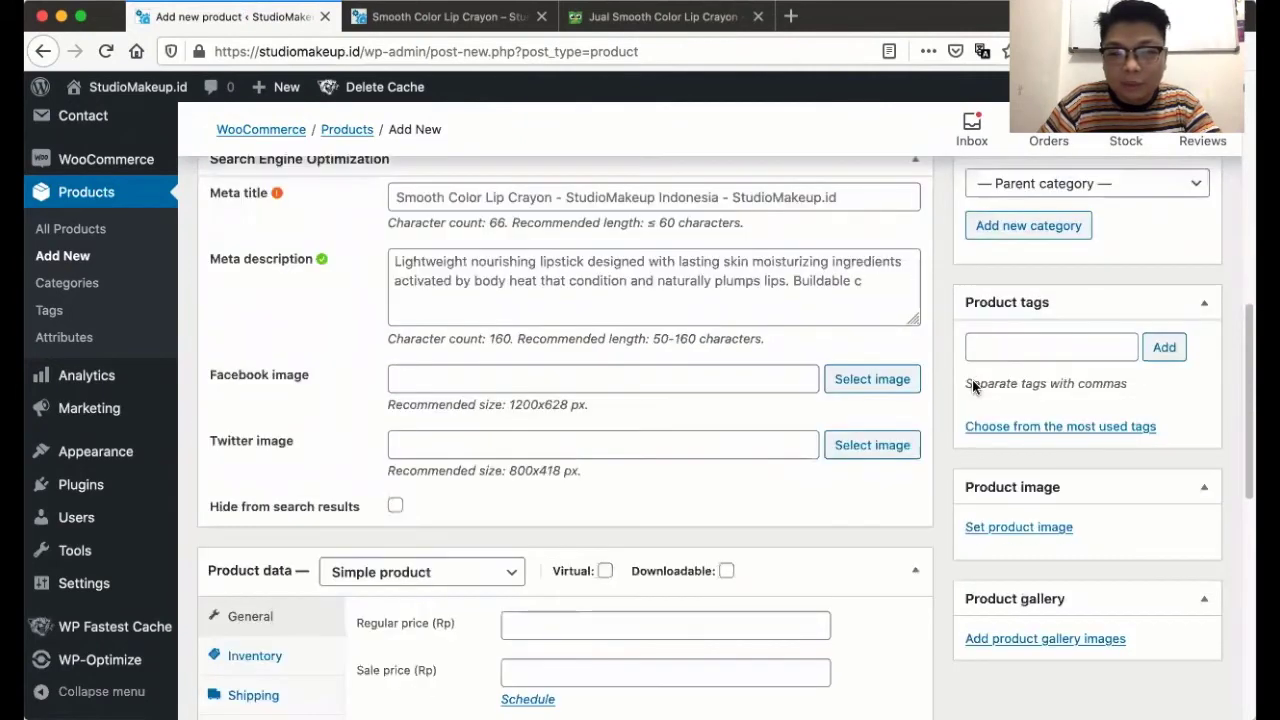
- Glance over the preview and Tokopedia tabs, then bring up the product image chooser
click(484, 24)
key(ctrl+Tab)
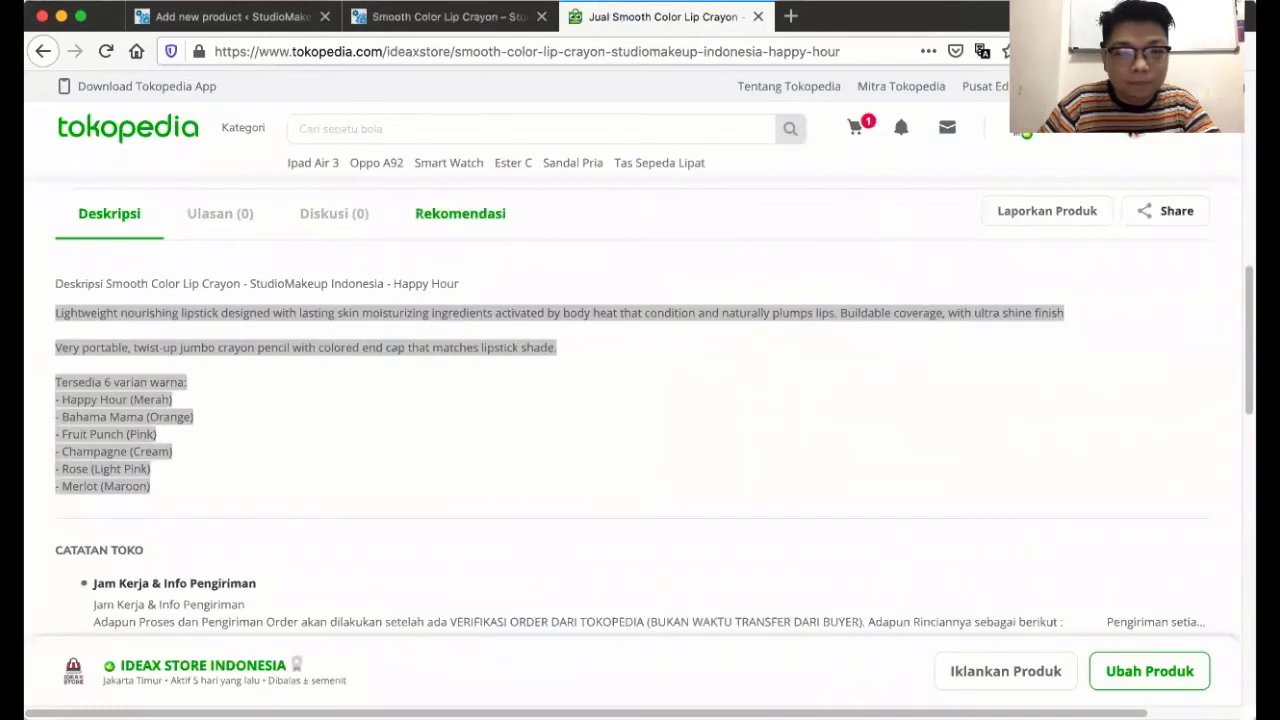
key(ctrl+Tab)
click(1024, 420)
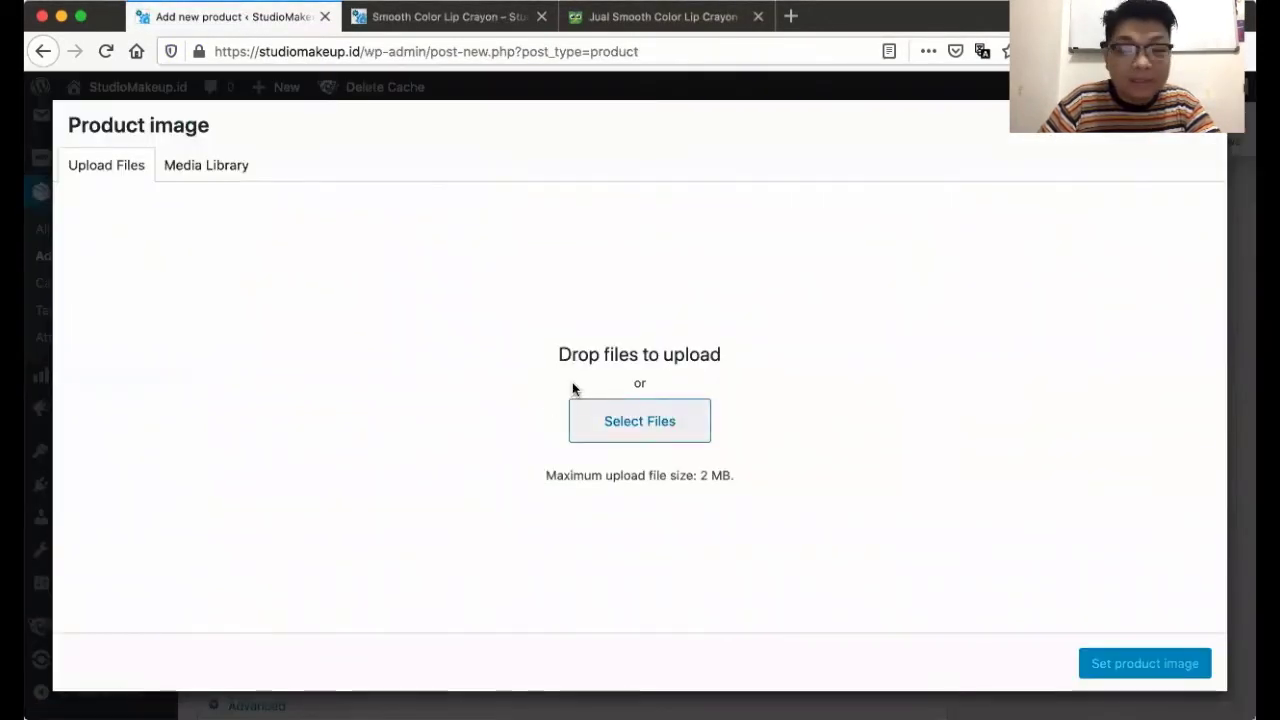
- Upload SMU_Smooth_Color_Lip_Crayon.jpg with a cleared title as the product image, then open gallery images
click(572, 386)
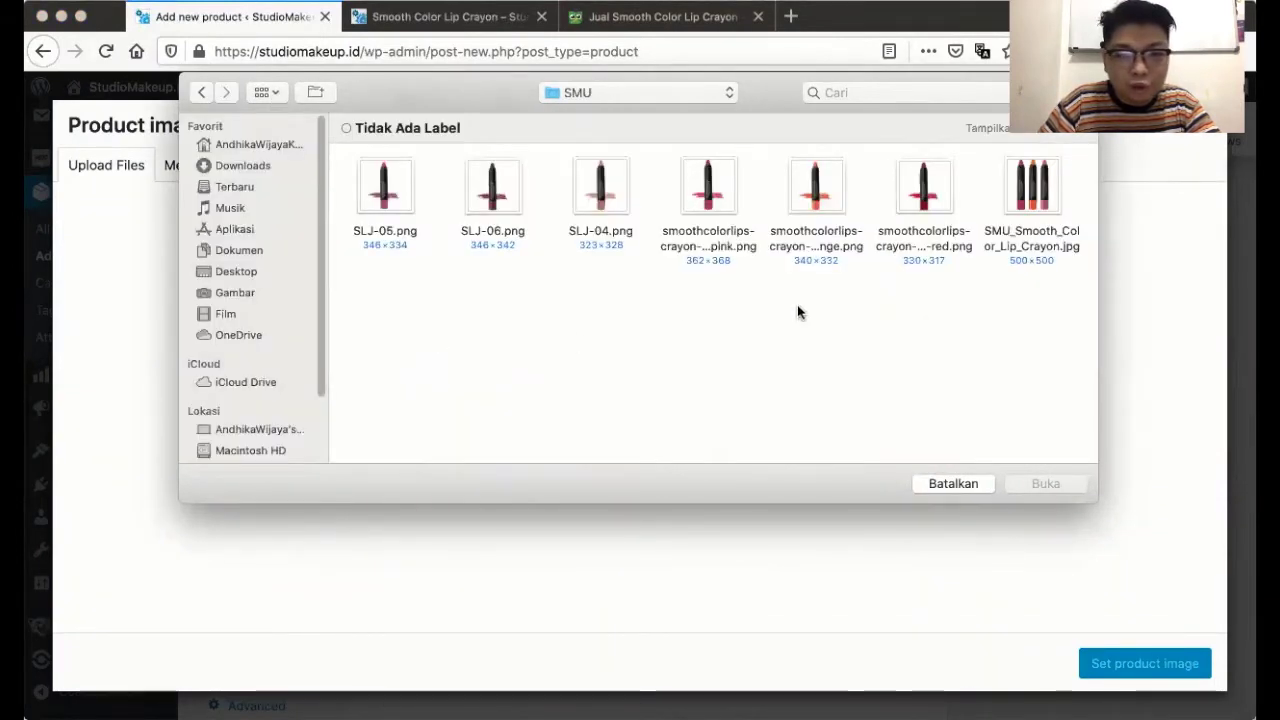
double_click(1030, 200)
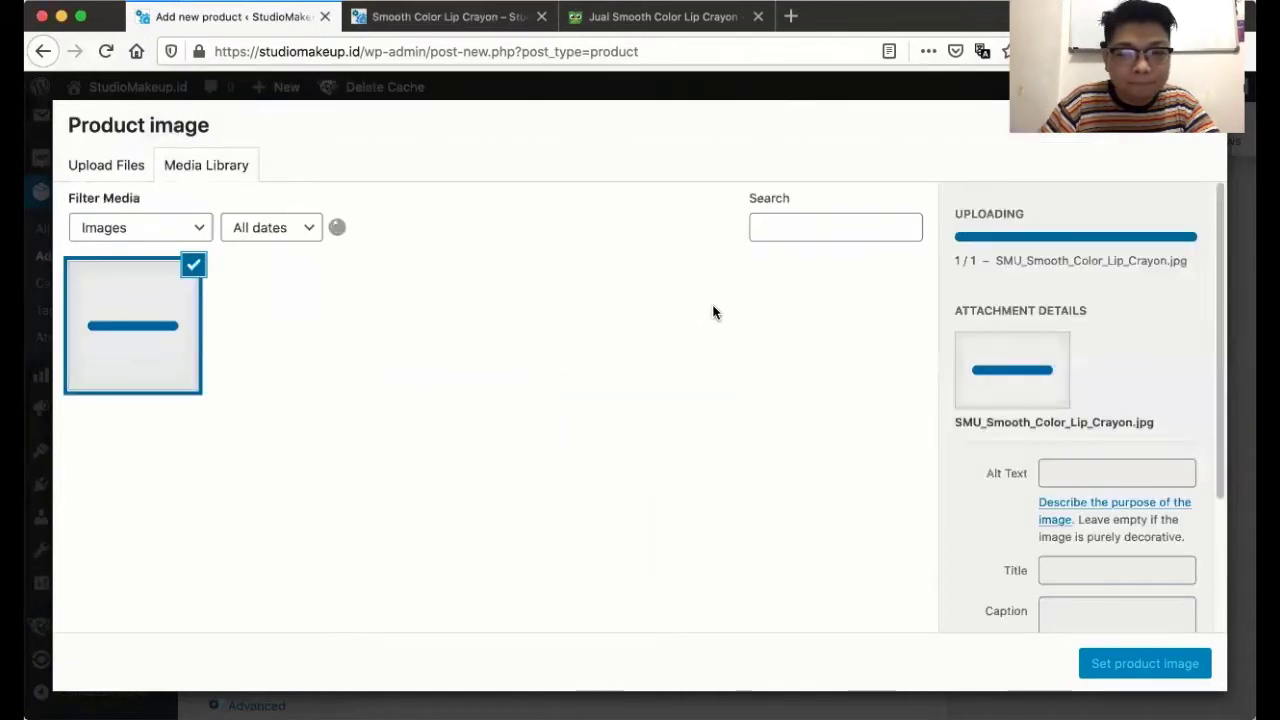
scroll(1060, 451, down, 2)
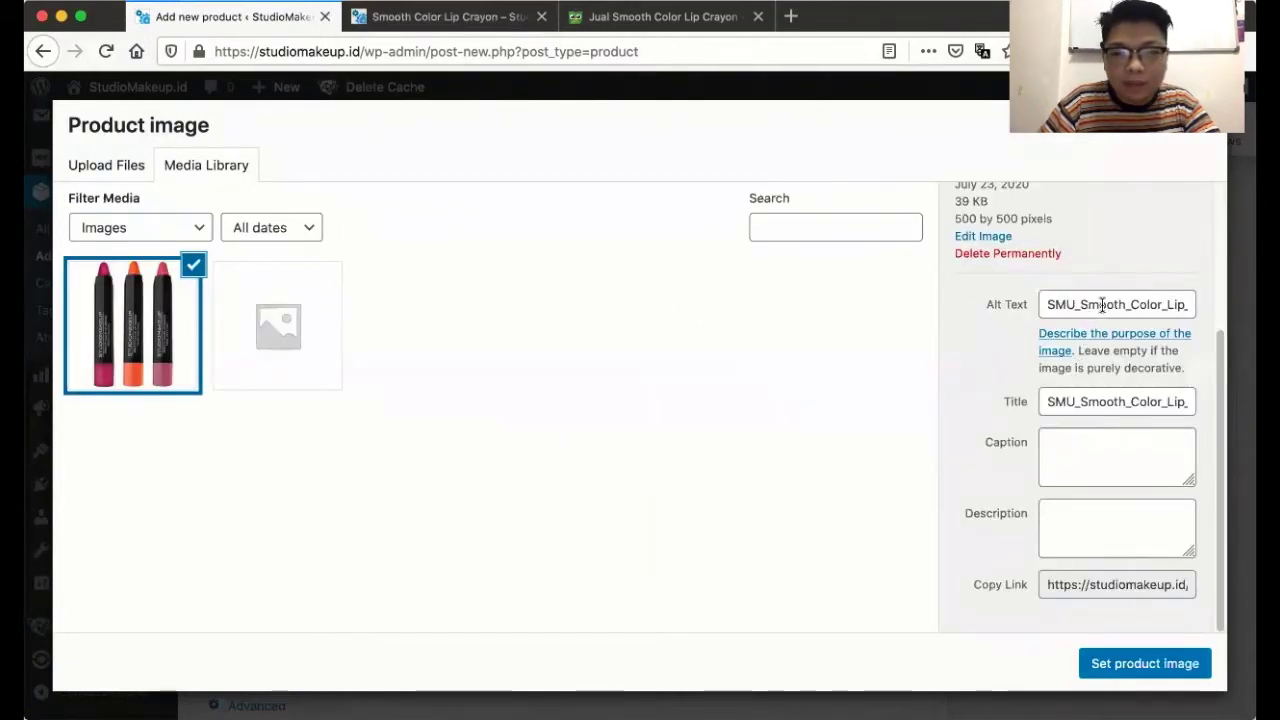
double_click(1088, 404)
key(BackSpace)
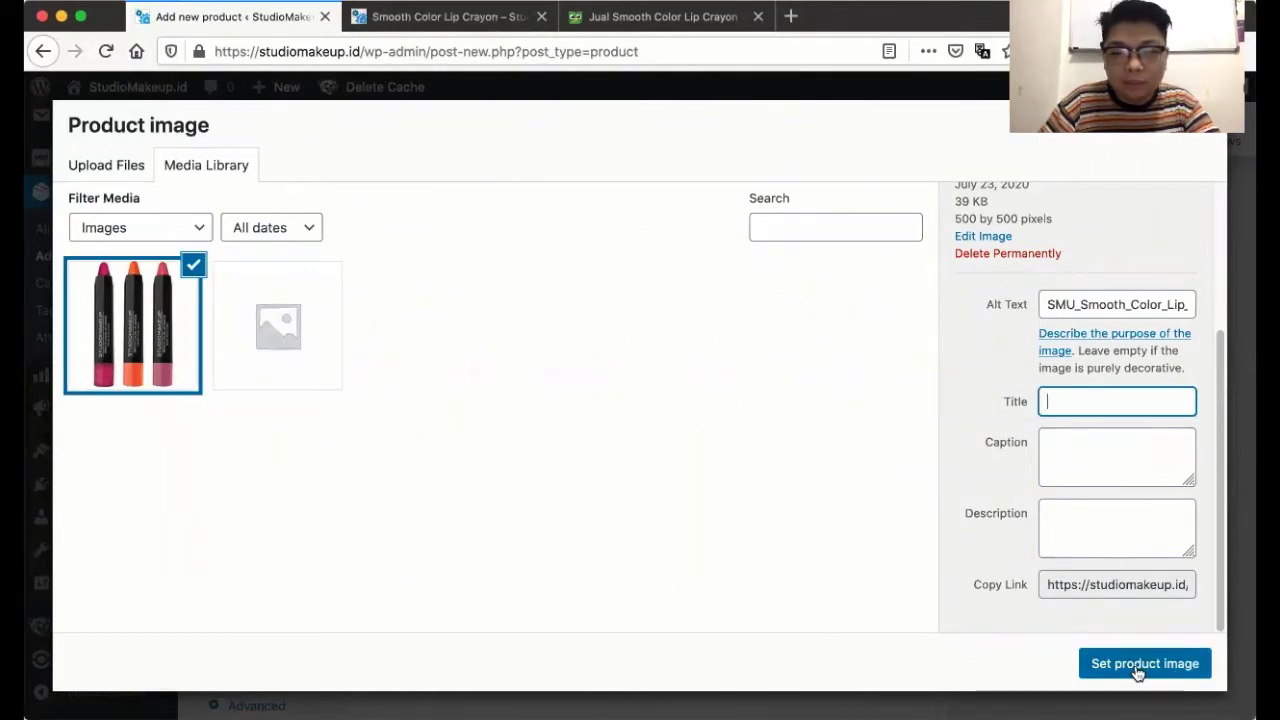
click(1137, 668)
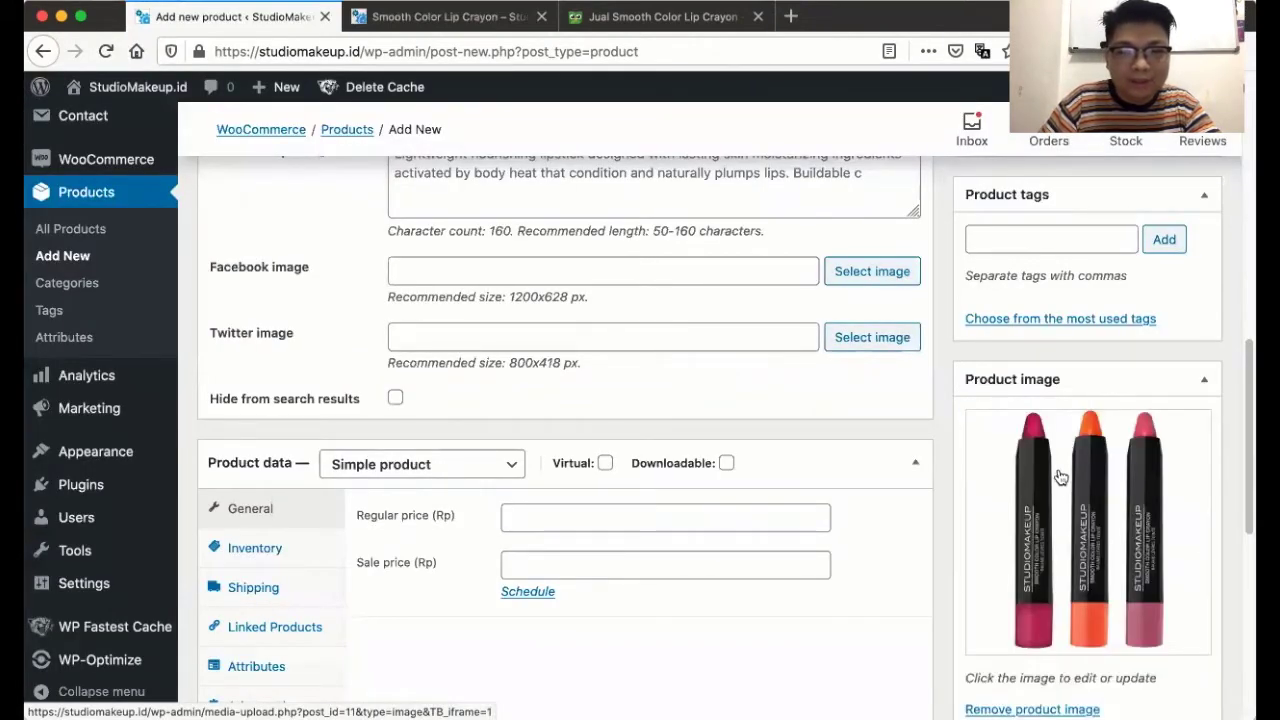
scroll(1055, 484, down, 5)
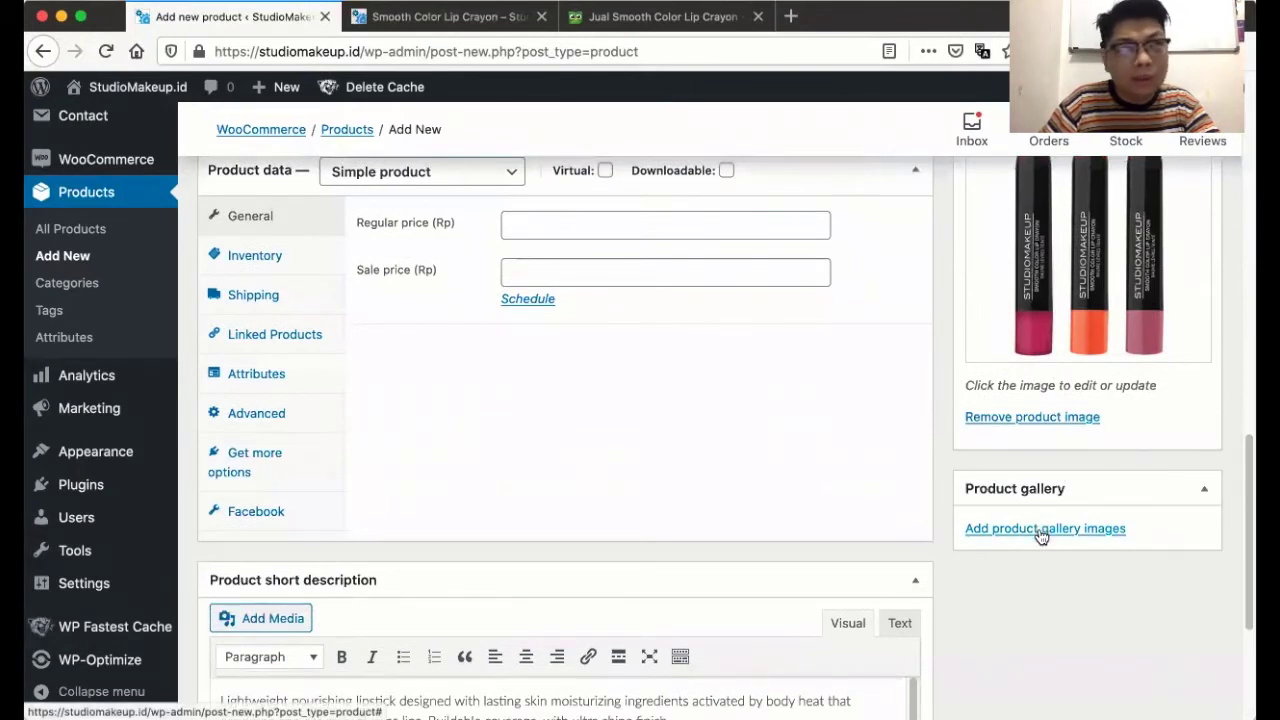
click(1040, 530)
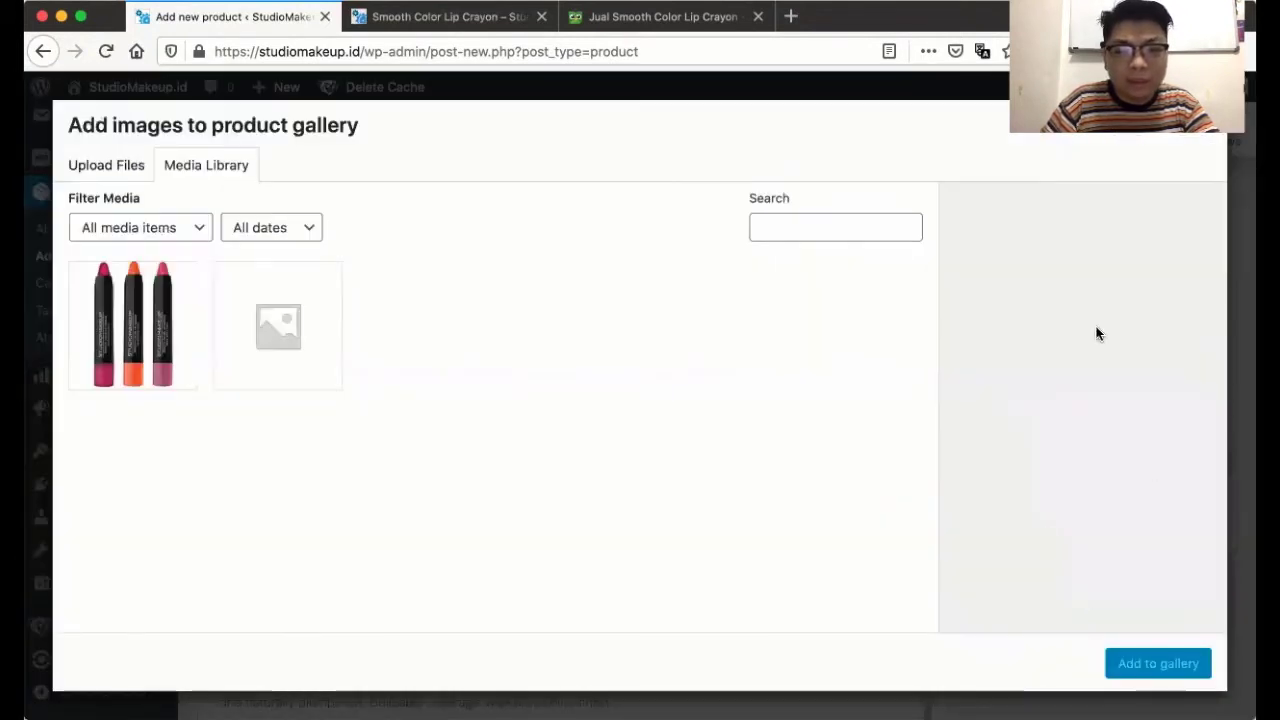
- Upload the six single-colour crayon PNGs and add them to the product gallery
click(114, 169)
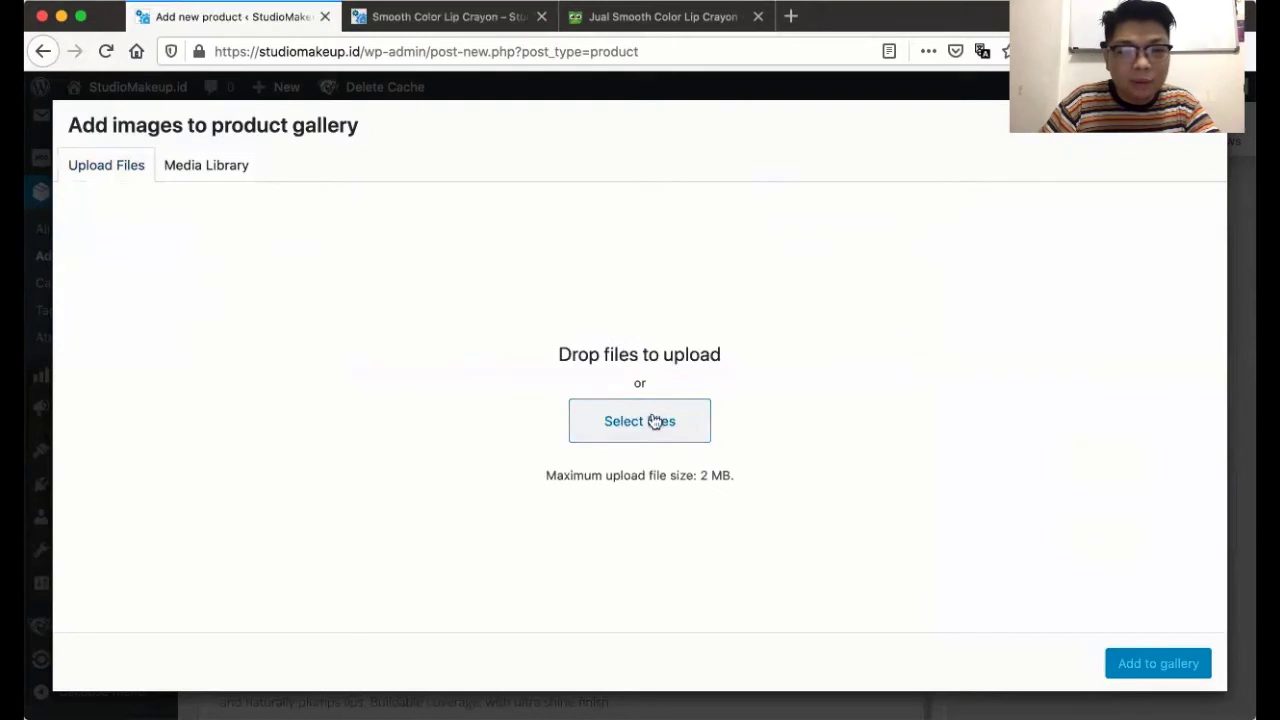
click(676, 390)
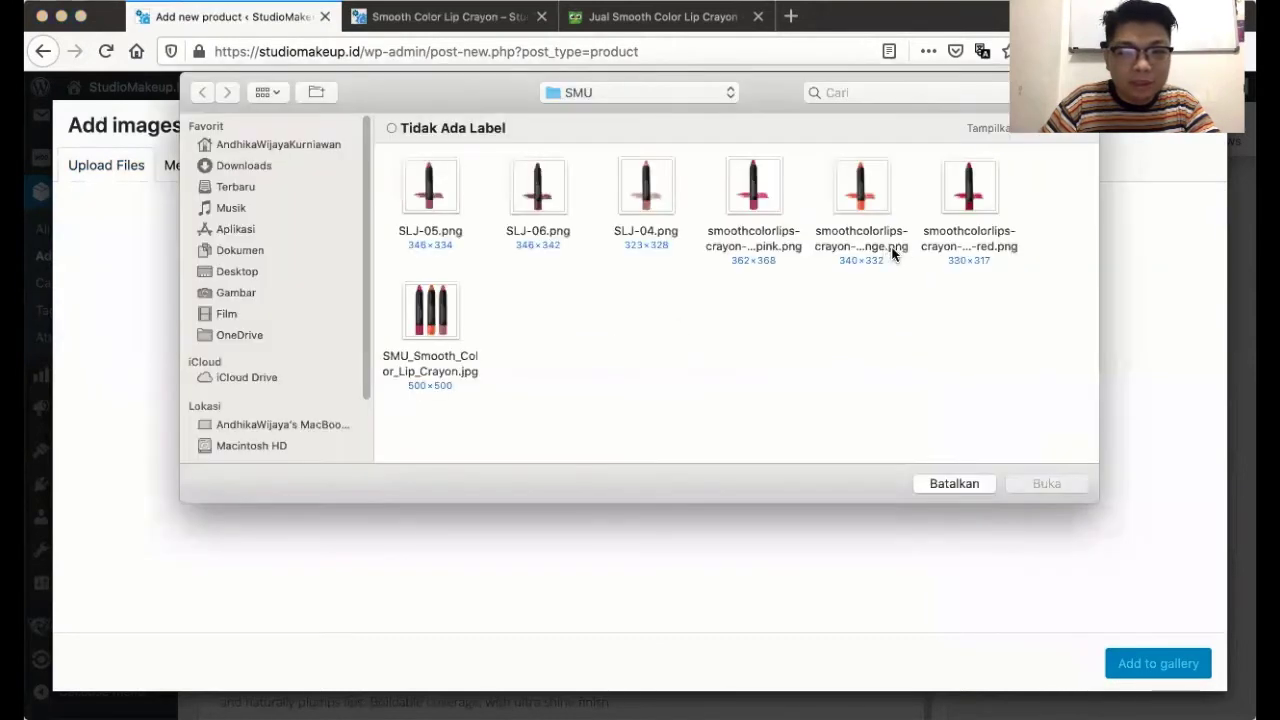
drag(1029, 249, 437, 183)
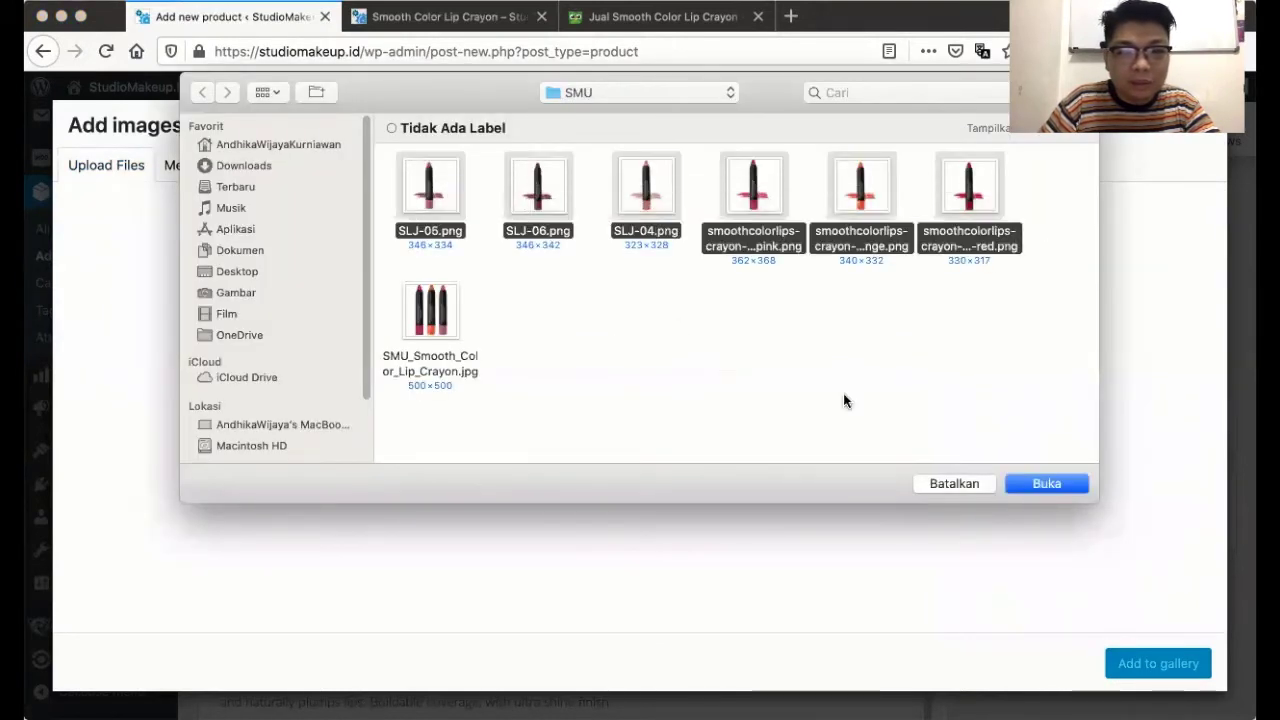
click(1045, 485)
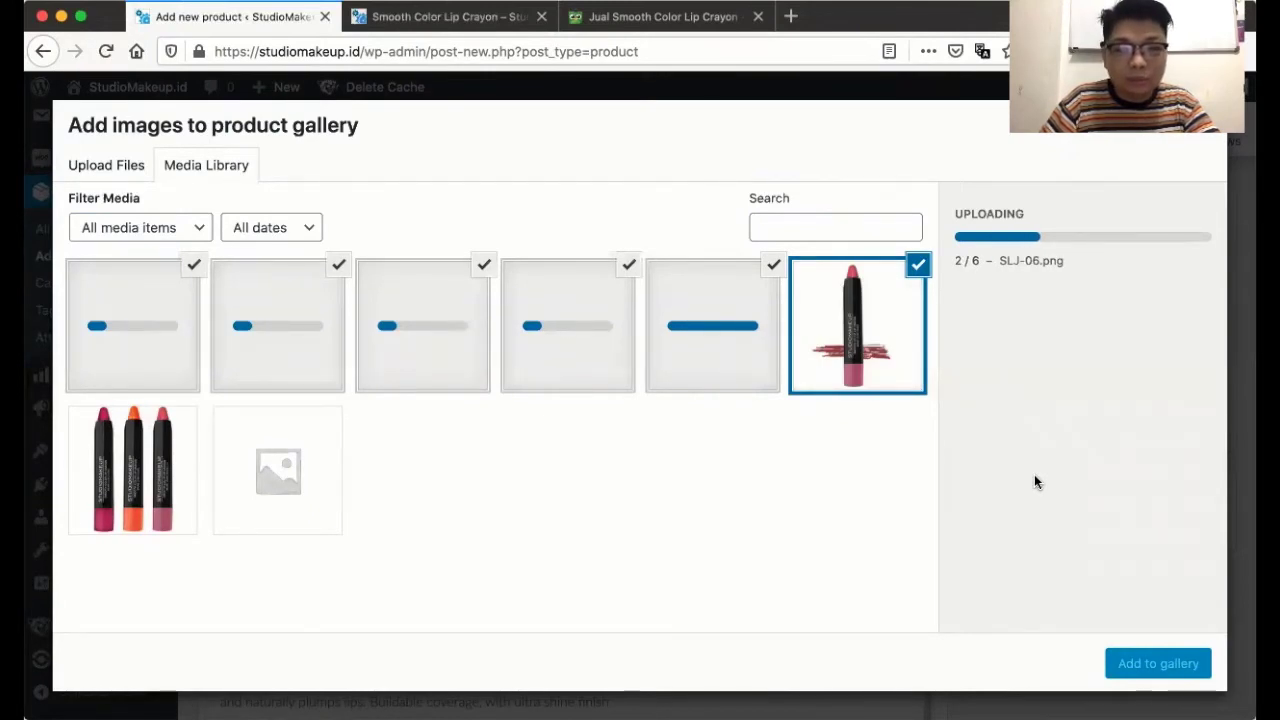
click(1143, 665)
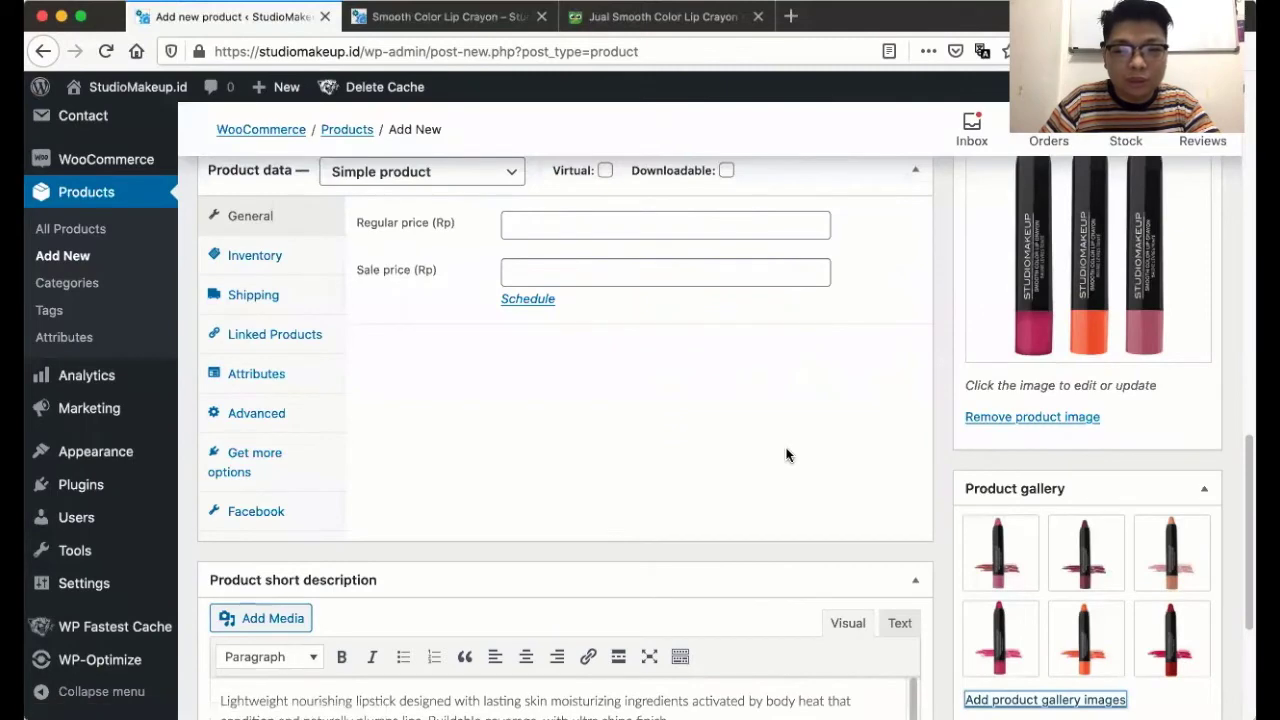
scroll(786, 455, down, 10)
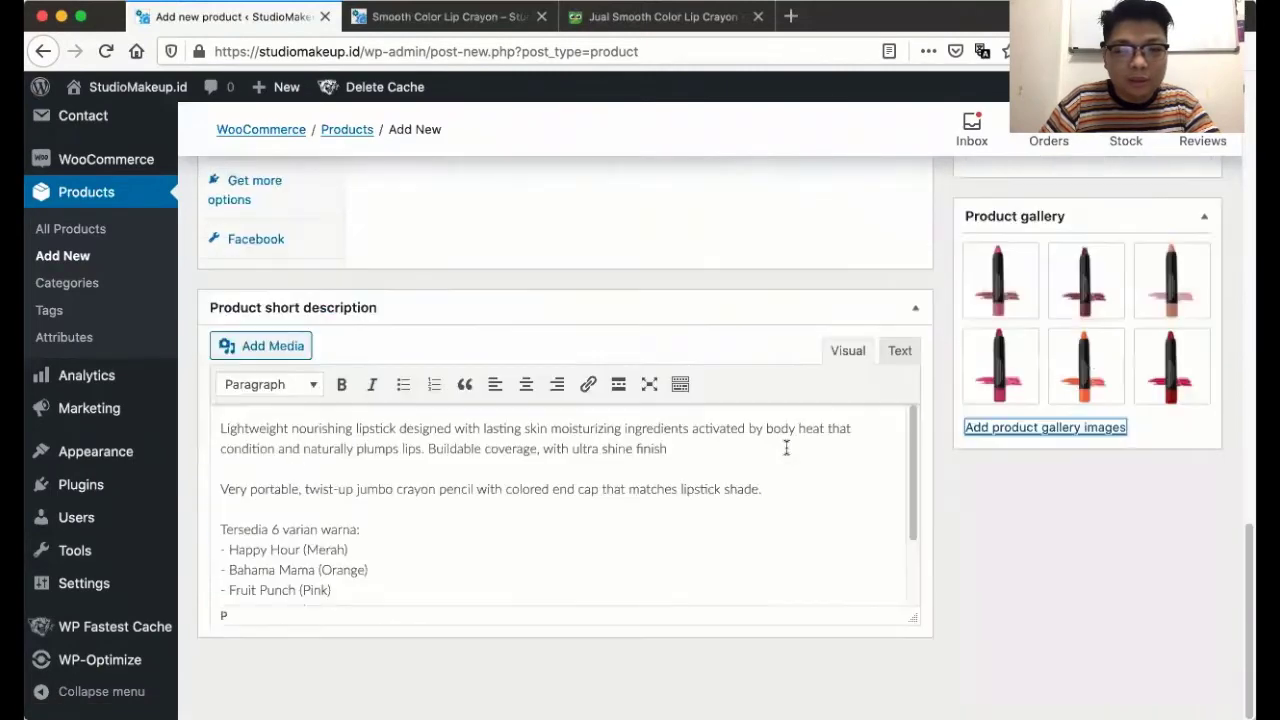
scroll(1107, 375, up, 3)
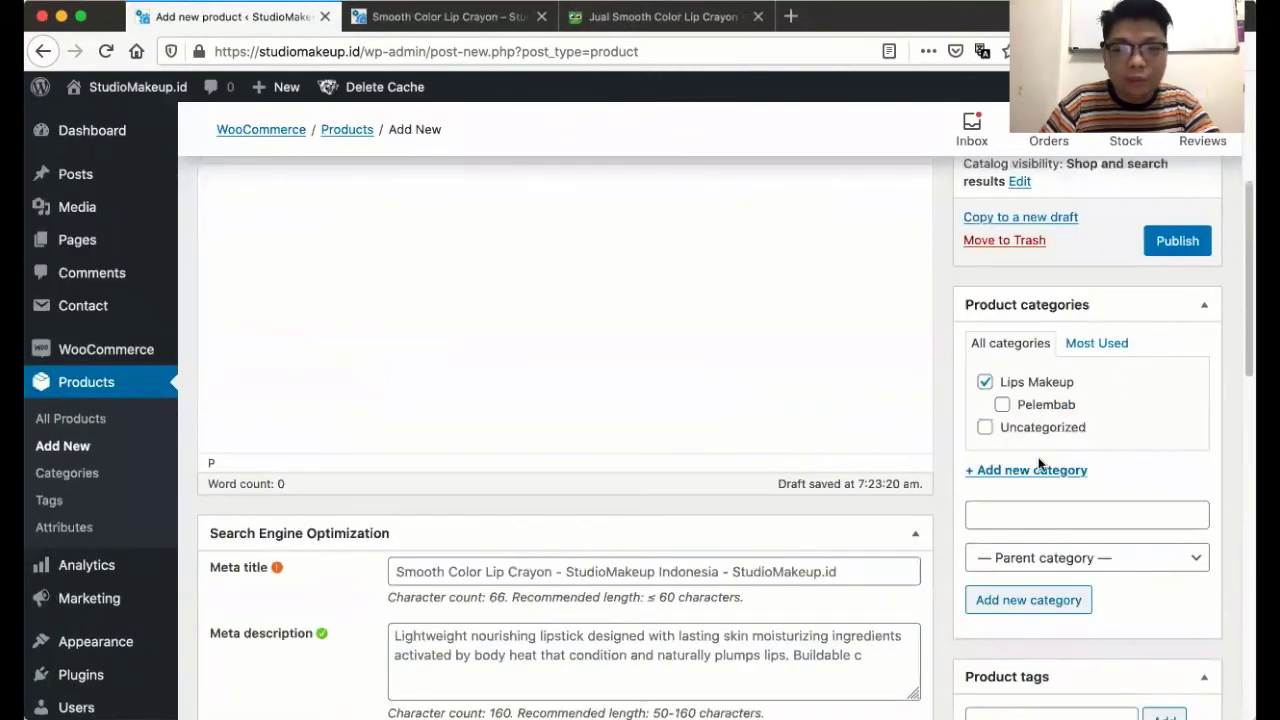
scroll(1038, 457, up, 5)
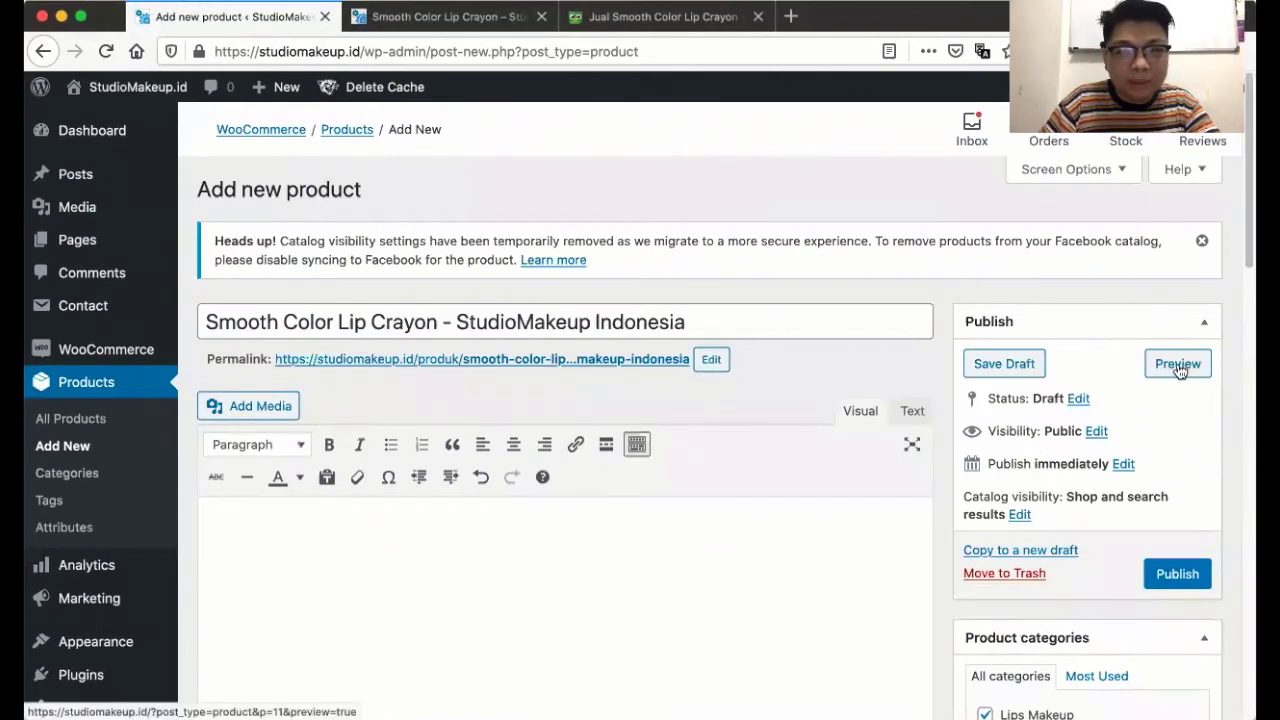
click(1178, 364)
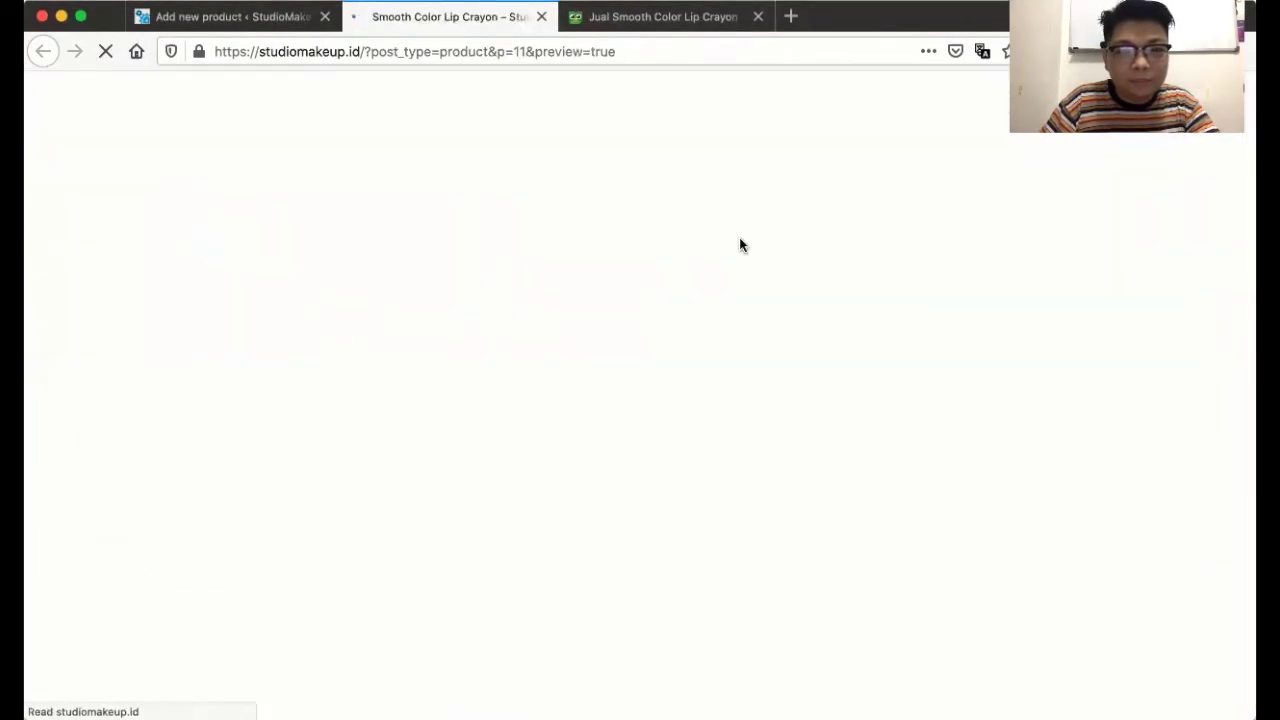
scroll(739, 240, down, 3)
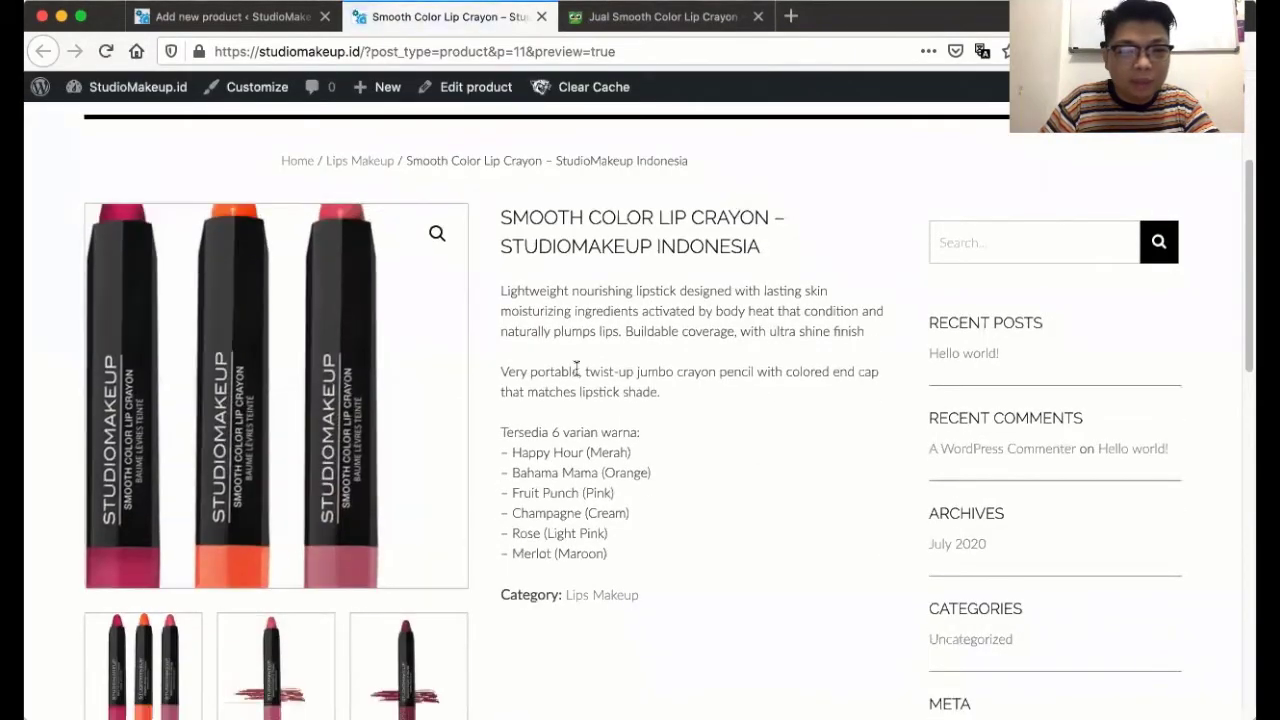
scroll(229, 490, down, 2)
click(284, 552)
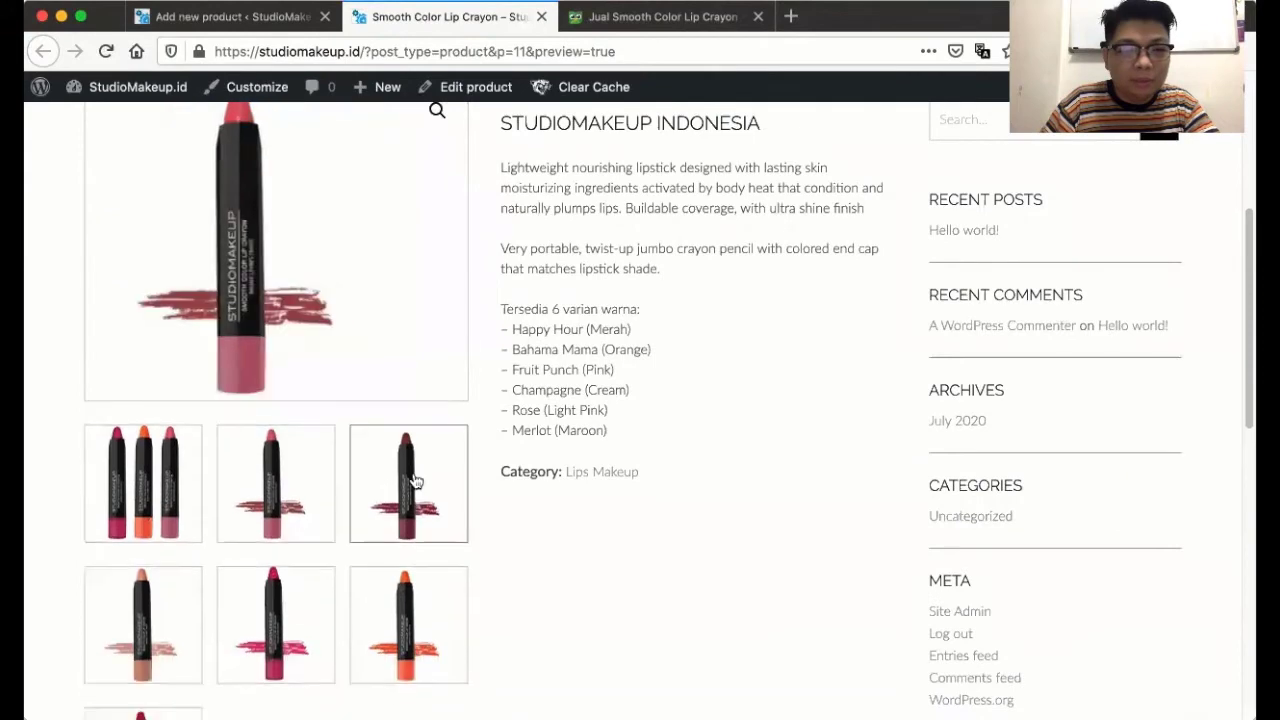
click(414, 486)
scroll(220, 560, down, 1)
click(160, 616)
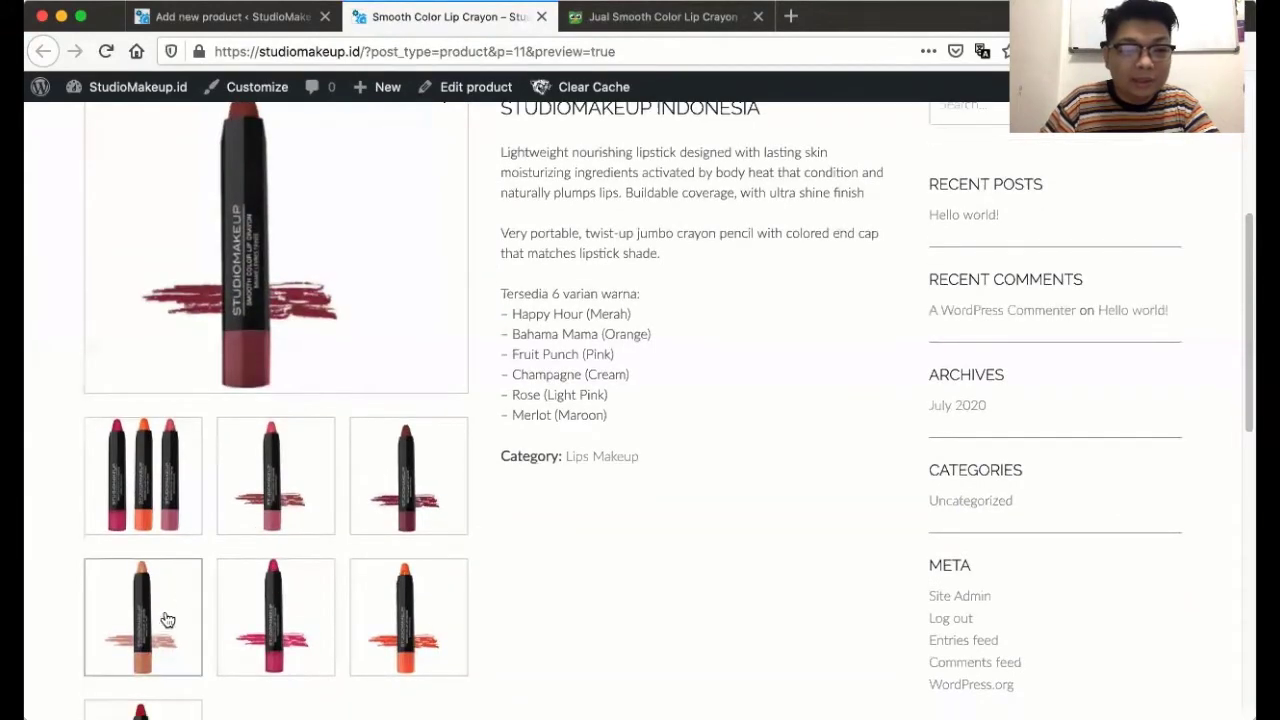
click(395, 608)
scroll(200, 570, down, 2)
click(157, 580)
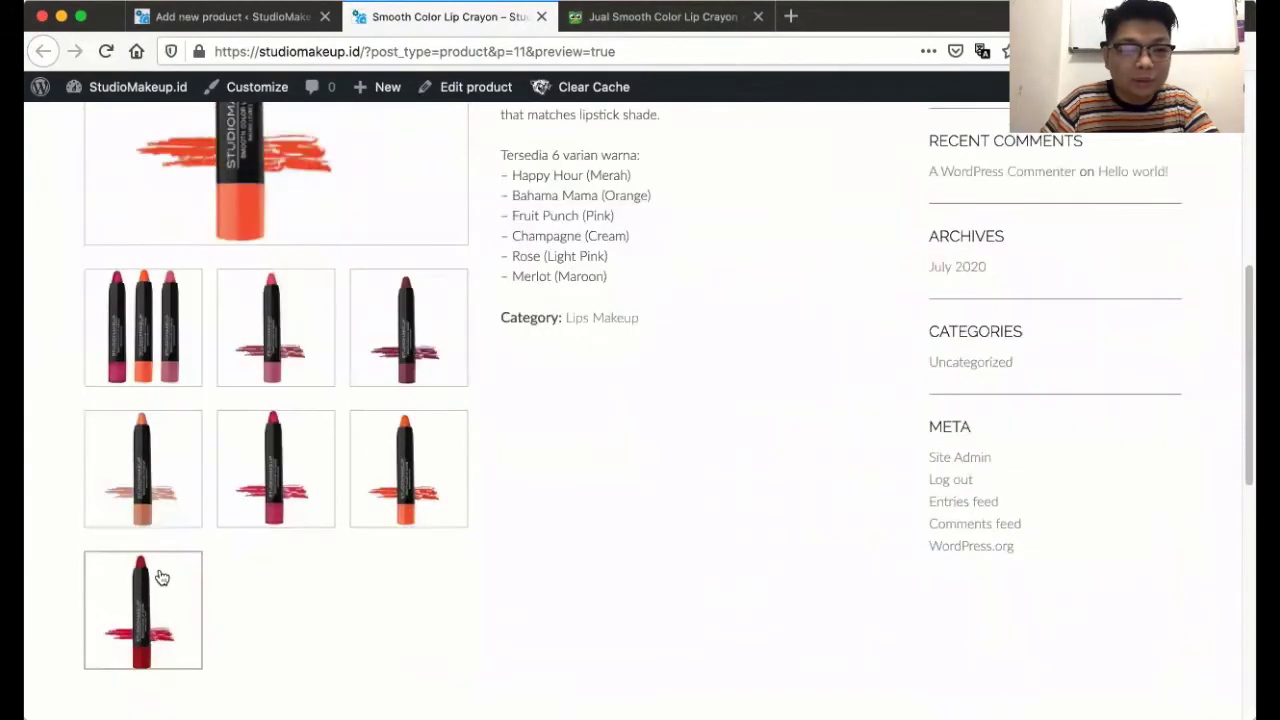
scroll(300, 578, up, 2)
scroll(331, 578, down, 5)
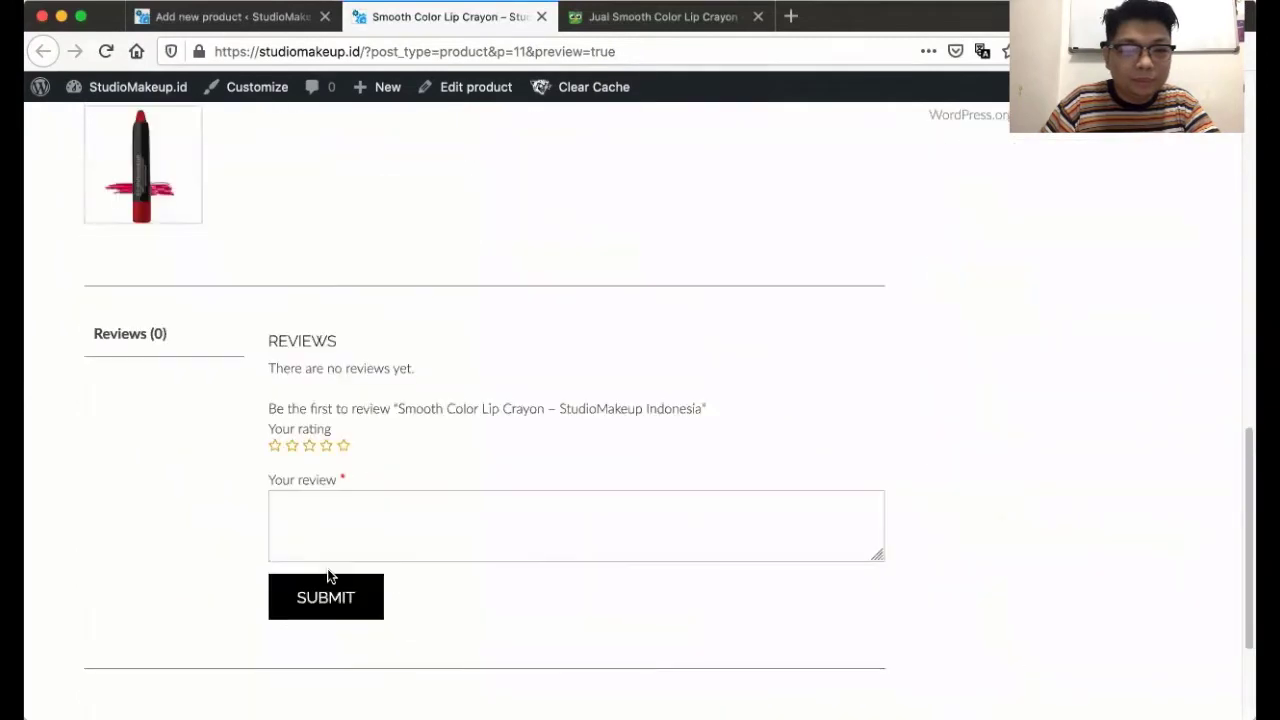
scroll(331, 578, up, 8)
scroll(331, 578, down, 3)
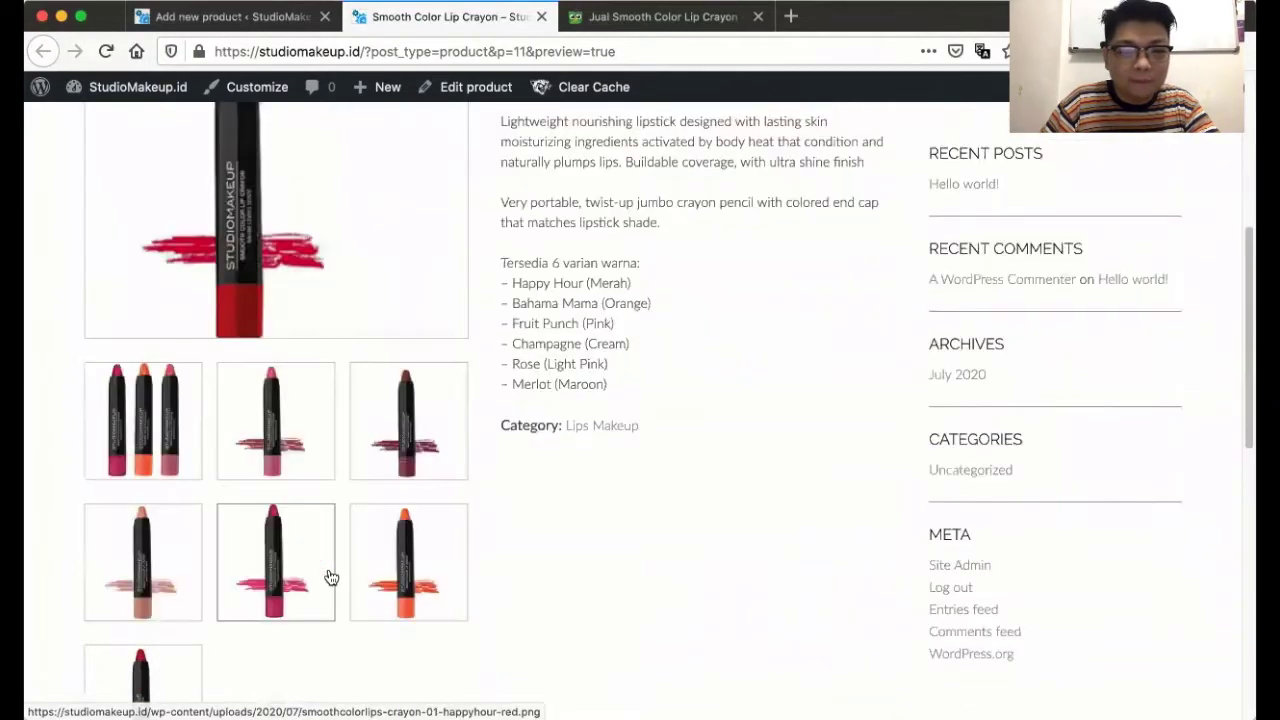
scroll(637, 416, up, 3)
scroll(637, 414, up, 2)
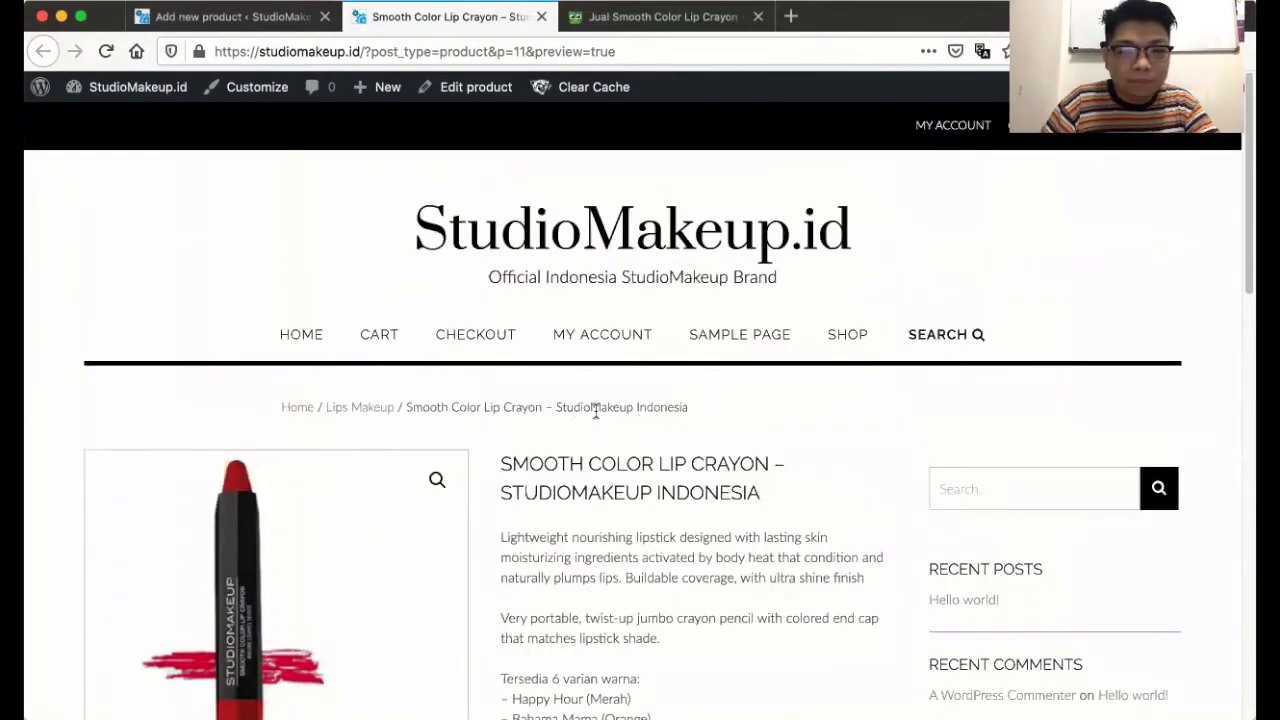
scroll(474, 443, down, 15)
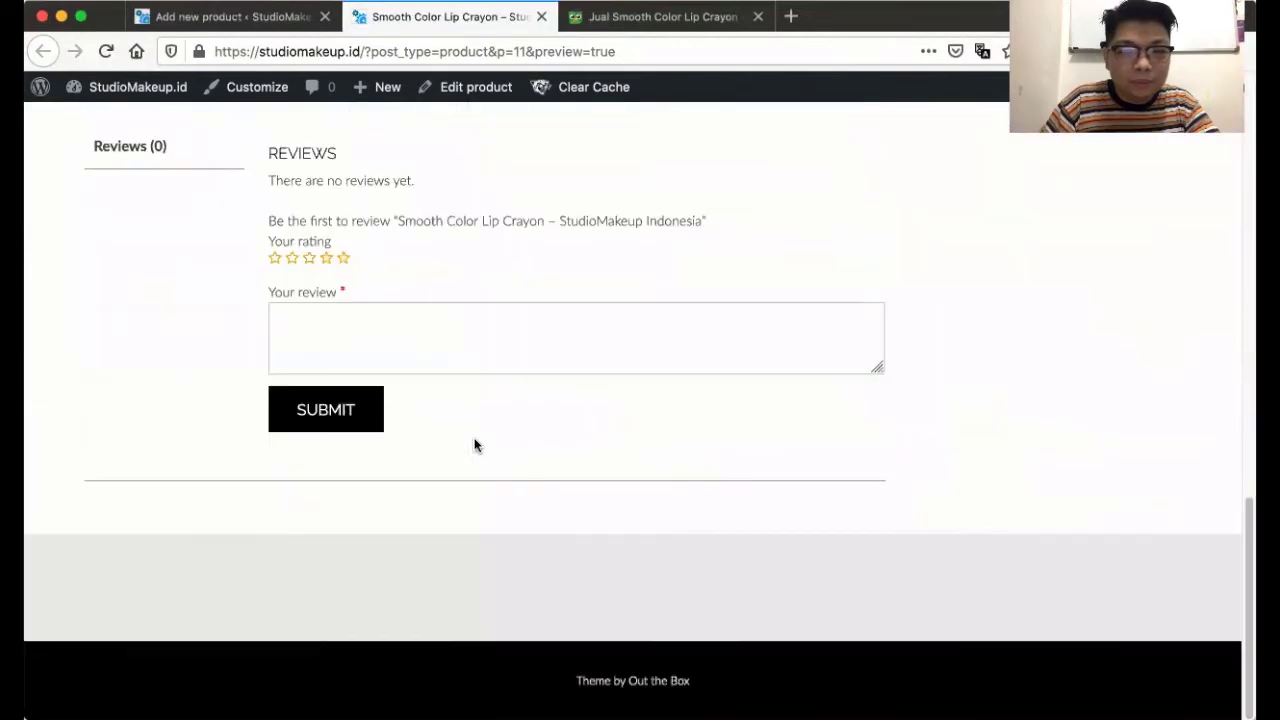
scroll(270, 503, up, 15)
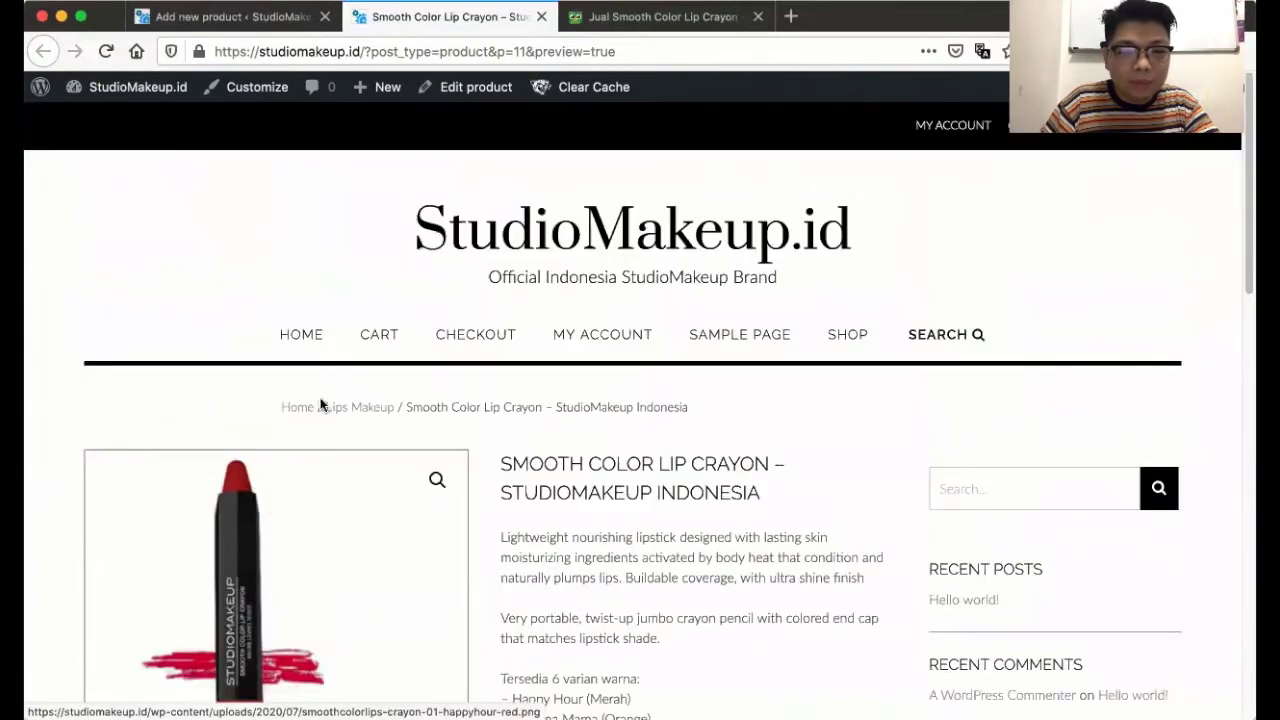
click(190, 17)
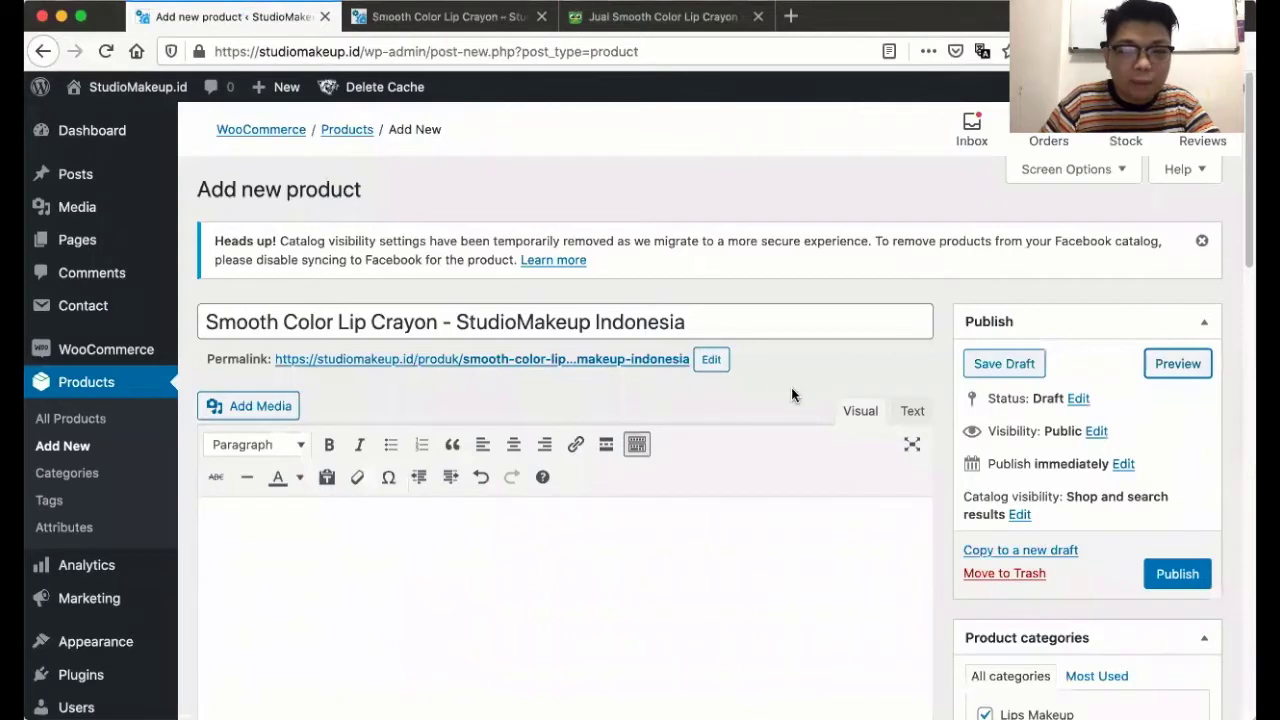
- Copy the product title into the SEO Meta title: 'Smooth Color Lip Crayon - StudioMakeup Indonesia'
scroll(772, 389, down, 3)
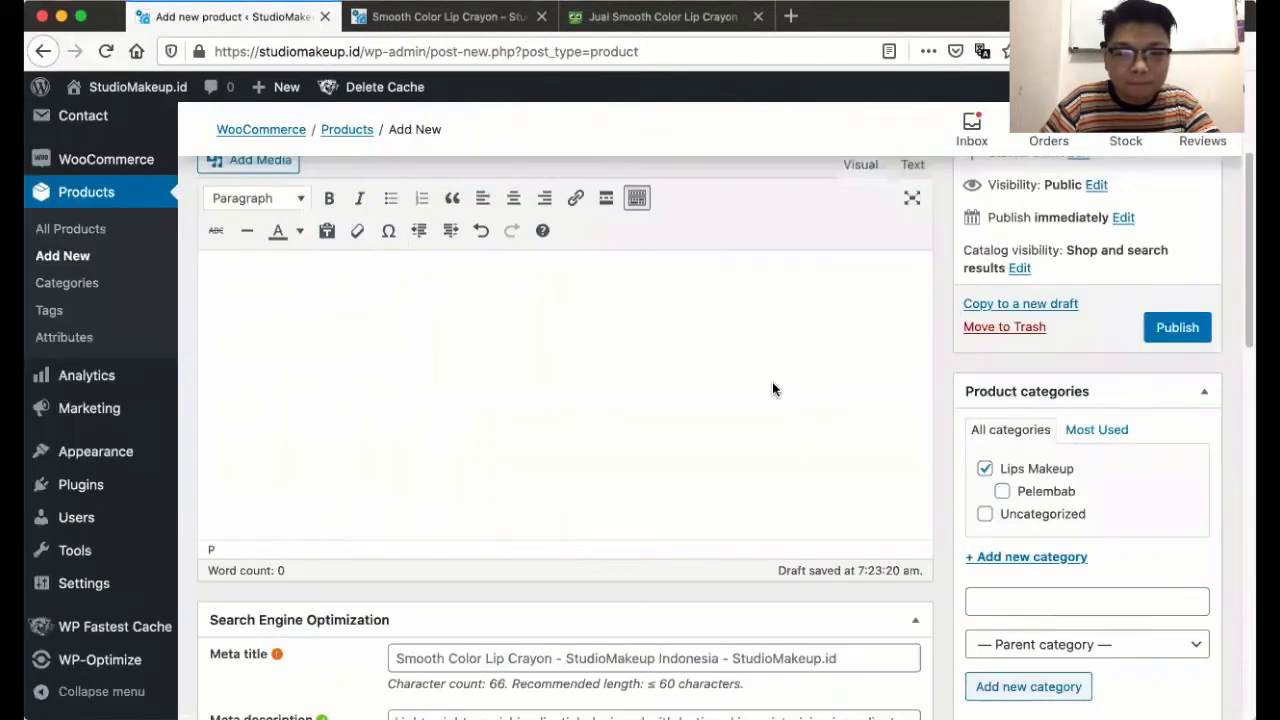
scroll(772, 389, down, 3)
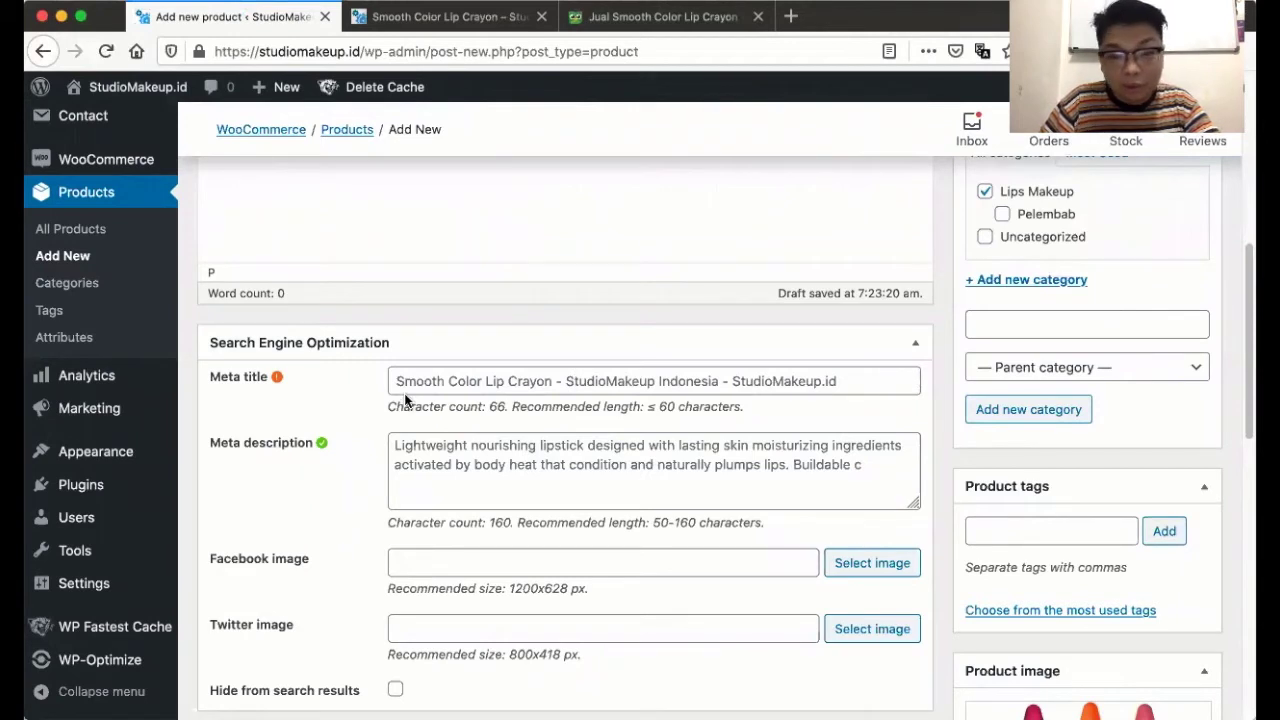
click(399, 384)
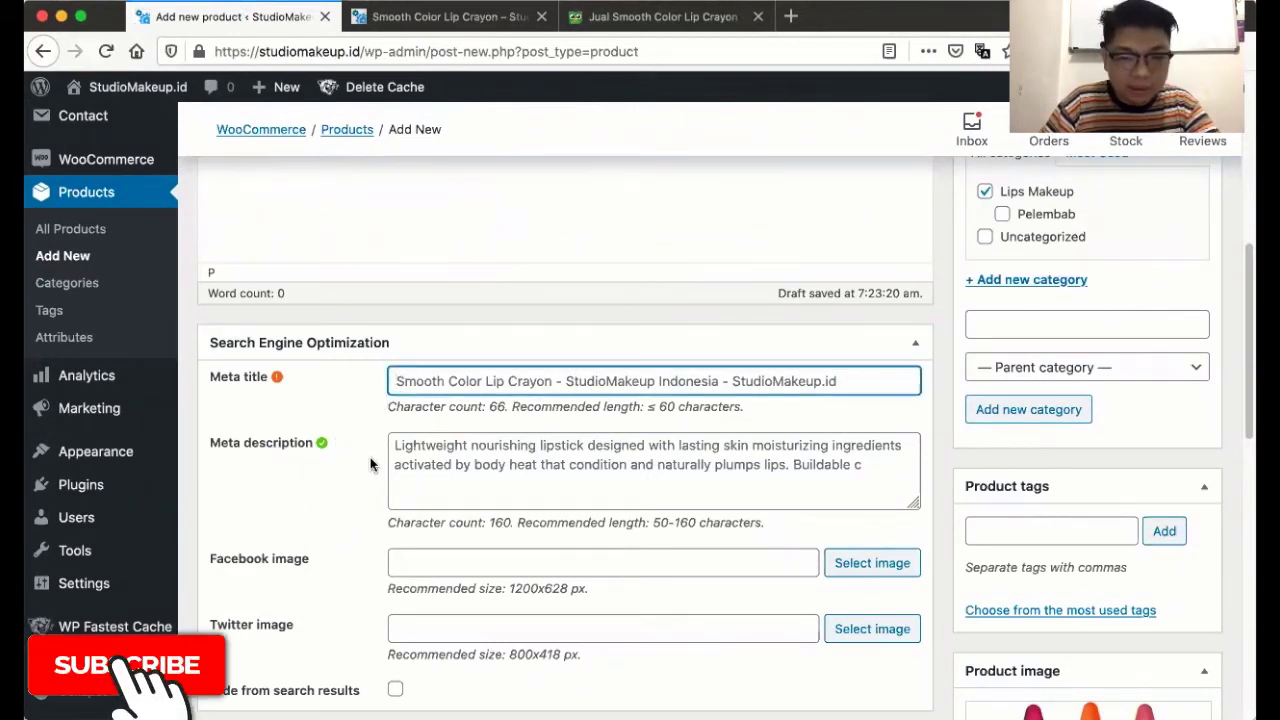
scroll(370, 464, up, 1)
scroll(370, 457, up, 10)
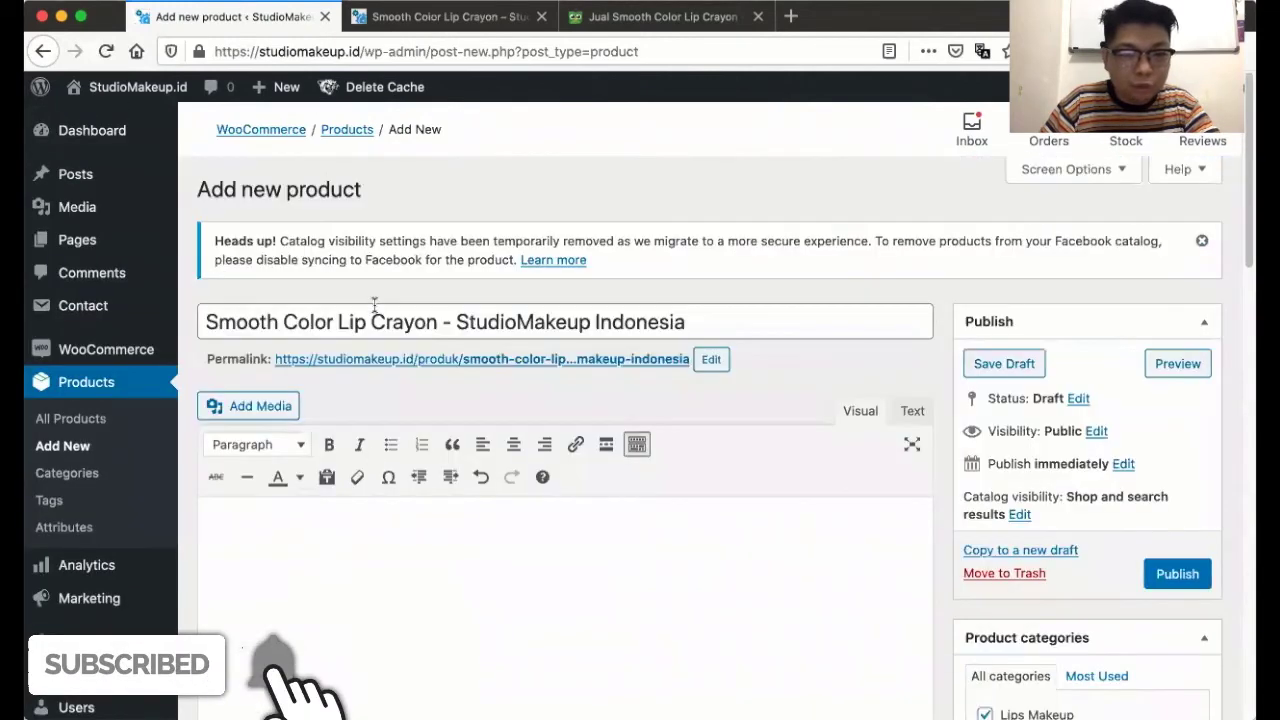
click(372, 318)
key(super+a)
key(super+c)
scroll(406, 360, down, 10)
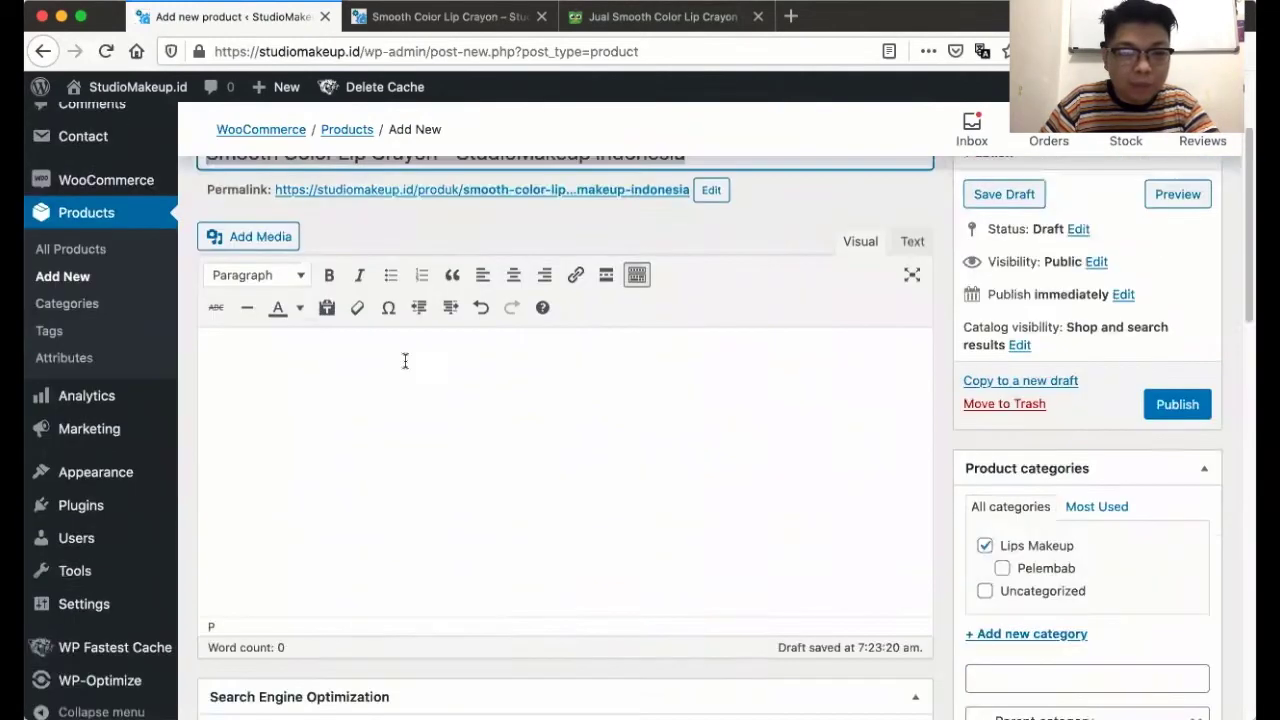
click(424, 328)
key(super+v)
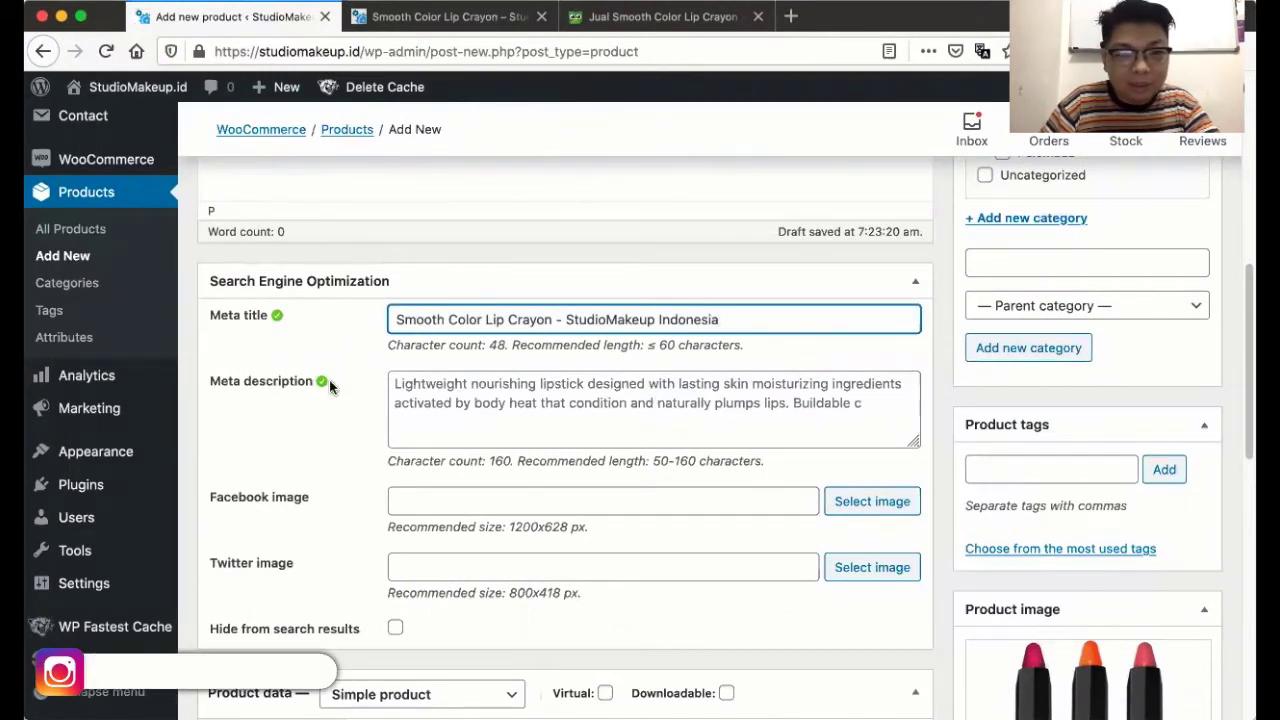
scroll(520, 422, up, 3)
scroll(520, 422, up, 2)
scroll(520, 422, down, 15)
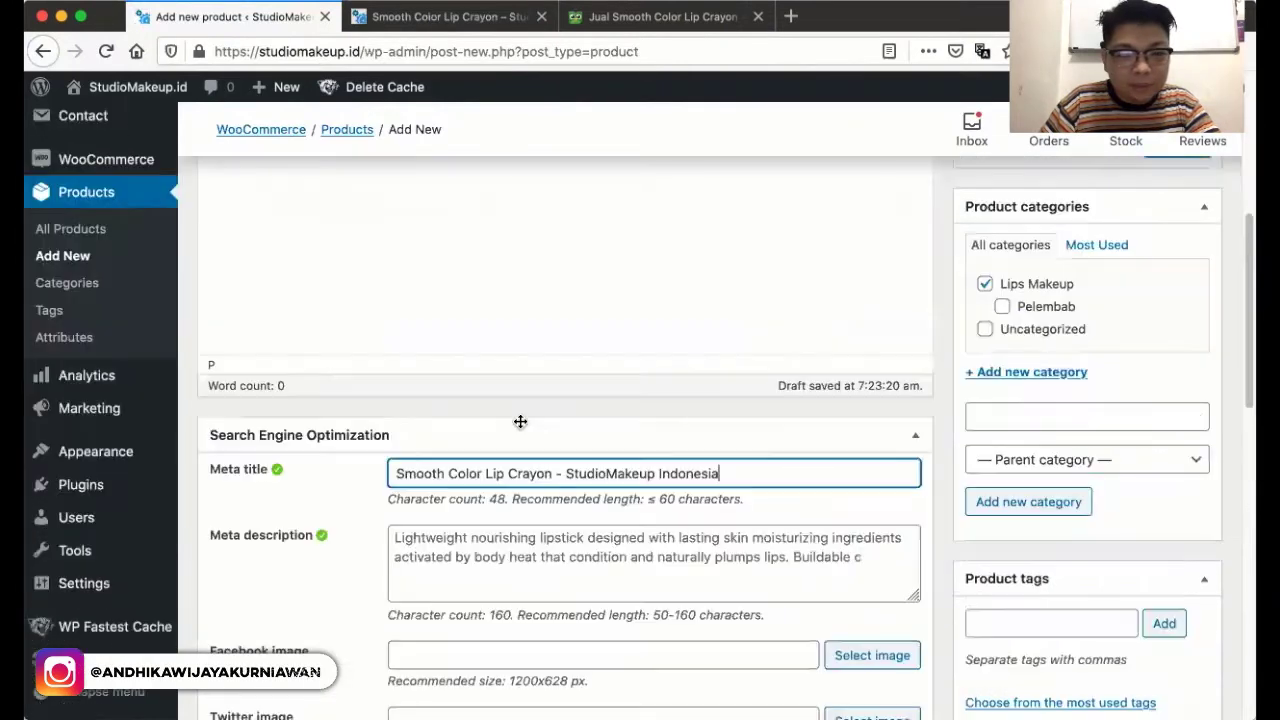
- Paste the first paragraph into the meta description and delete the closing Buildable coverage sentence
scroll(520, 422, down, 1)
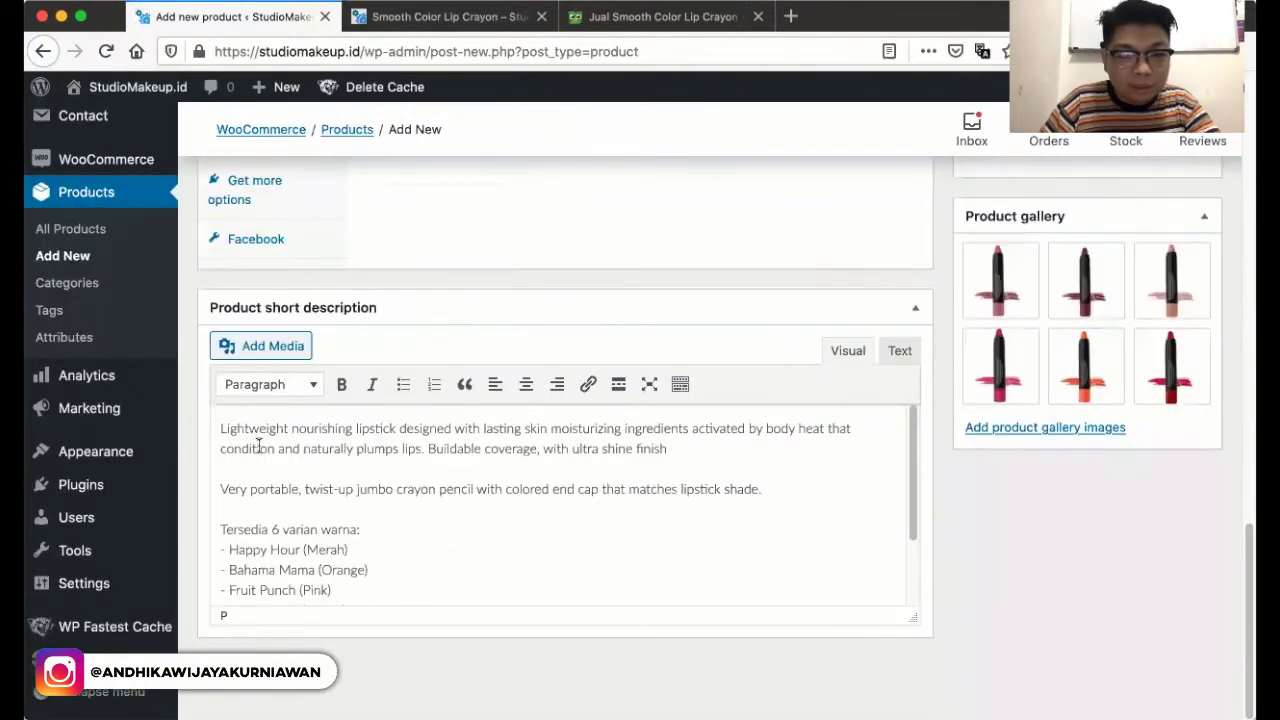
drag(220, 428, 691, 451)
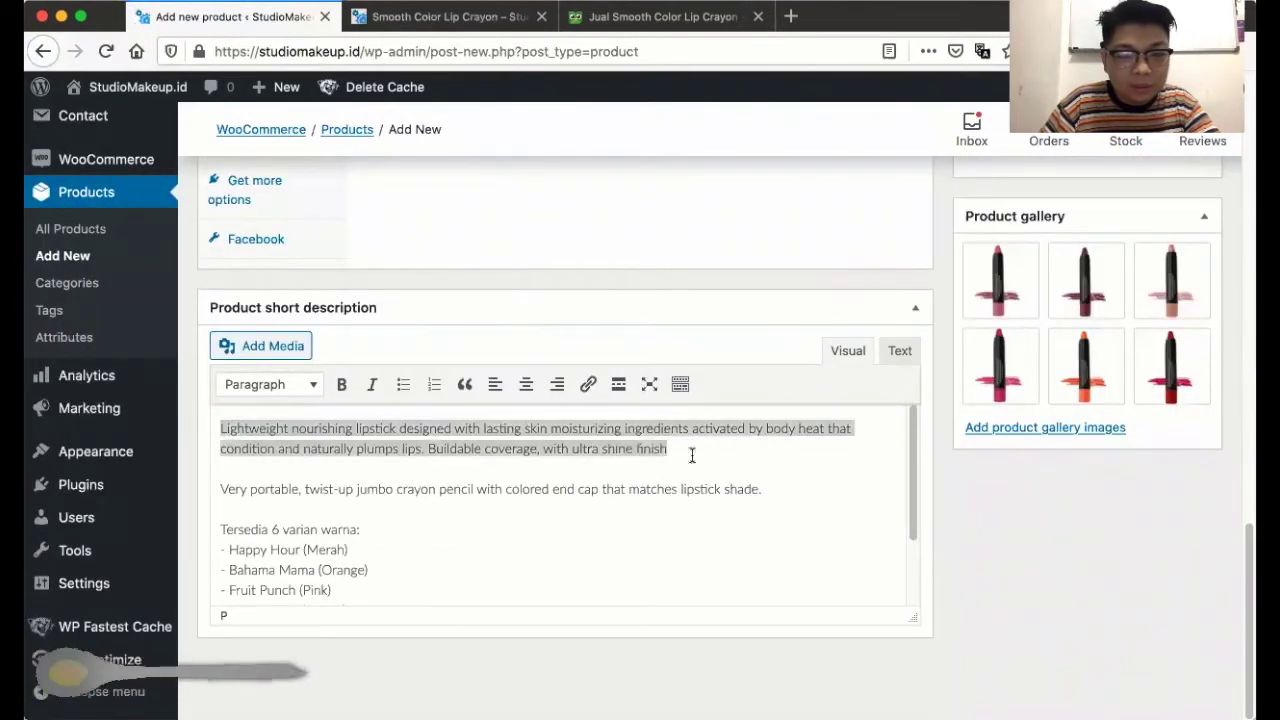
scroll(691, 455, up, 4)
scroll(691, 455, up, 7)
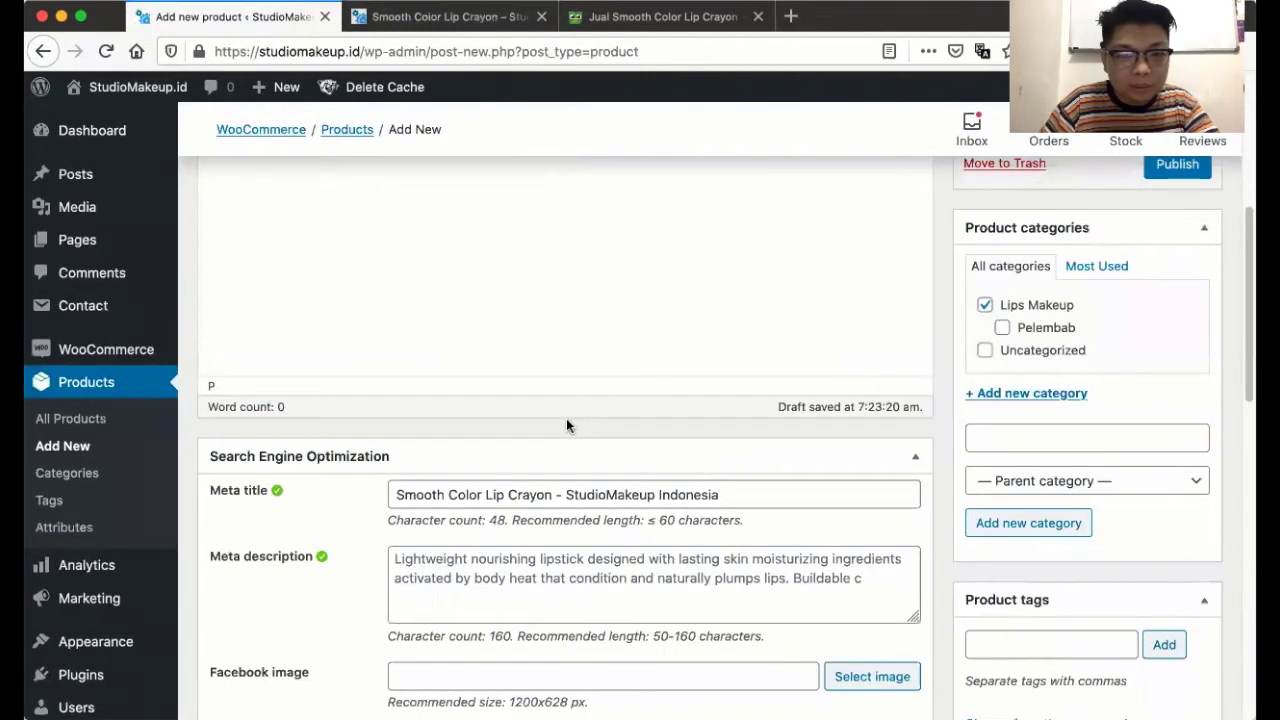
scroll(569, 426, down, 2)
click(516, 405)
text(overage, with ultra shine finish)
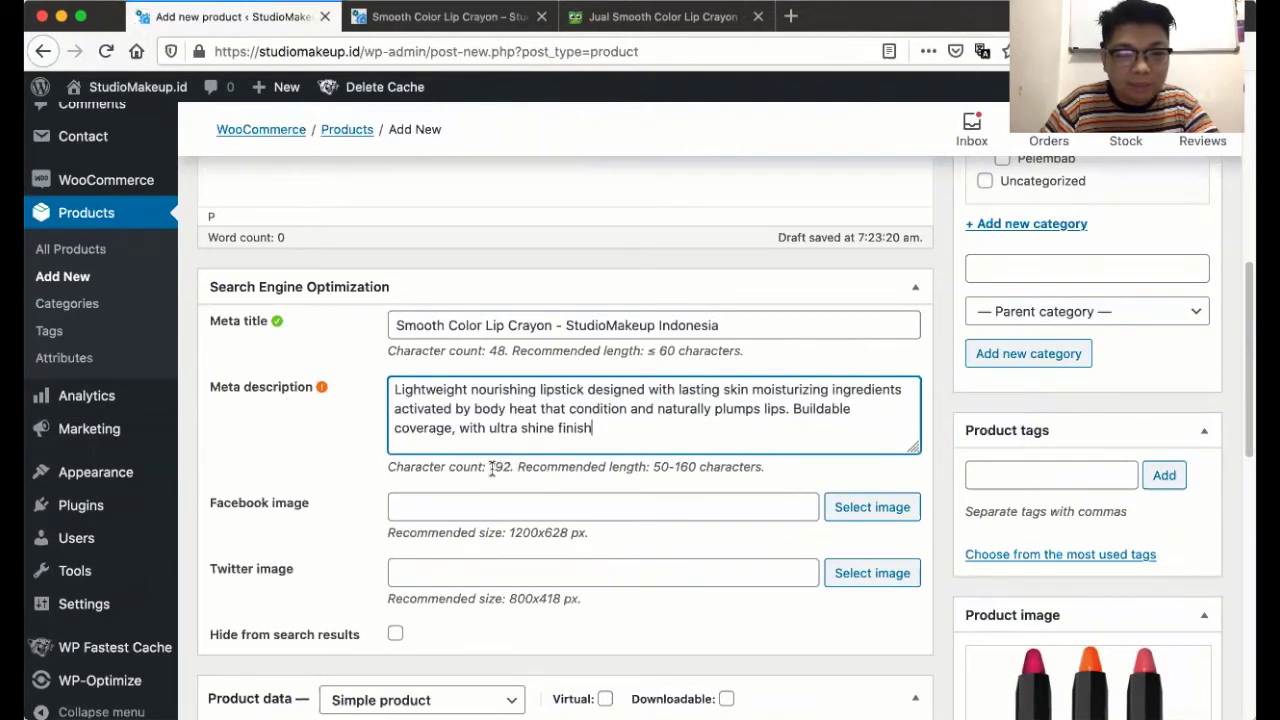
drag(489, 467, 511, 468)
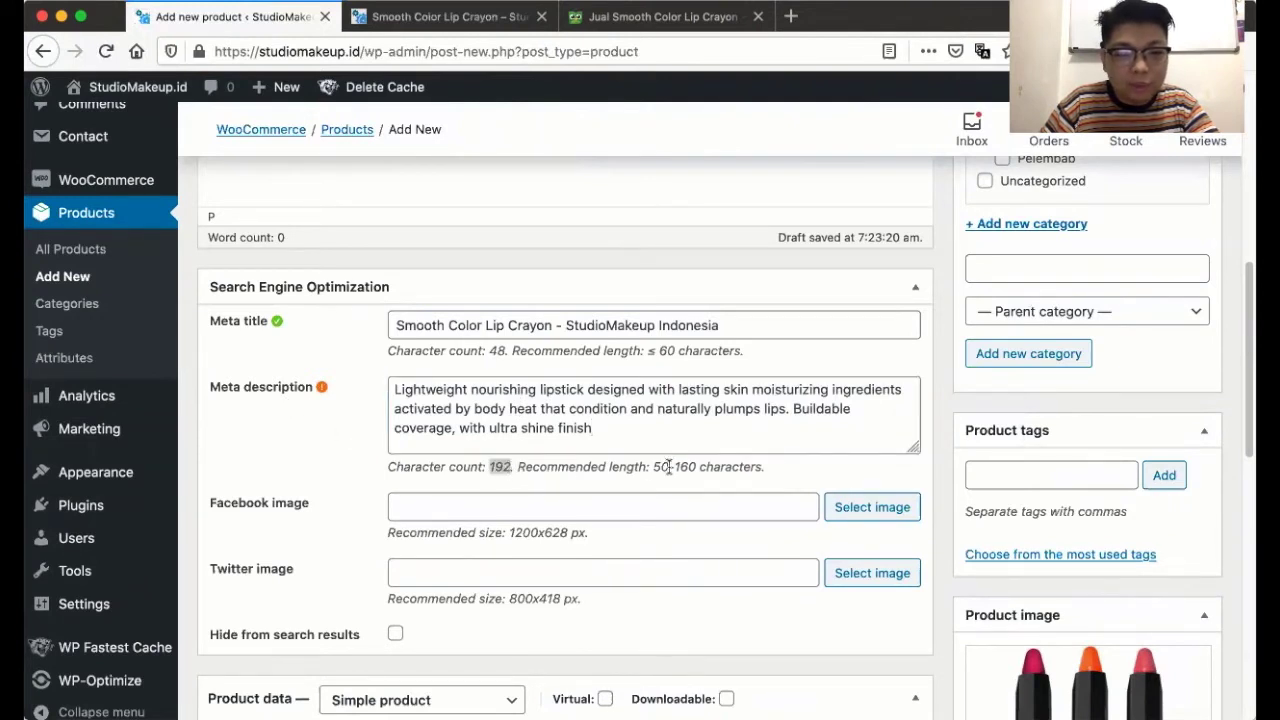
drag(792, 409, 592, 428)
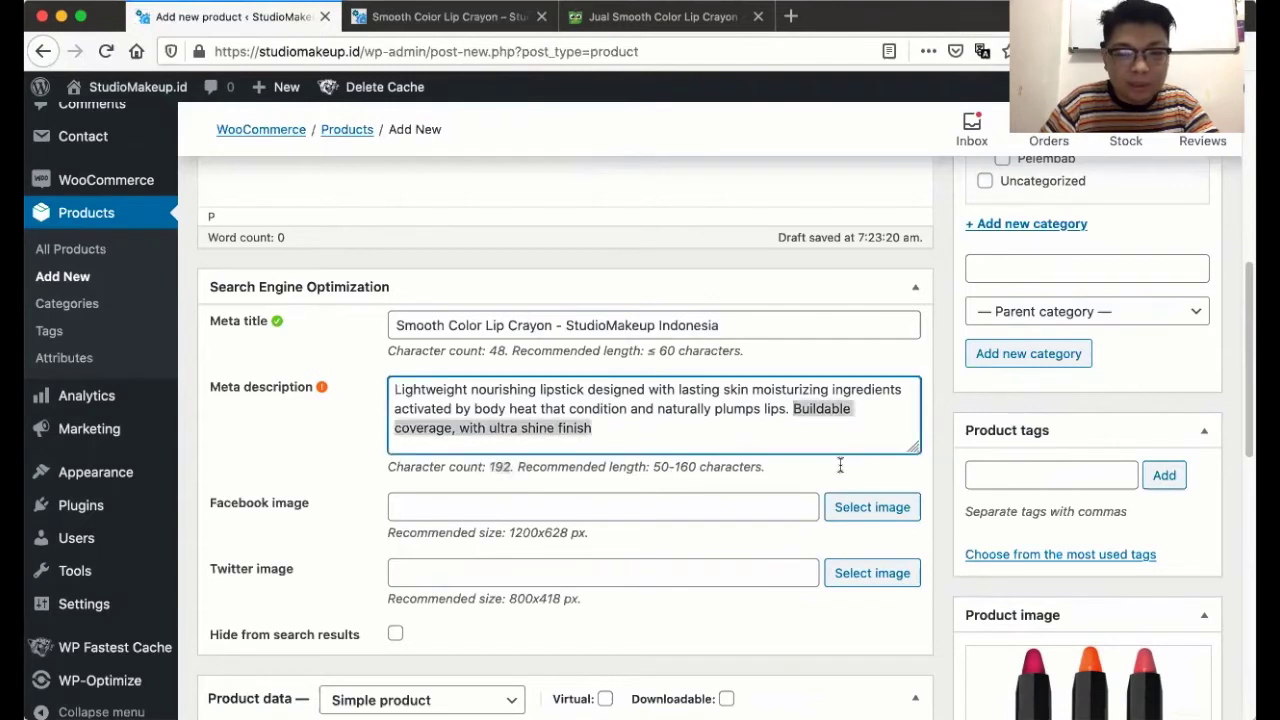
key(BackSpace)
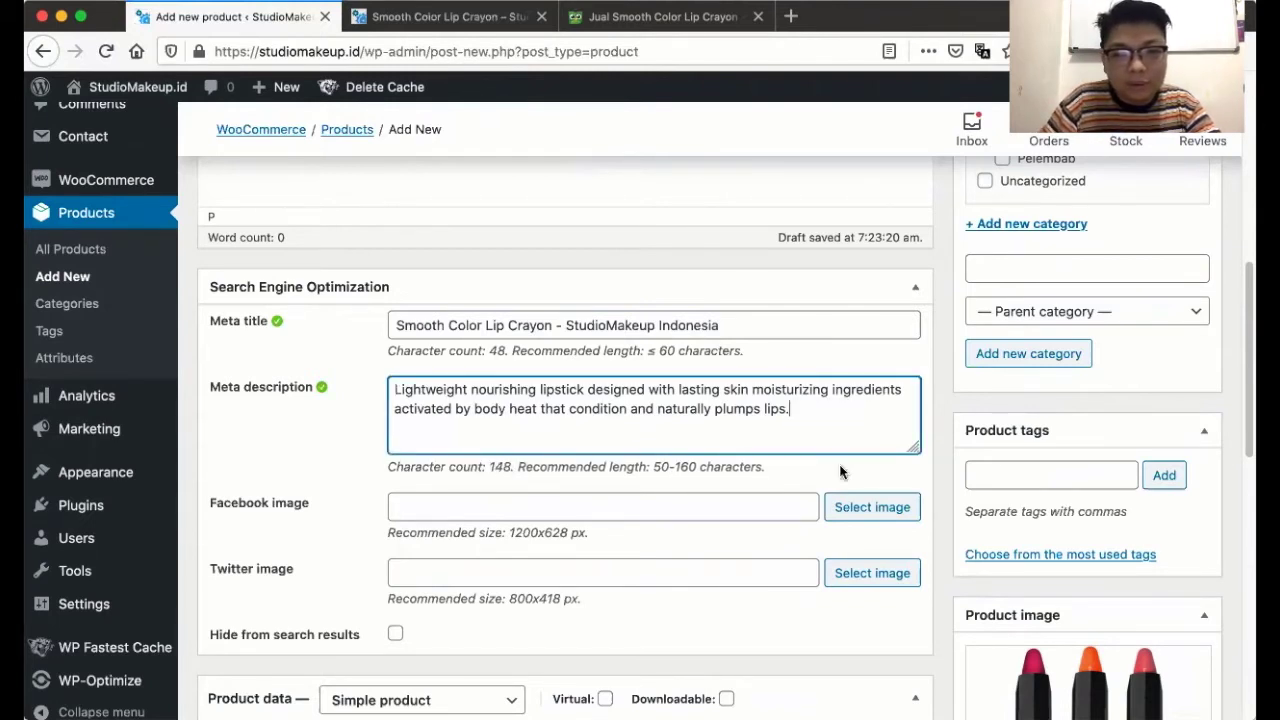
click(810, 481)
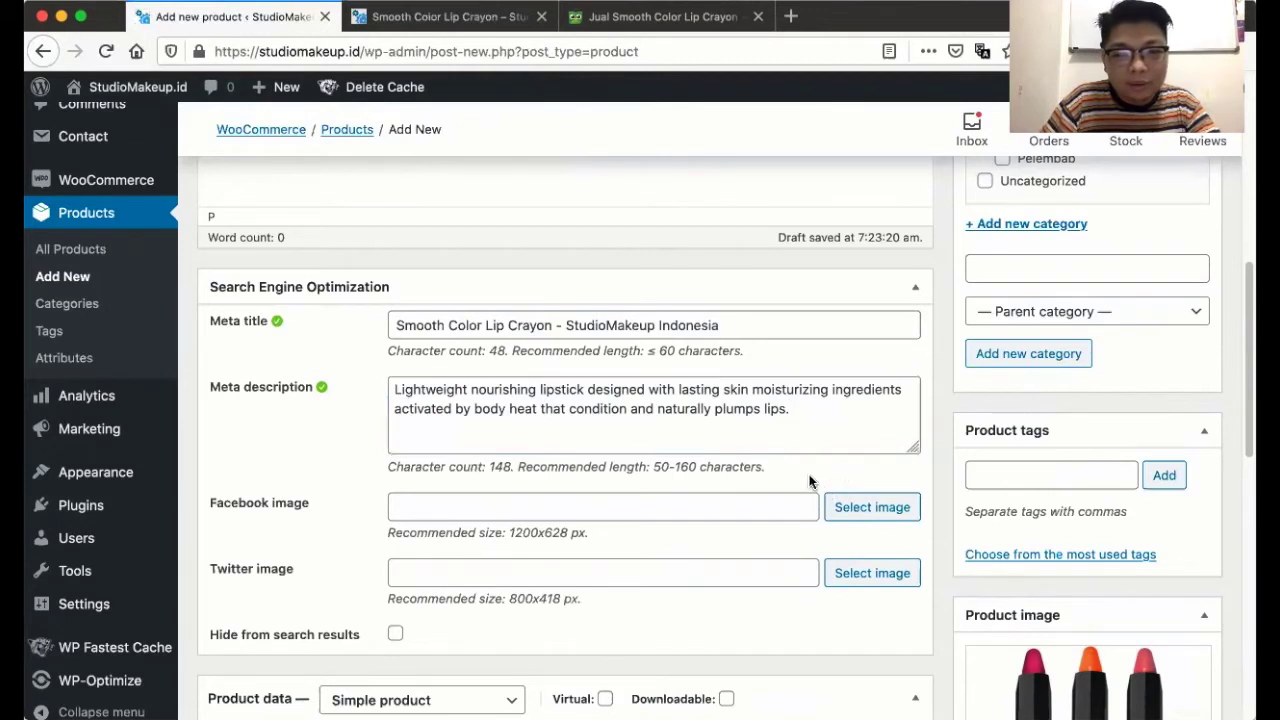
- Start the meta description with the product name and a '[StudioMakeup Indonesia]' prefix
click(692, 325)
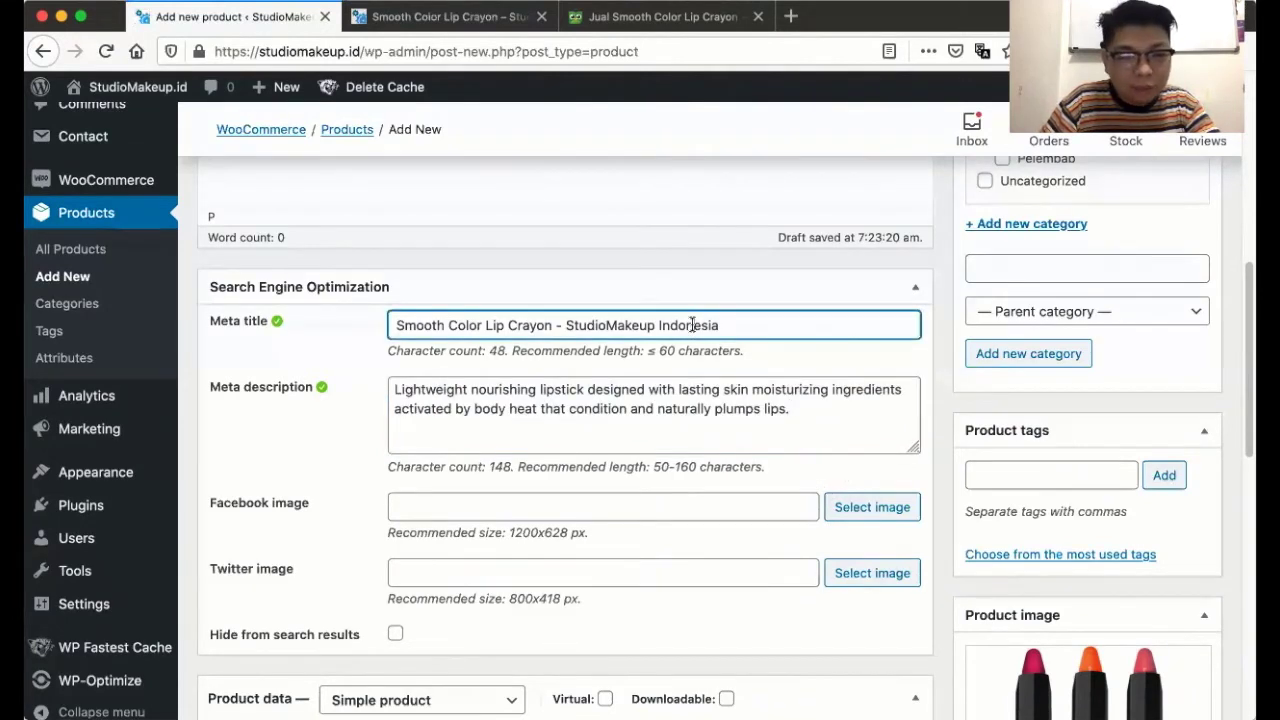
triple_click(755, 321)
key(ctrl+c)
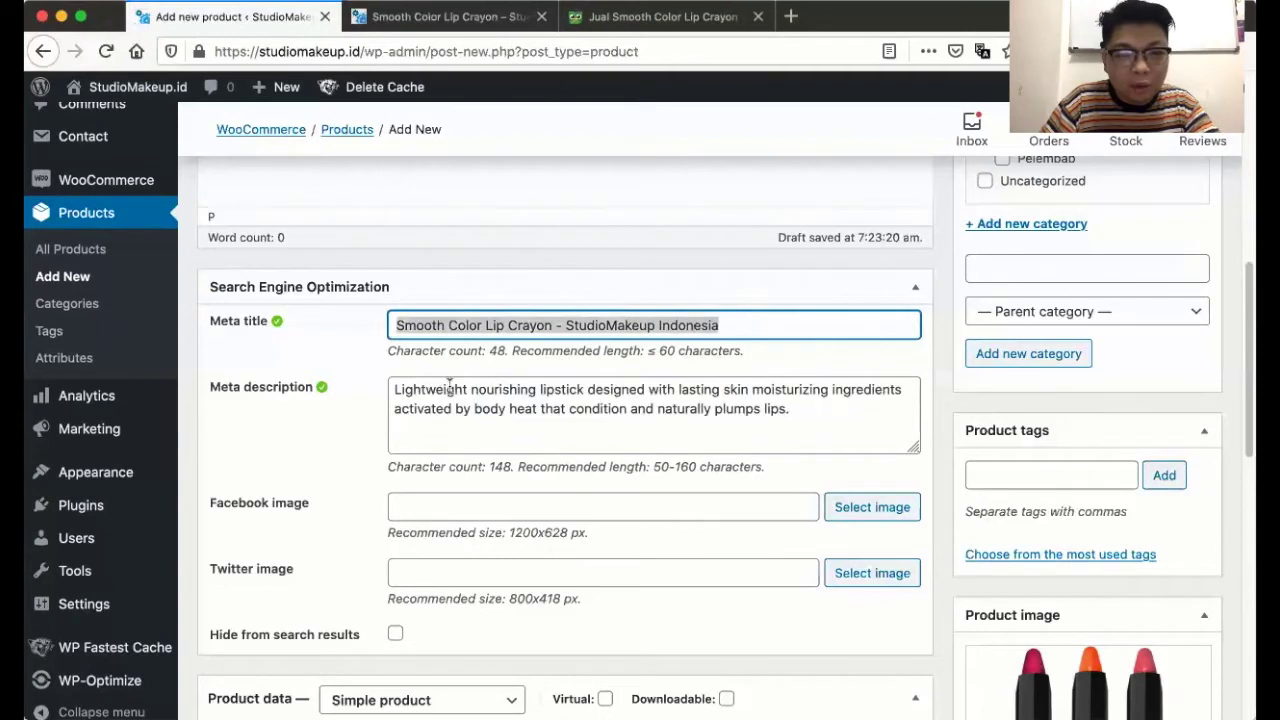
click(396, 390)
key(ctrl+v)
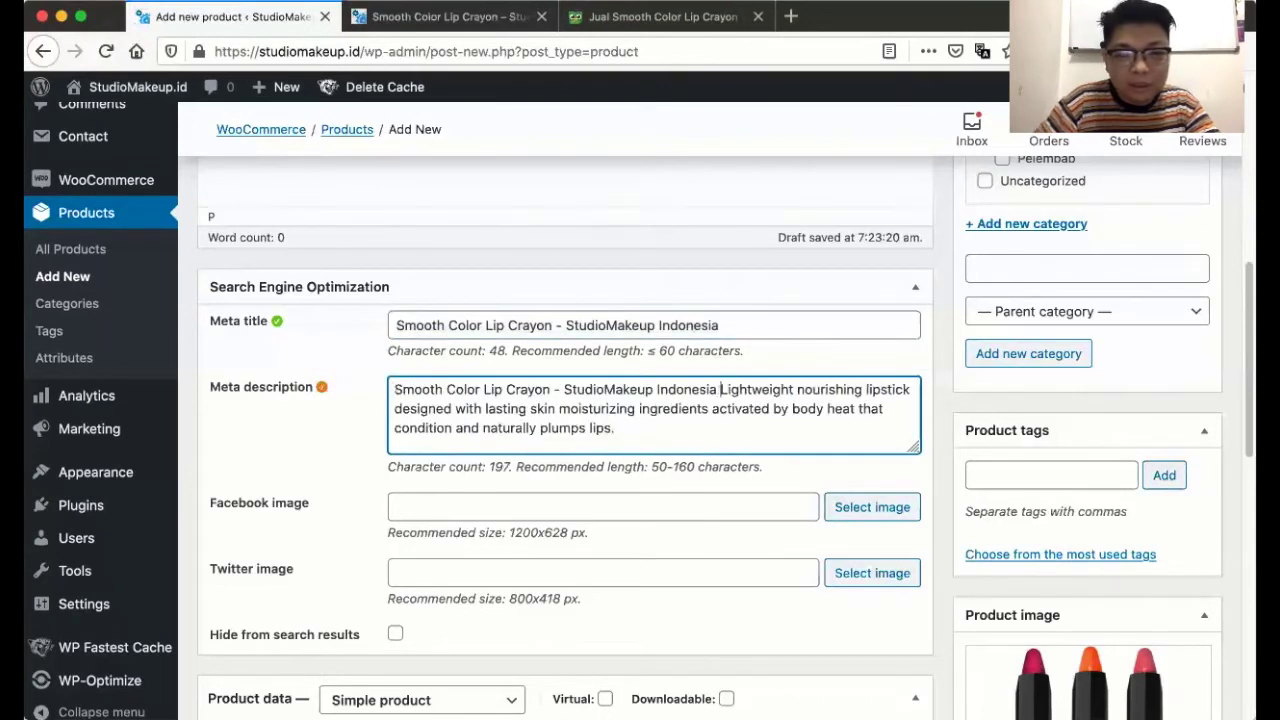
text(-)
key(BackSpace)
key(BackSpace)
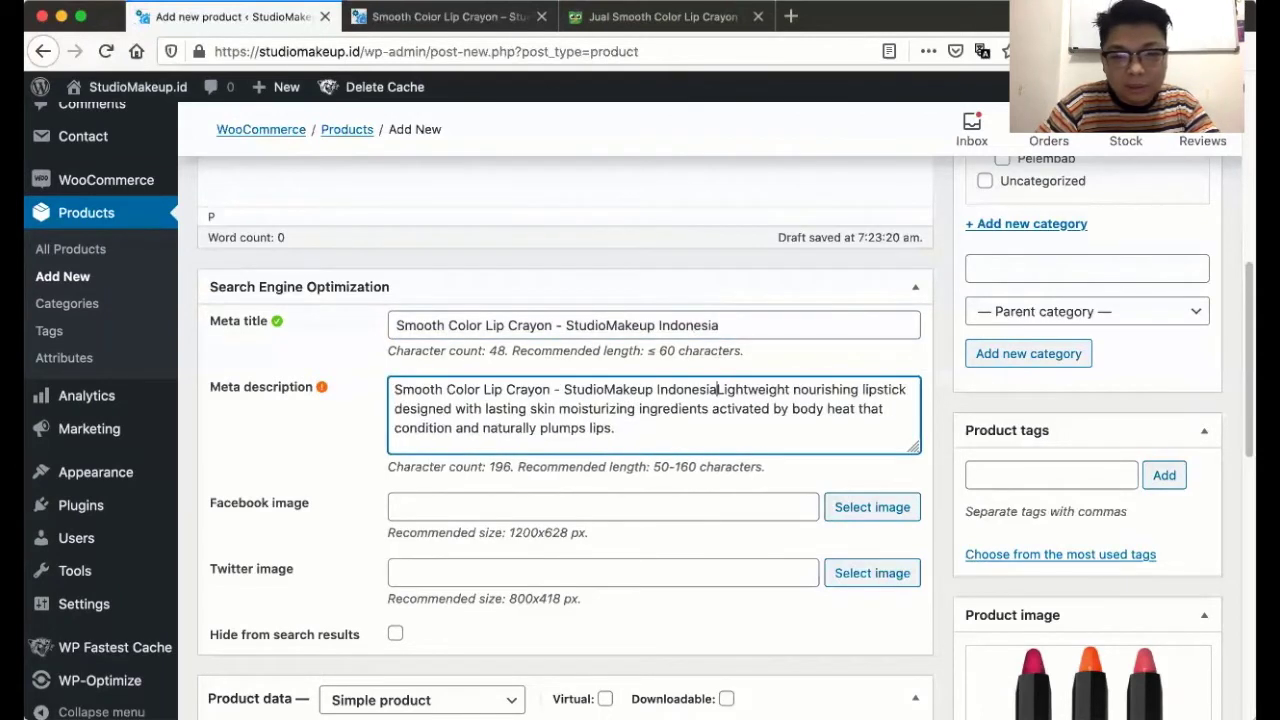
text(.)
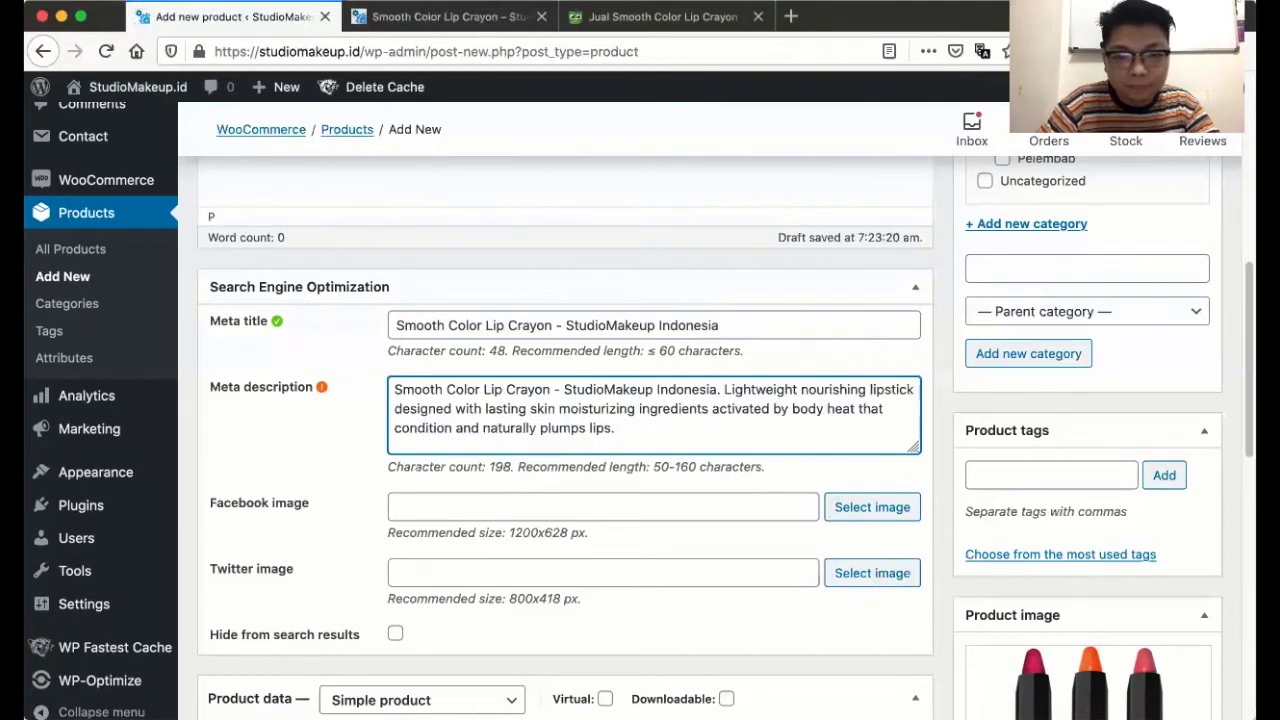
key(BackSpace)
key(BackSpace)
key(BackSpace)
key(BackSpace)
key(BackSpace)
key(BackSpace)
key(BackSpace)
key(BackSpace)
key(BackSpace)
key(BackSpace)
key(BackSpace)
key(BackSpace)
key(BackSpace)
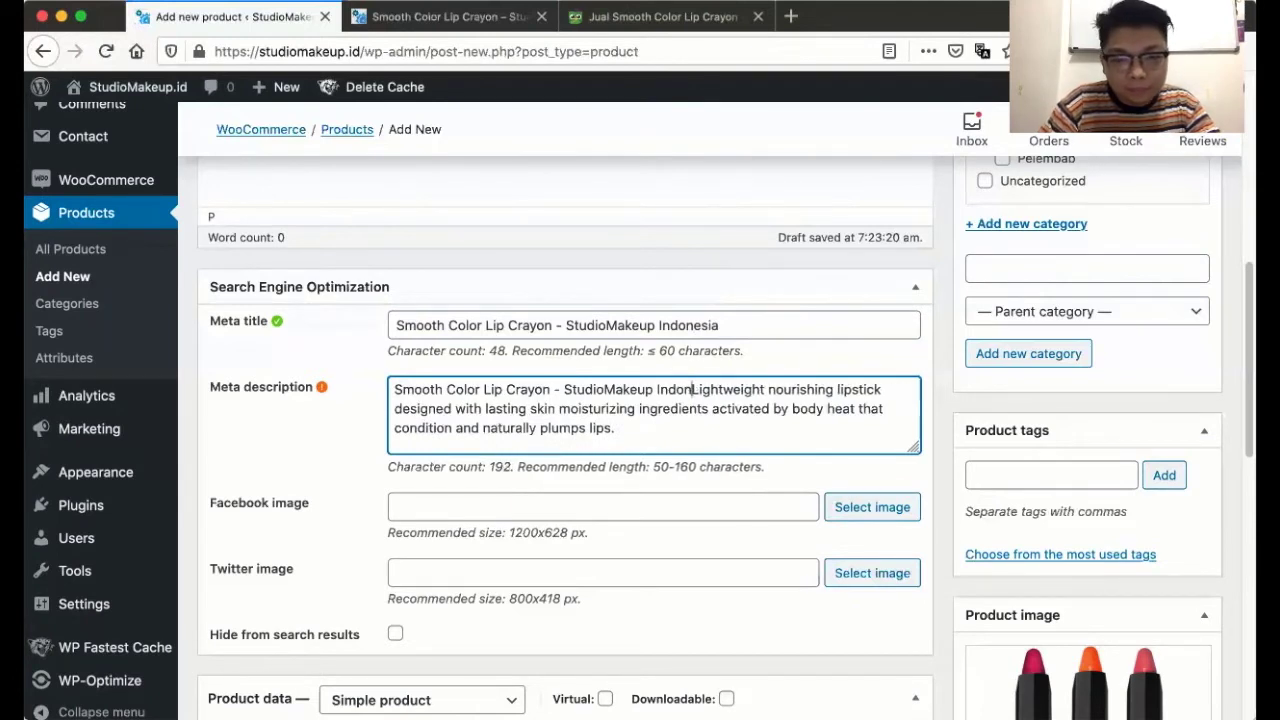
key(BackSpace)
key(BackSpace)
key(BackSpace)
key(BackSpace)
key(BackSpace)
key(BackSpace)
key(BackSpace)
key(BackSpace)
key(BackSpace)
key(BackSpace)
key(BackSpace)
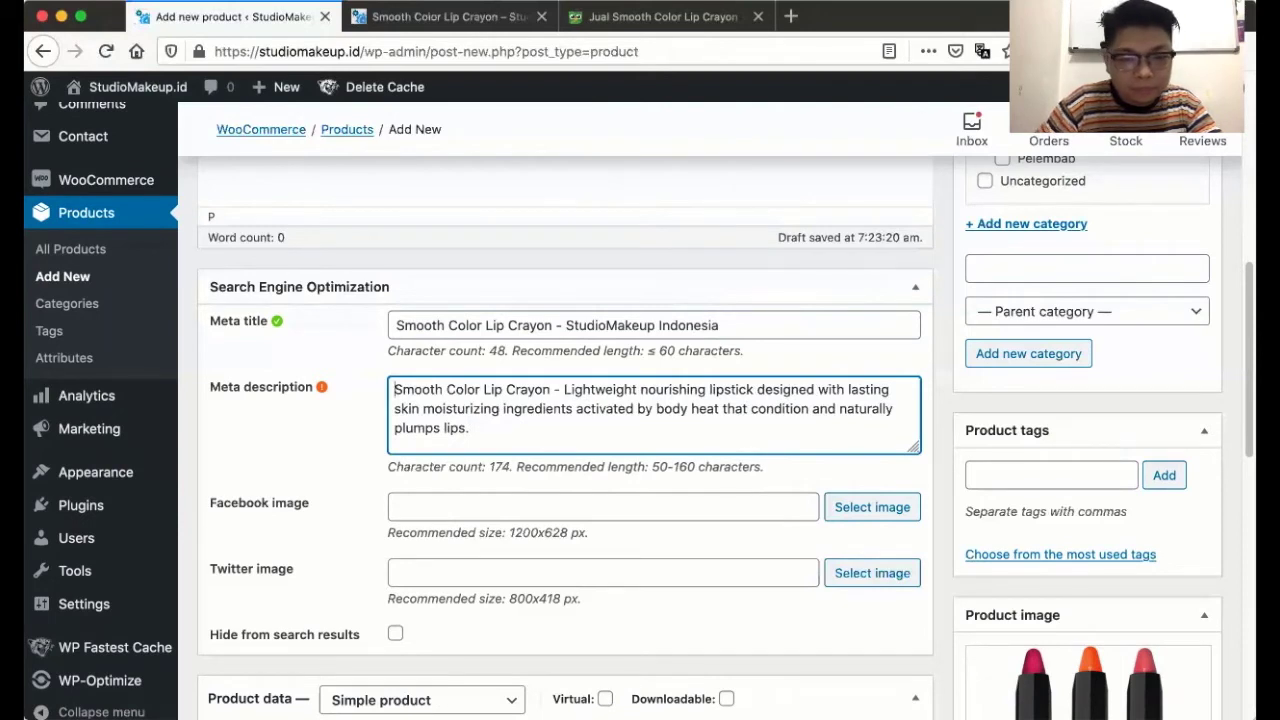
text([Studio)
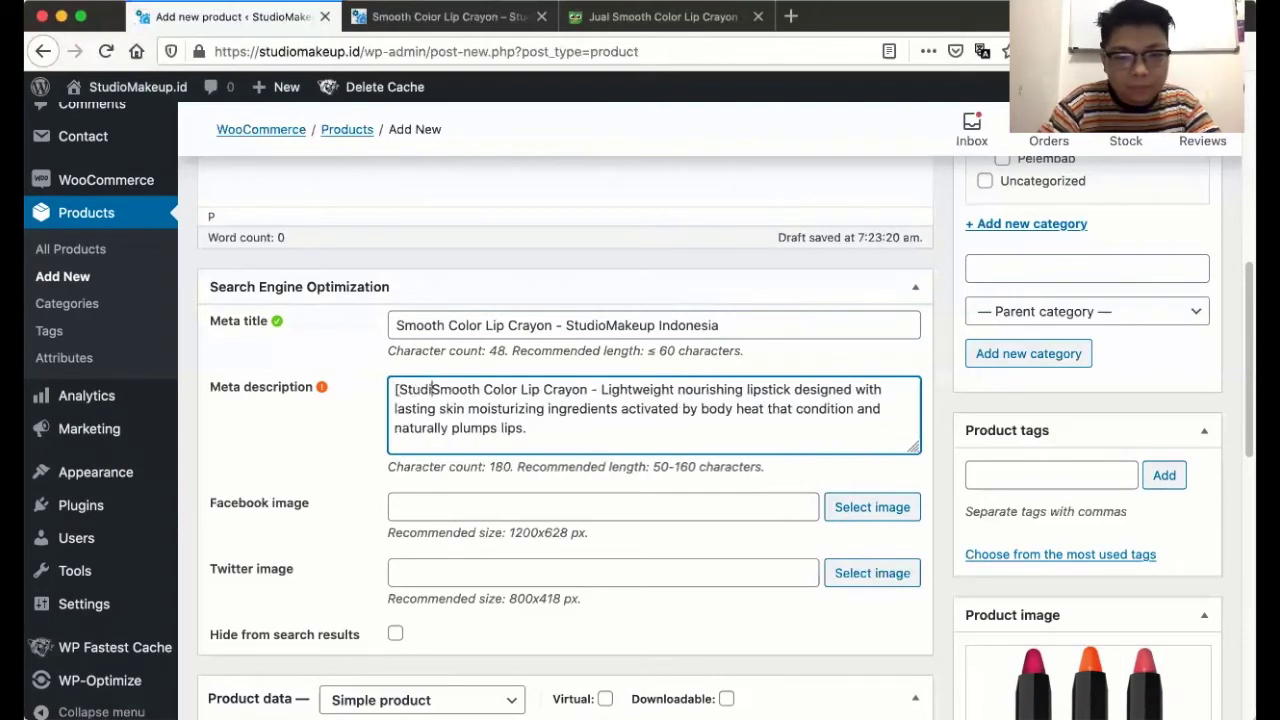
text(Makeup)
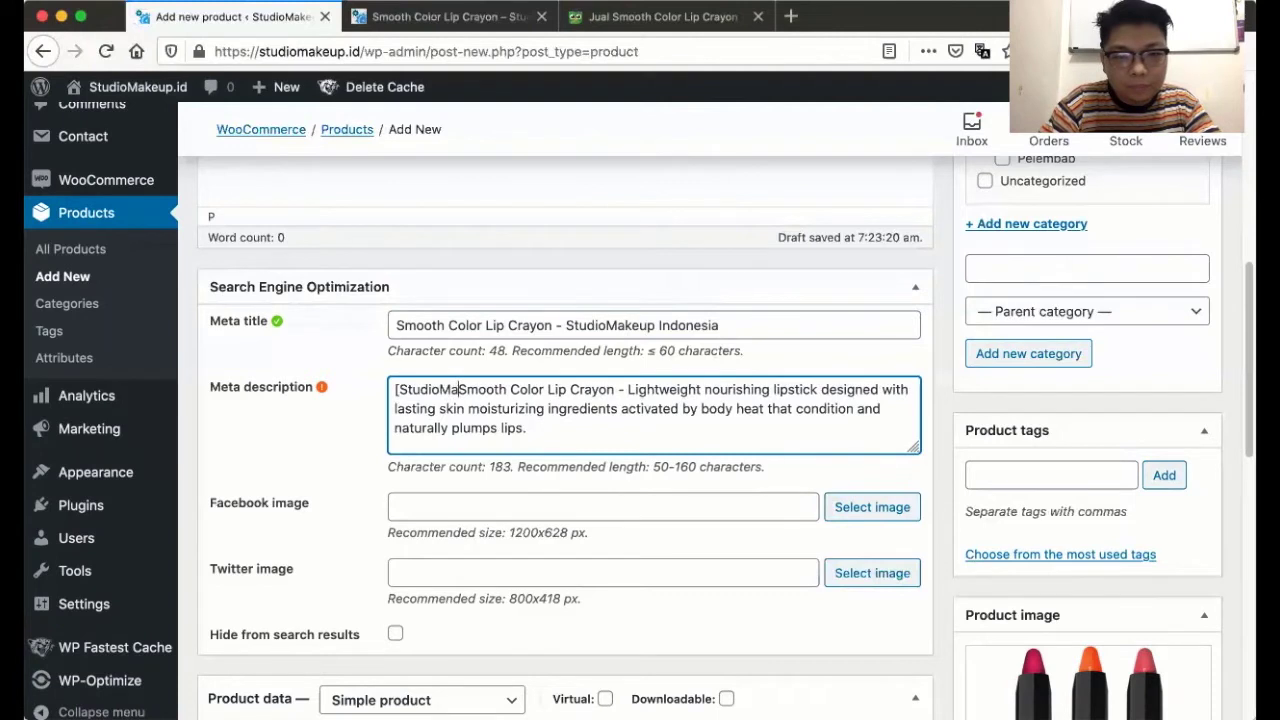
text( Indonesia)
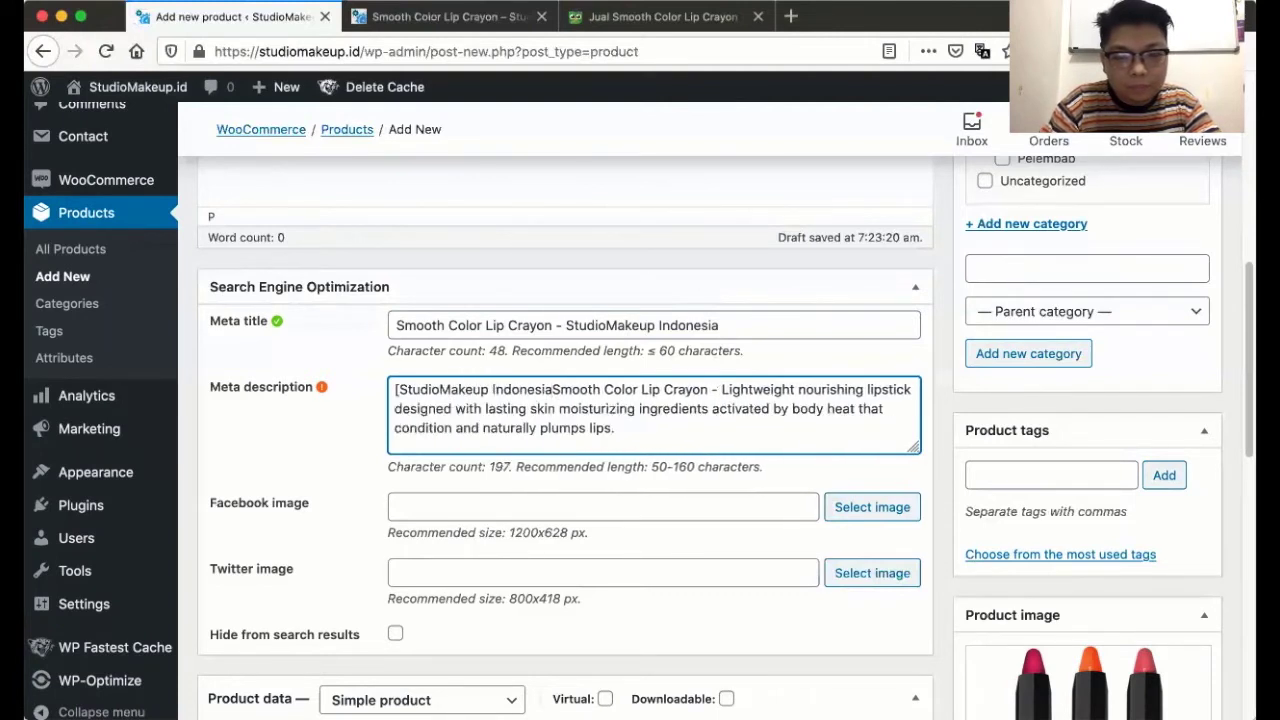
text(])
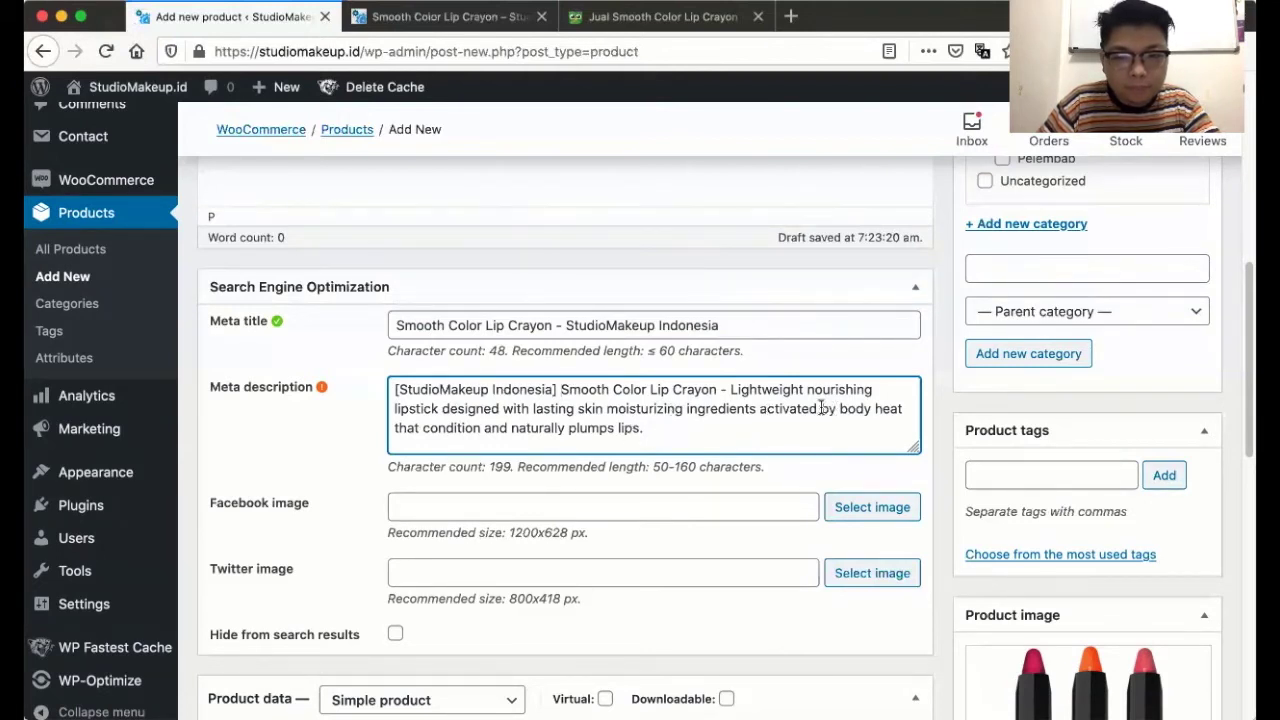
- Replace the trailing body heat phrase so the description ends 'activated by...'
drag(838, 410, 842, 420)
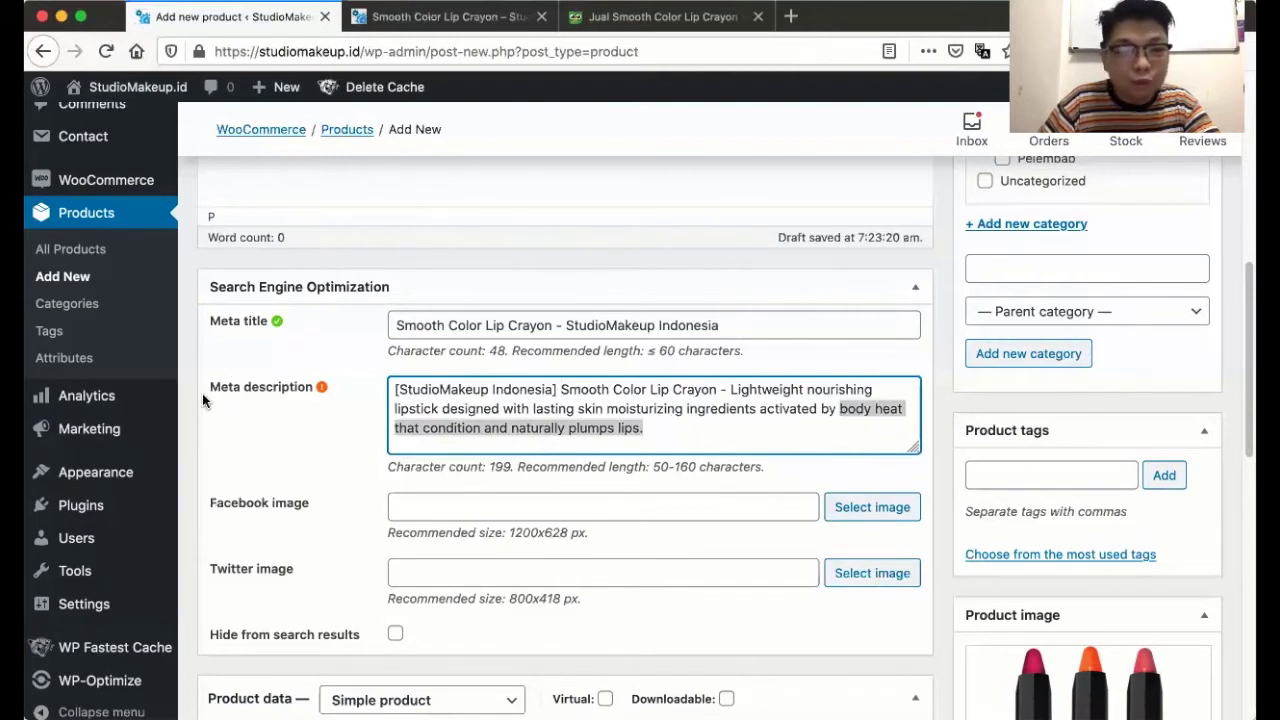
key(BackSpace)
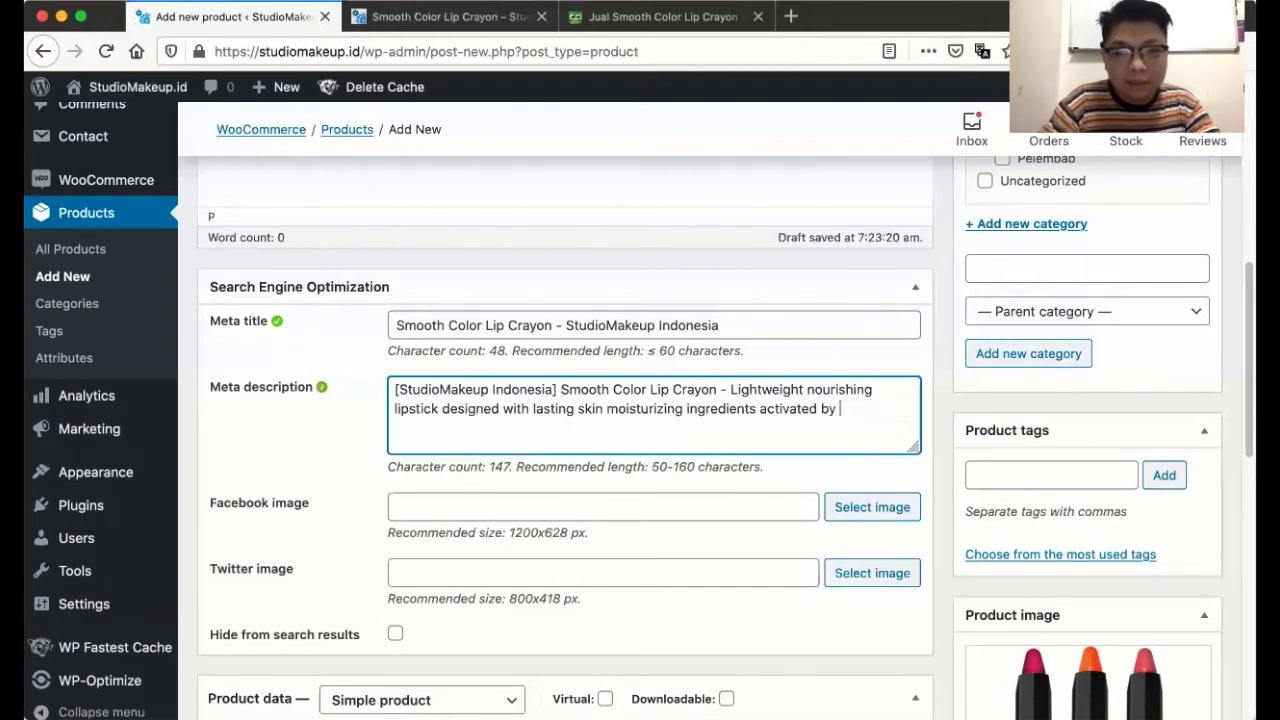
text(...)
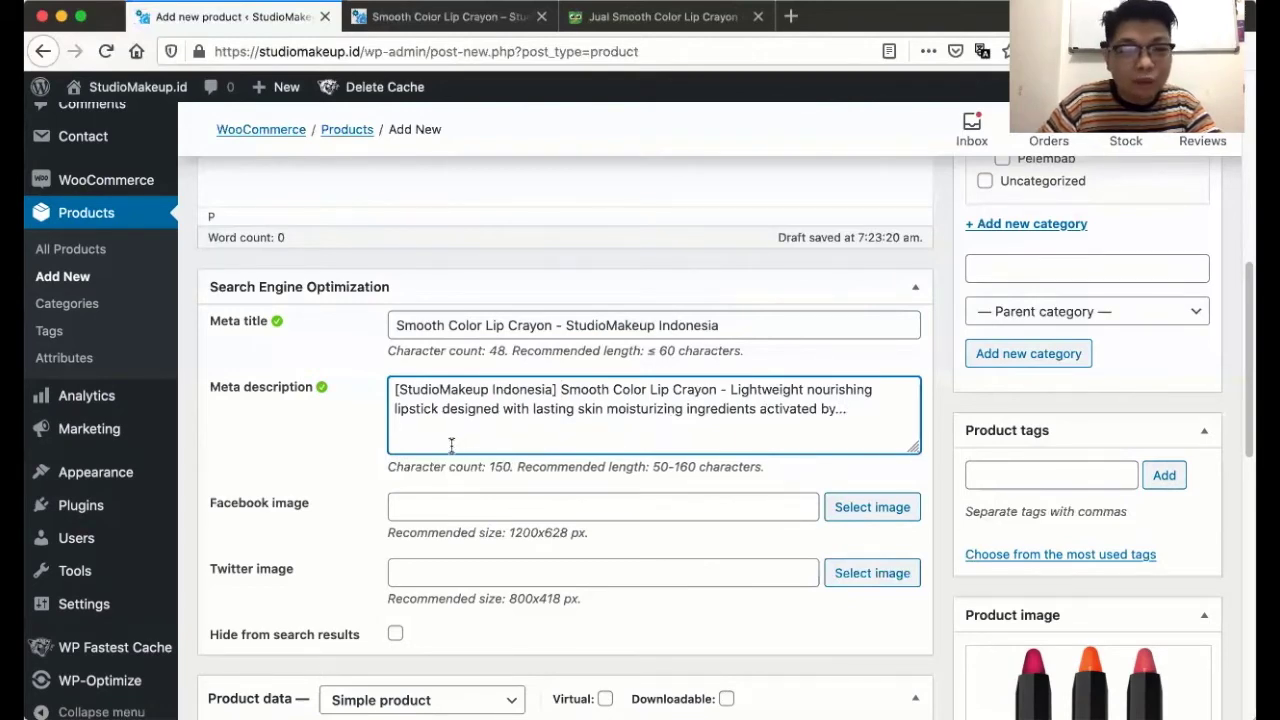
scroll(362, 451, down, 5)
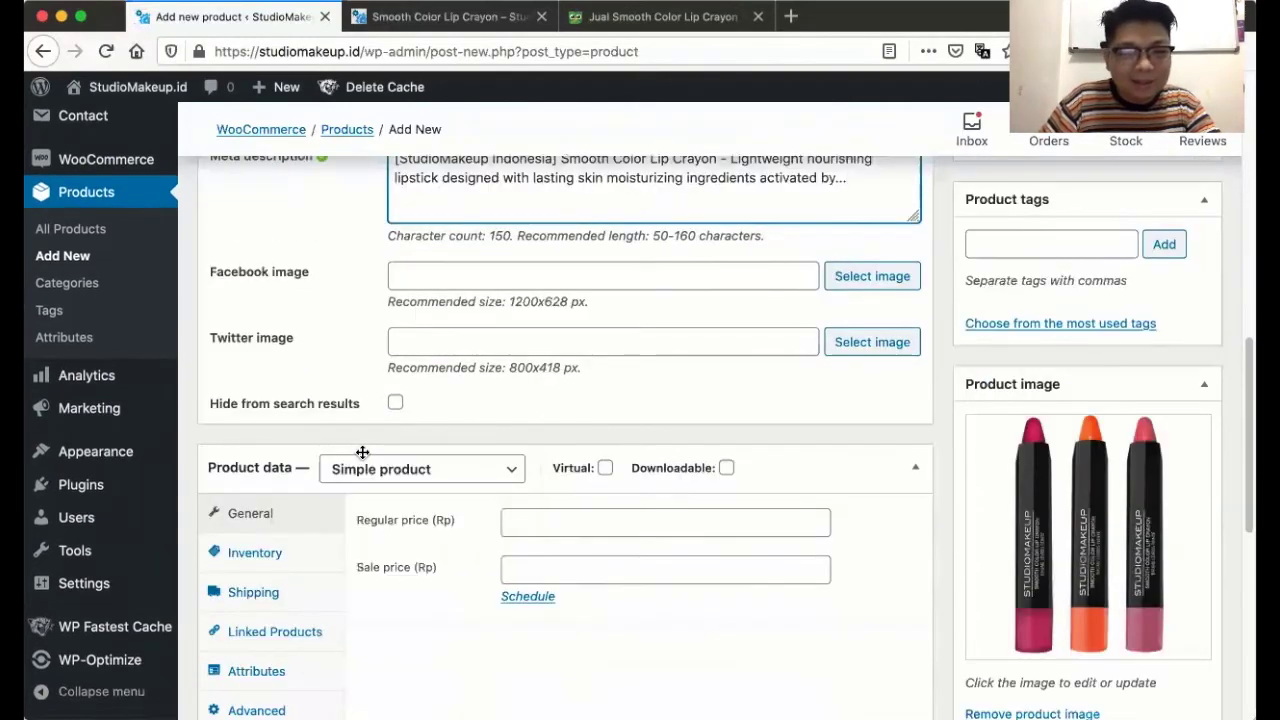
scroll(362, 451, down, 10)
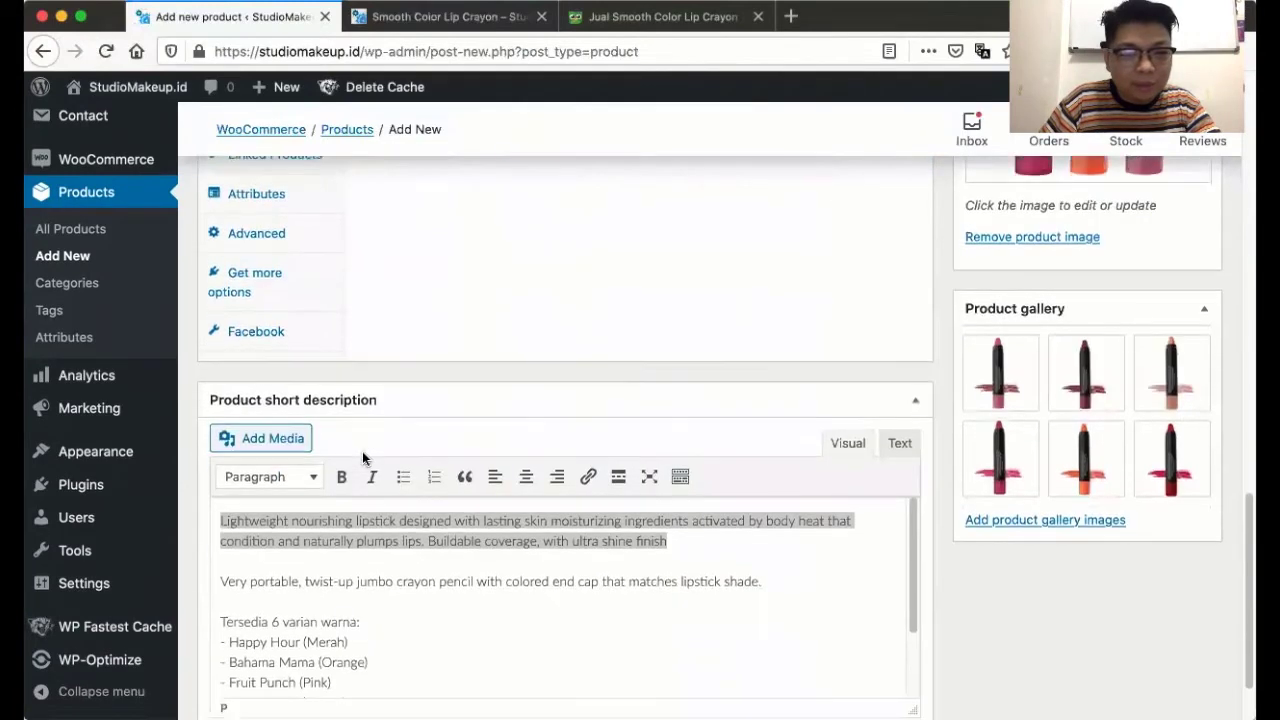
click(344, 512)
scroll(357, 534, down, 2)
scroll(358, 536, up, 2)
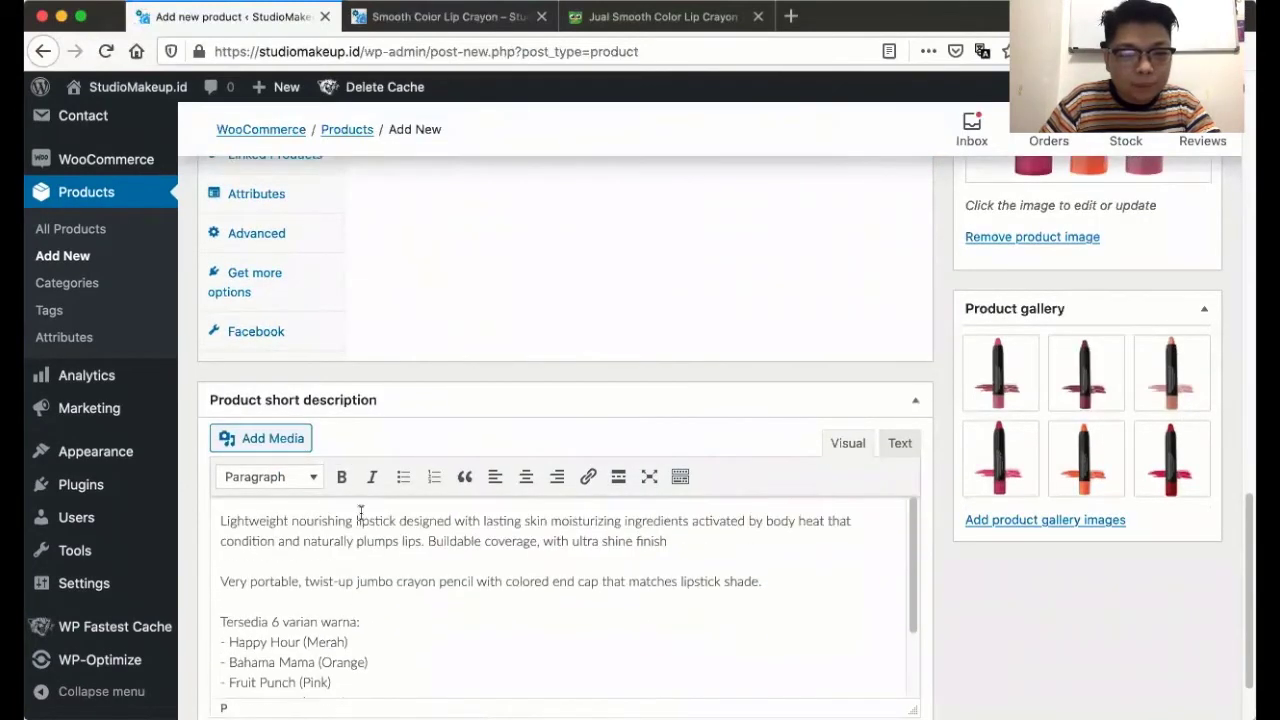
scroll(360, 512, up, 7)
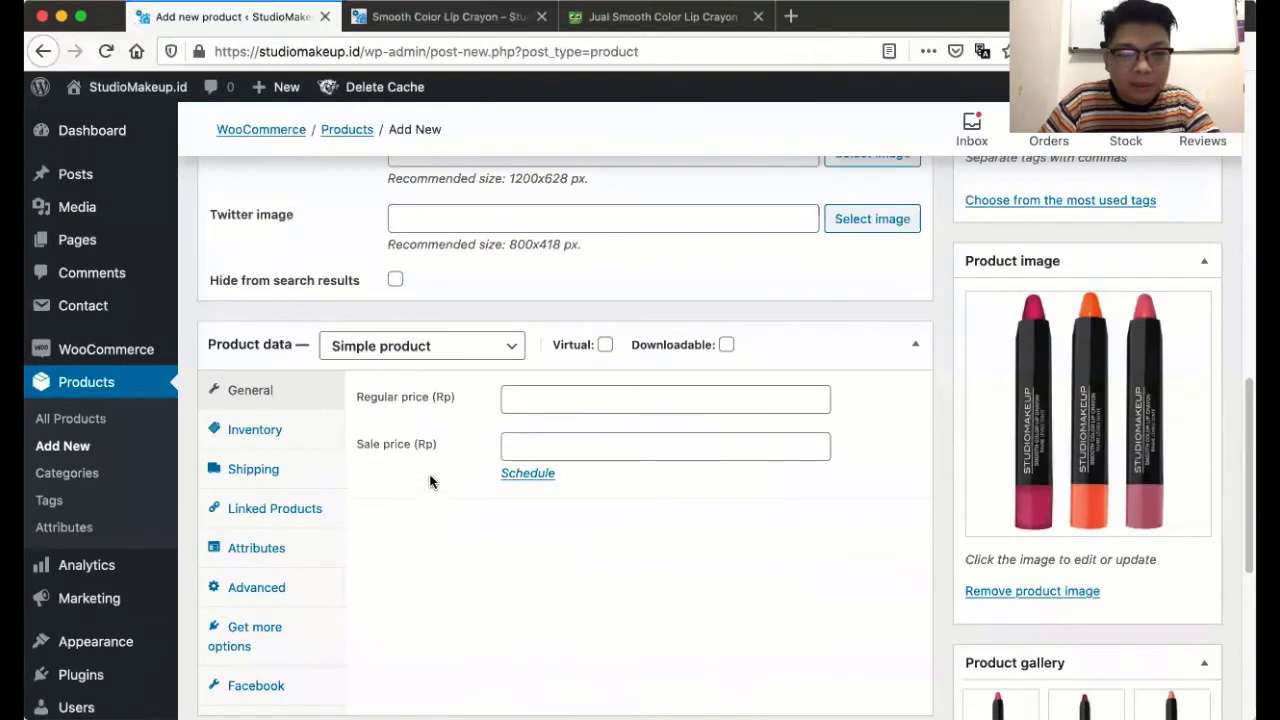
click(413, 345)
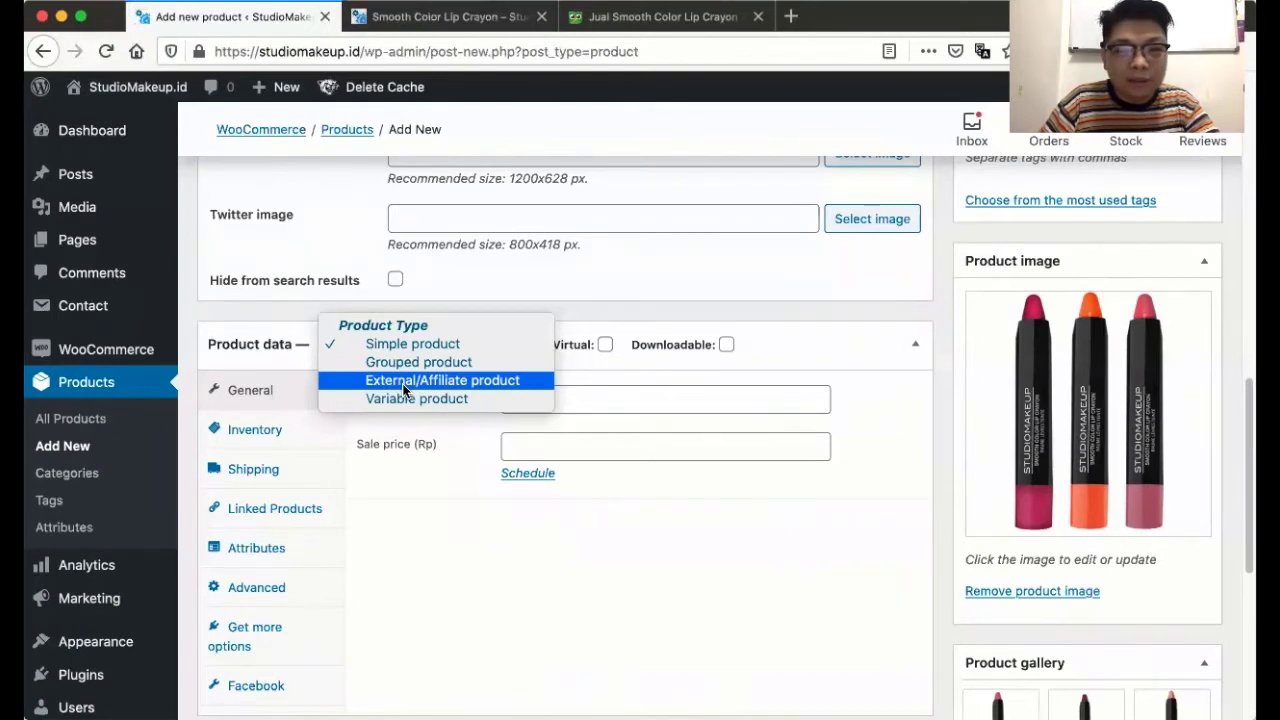
click(428, 555)
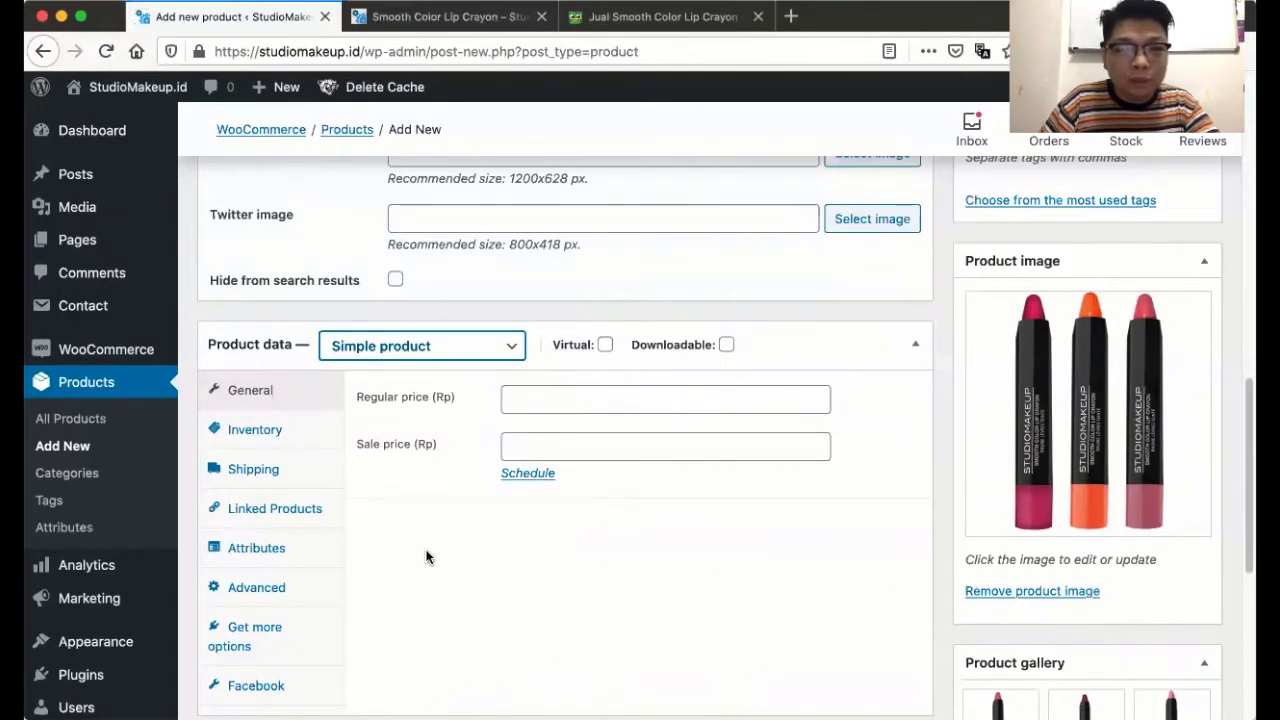
click(445, 352)
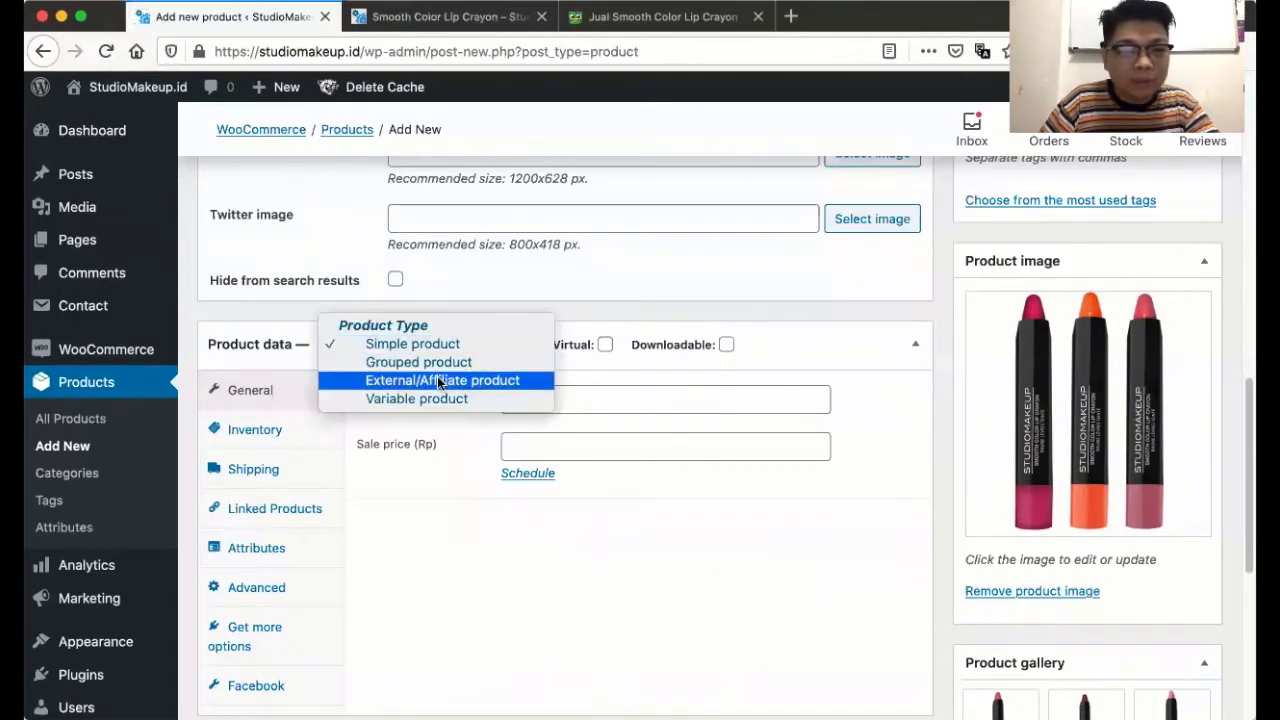
key(Escape)
click(571, 400)
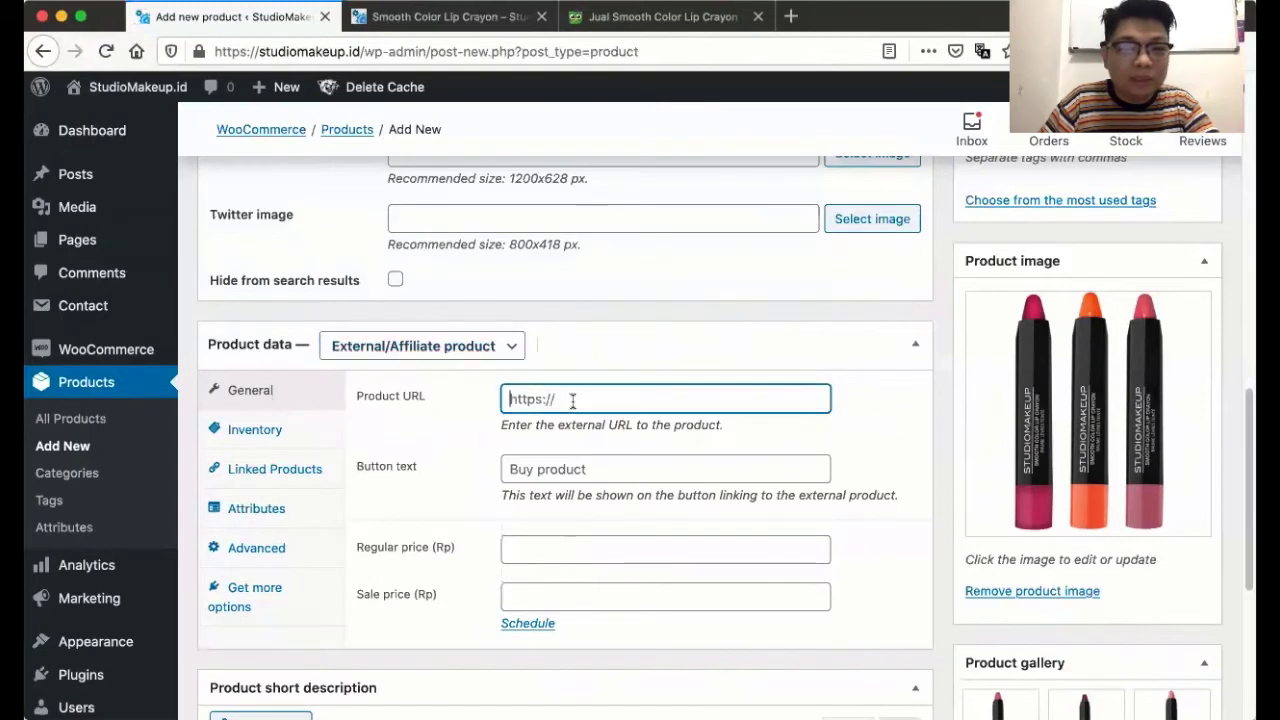
click(552, 468)
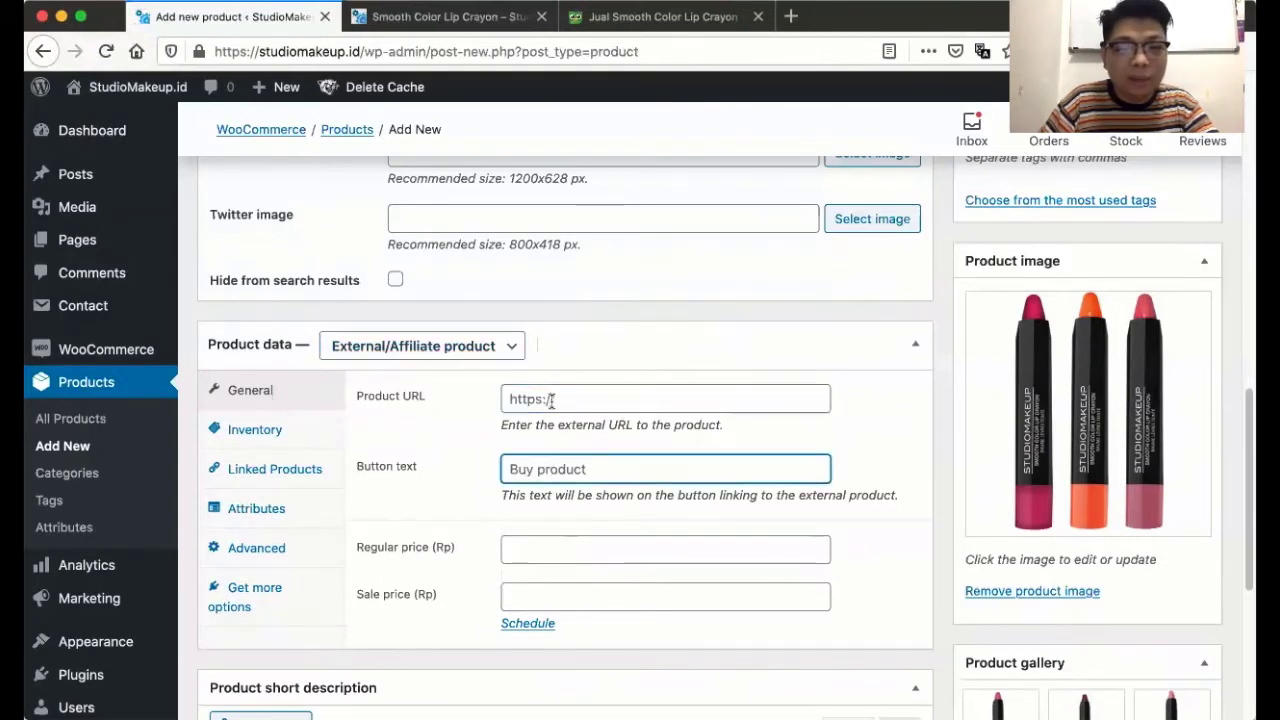
click(552, 399)
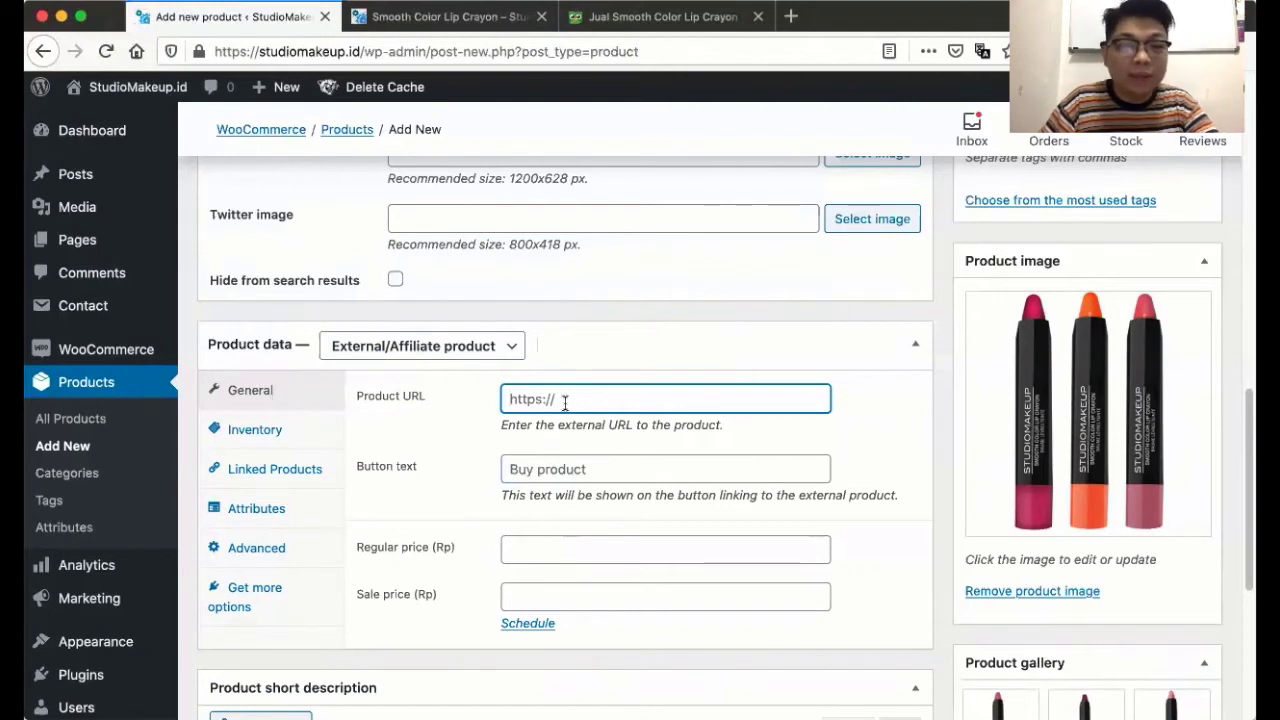
click(431, 349)
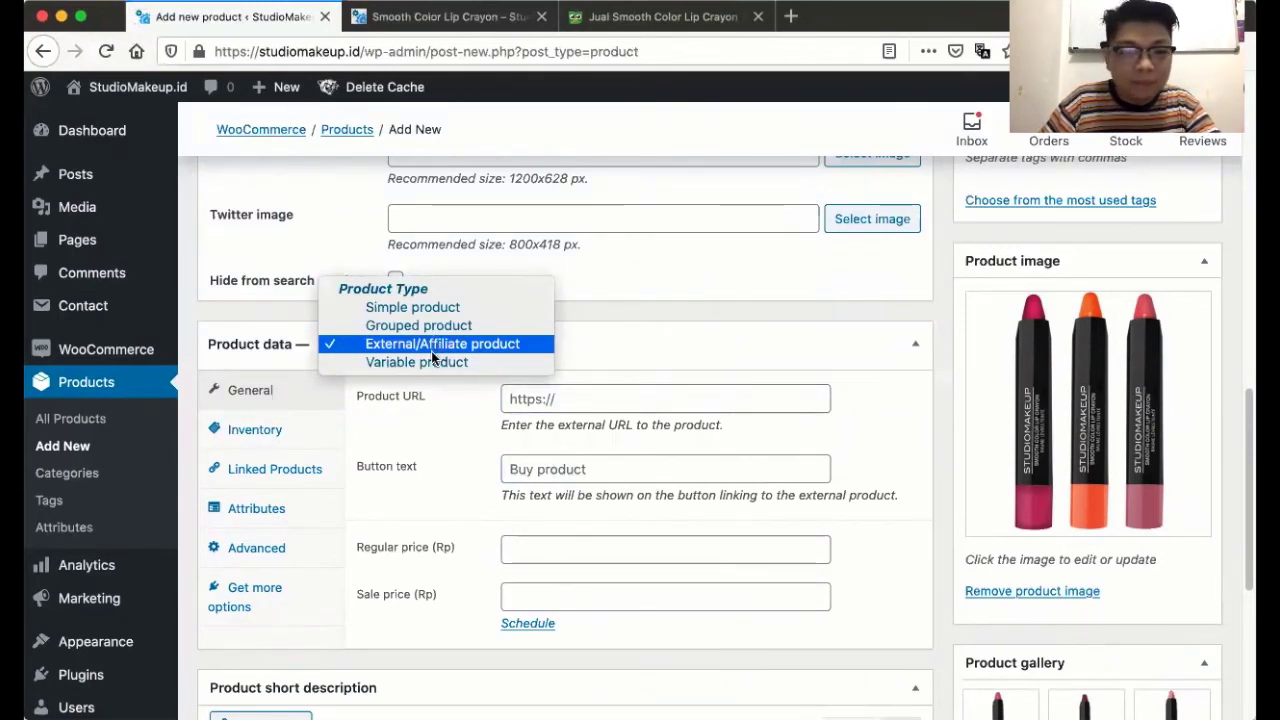
click(428, 363)
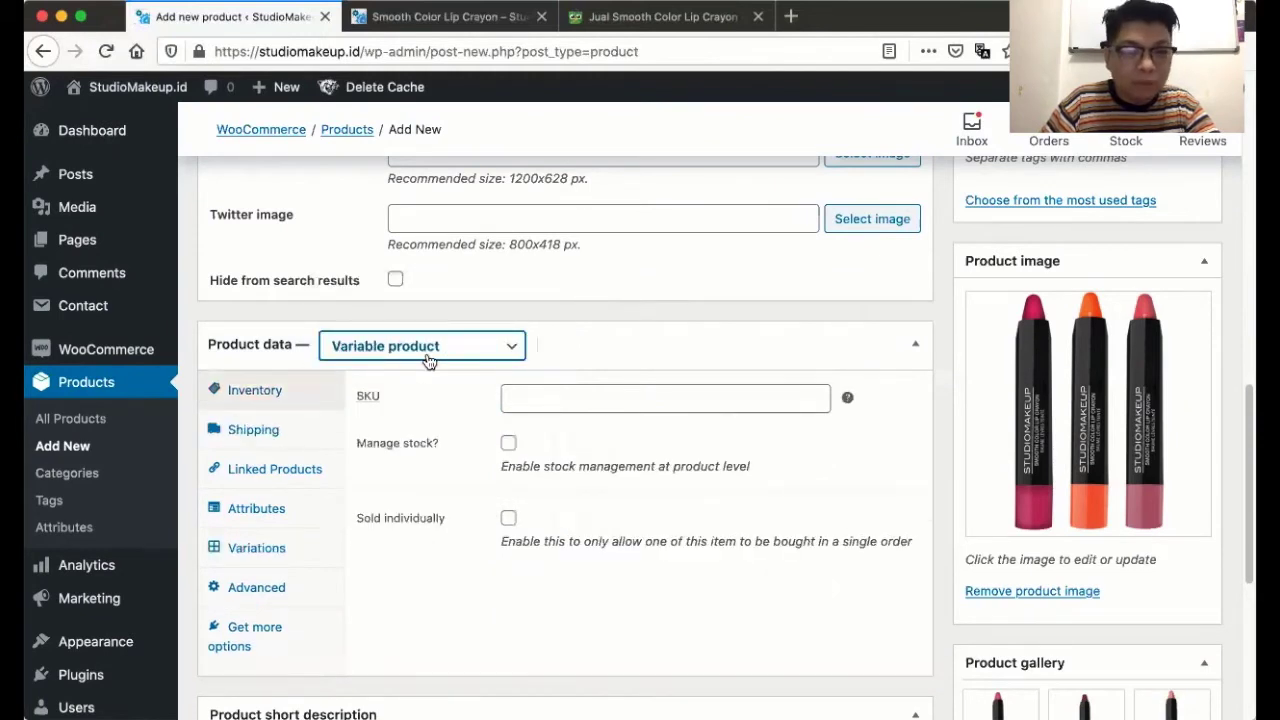
click(428, 346)
click(410, 290)
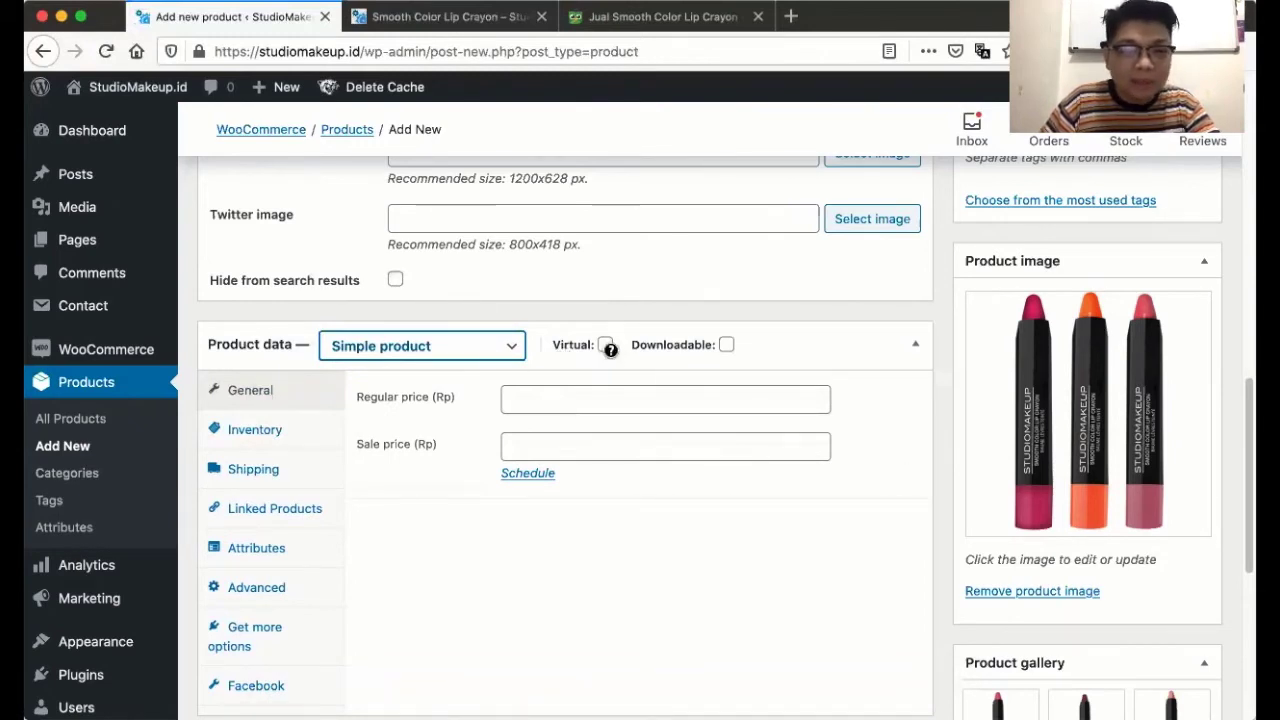
mouse_move(643, 347)
mouse_move(731, 355)
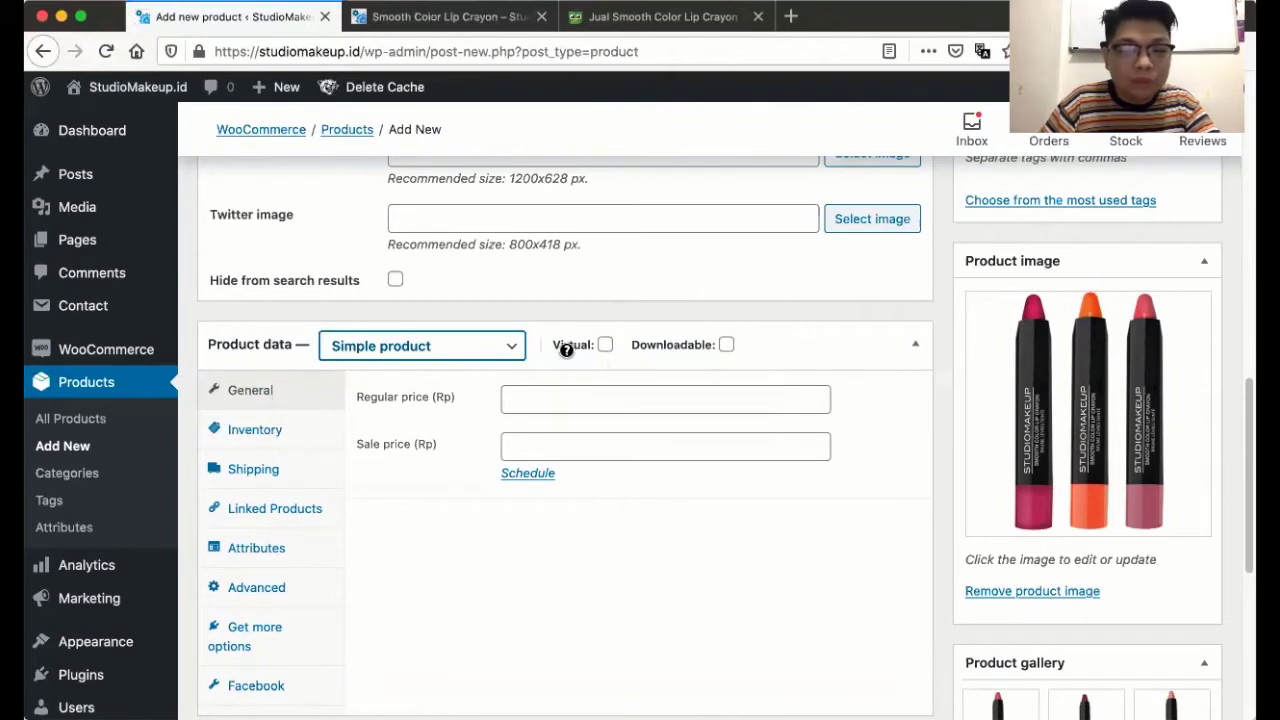
mouse_move(566, 350)
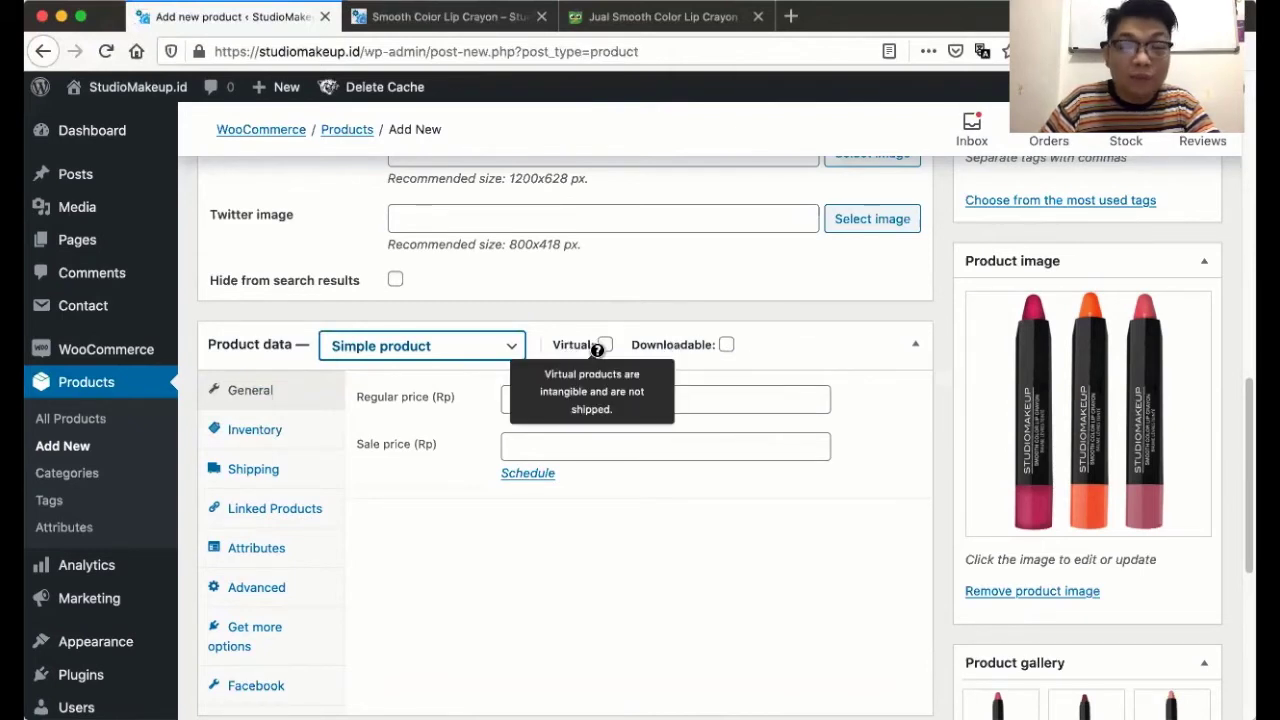
click(604, 346)
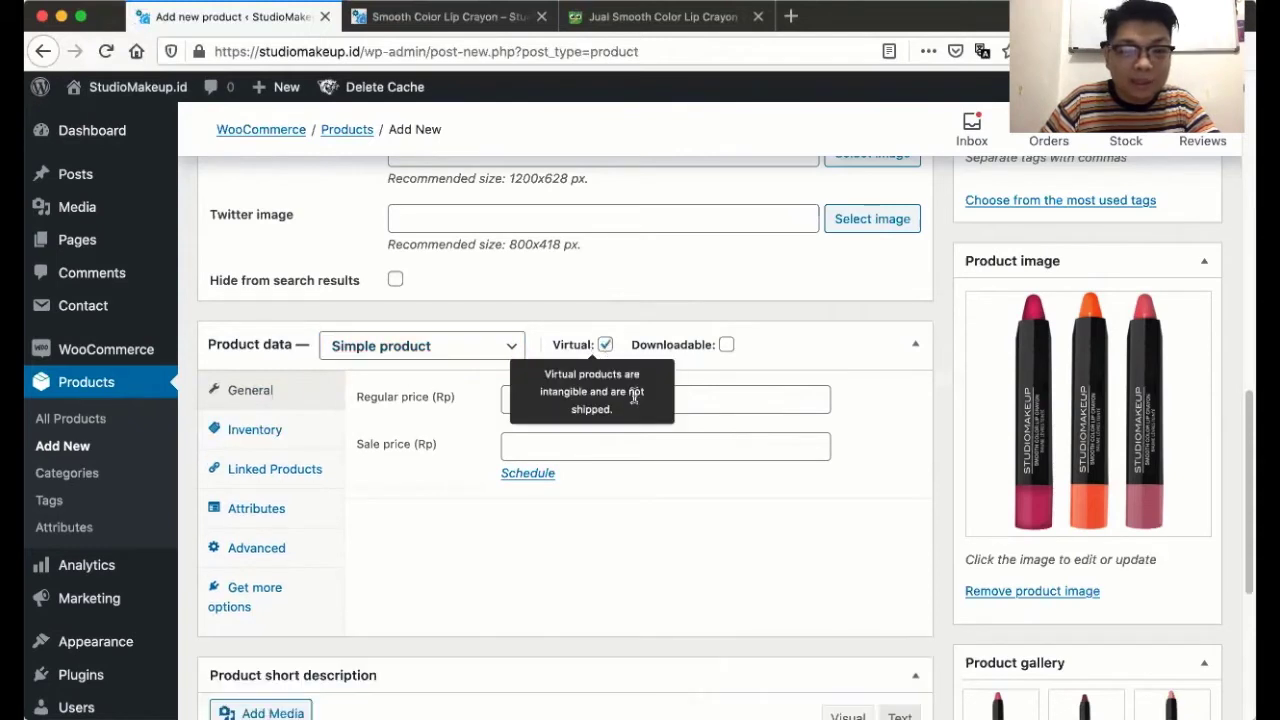
click(605, 347)
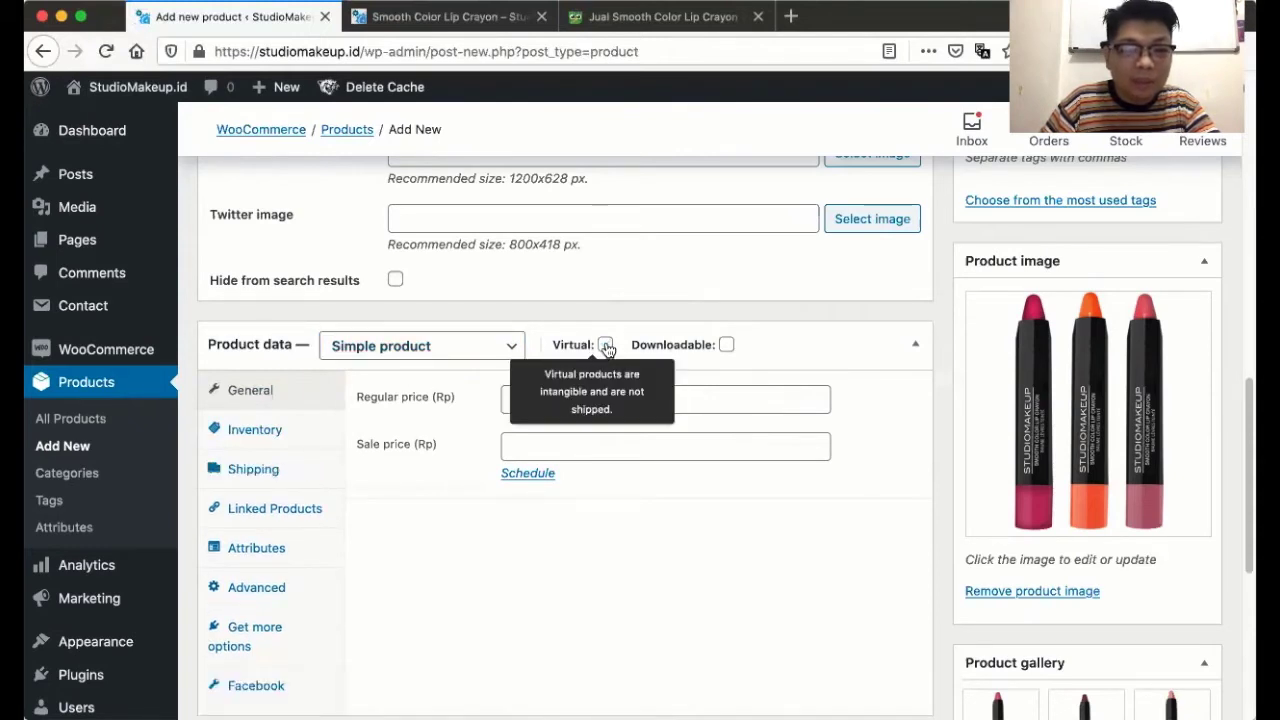
click(606, 346)
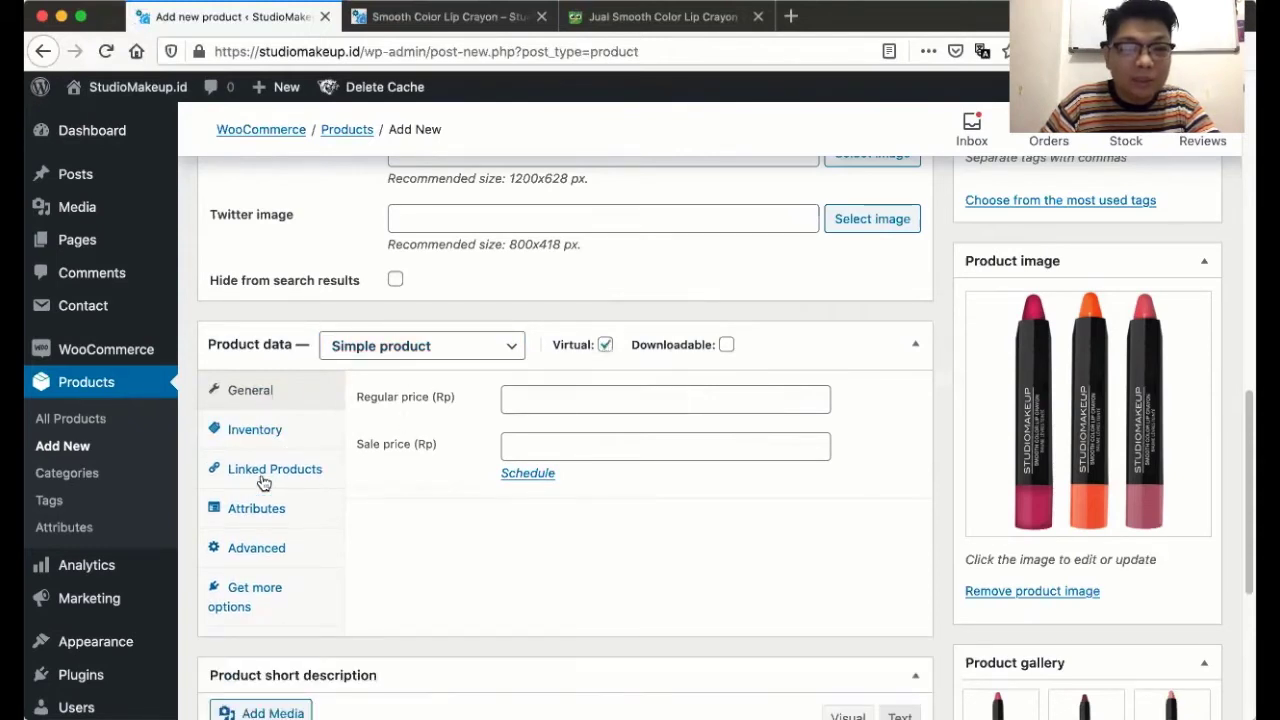
click(603, 346)
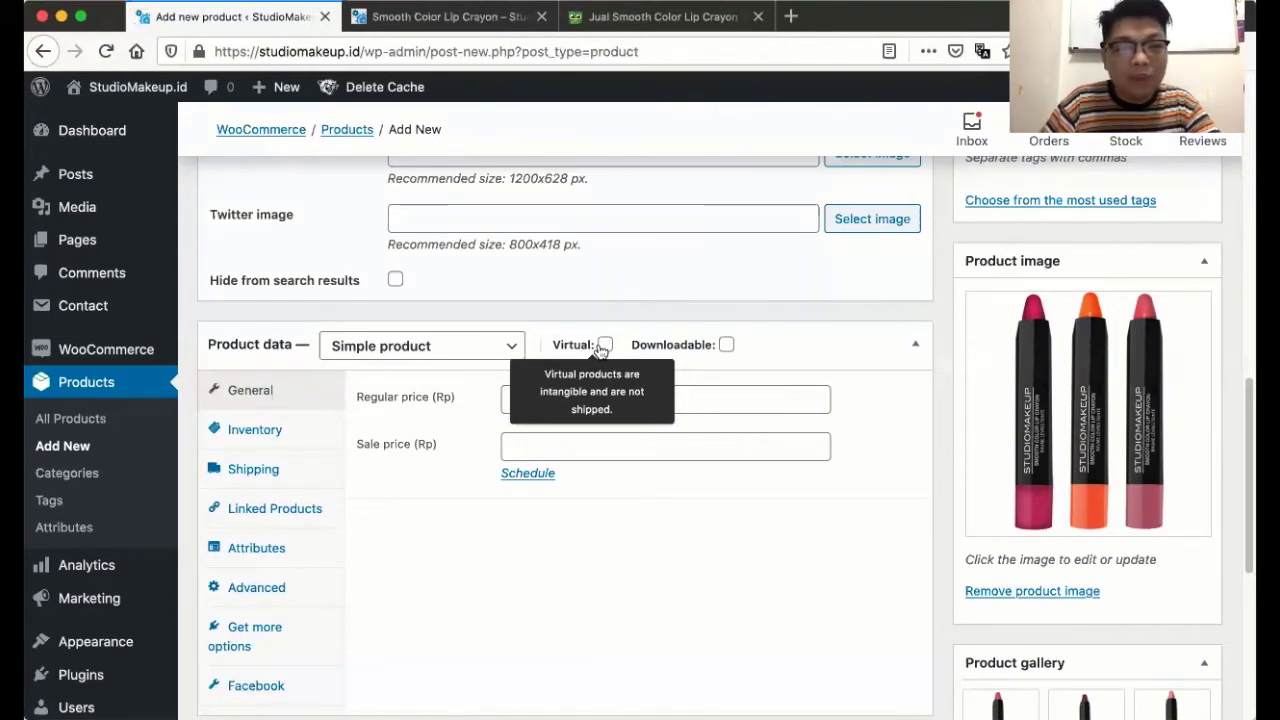
click(605, 345)
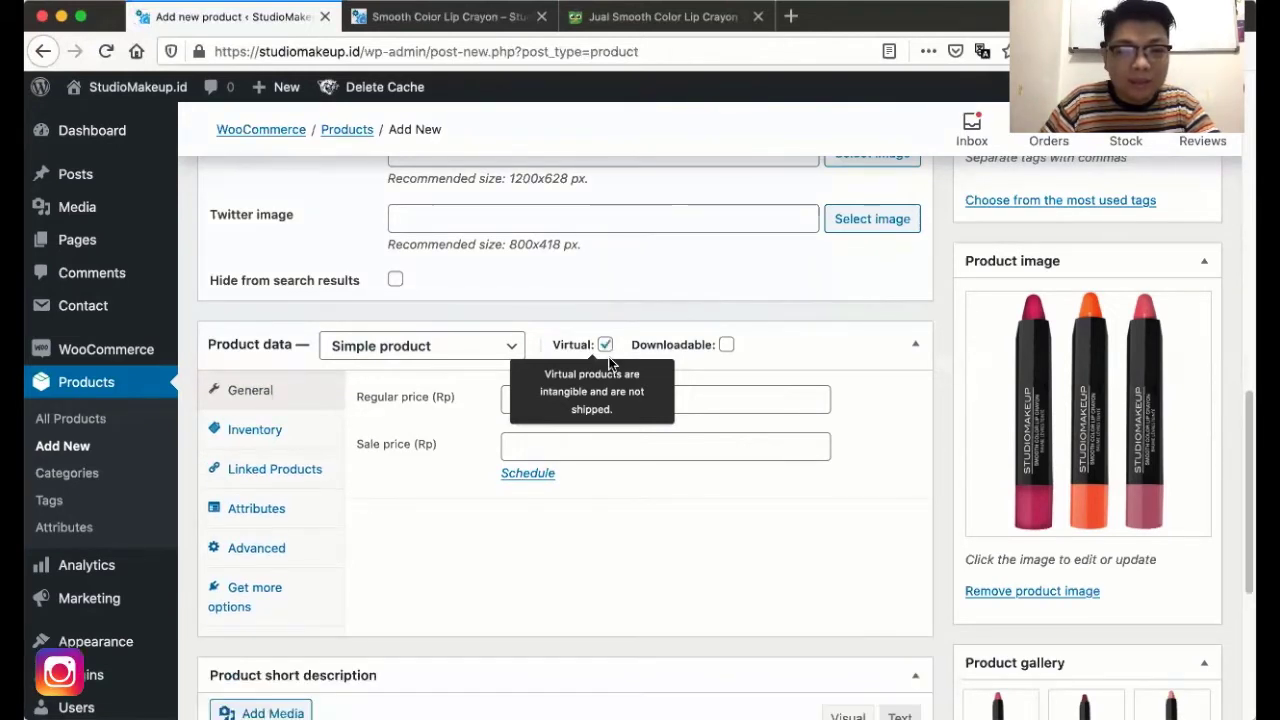
click(726, 344)
scroll(638, 470, down, 1)
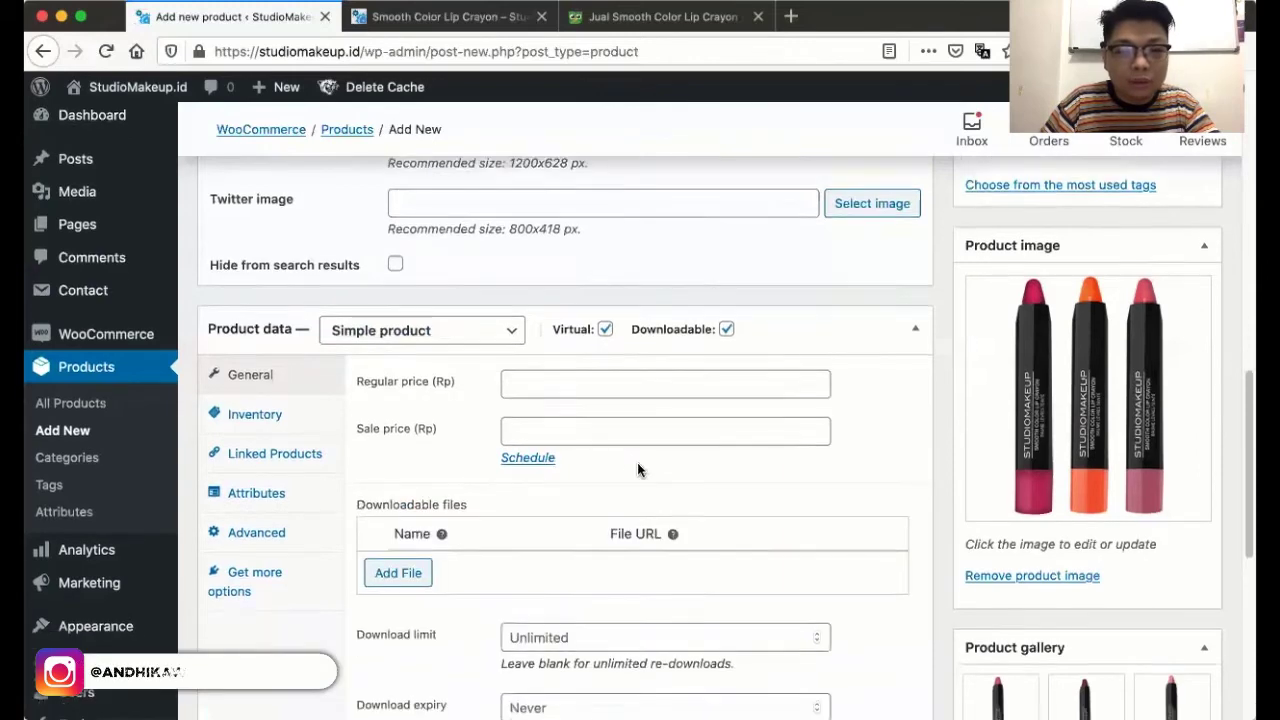
scroll(637, 470, down, 2)
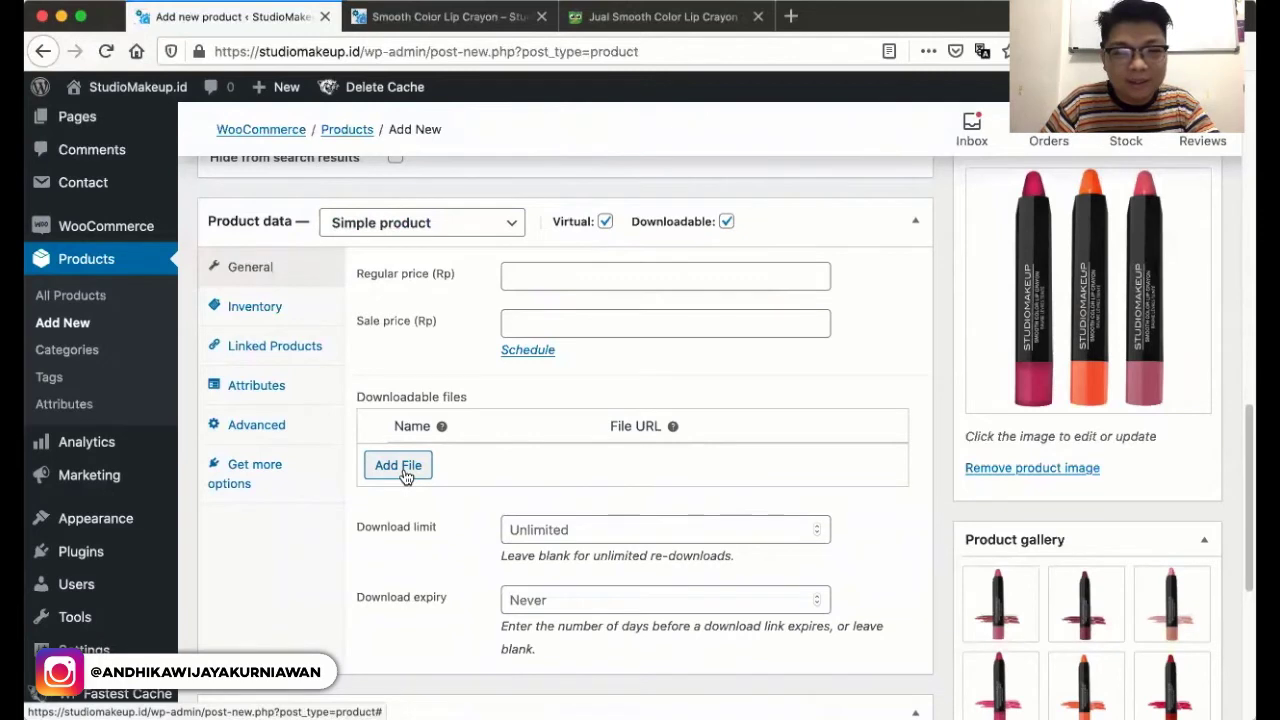
scroll(405, 477, up, 1)
click(604, 237)
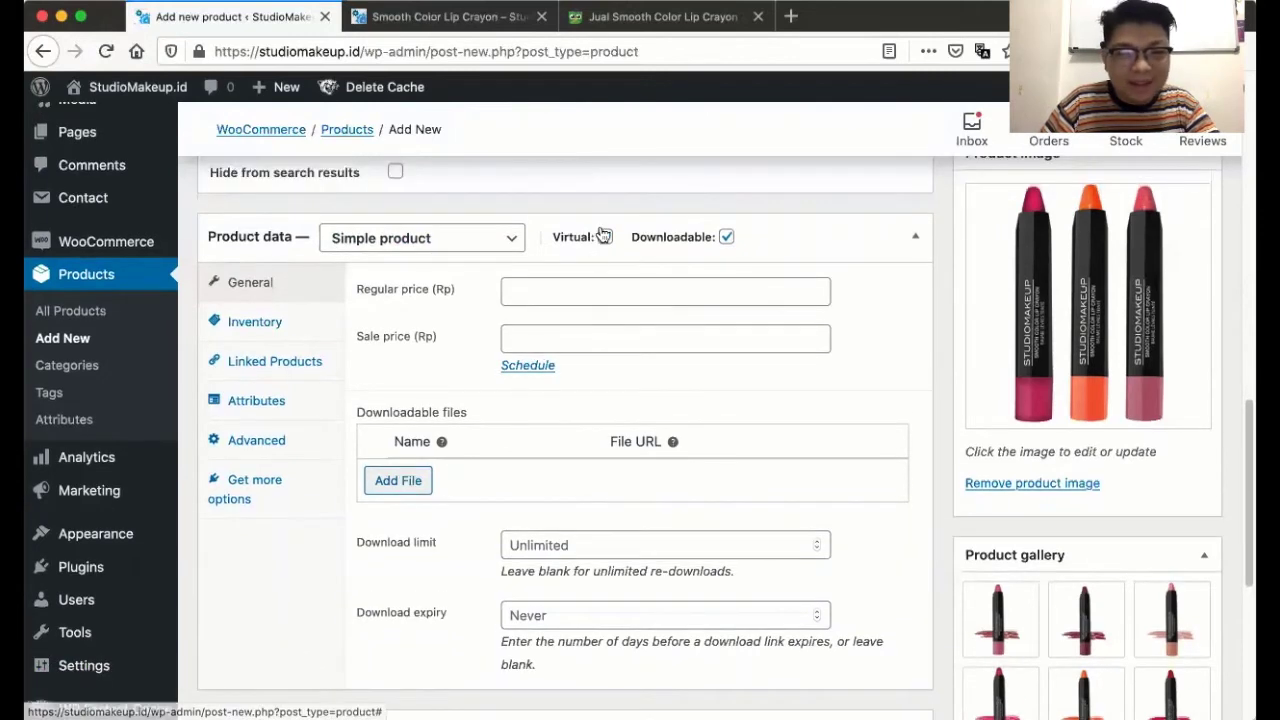
mouse_move(605, 239)
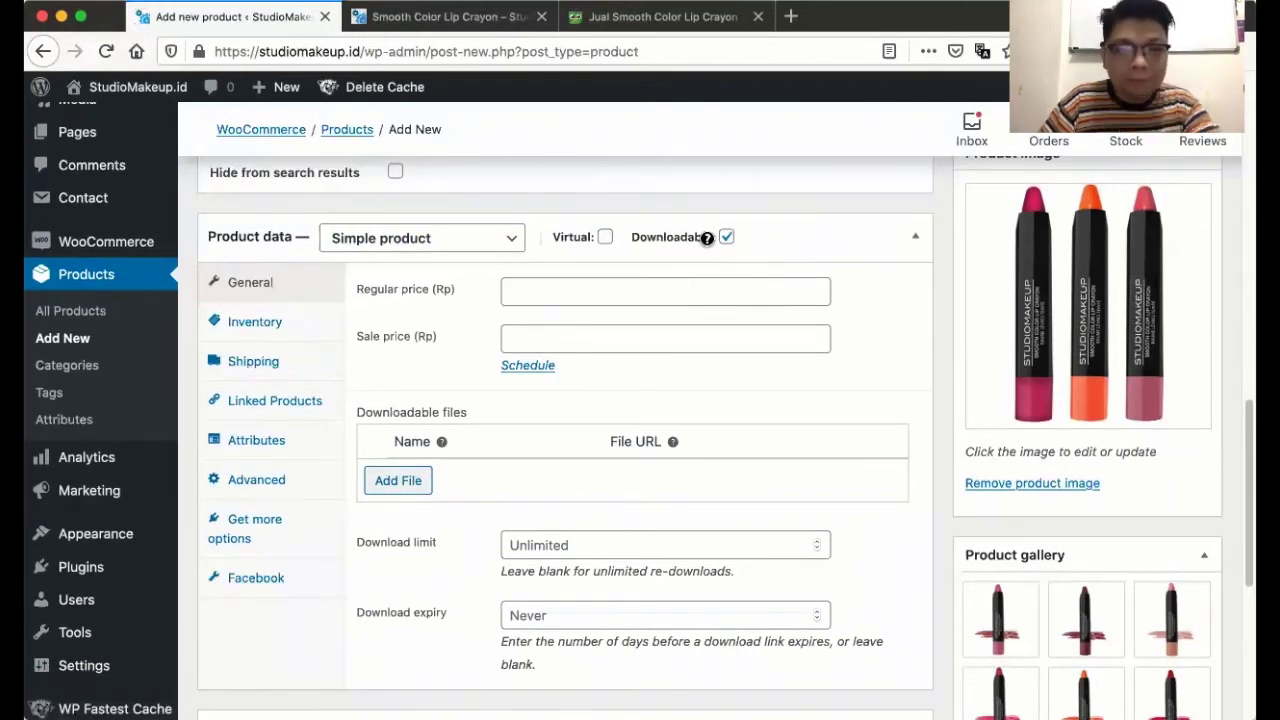
click(726, 237)
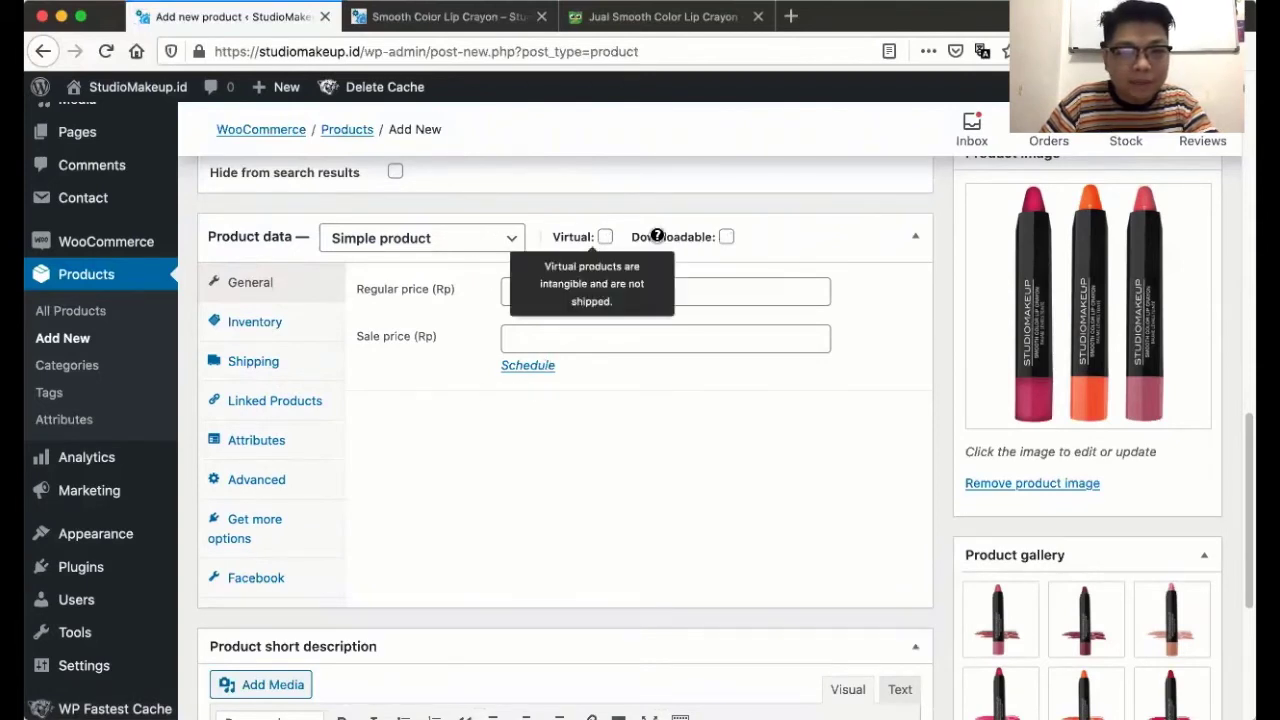
- Make it a Variable product with SKU SLJ, leaving stock management and sold individually off
click(416, 239)
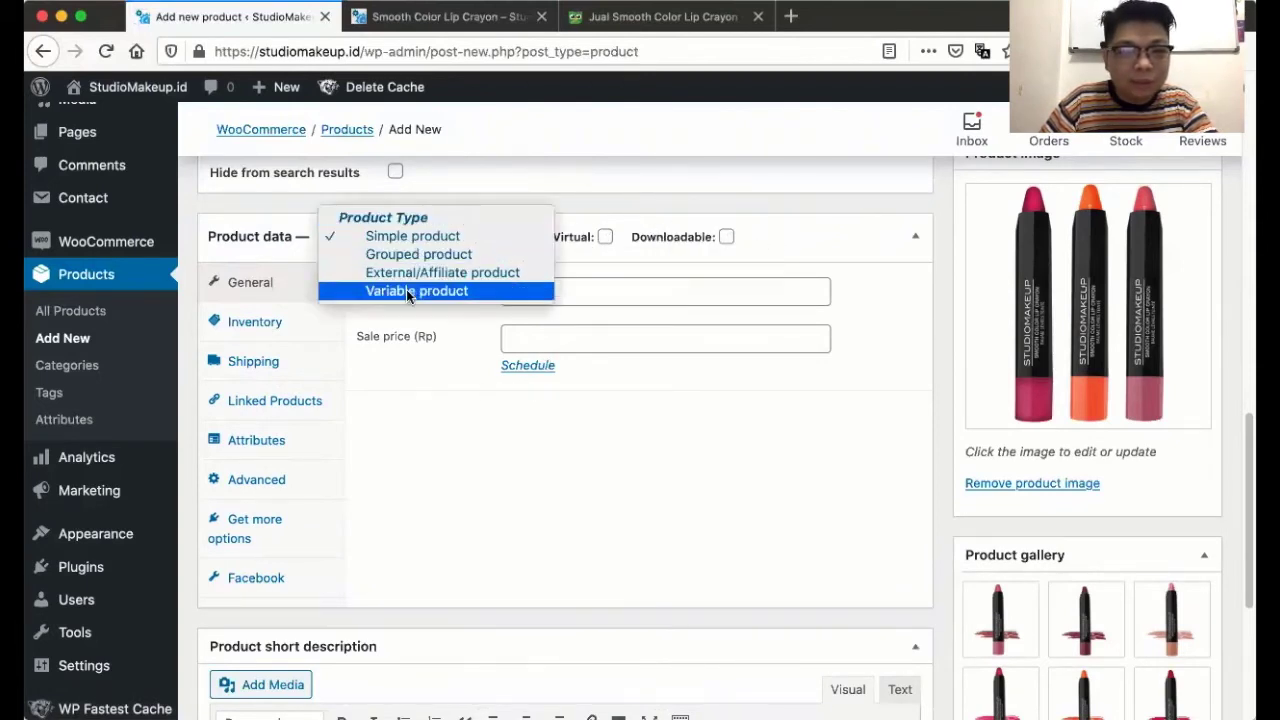
click(409, 291)
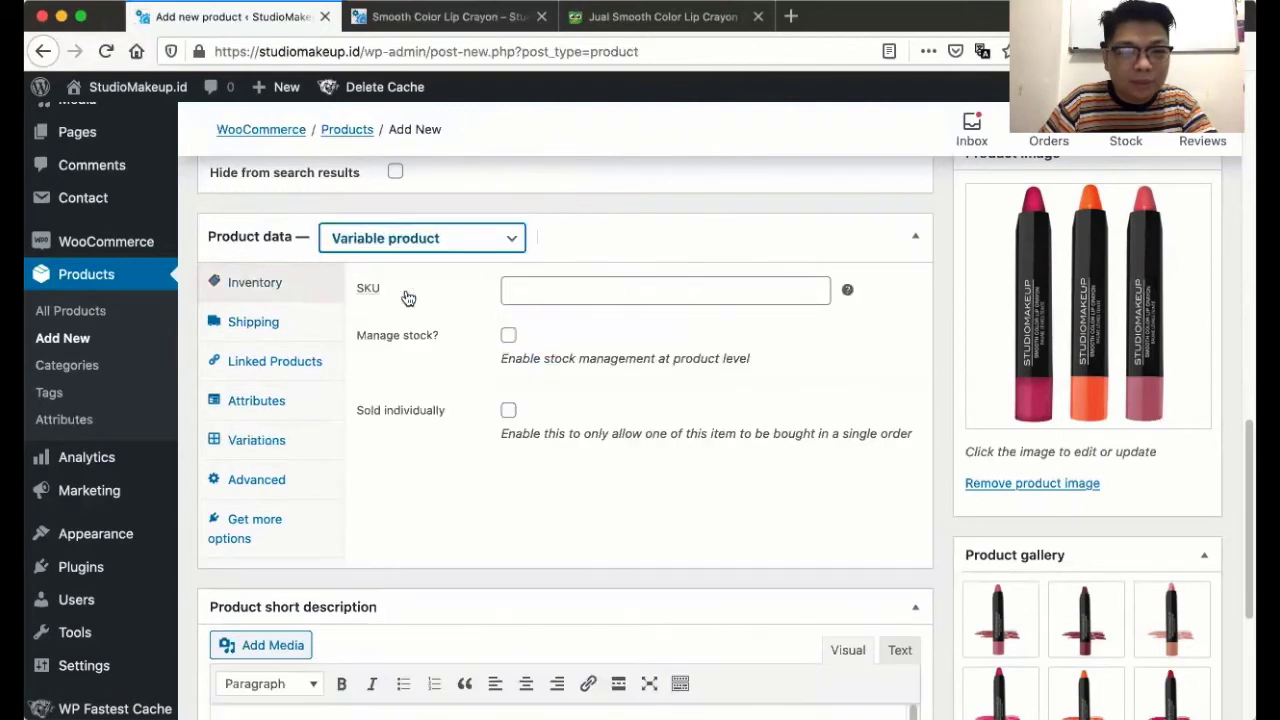
click(603, 291)
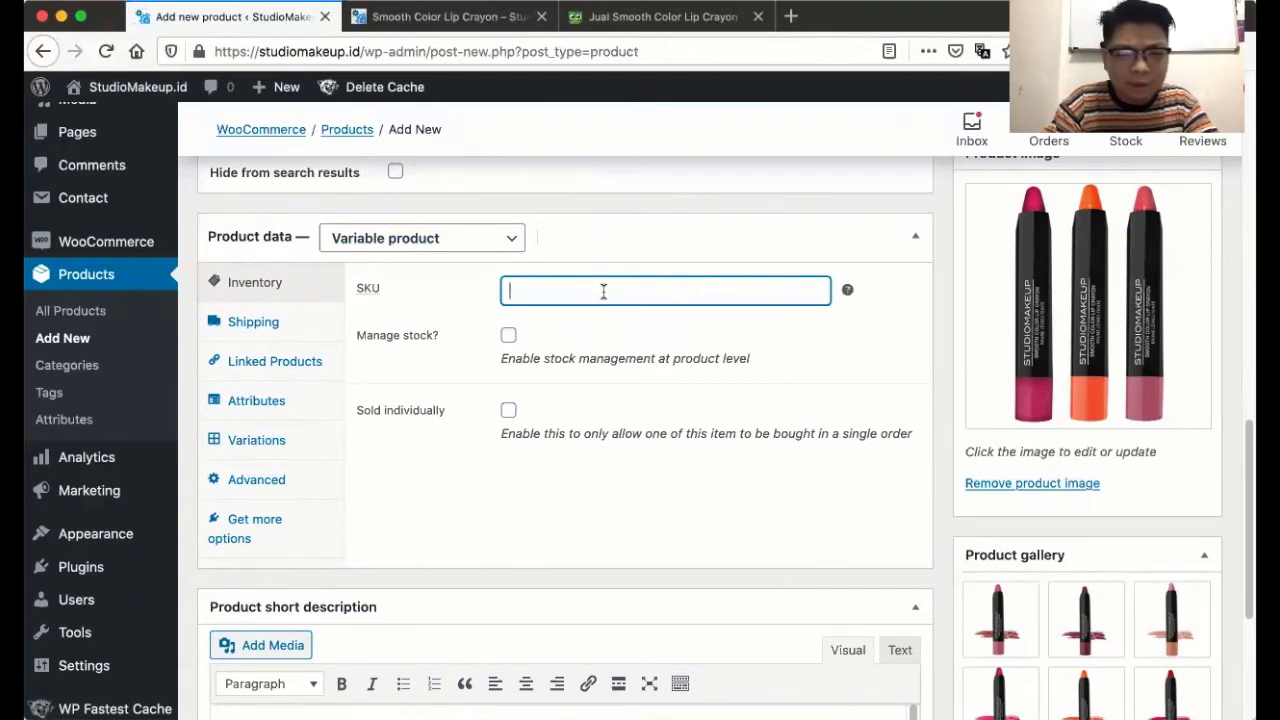
text(SLJ)
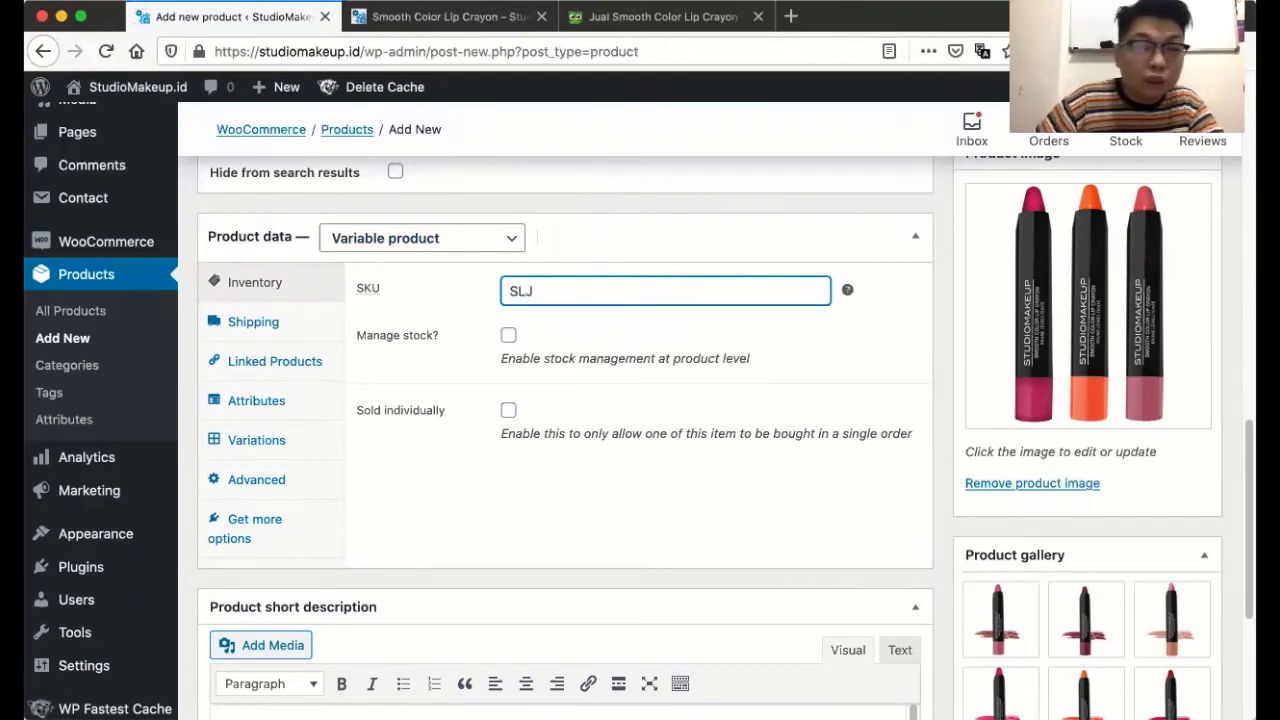
click(508, 336)
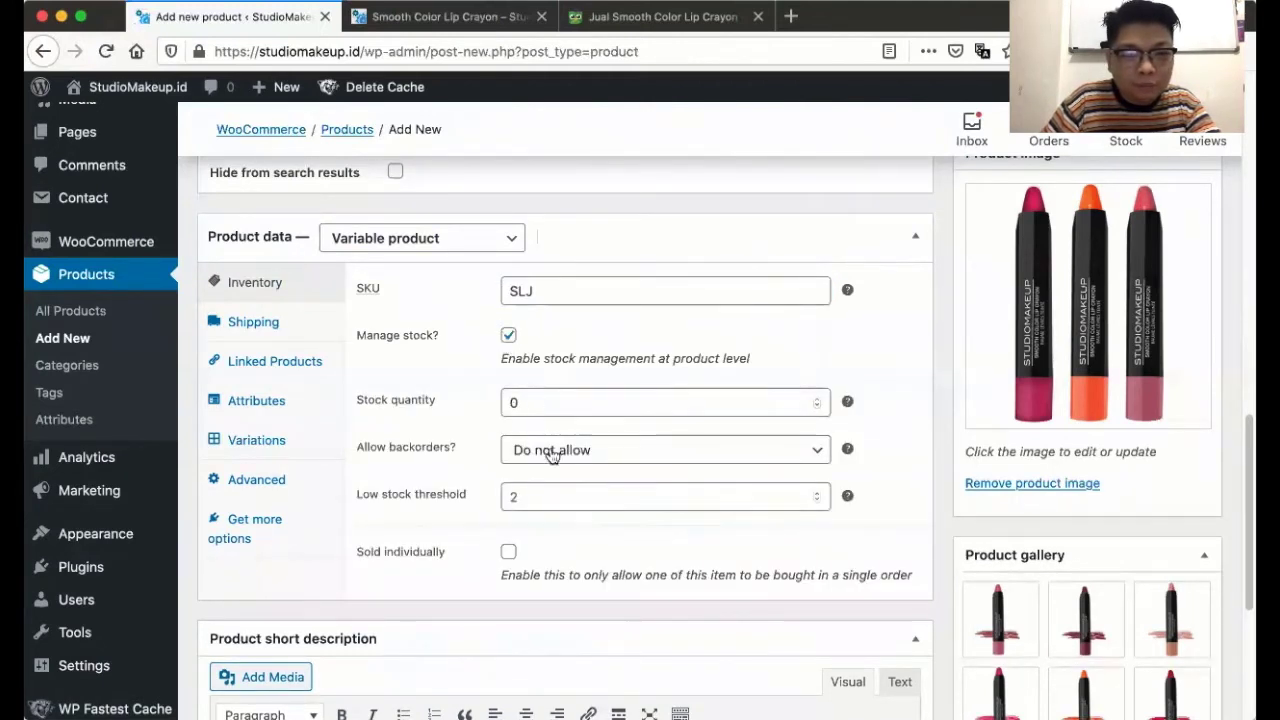
click(508, 336)
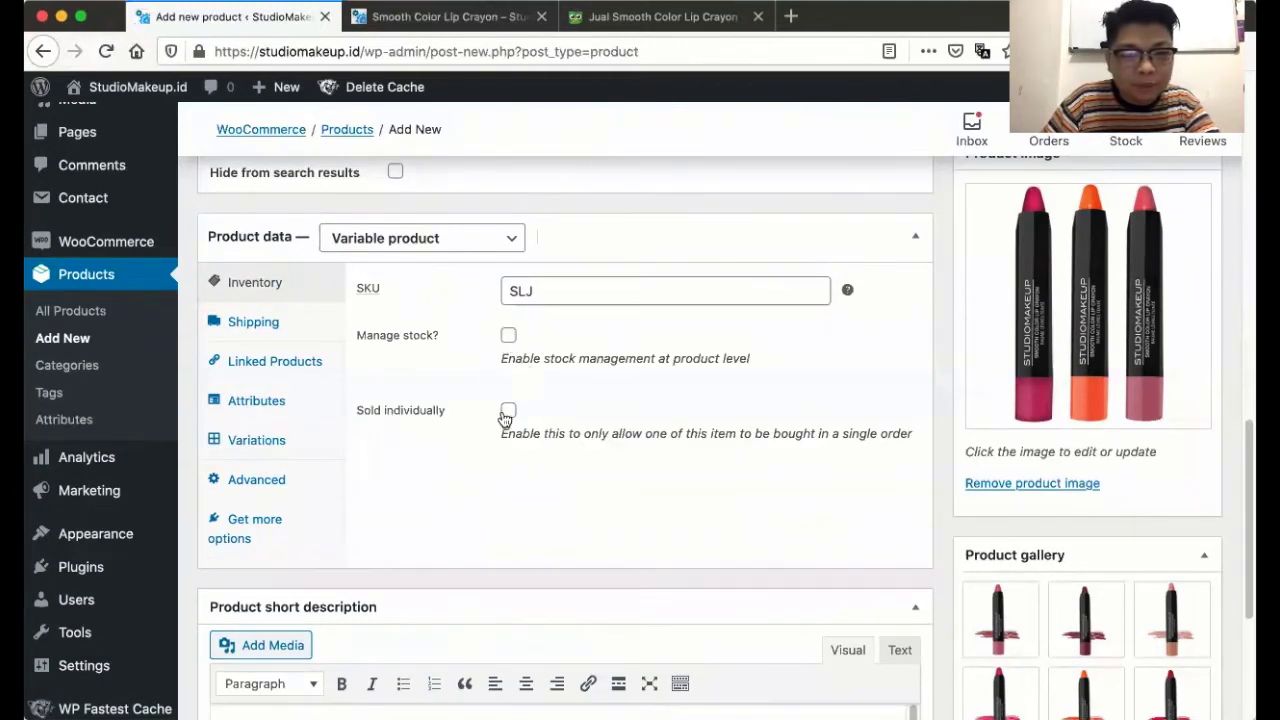
click(508, 410)
click(508, 410)
- Set the shipping weight to 0 and review the Linked Products upsell settings
click(226, 330)
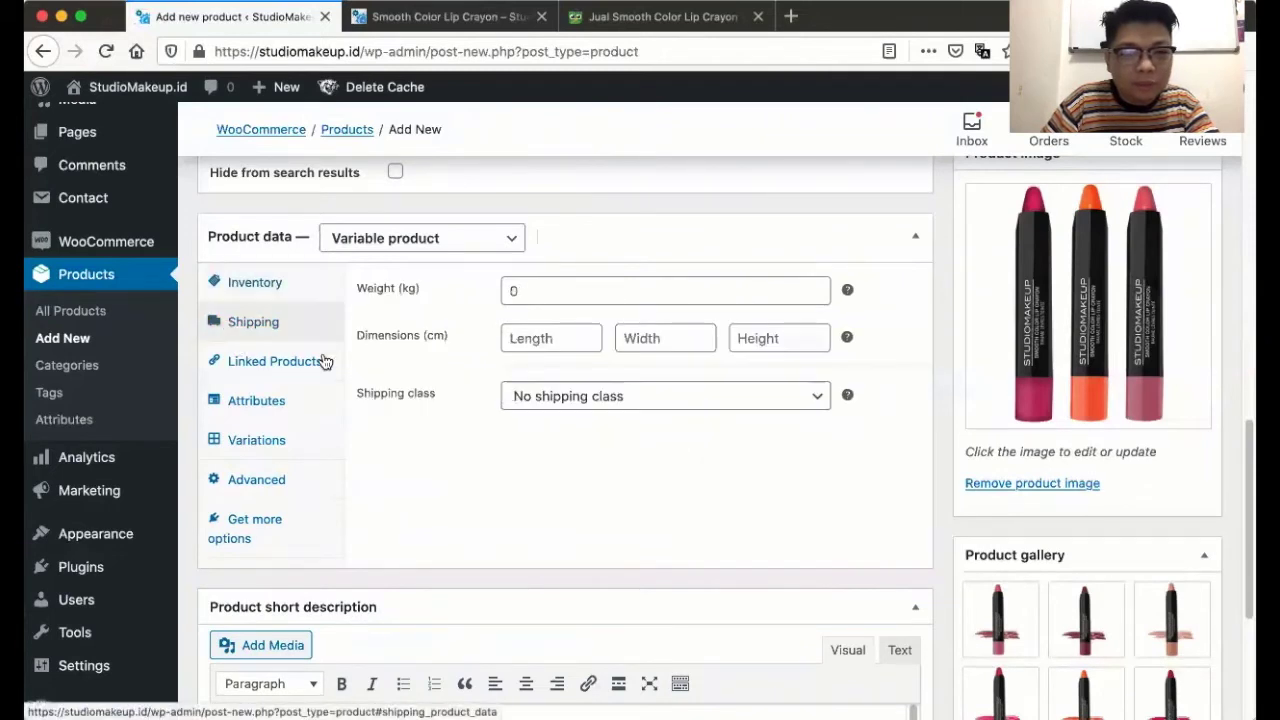
click(520, 290)
text(1)
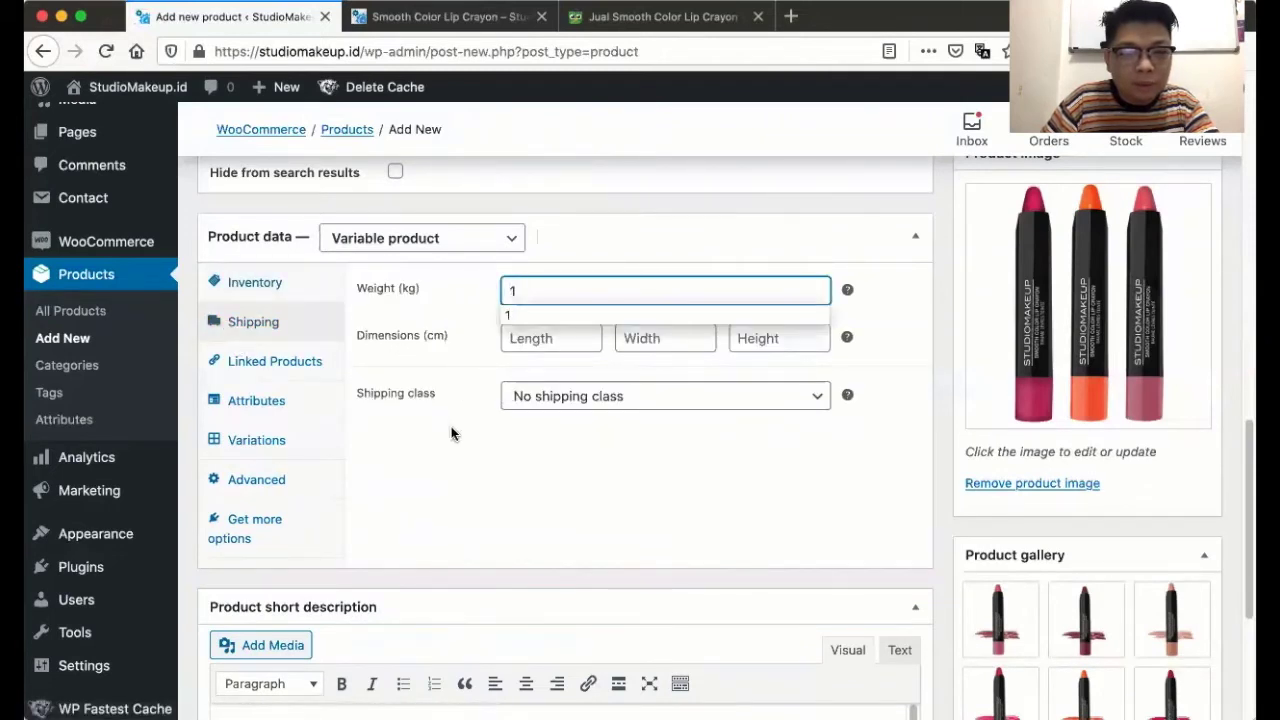
key(BackSpace)
text(0)
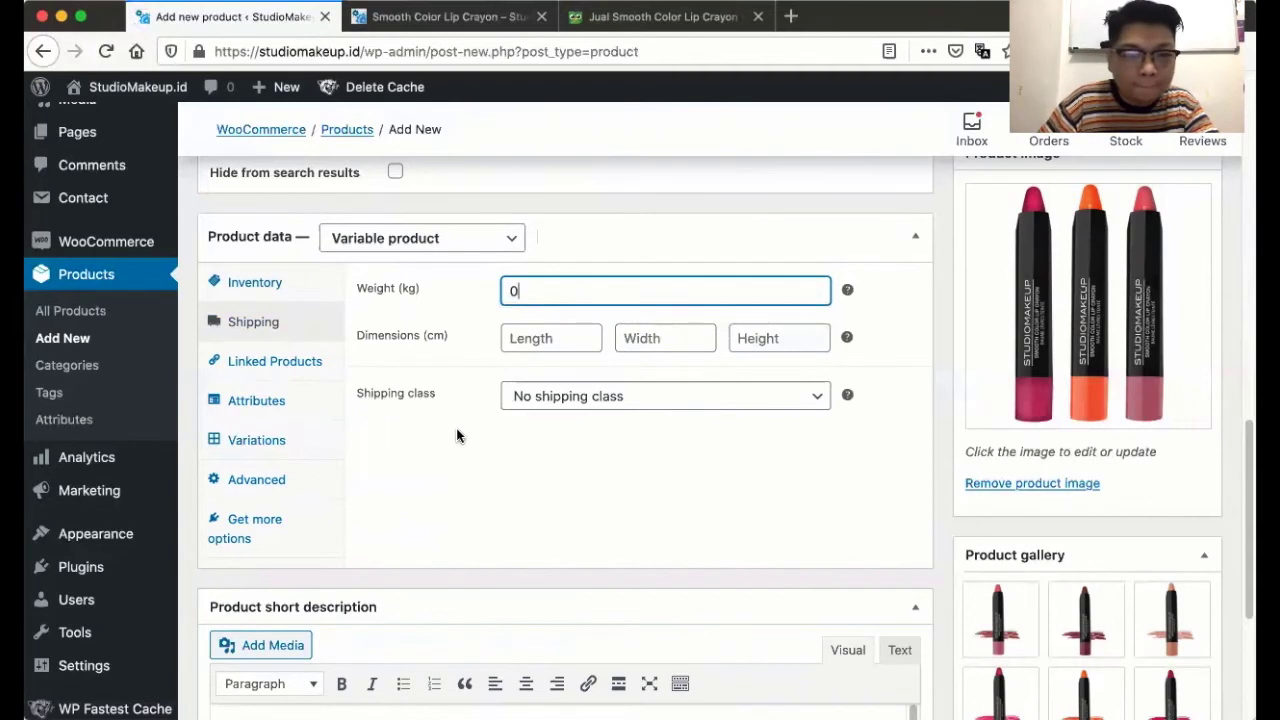
click(450, 447)
click(280, 364)
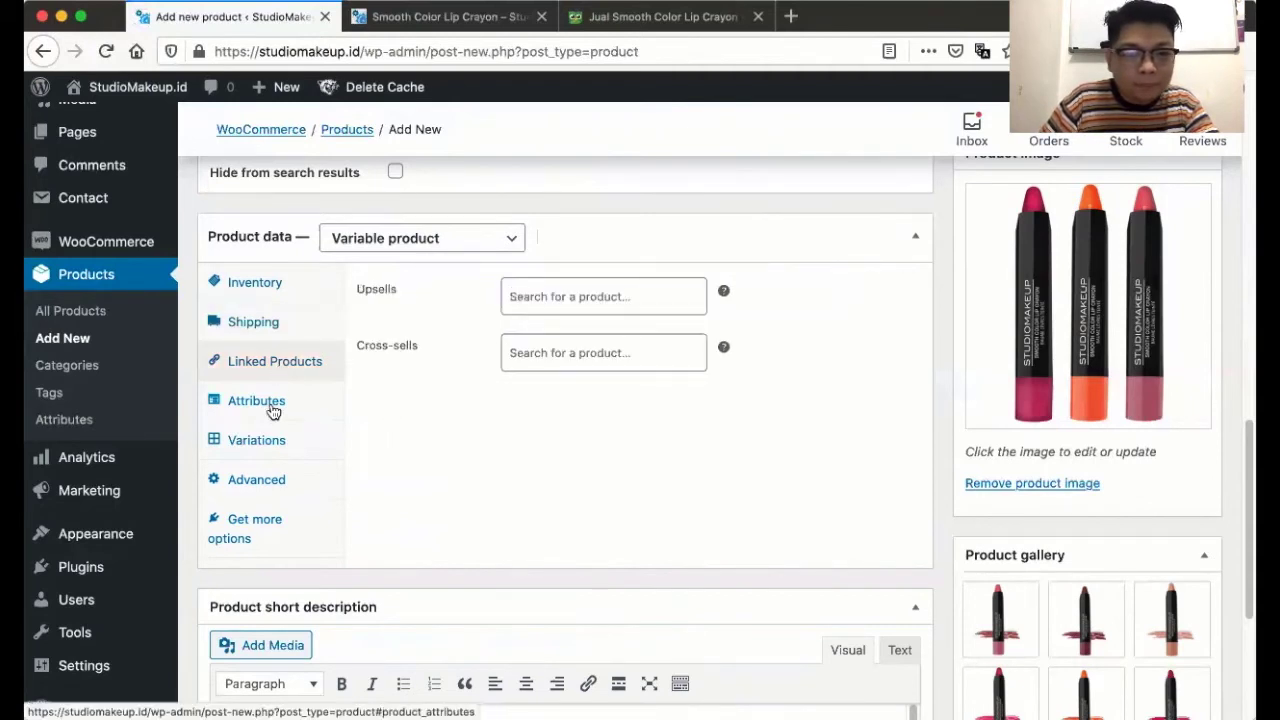
- Add a custom product attribute named 'Warna', then go to the Tokopedia listing
click(256, 402)
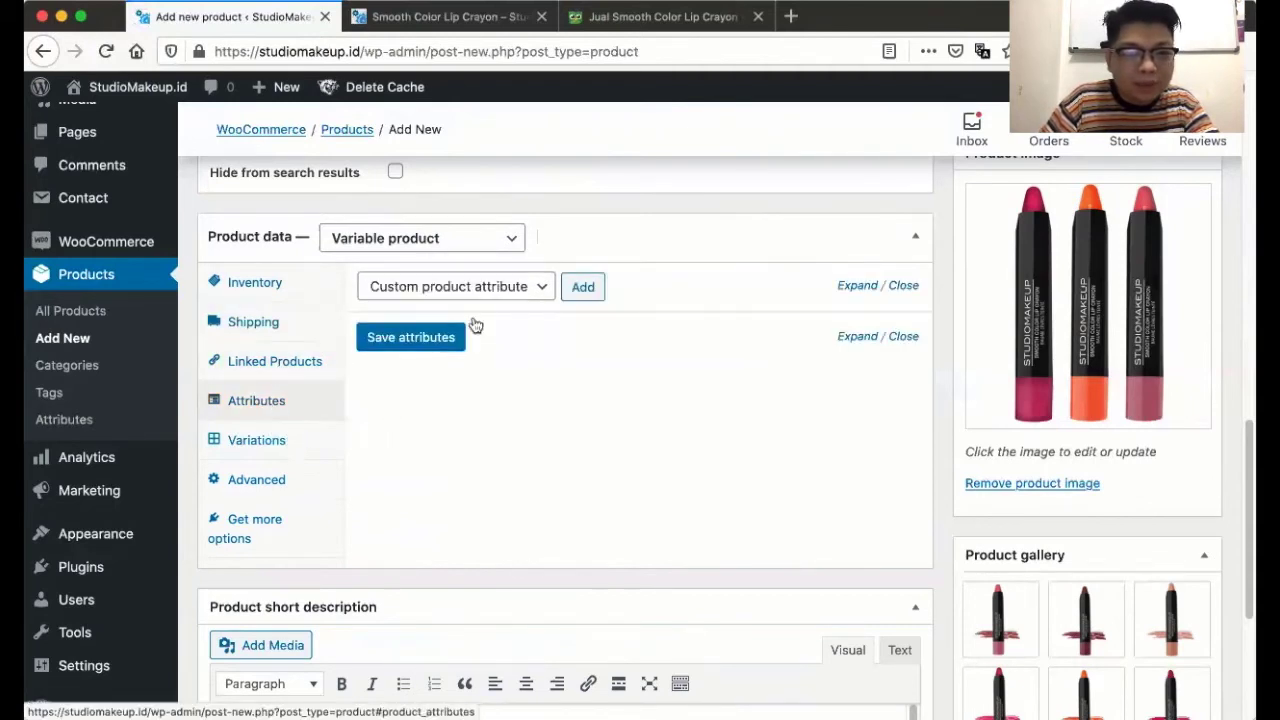
click(583, 289)
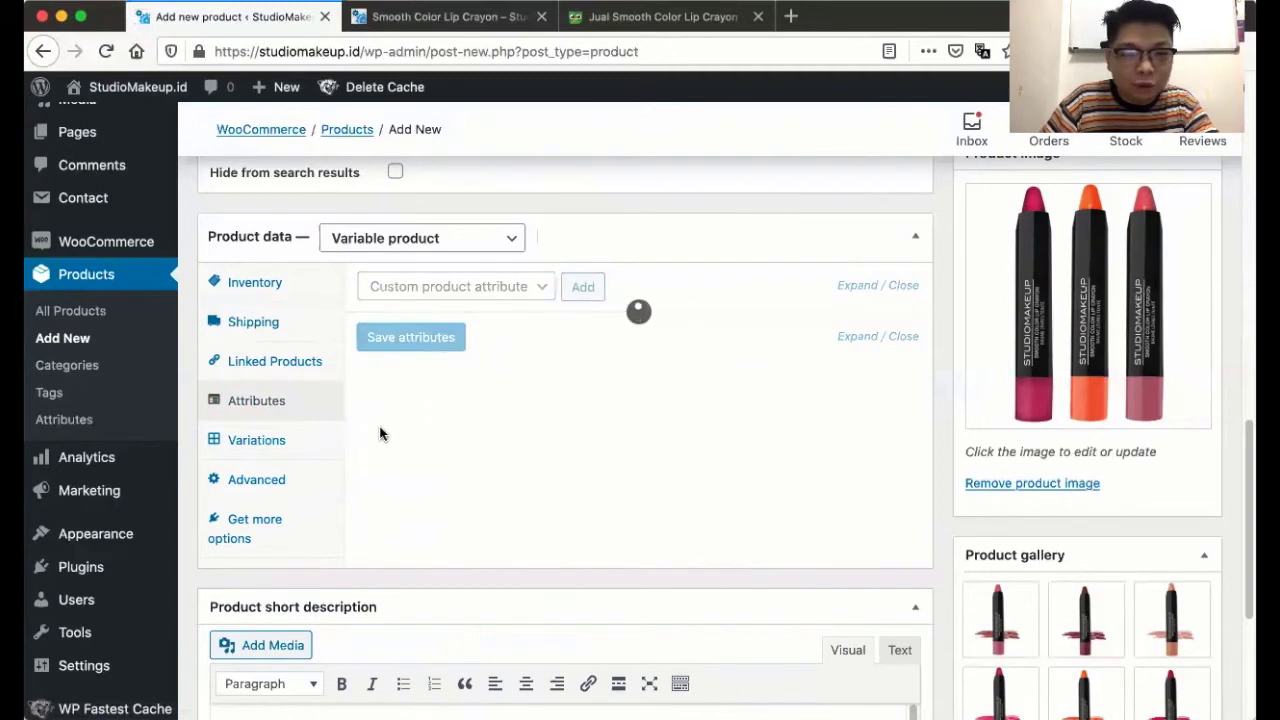
click(415, 403)
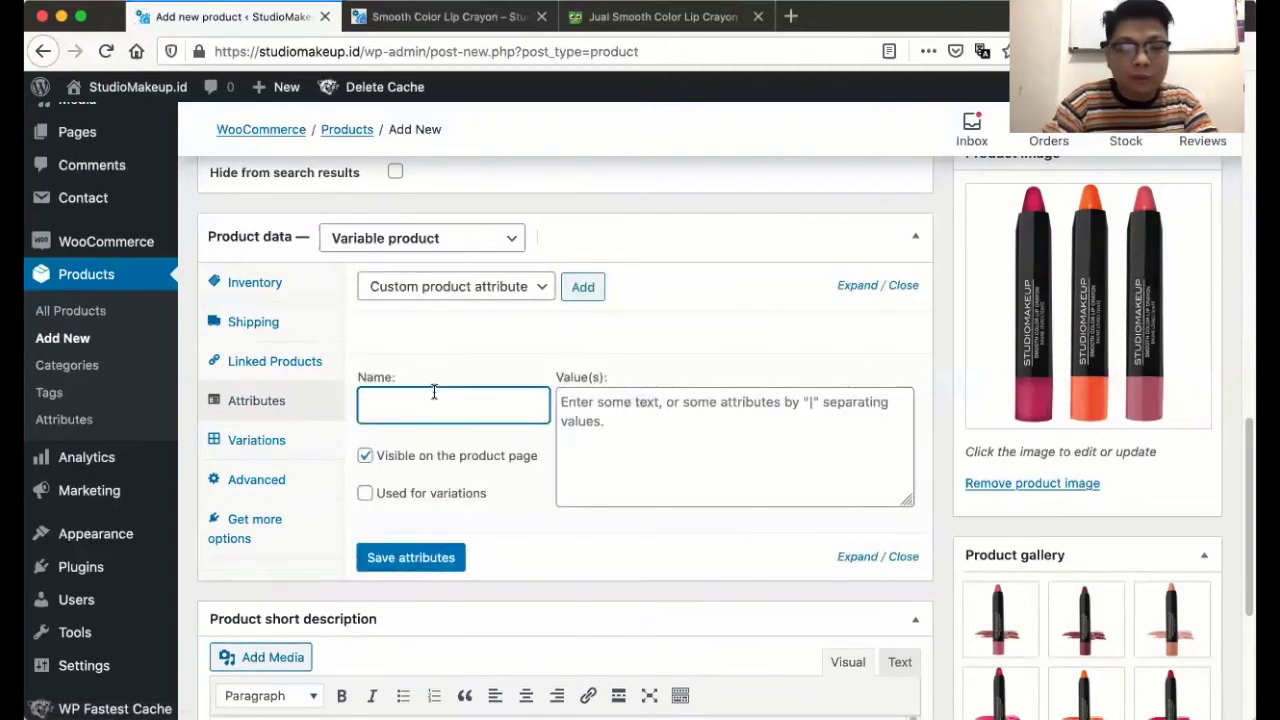
text(Warna)
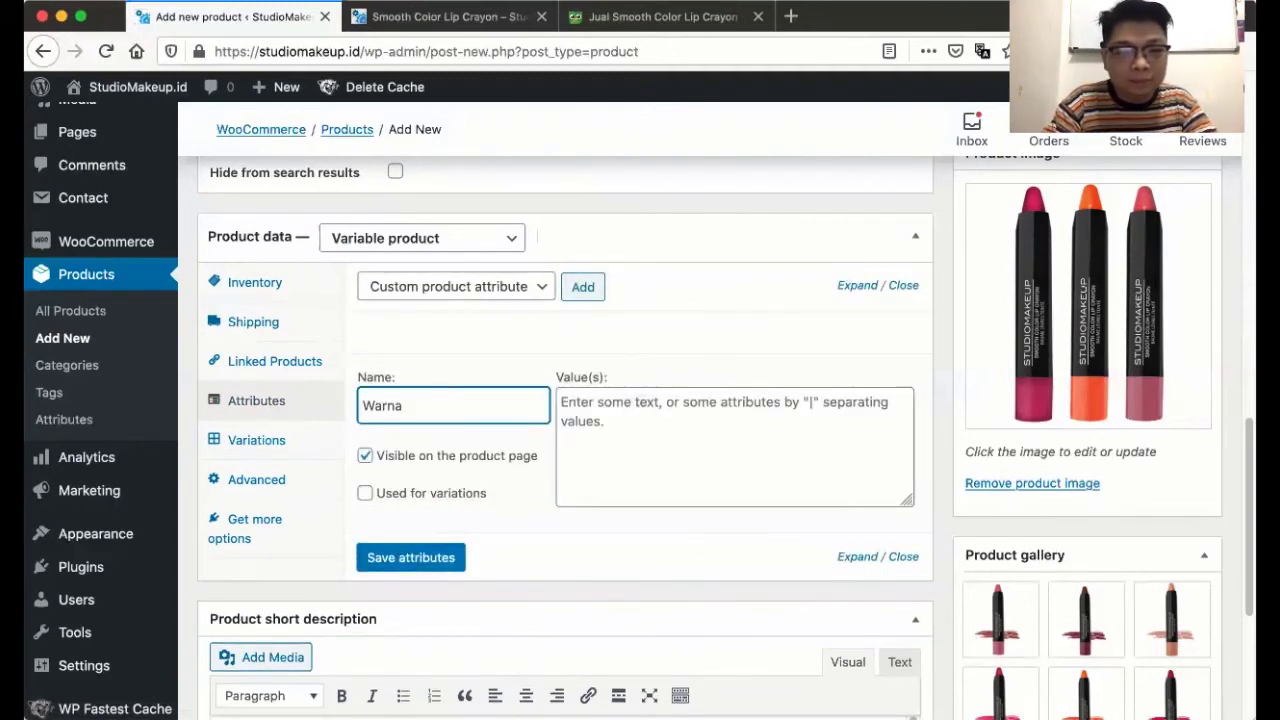
click(596, 408)
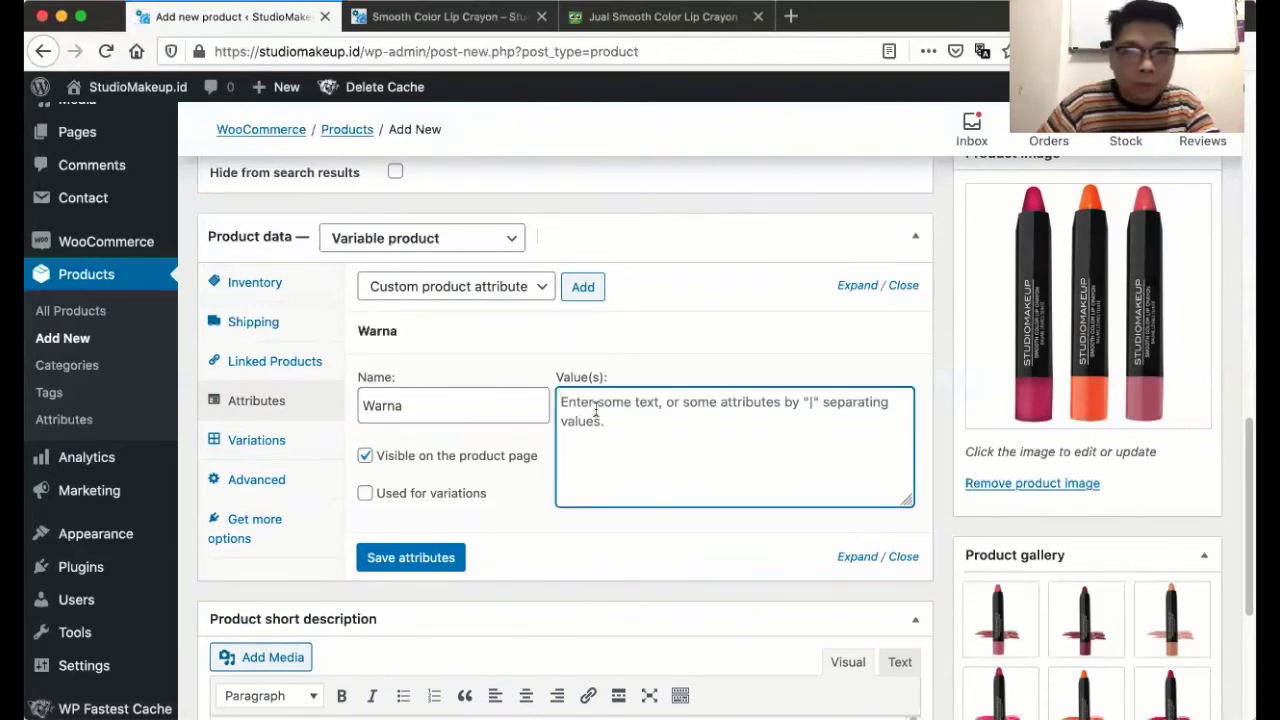
click(605, 18)
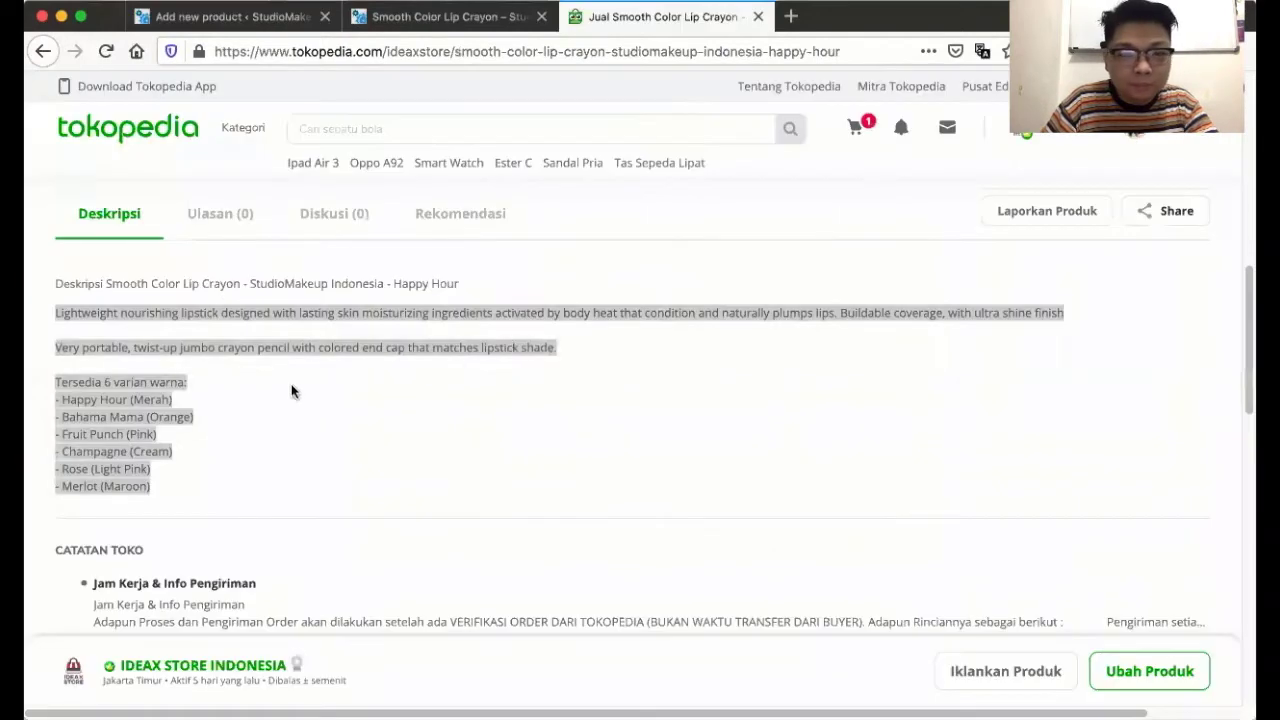
- Copy the six-colour variant list from the Tokopedia description and return to the WooCommerce editor
click(94, 409)
drag(61, 399, 220, 403)
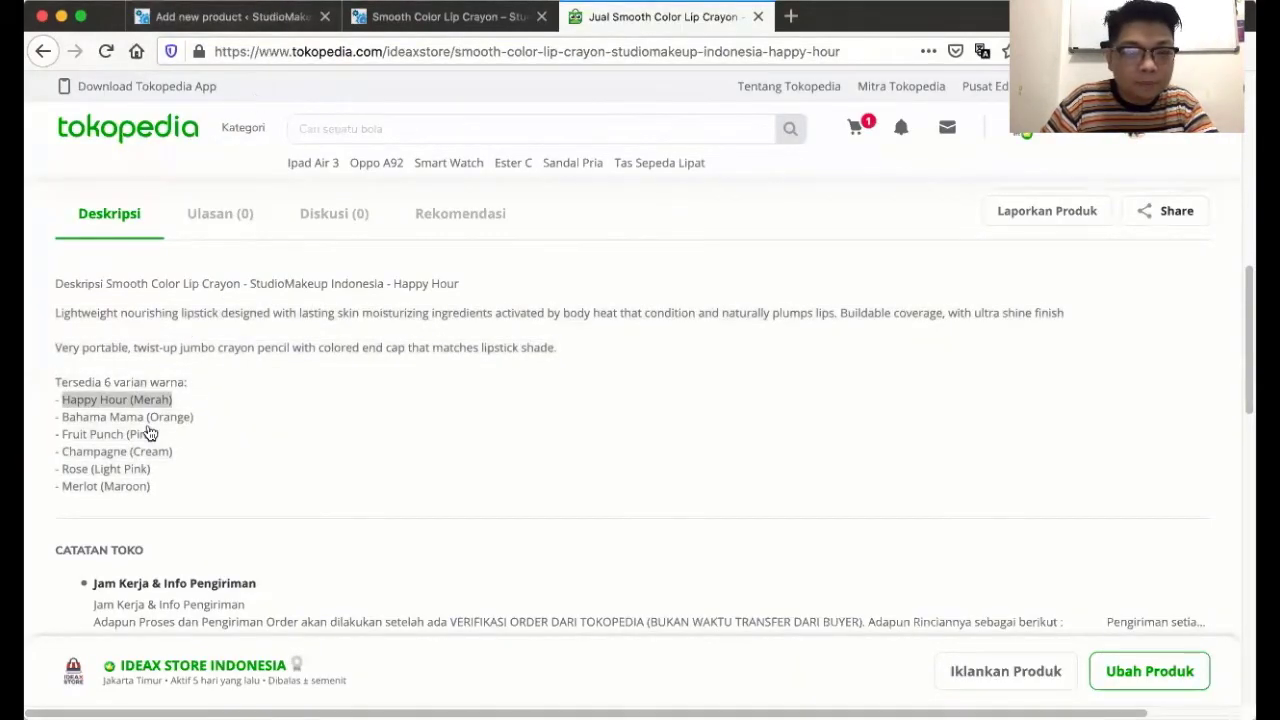
key(super+r)
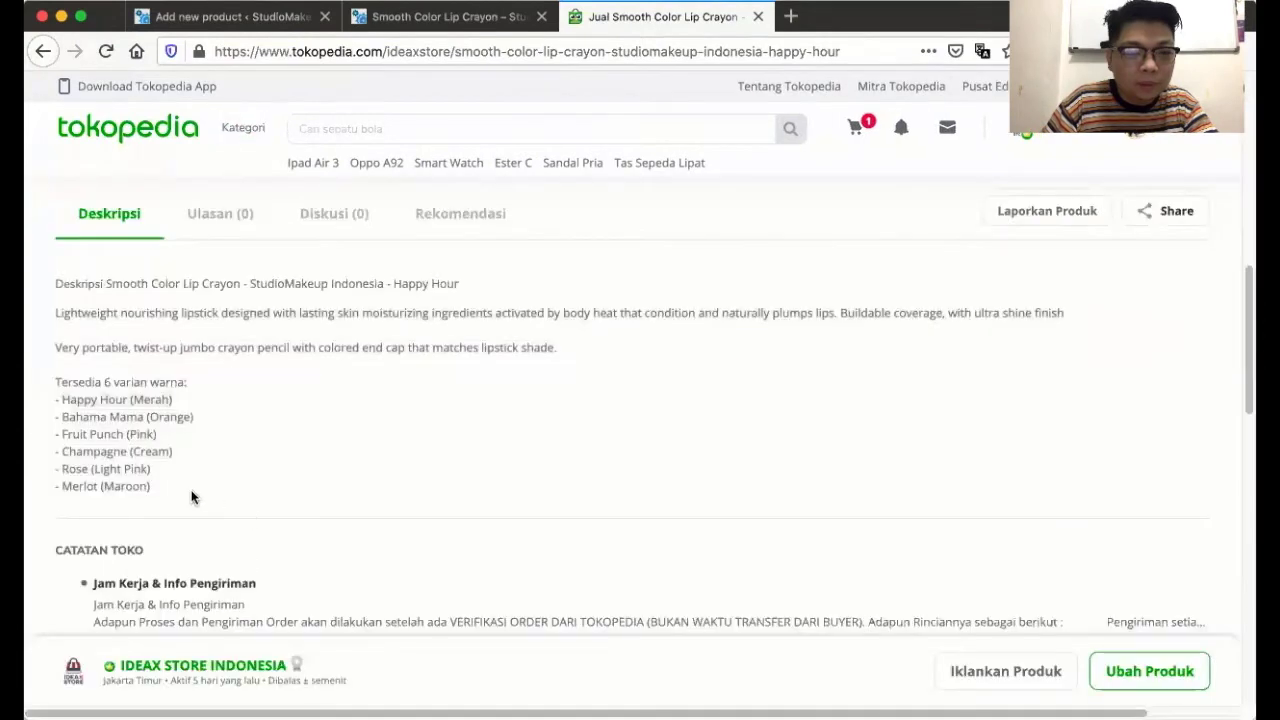
drag(193, 497, 78, 408)
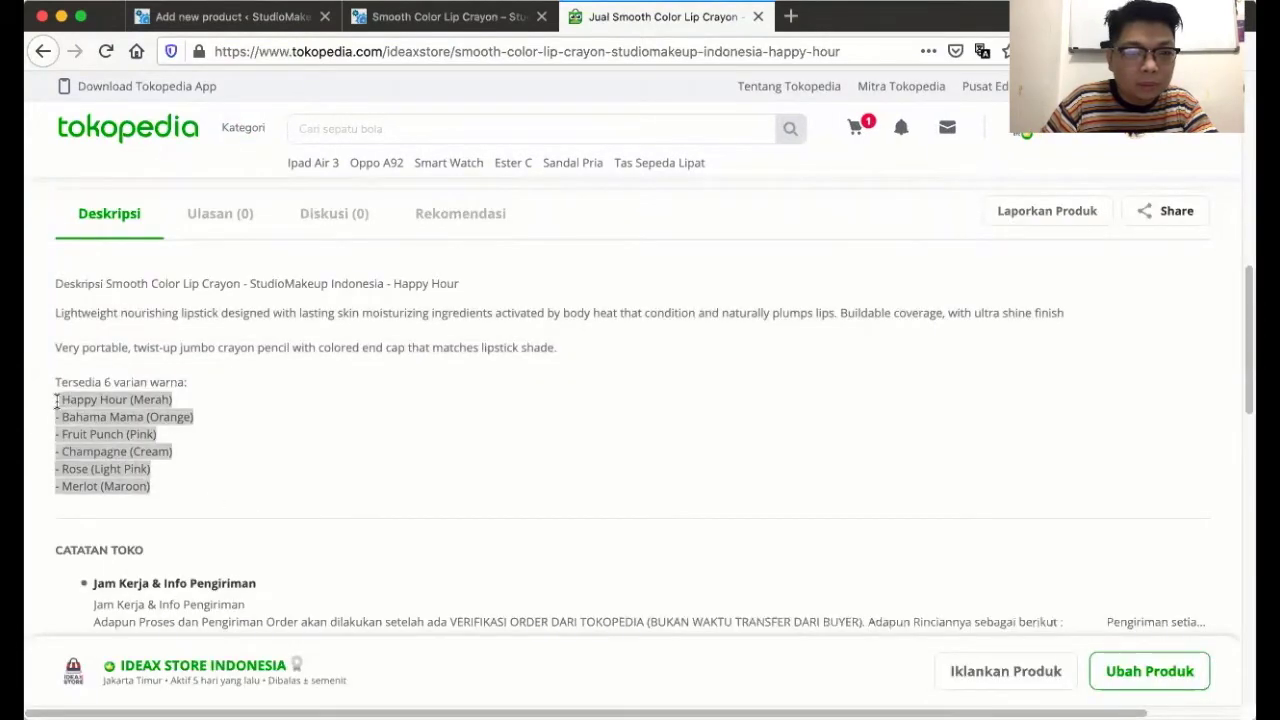
click(355, 28)
click(257, 27)
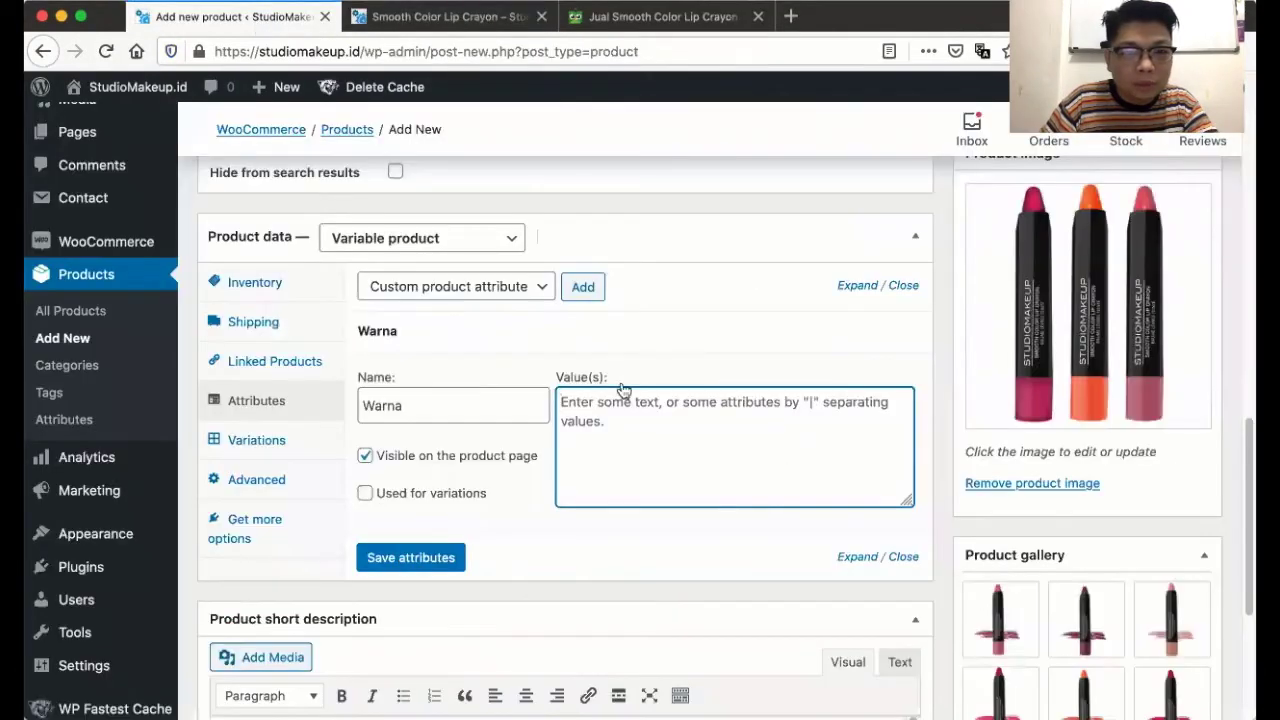
- Paste the colours into Warna's values, joining Happy Hour, Bahama Mama and Fruit Punch with ' | '
text(- Happy Hour (Merah) - Bahama Mama (Orange) - Fruit Punch (Pink) - Champagne (Cream) - Rose (Light Pink) - Merlot (Maroon))
click(569, 399)
key(BackSpace)
key(BackSpace)
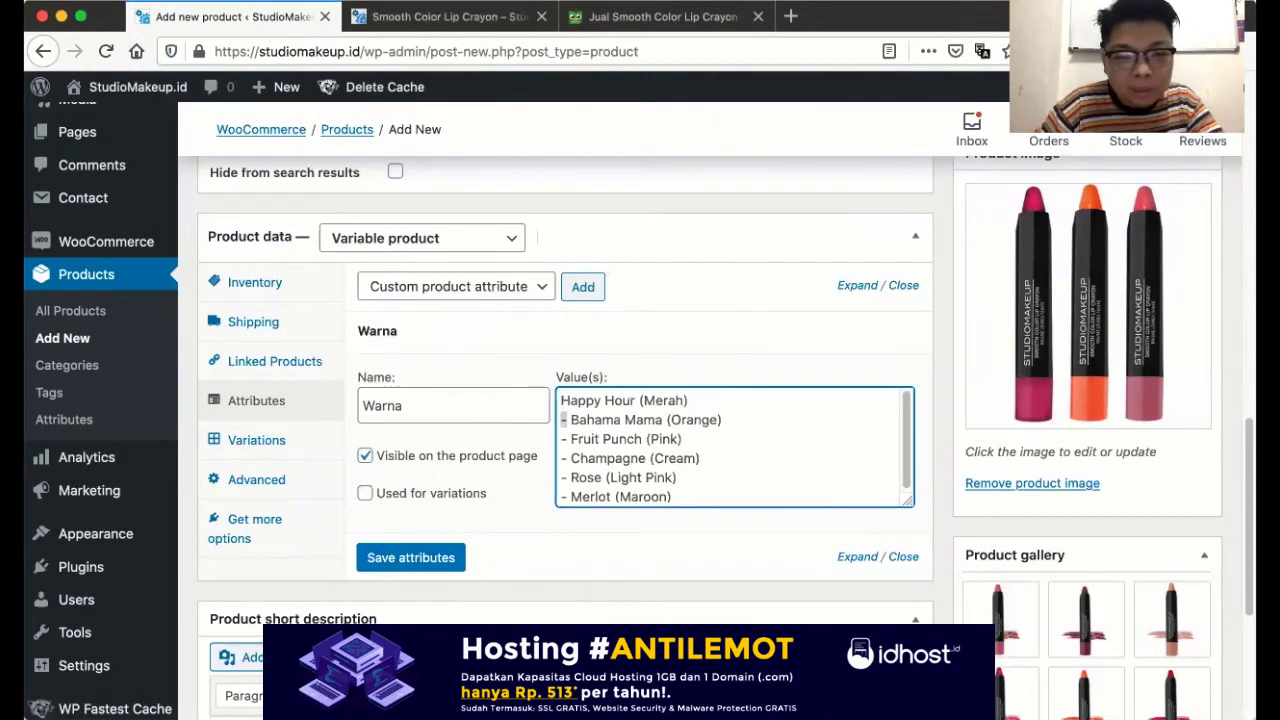
key(BackSpace)
key(BackSpace)
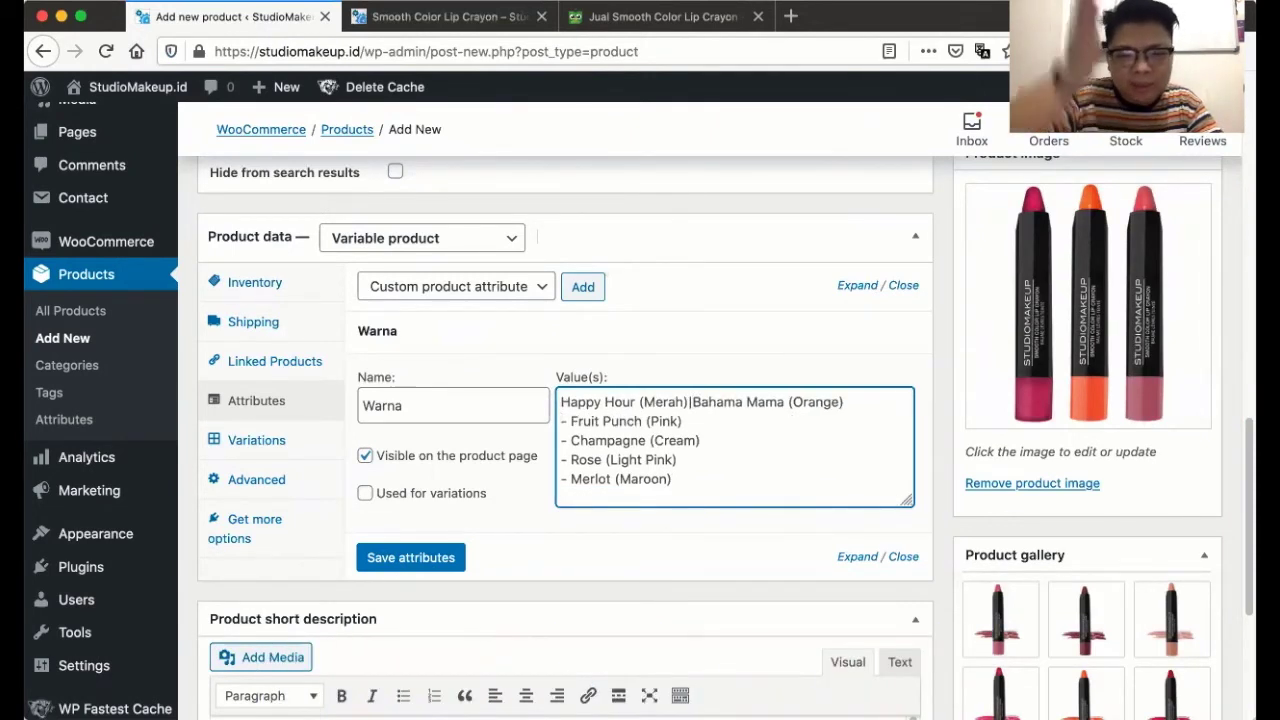
text(|)
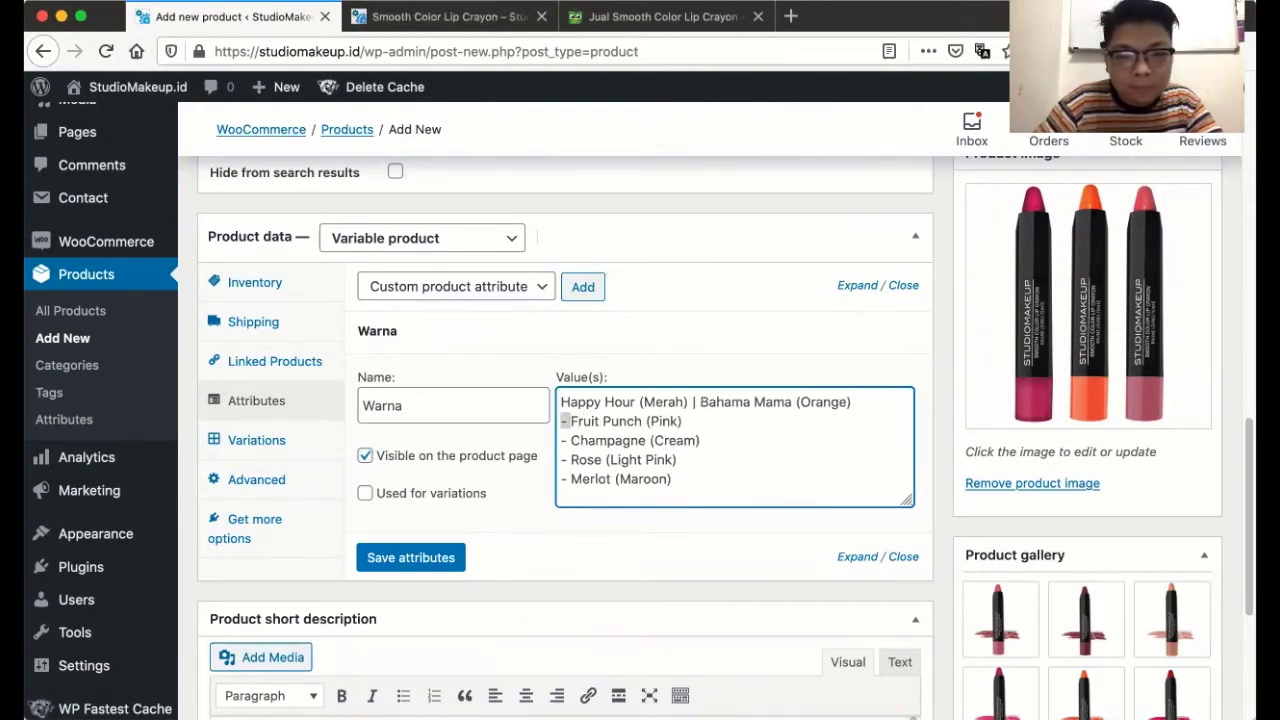
key(BackSpace)
key(BackSpace)
text(|)
- Join Champagne, Rose and Merlot with ' | ' as well and save the Warna attribute
key(End)
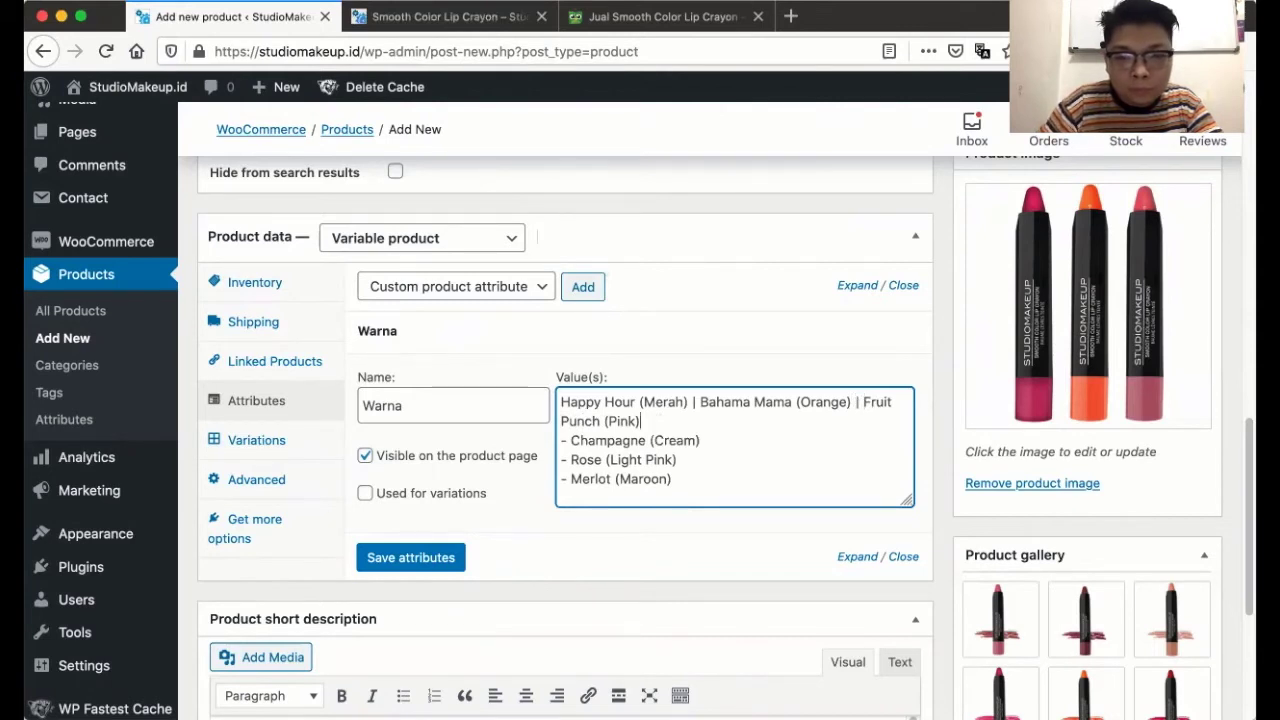
key(BackSpace)
key(BackSpace)
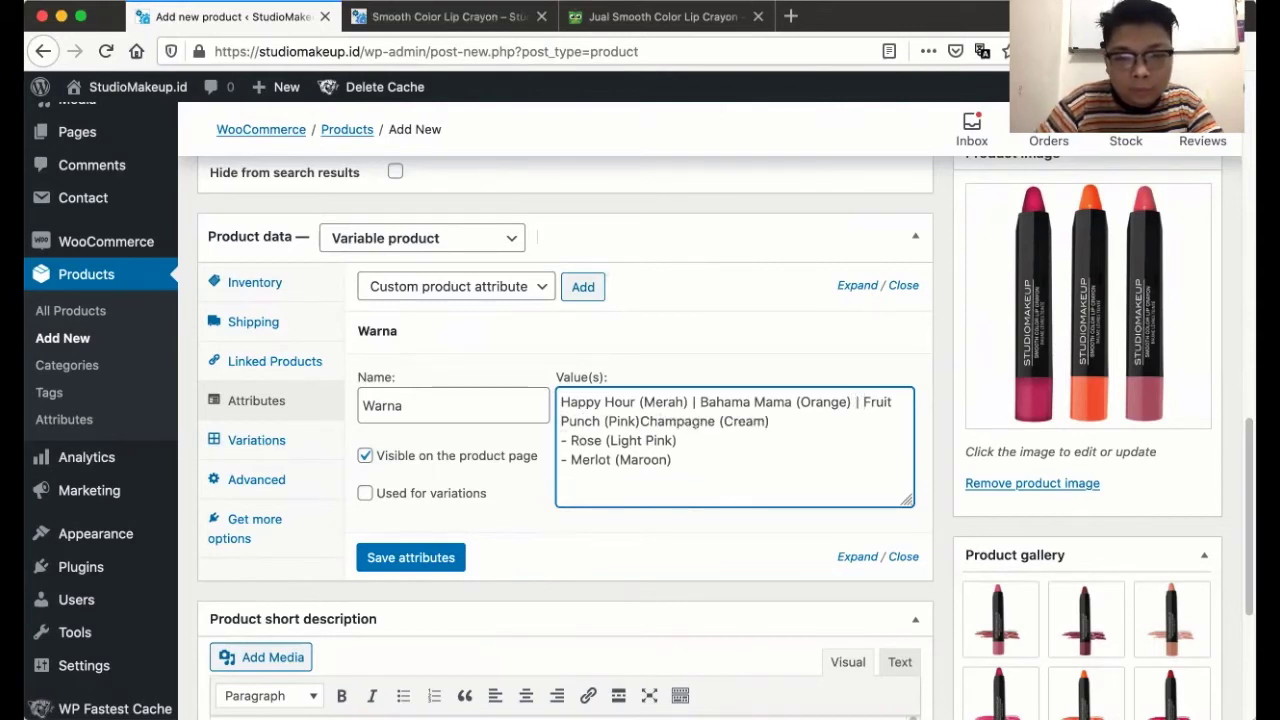
text(|)
key(Down)
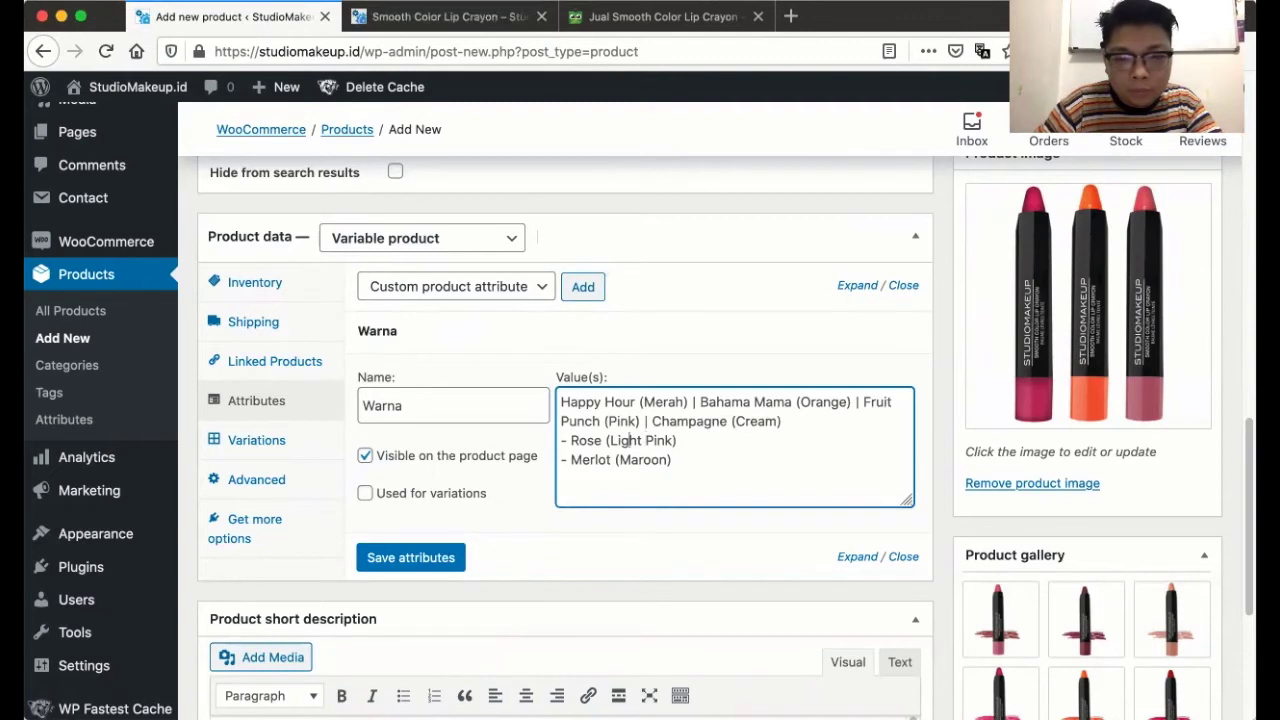
key(Left)
key(Left)
key(Left)
key(Left)
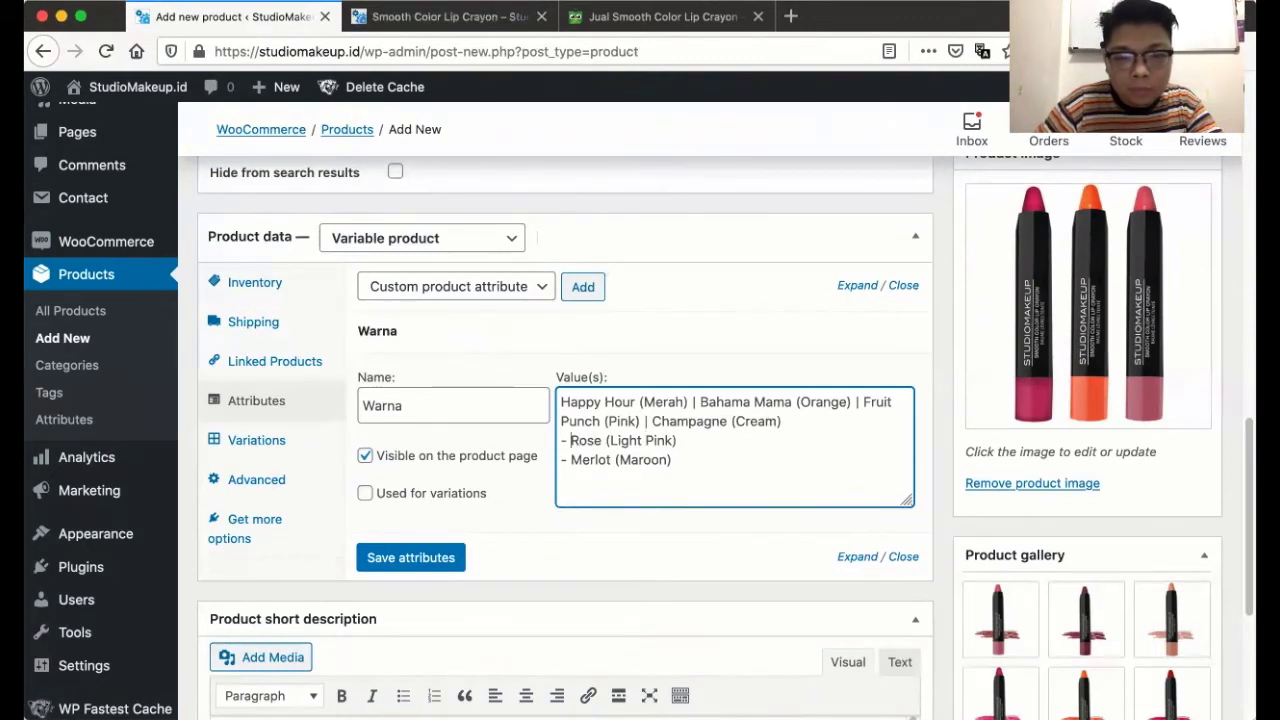
key(BackSpace)
key(BackSpace)
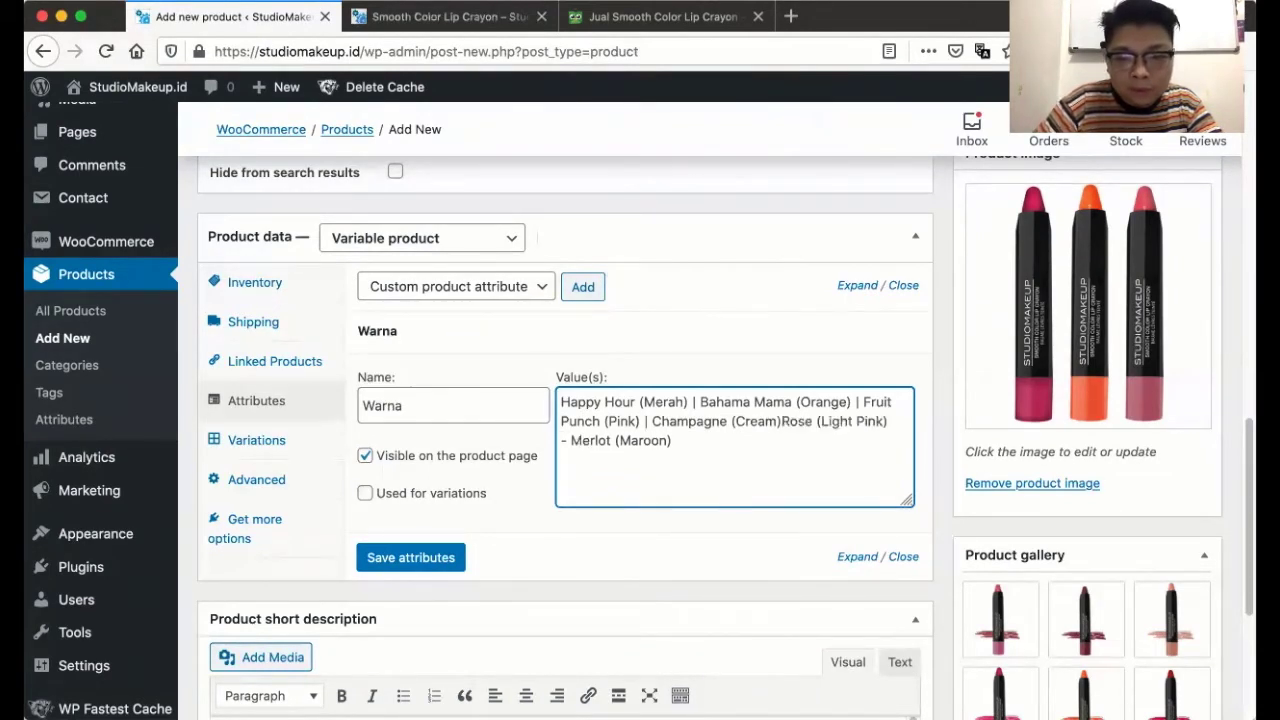
text(|)
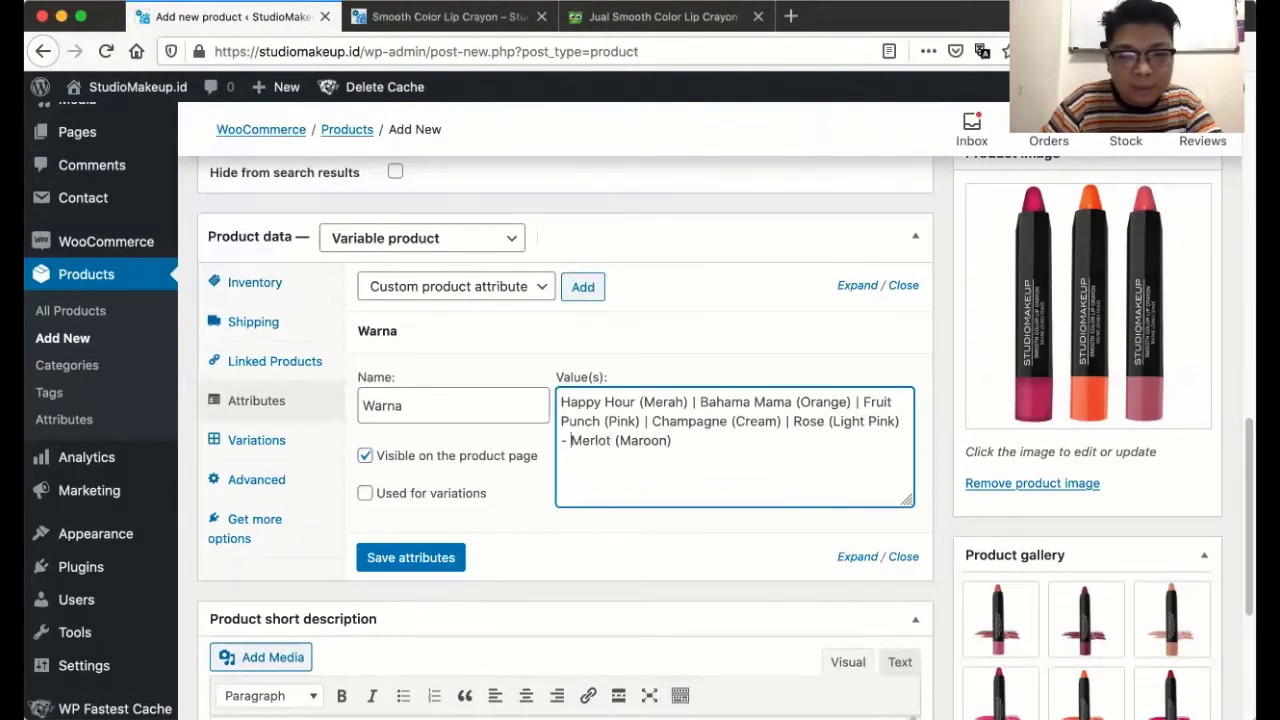
key(BackSpace)
key(BackSpace)
key(BackSpace)
text(|)
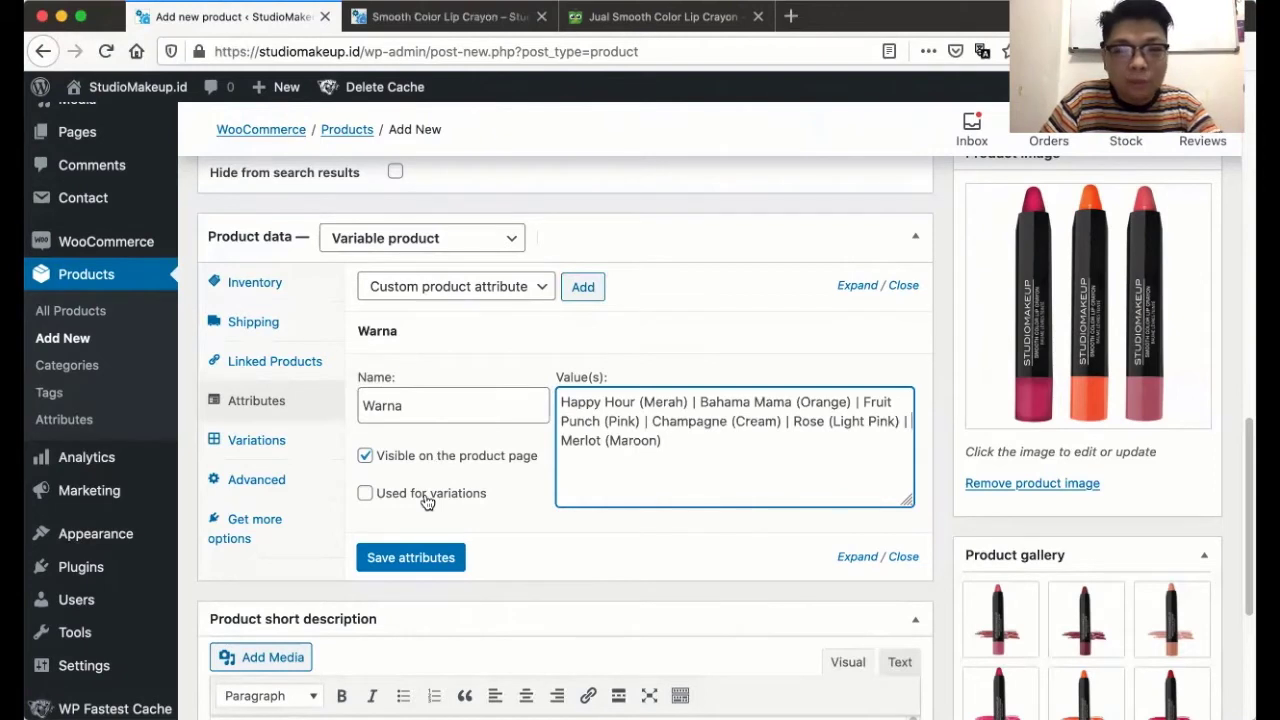
click(434, 557)
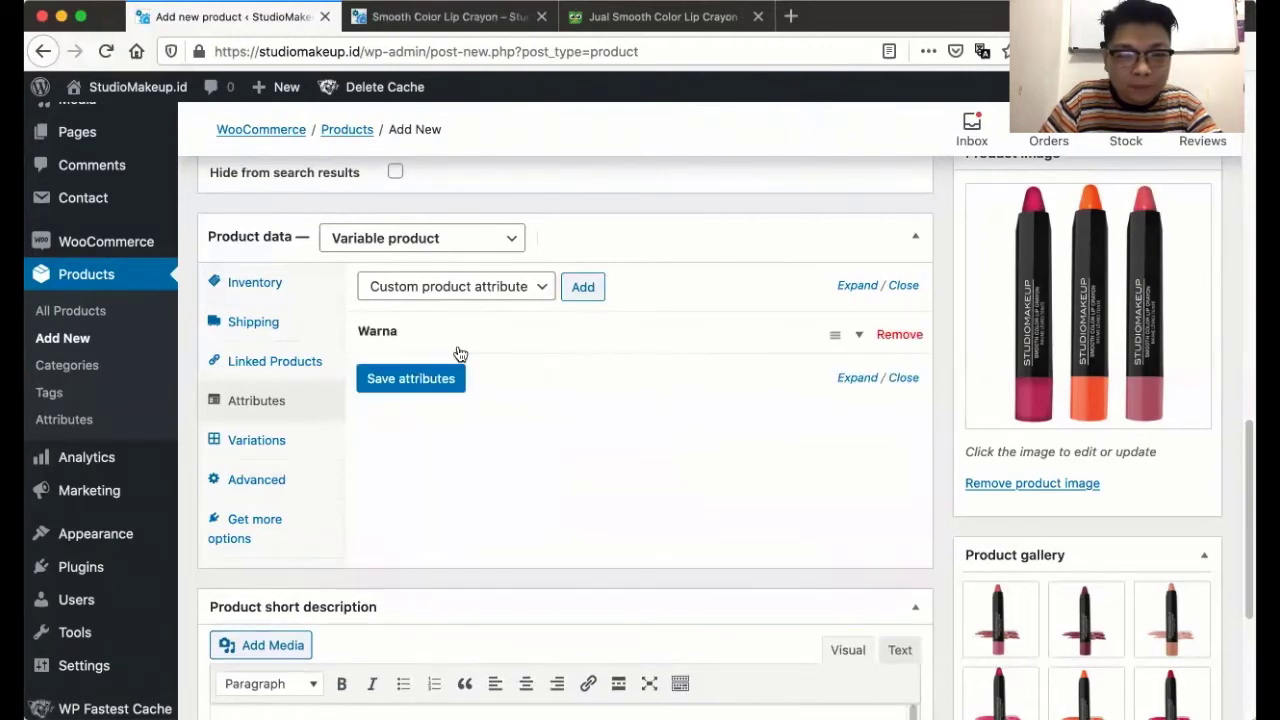
- Preview the draft and verify Additional information lists all six Warna shades, then go back to the editor
scroll(1054, 425, up, 3)
scroll(1054, 425, up, 5)
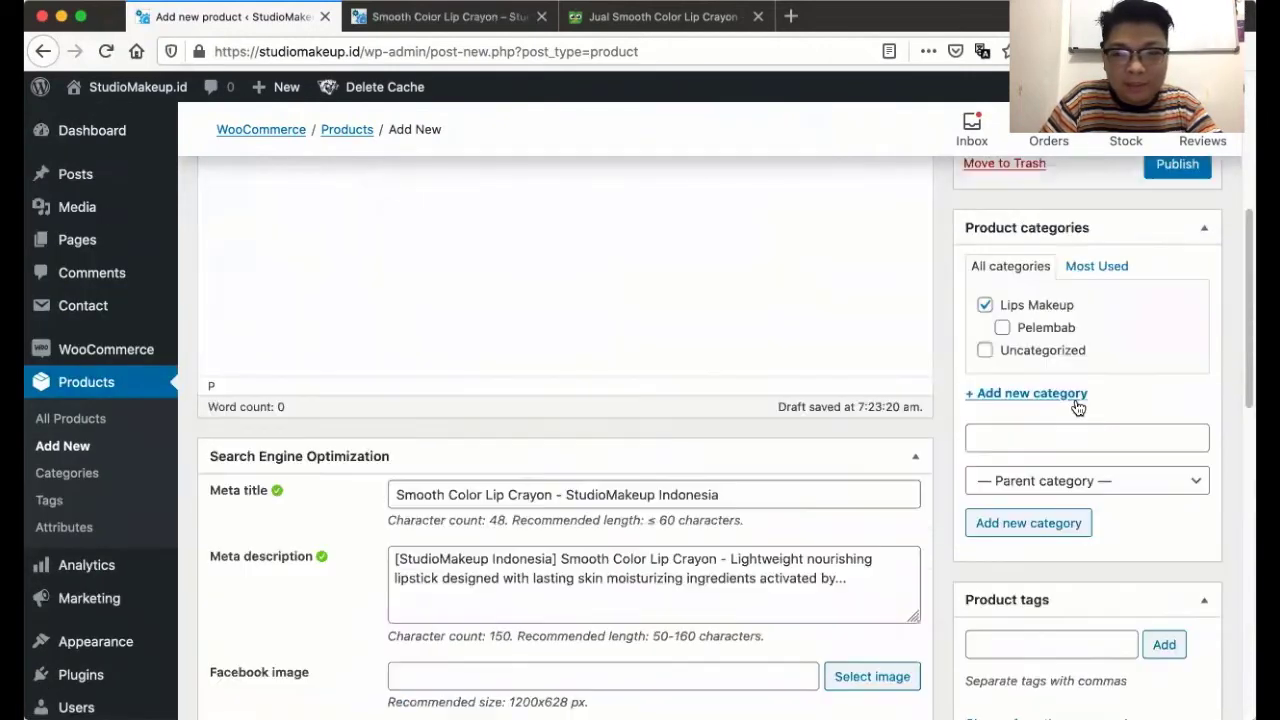
scroll(1077, 406, up, 4)
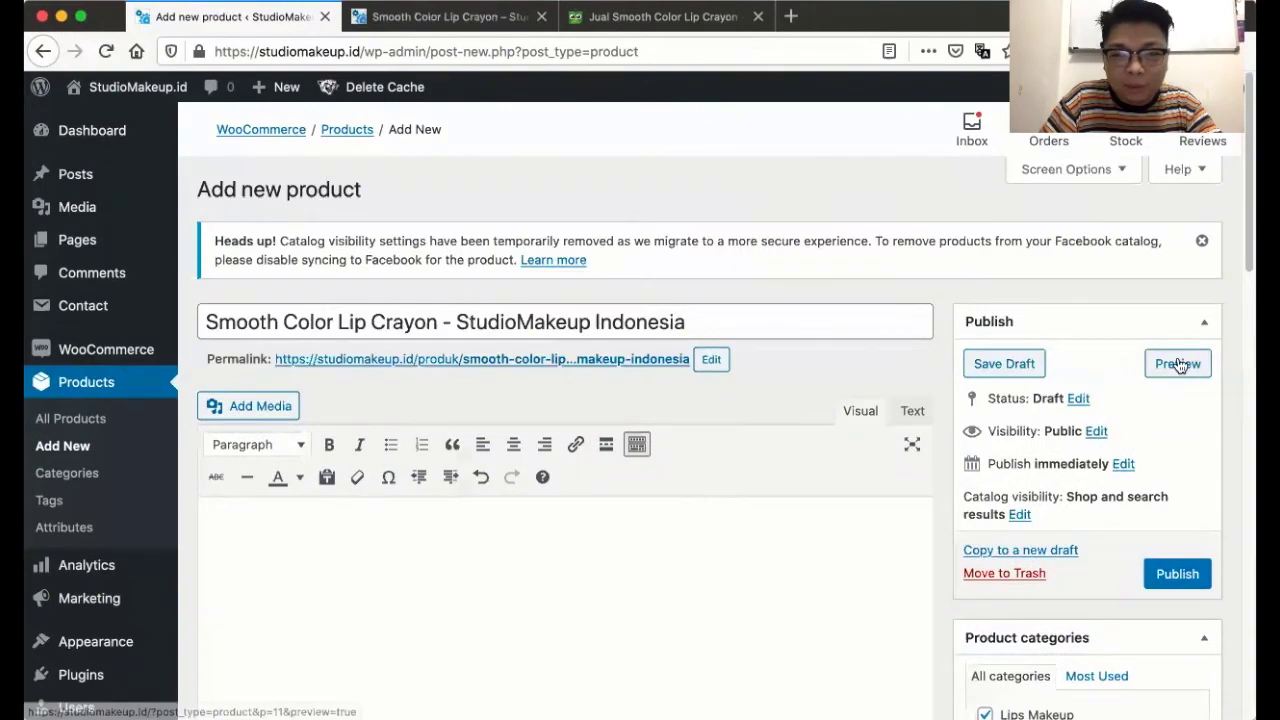
click(1176, 364)
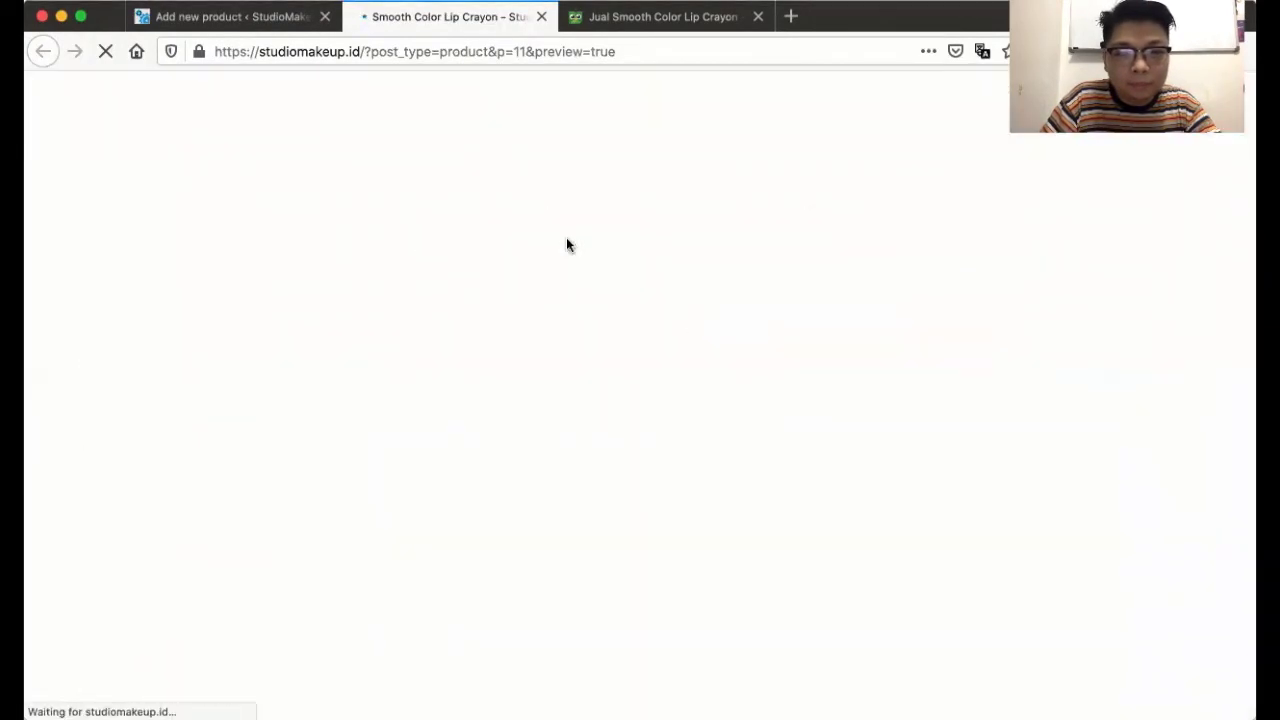
scroll(567, 245, down, 15)
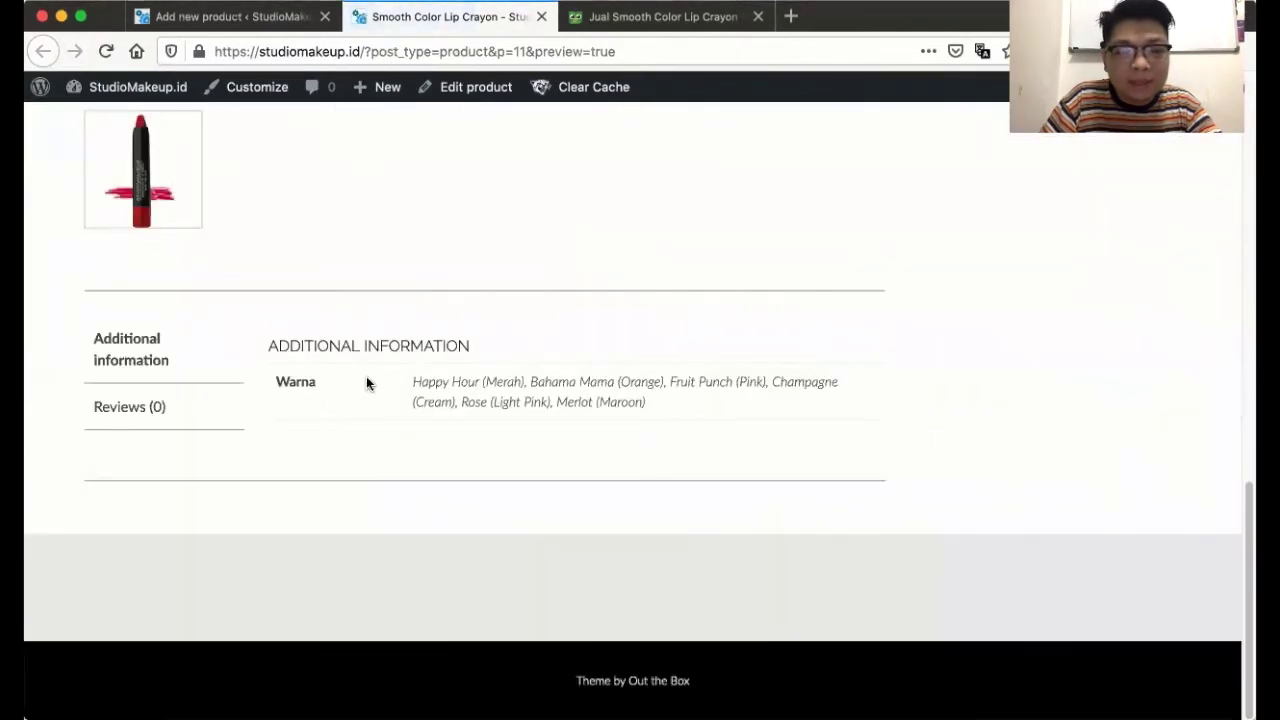
drag(414, 381, 428, 381)
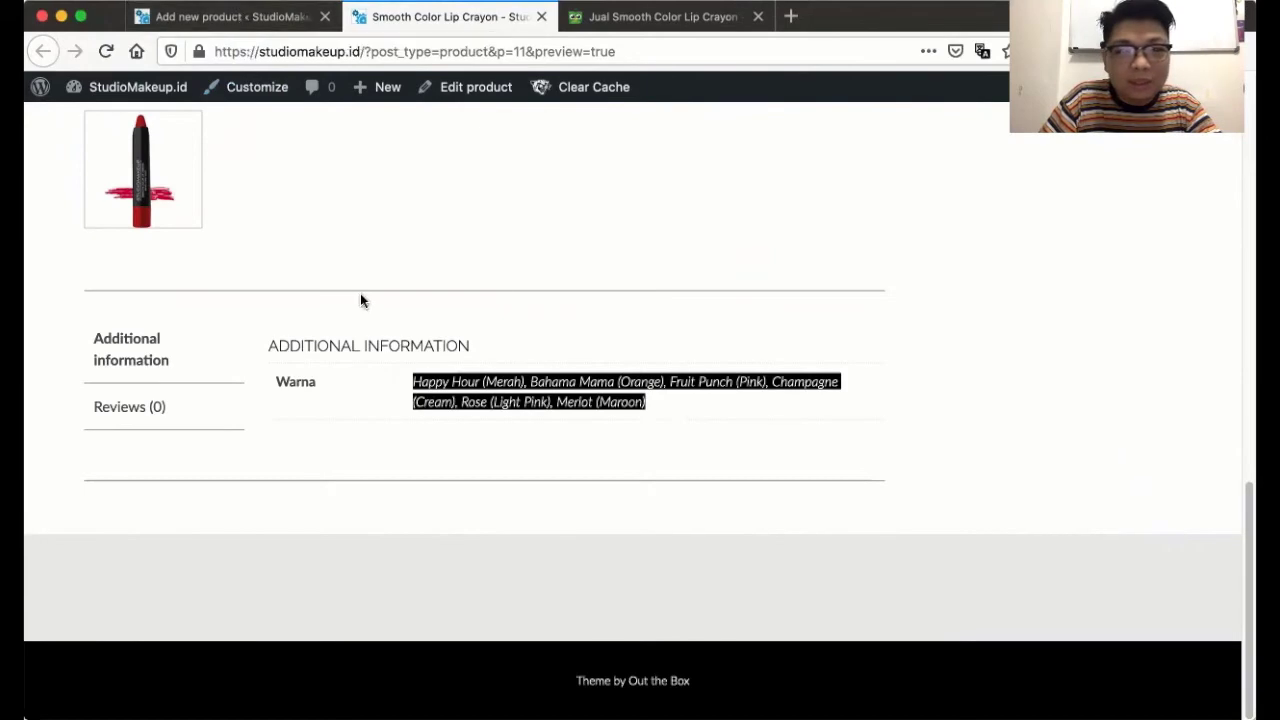
scroll(576, 303, up, 8)
scroll(590, 297, down, 3)
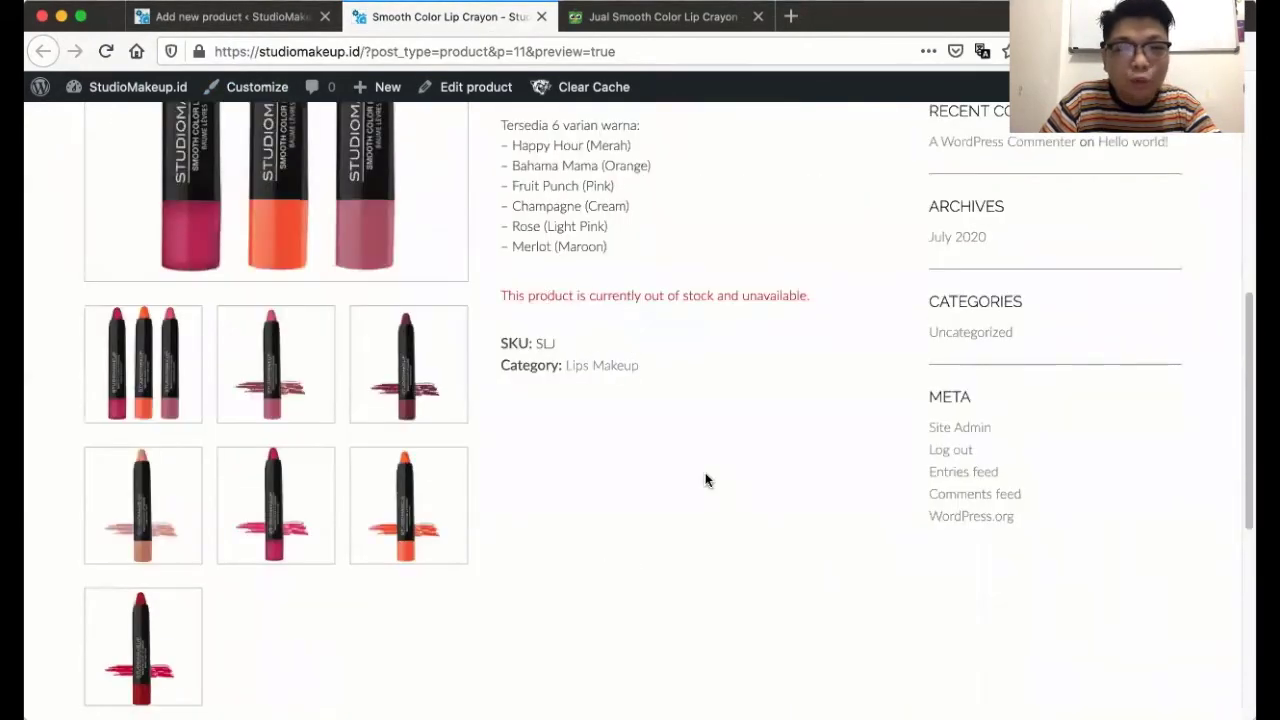
click(182, 18)
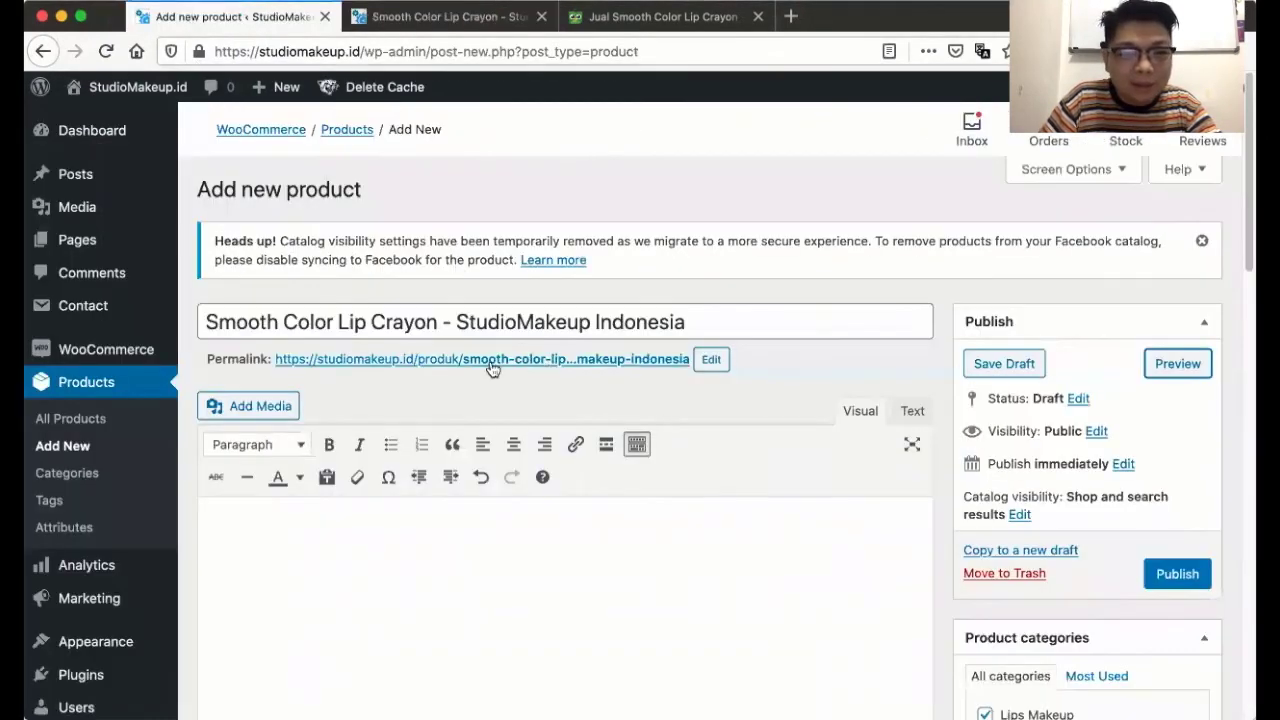
- Enable Warna for variations and save the attribute
scroll(484, 365, down, 3)
scroll(484, 365, down, 10)
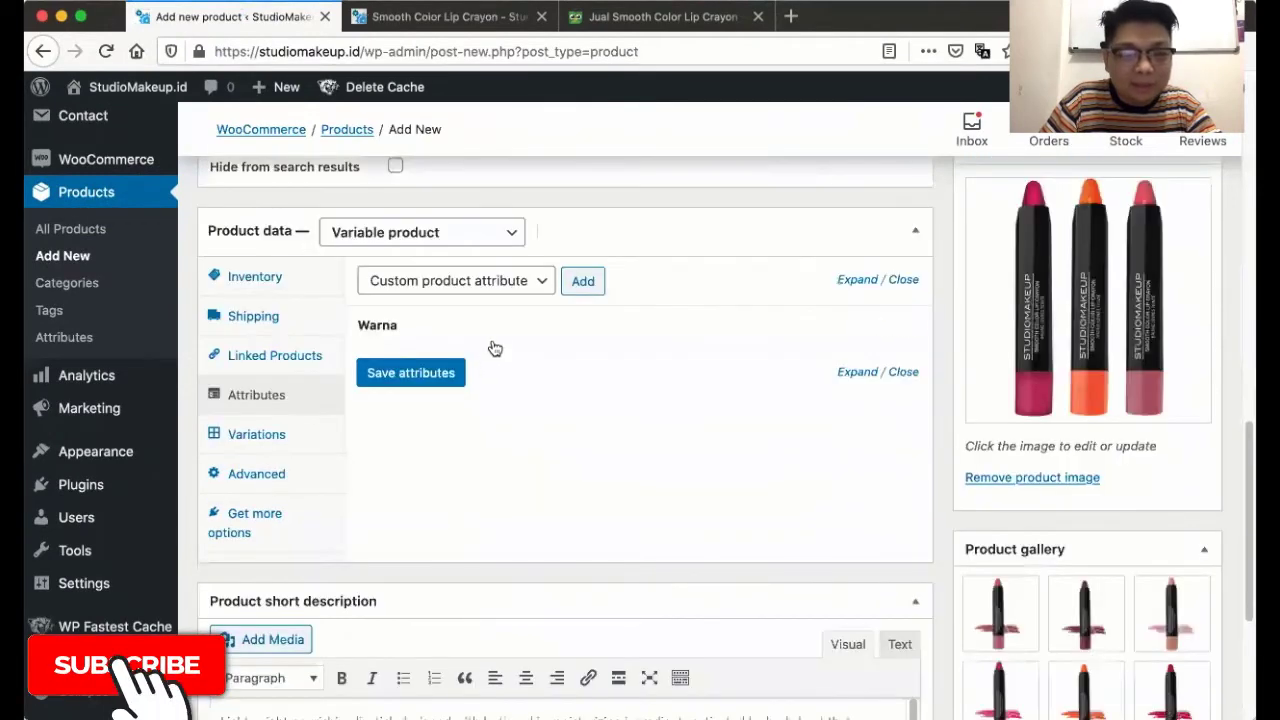
click(490, 336)
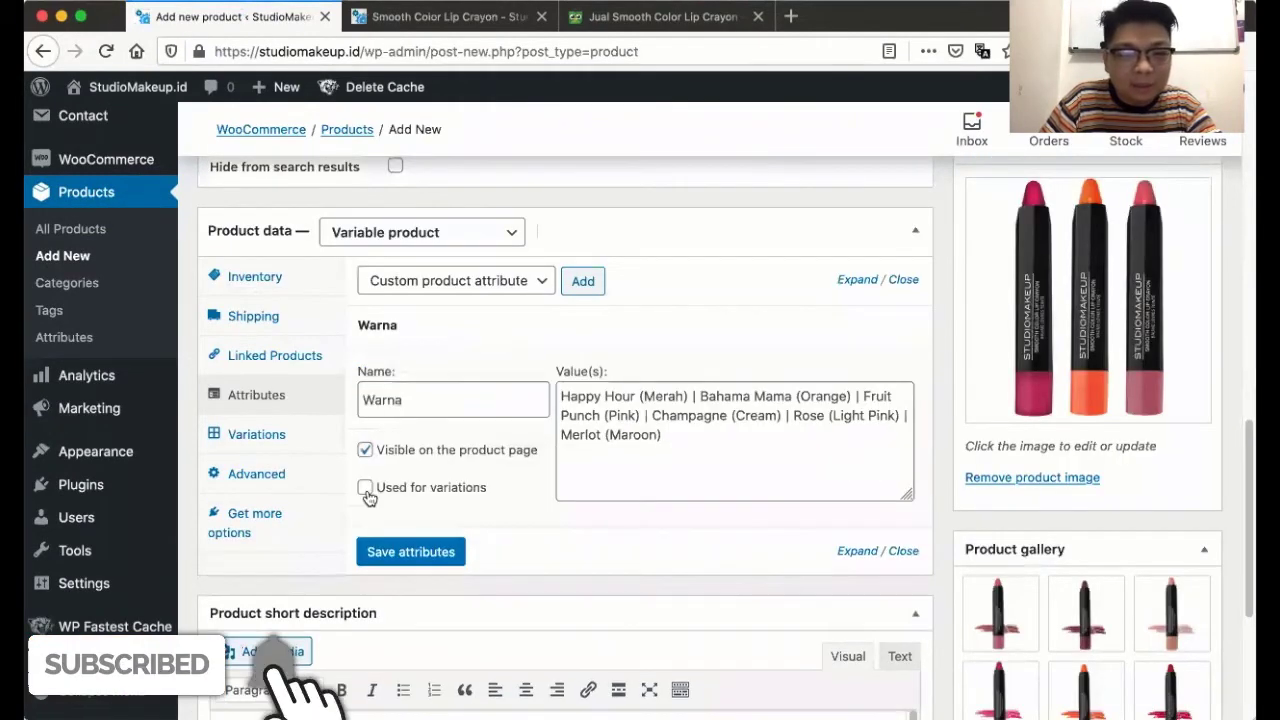
click(365, 488)
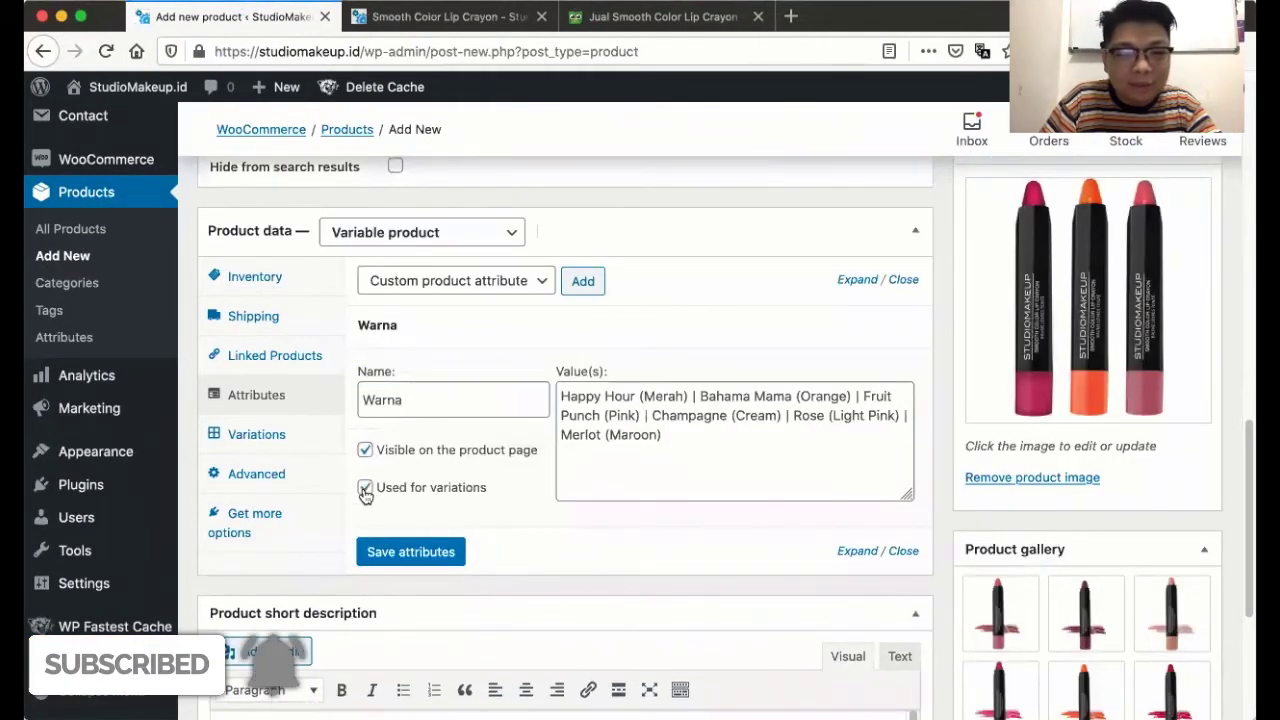
click(425, 555)
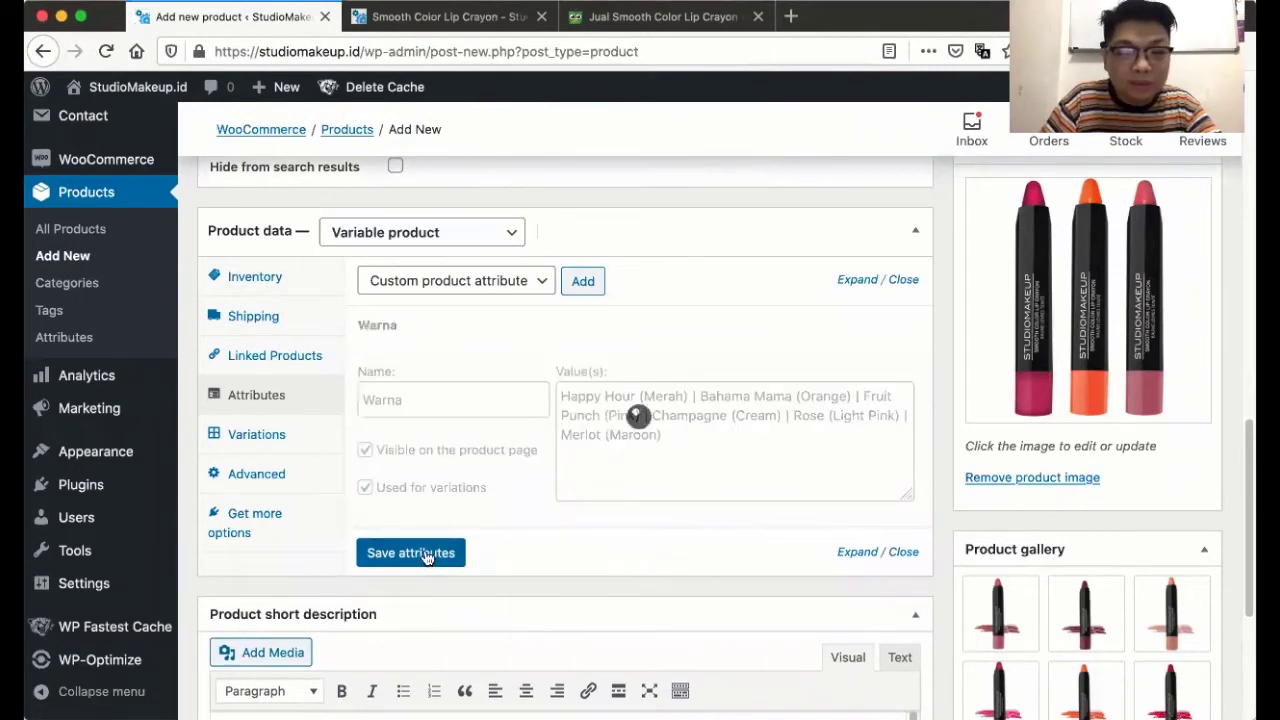
- Add six single variations in the Variations section
click(236, 436)
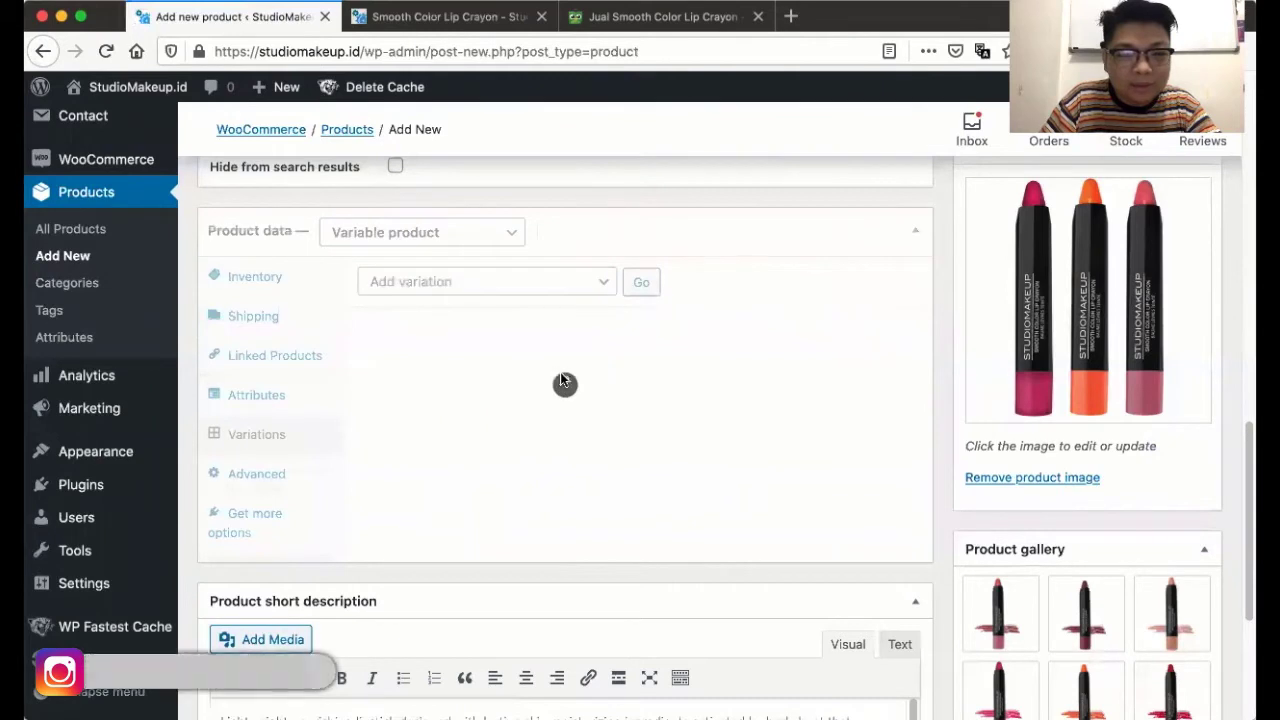
click(521, 286)
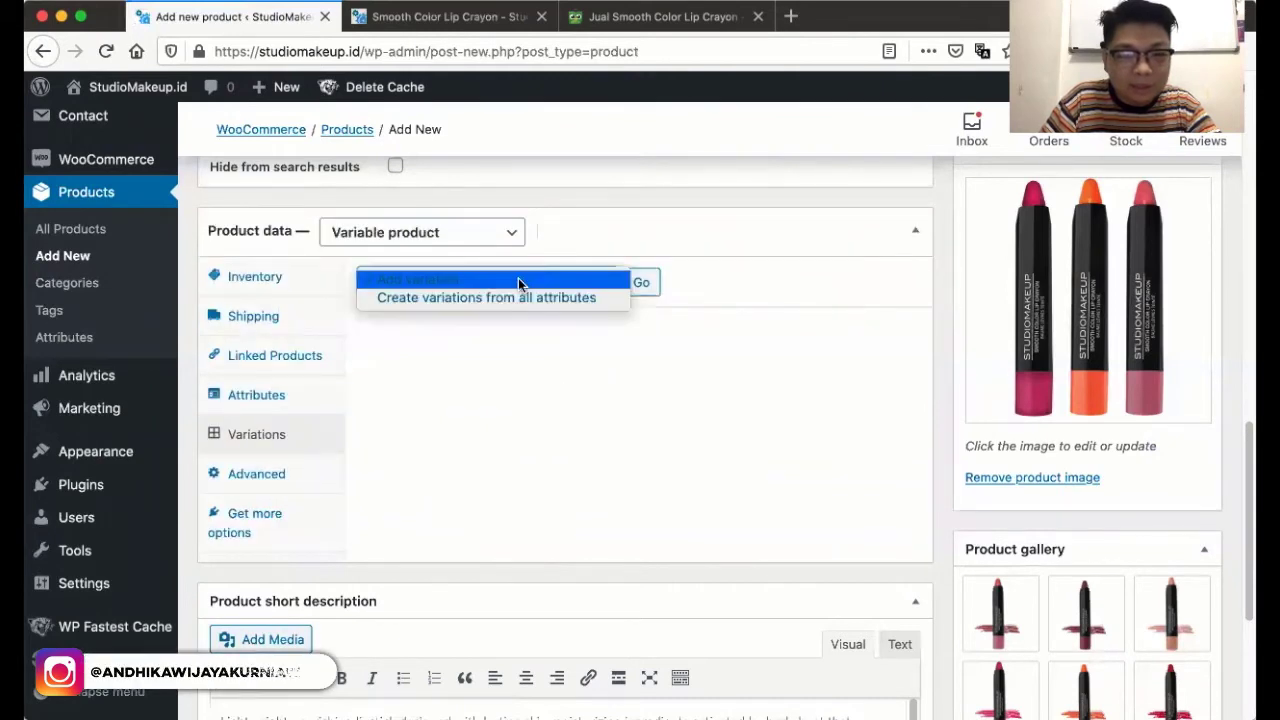
click(521, 279)
click(640, 285)
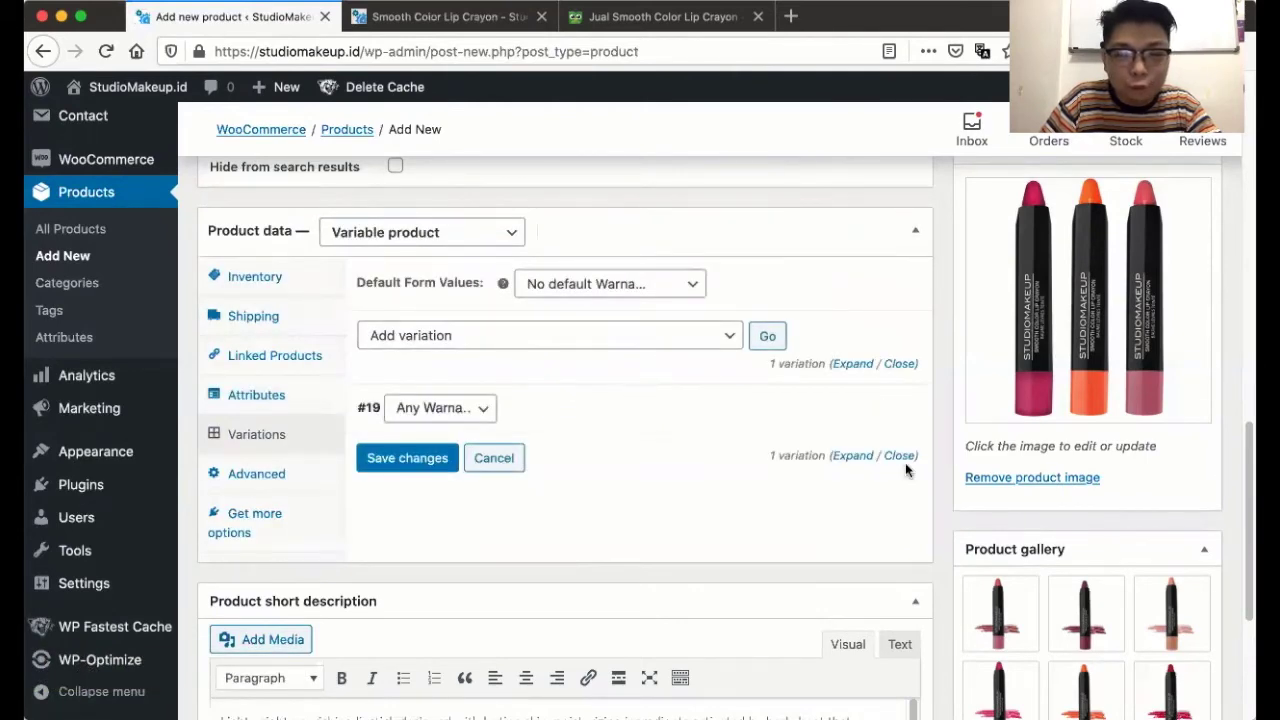
scroll(908, 466, down, 3)
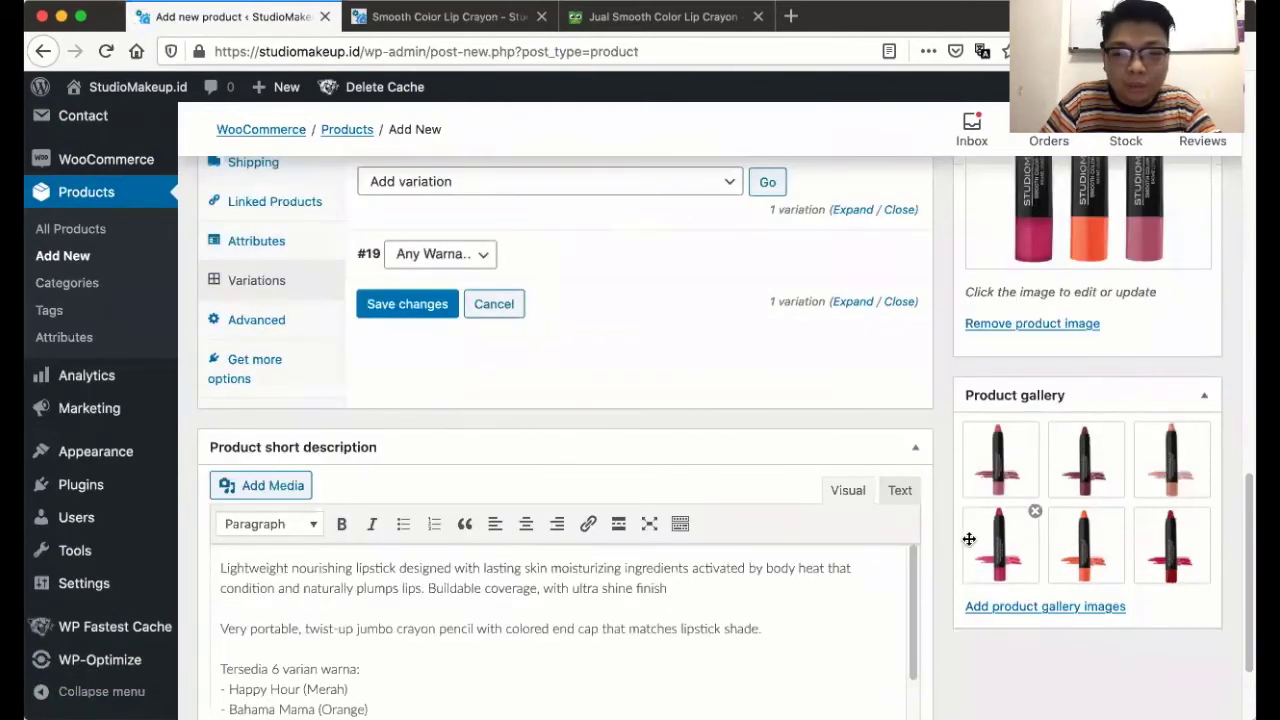
scroll(620, 368, up, 1)
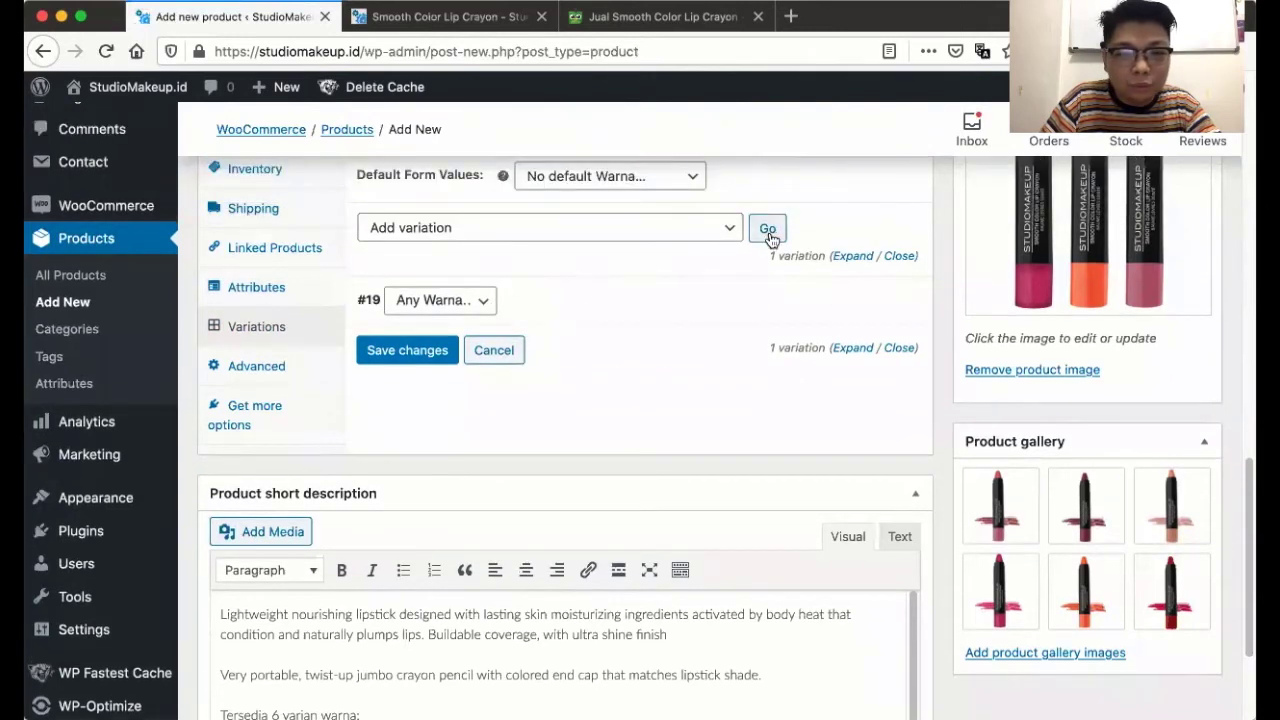
click(768, 233)
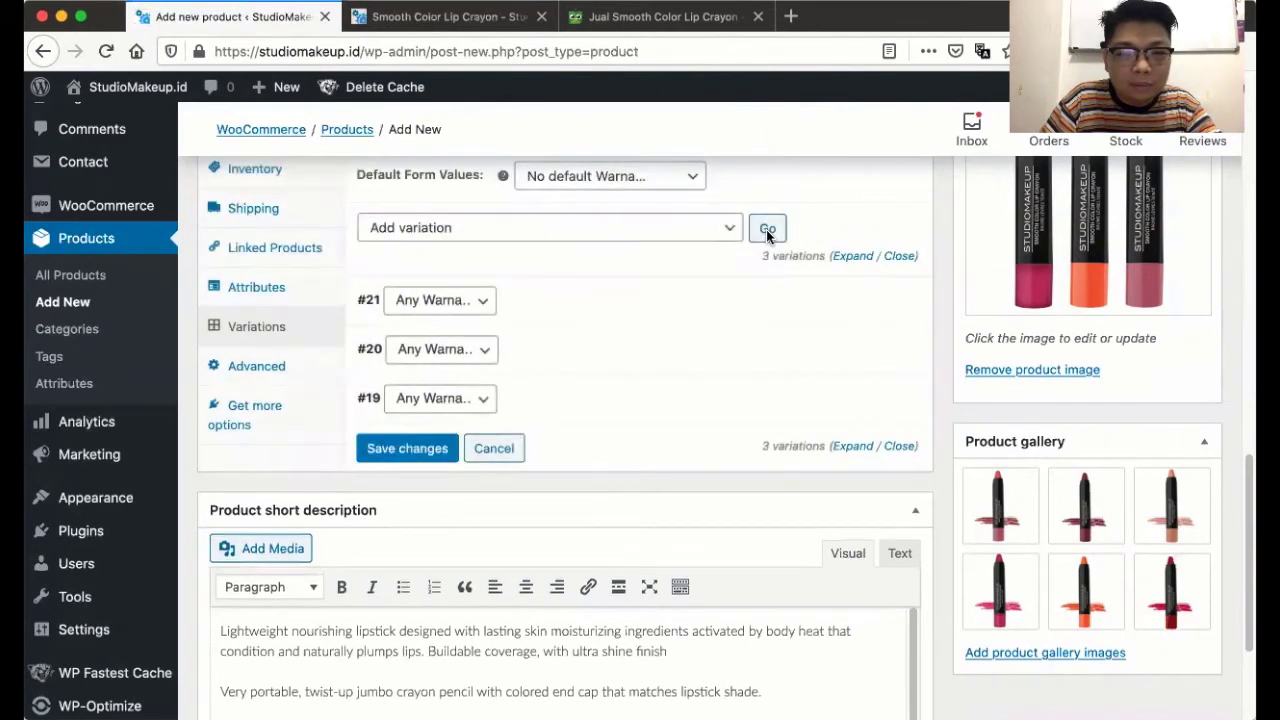
click(767, 231)
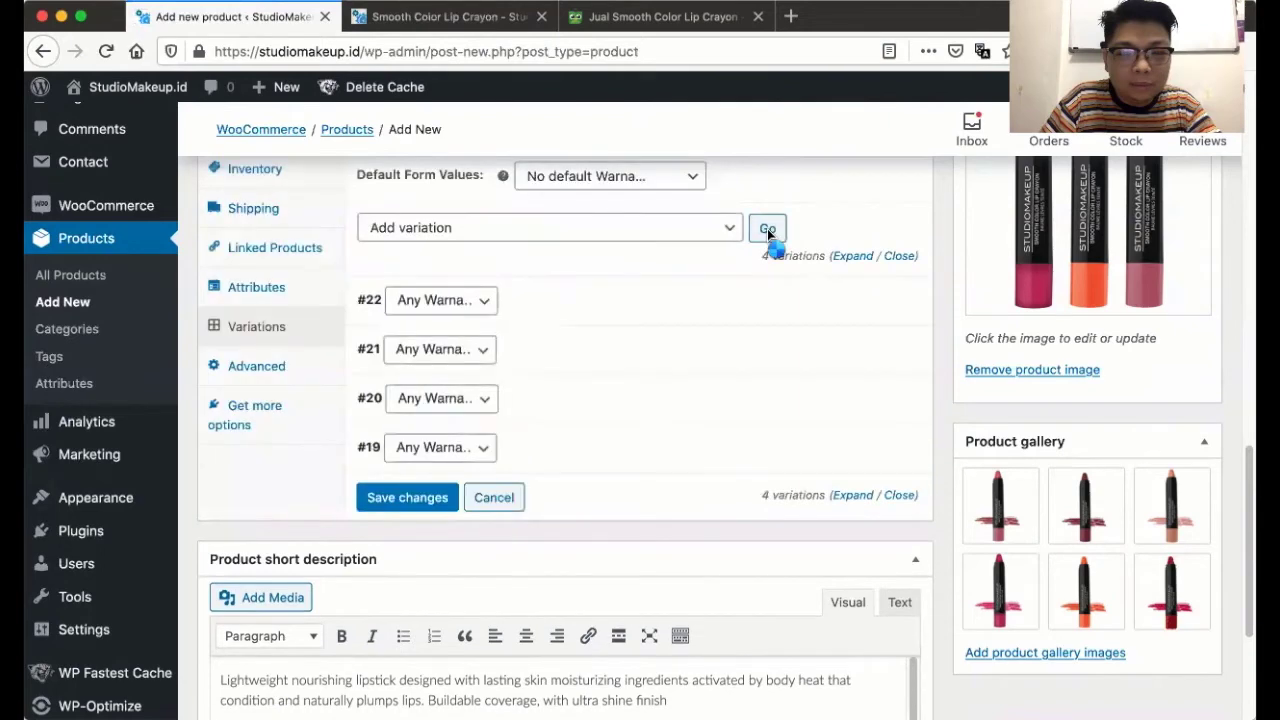
click(767, 231)
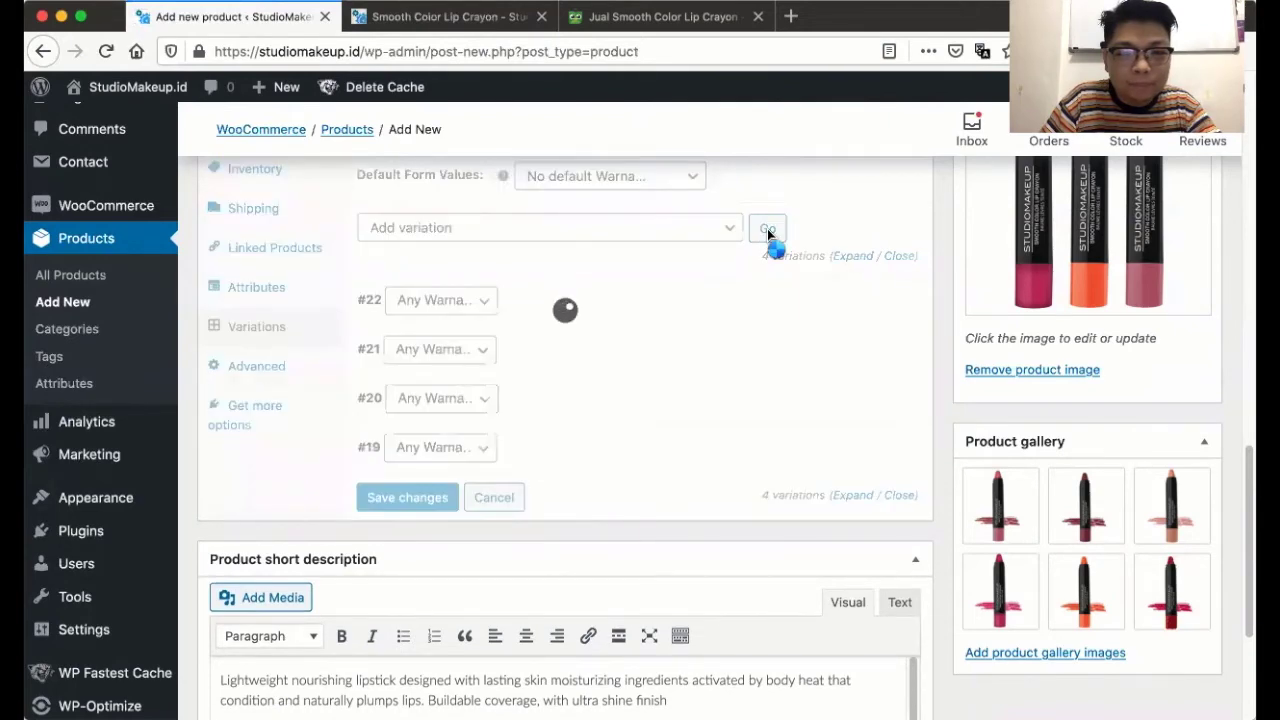
click(767, 231)
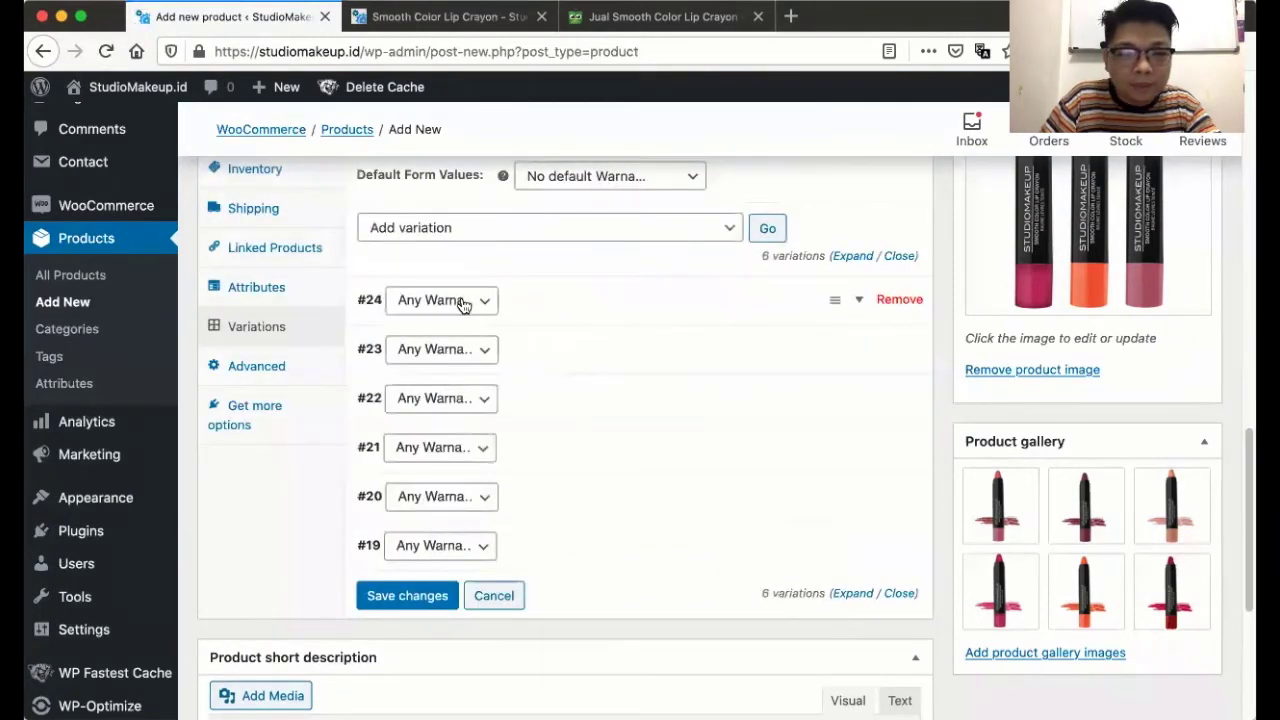
- Set variations #24 to #19 to Happy Hour, Bahama Mama, Fruit Punch, Champagne, Rose and Merlot
click(460, 300)
click(464, 312)
click(457, 350)
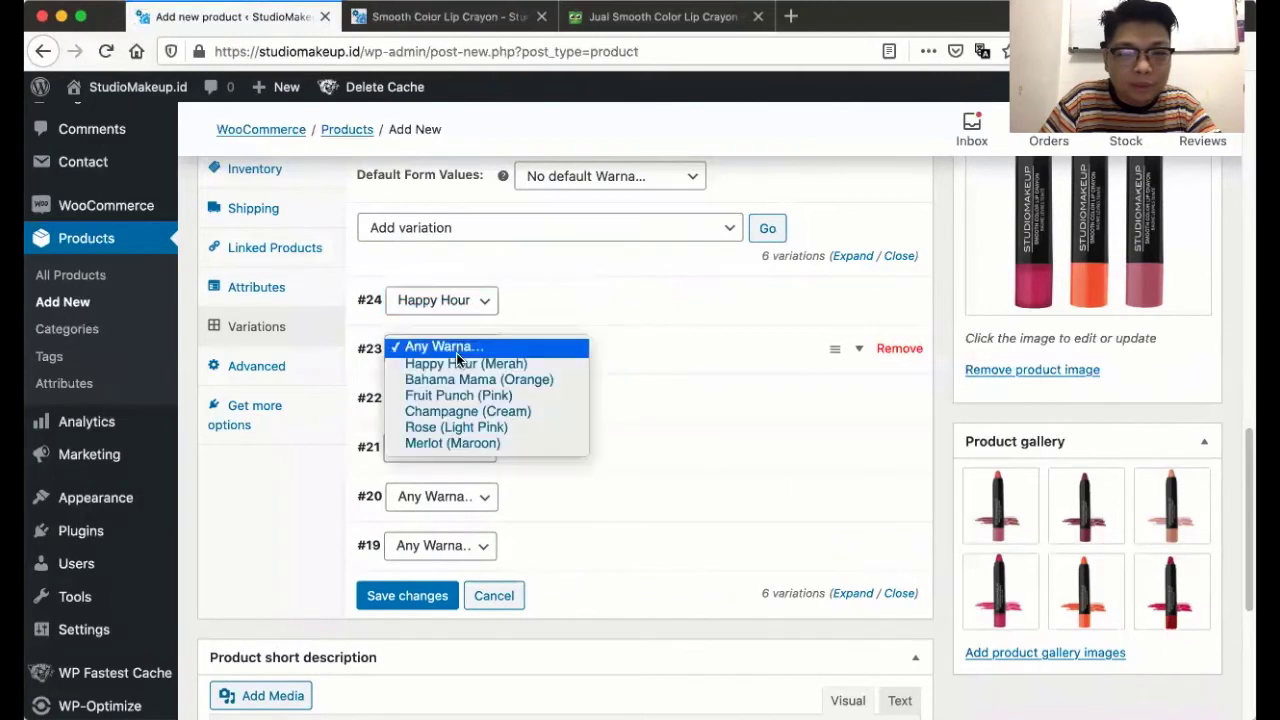
click(457, 379)
click(449, 398)
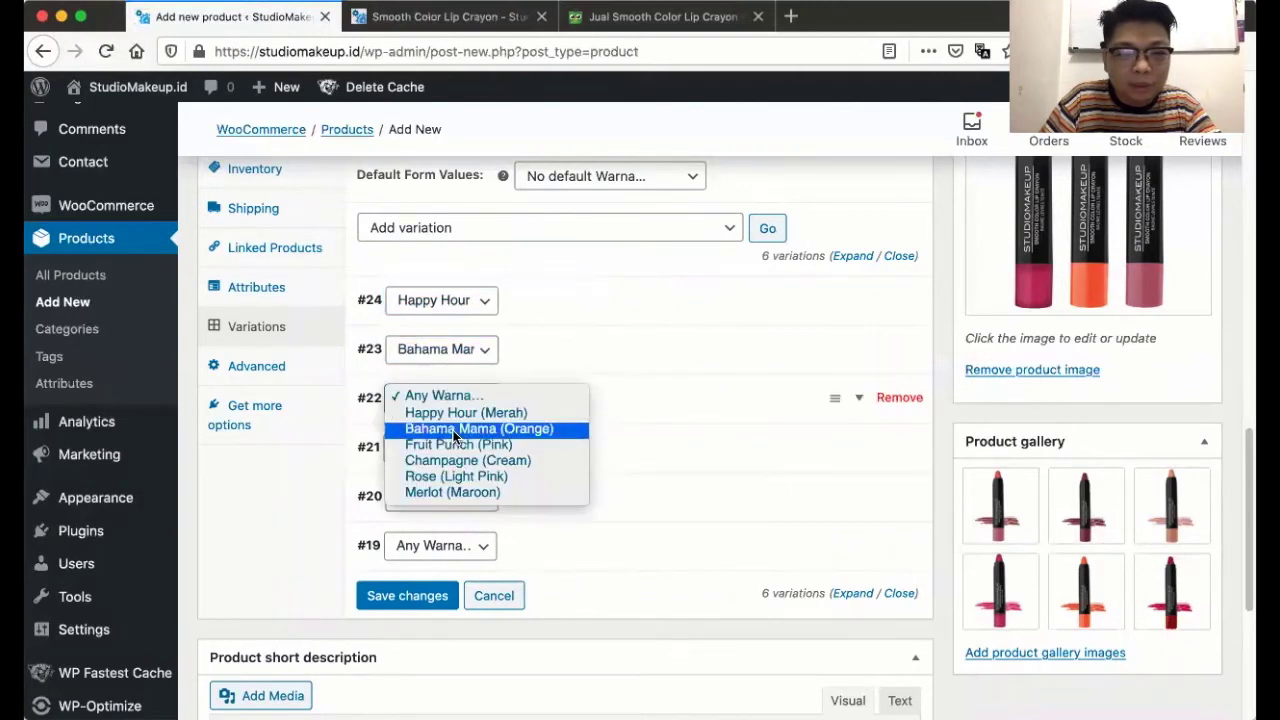
click(455, 444)
click(456, 449)
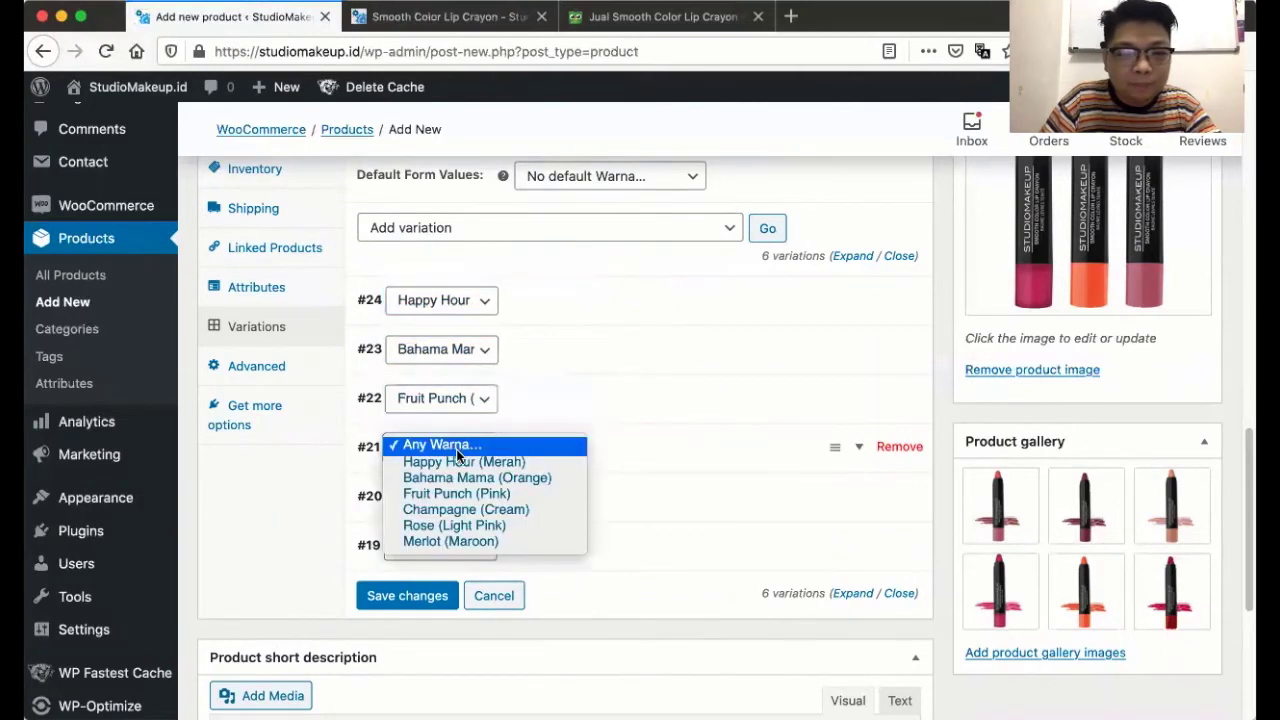
click(450, 509)
click(445, 500)
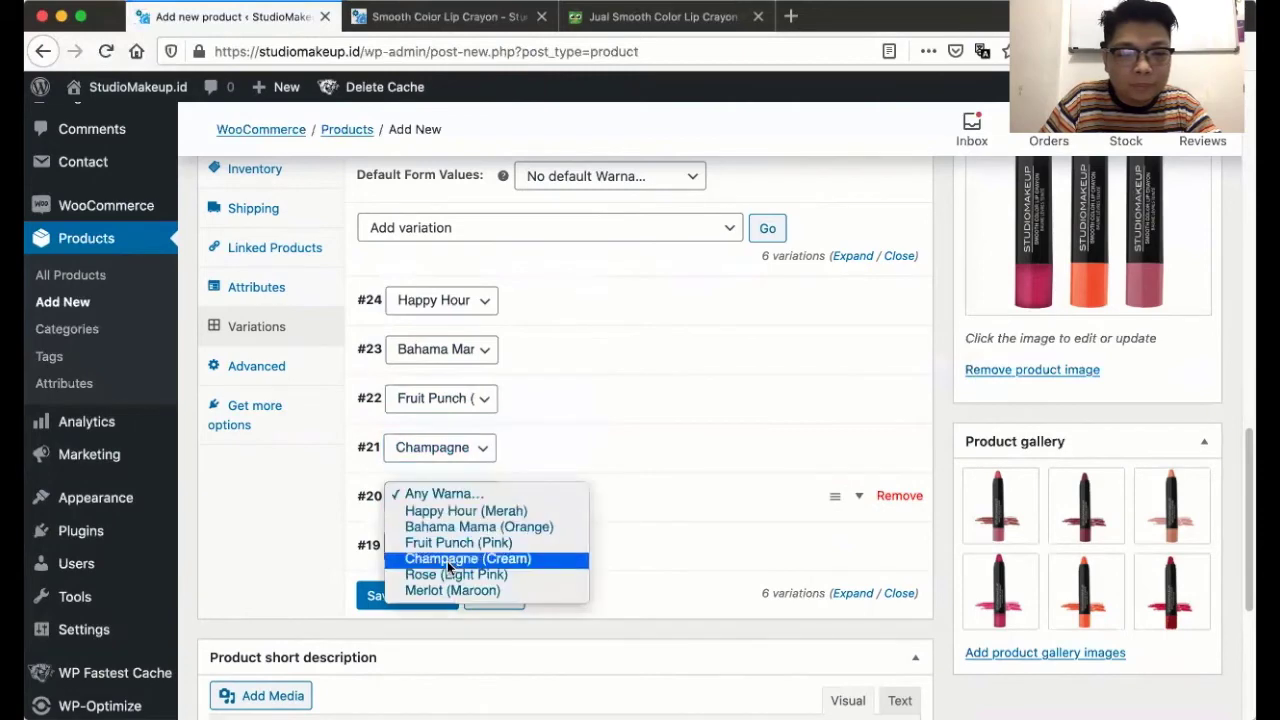
click(446, 574)
click(440, 545)
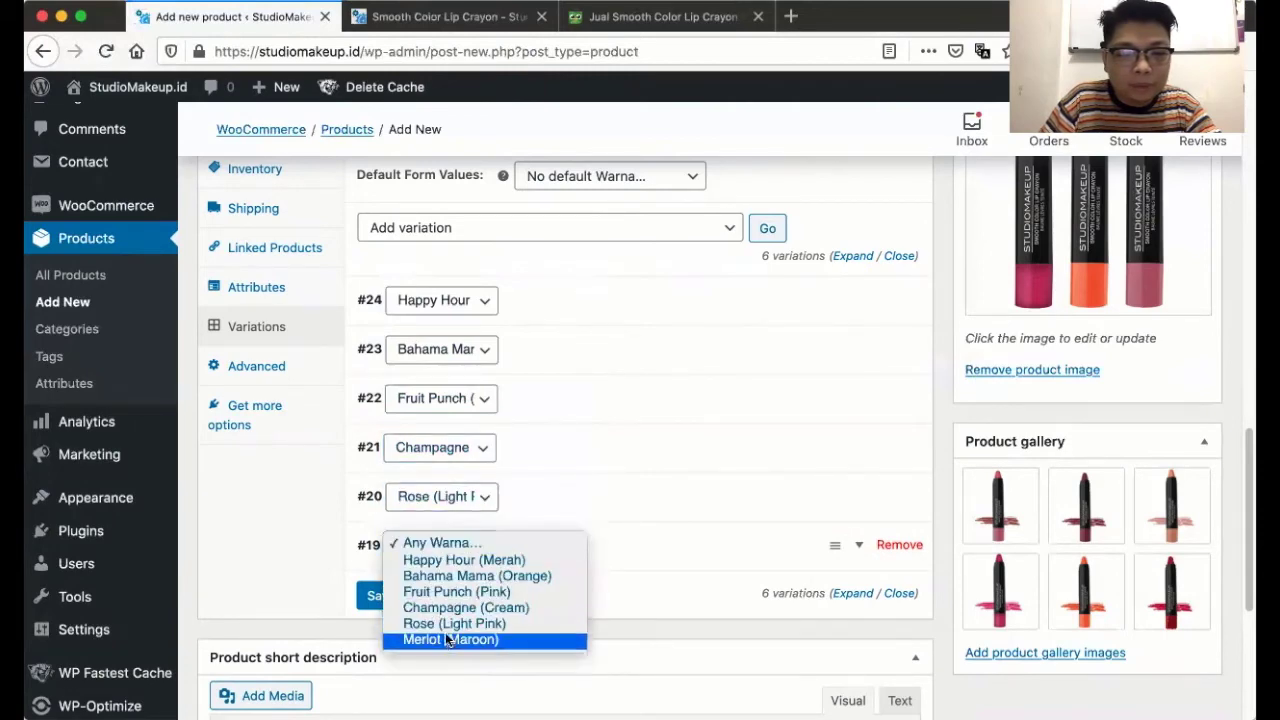
click(450, 639)
scroll(543, 460, down, 2)
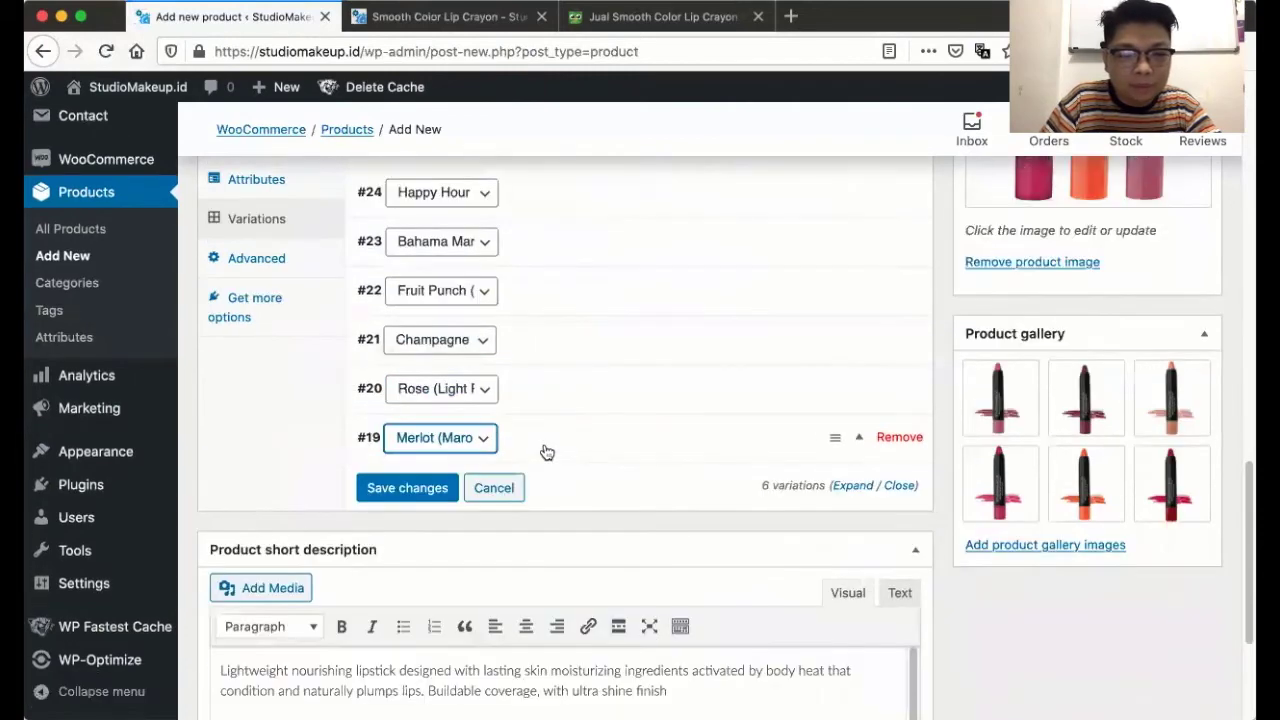
- Expand the Happy Hour variation and set the red lipstick image from the Media Library
scroll(574, 214, up, 1)
click(574, 214)
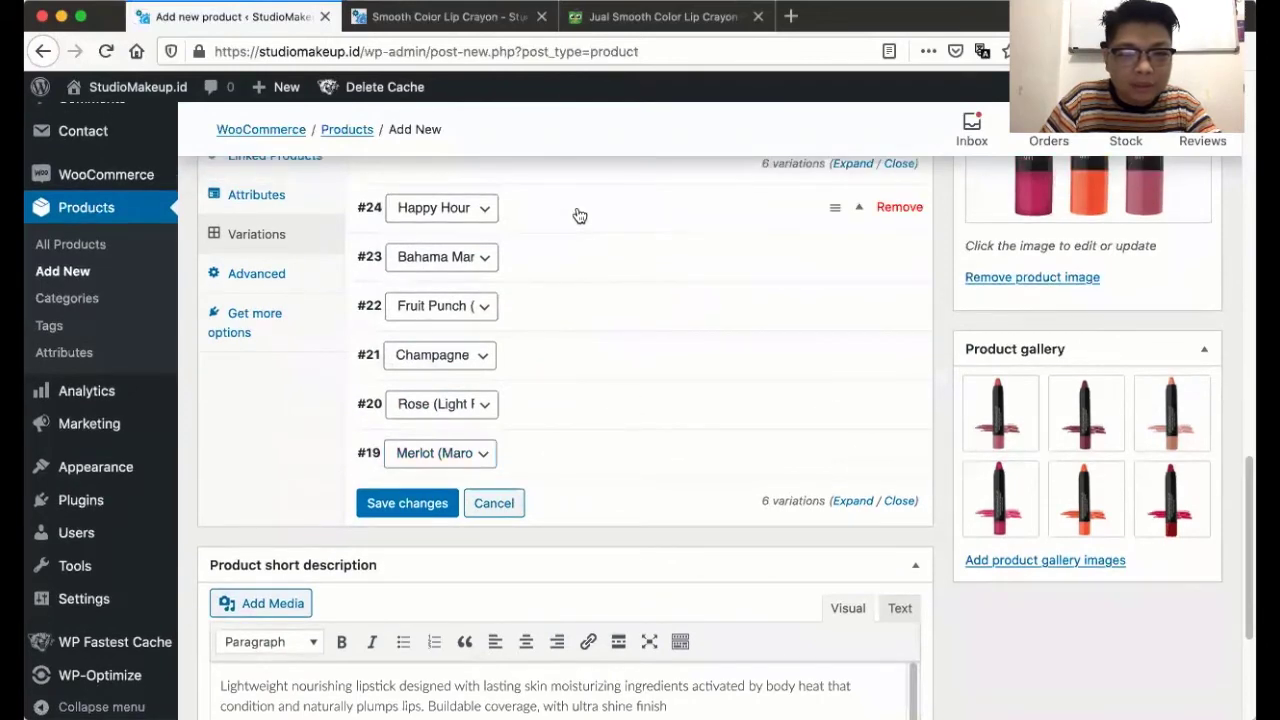
click(400, 288)
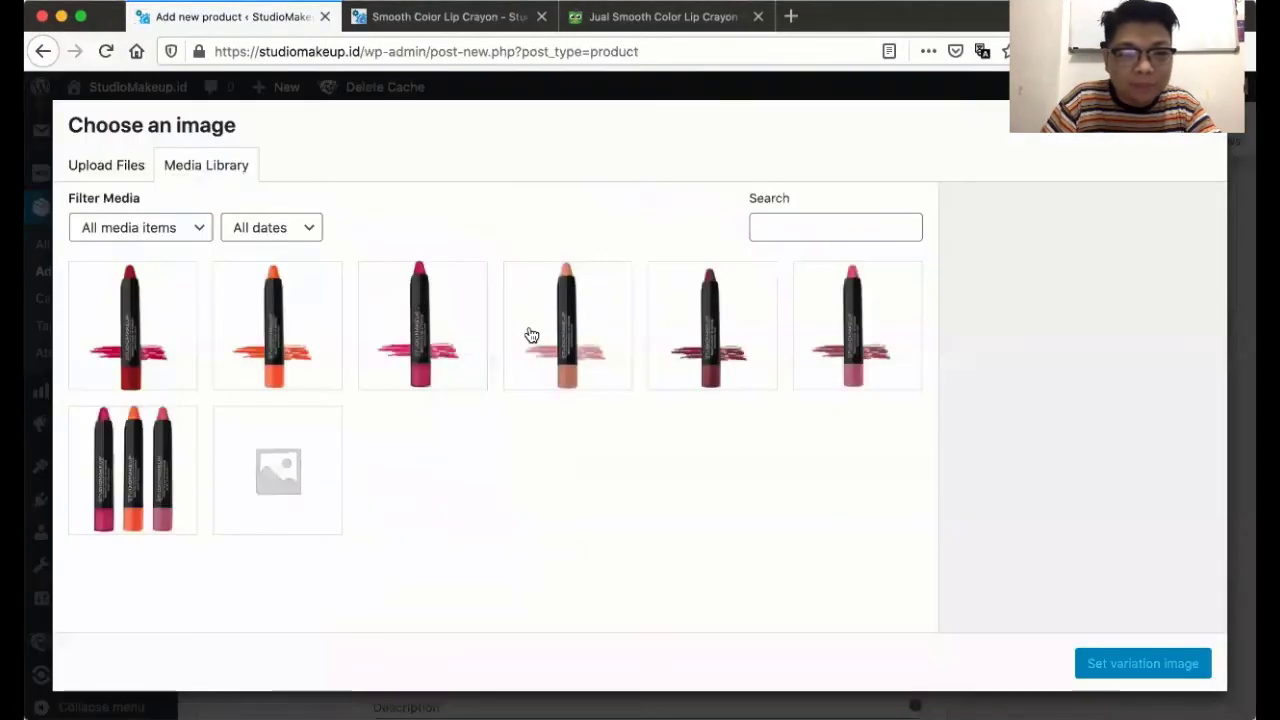
click(165, 339)
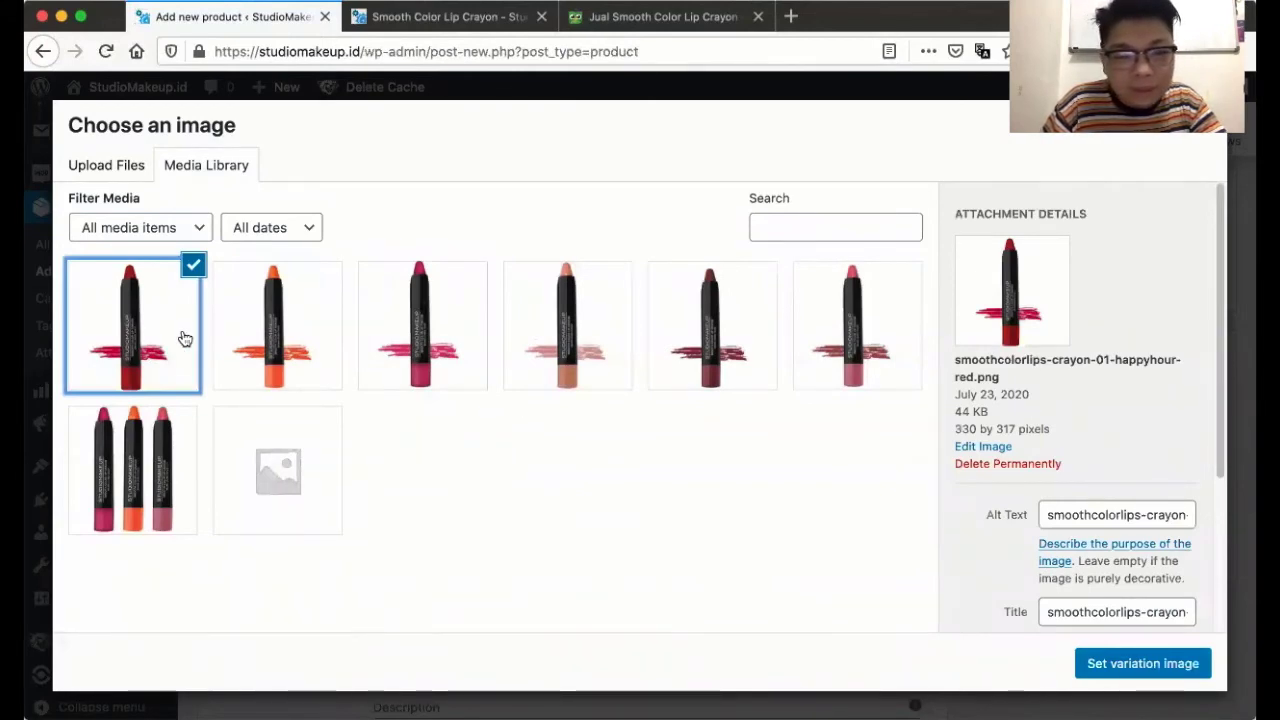
click(1115, 659)
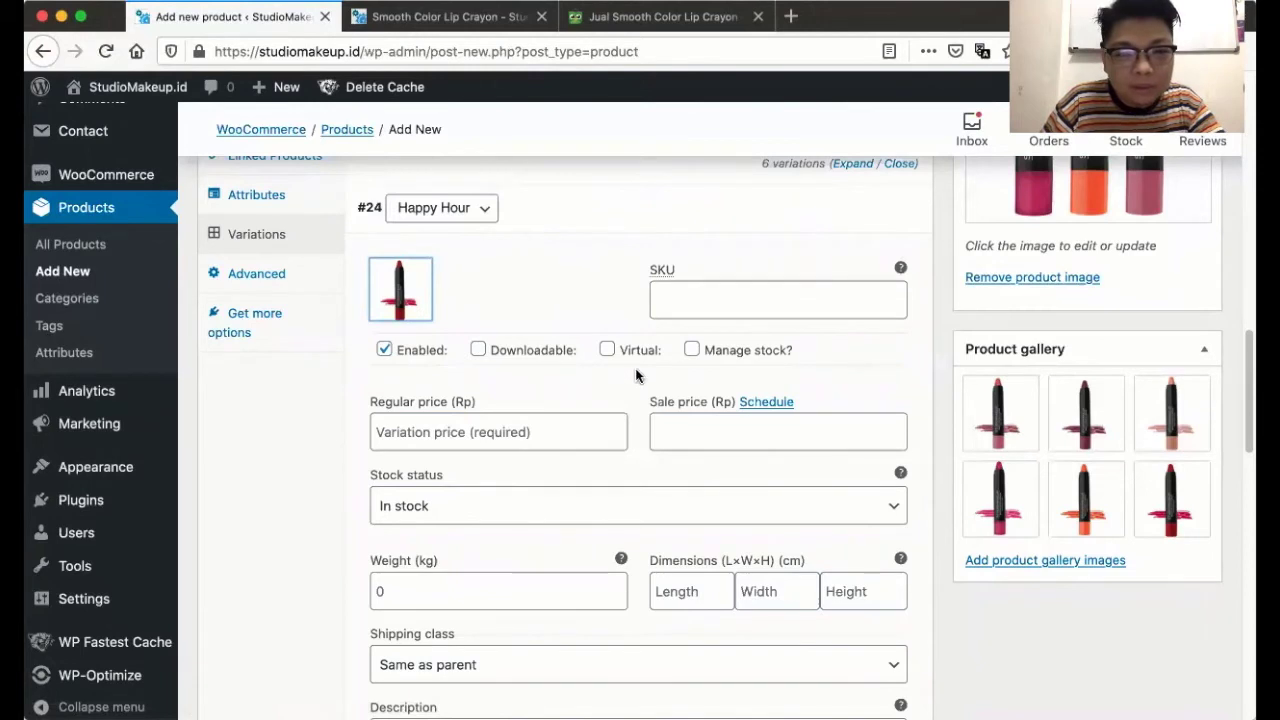
- Give the variation SKU SLJ-01, enable stock management, and set stock quantity to 3
click(684, 301)
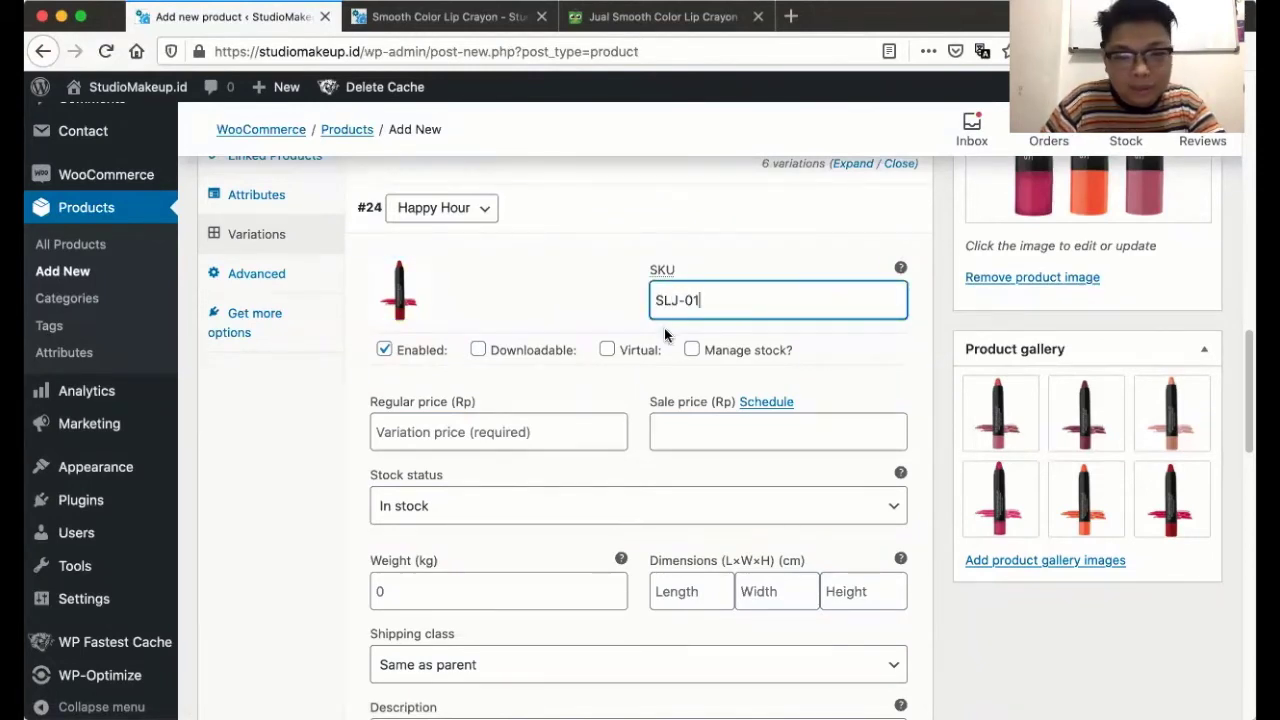
click(691, 349)
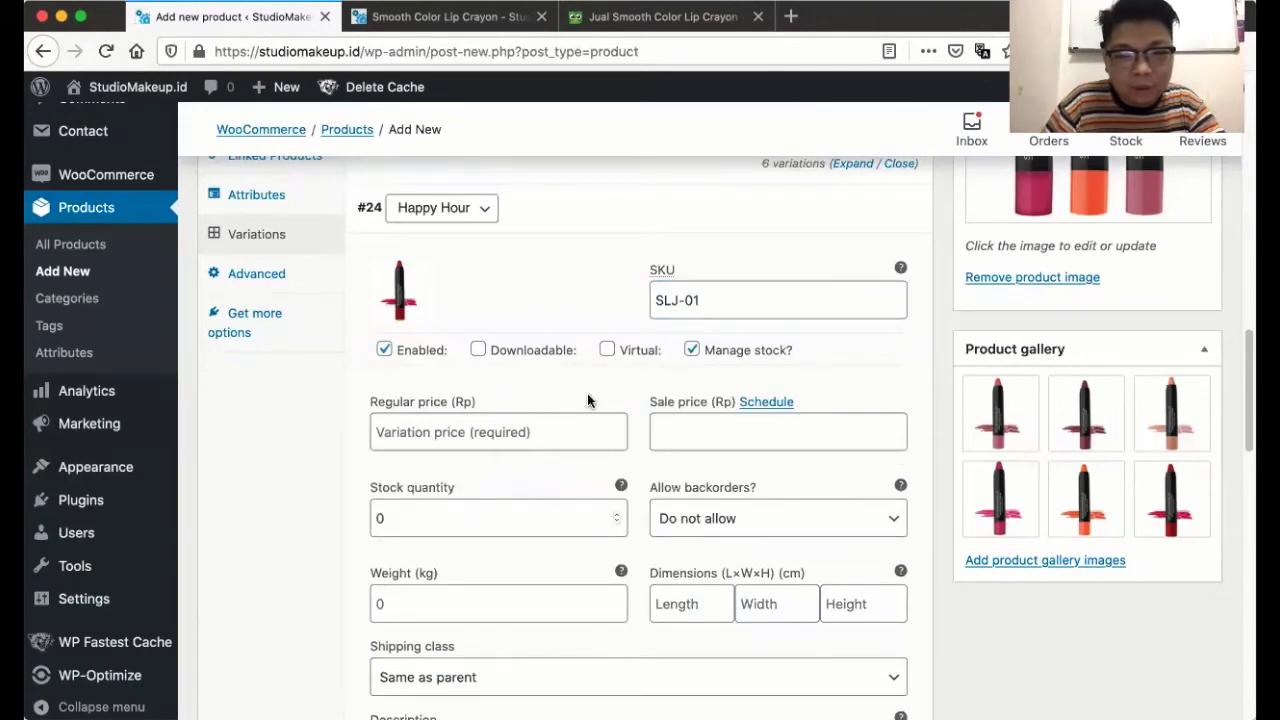
scroll(601, 409, down, 1)
scroll(613, 403, down, 1)
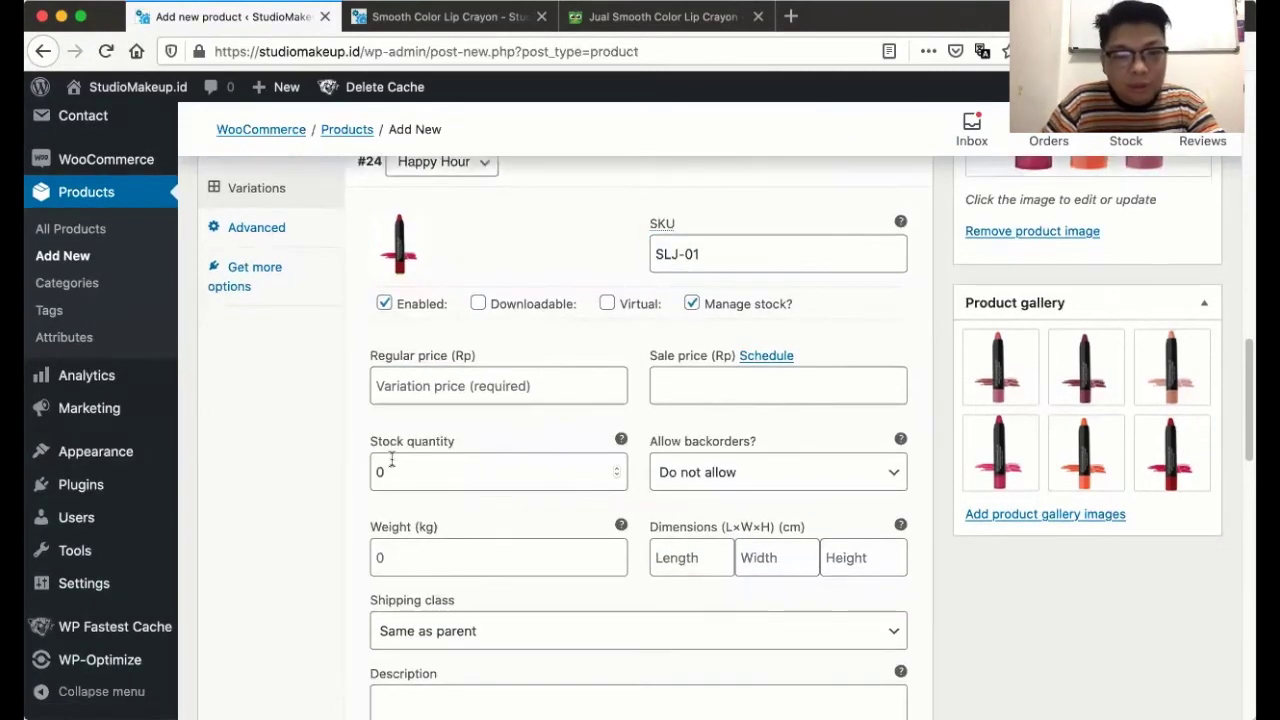
drag(395, 472, 362, 475)
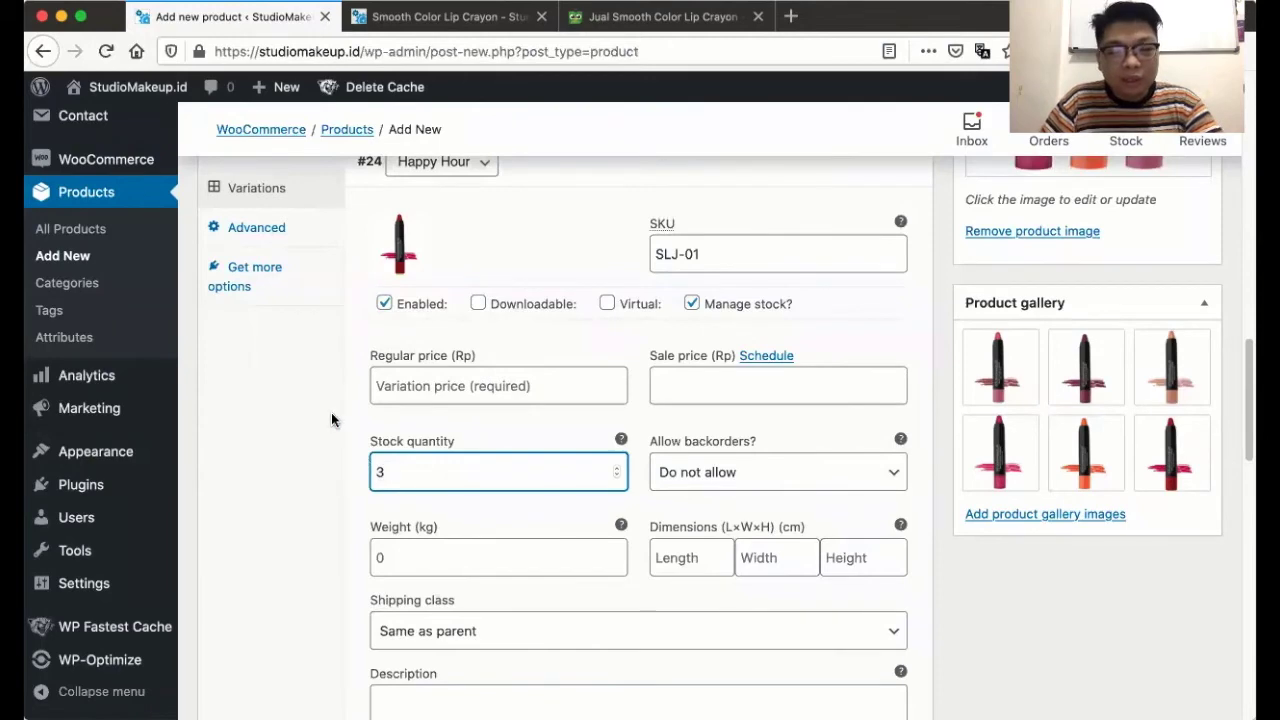
text(3)
- Set the regular price to 170000 after checking the Tokopedia listing, leaving sale dates hidden
click(434, 386)
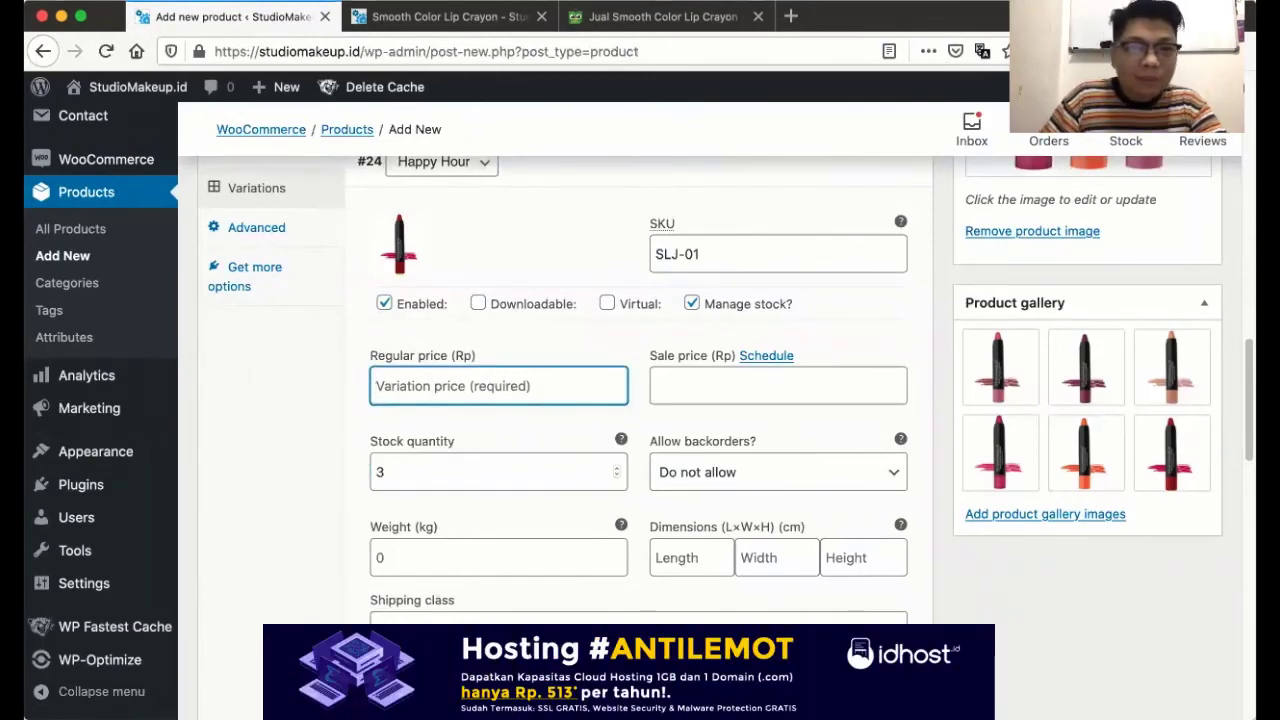
click(600, 16)
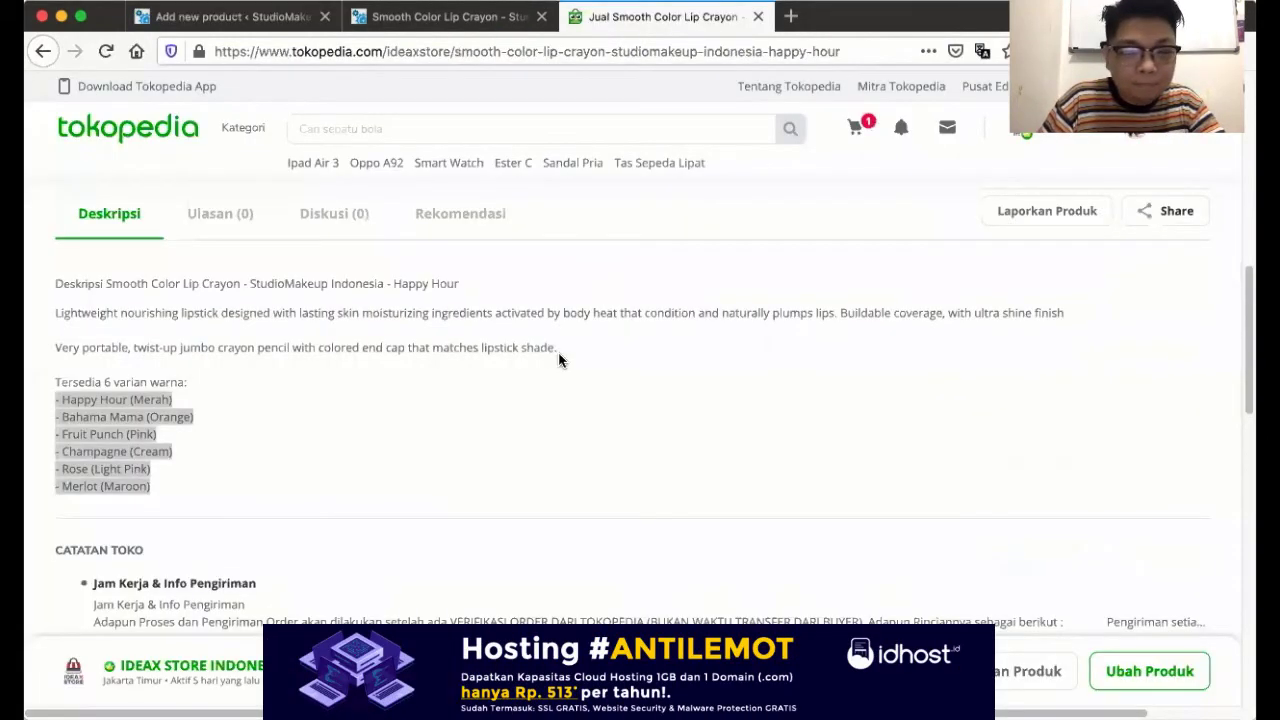
scroll(560, 360, up, 10)
click(235, 16)
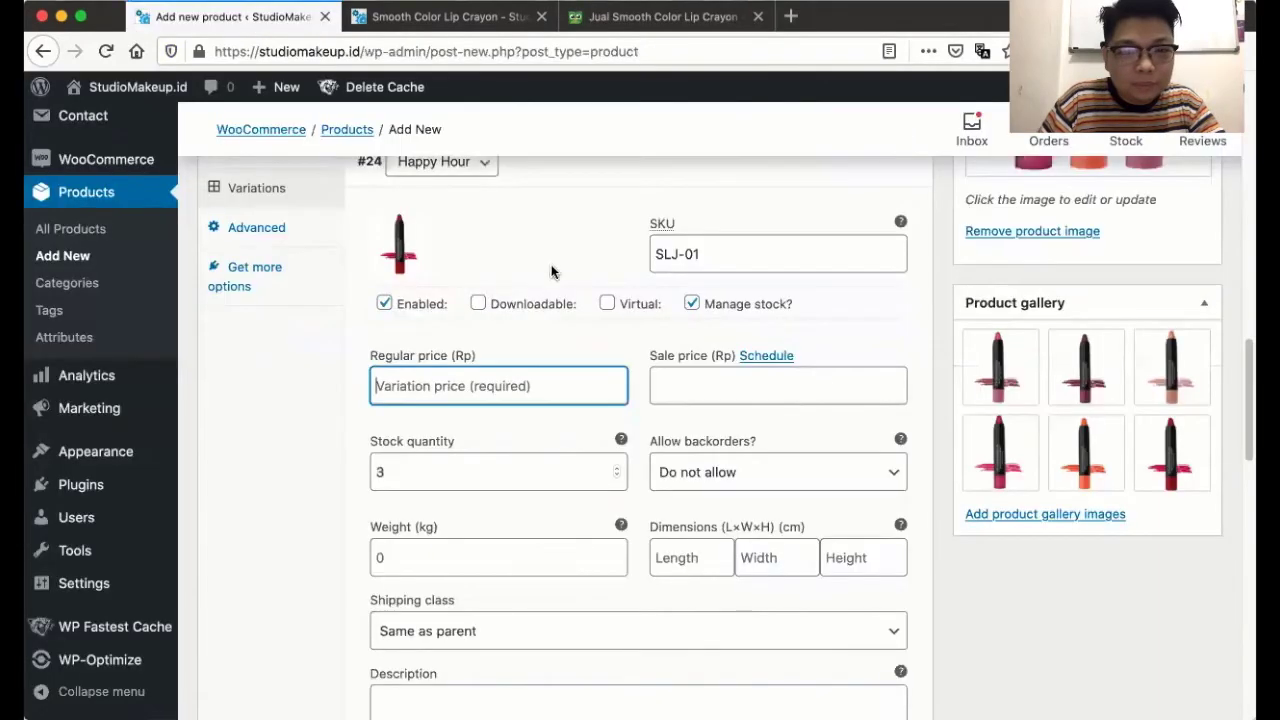
text(170)
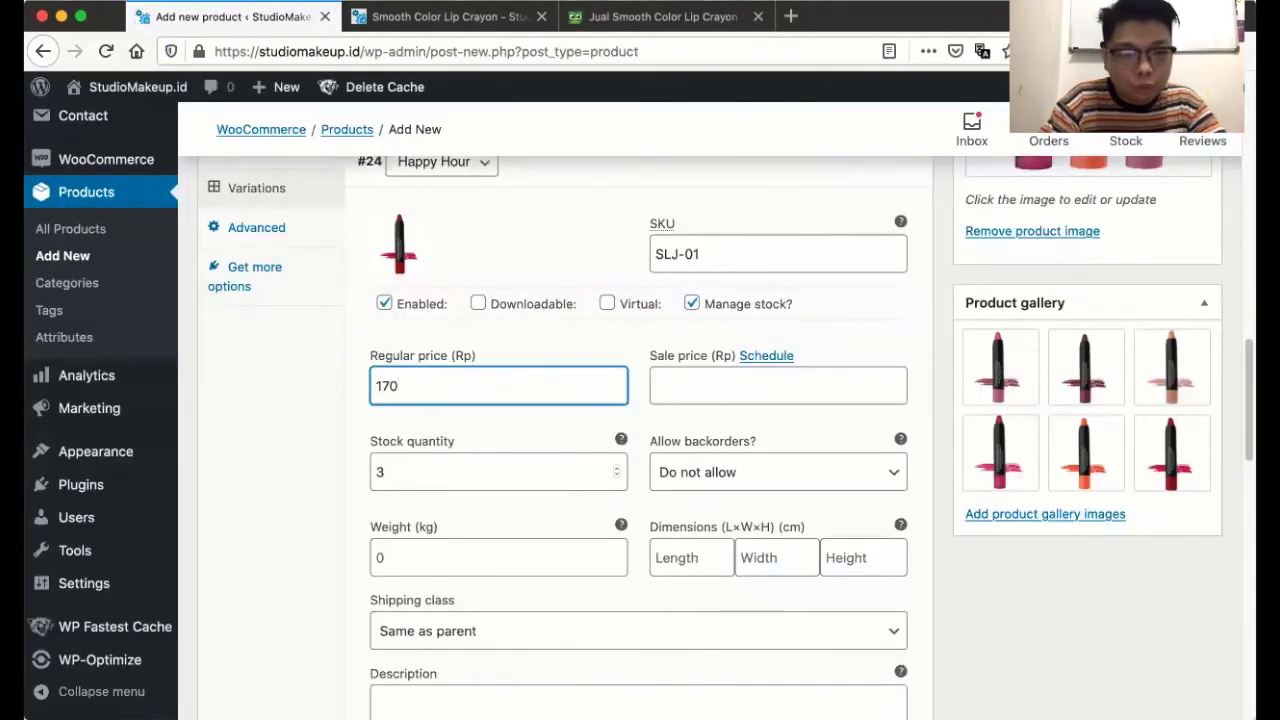
text(000)
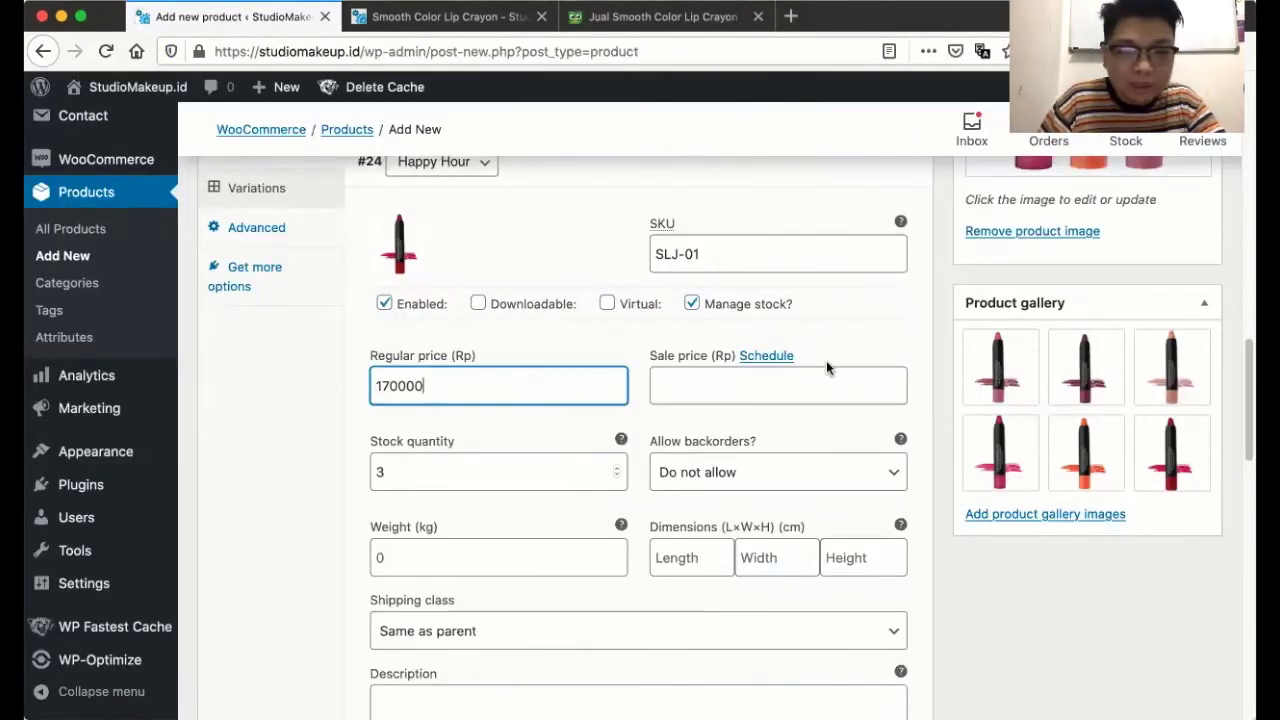
click(719, 389)
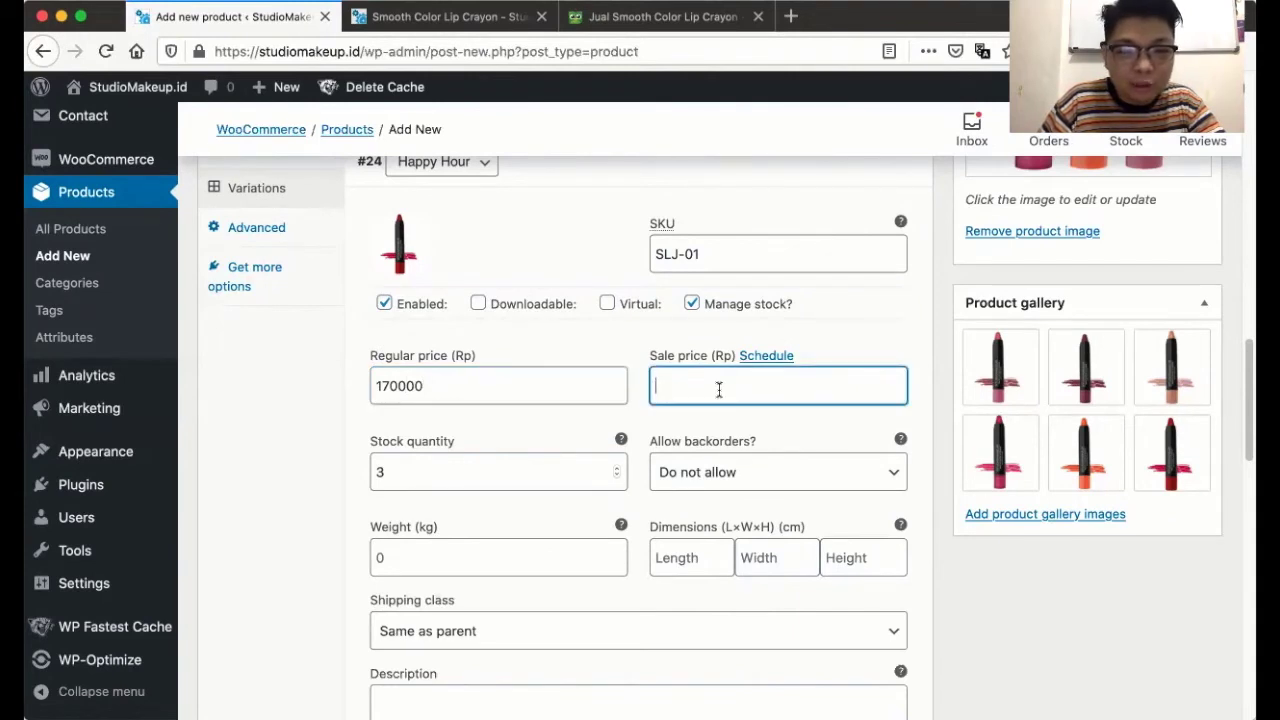
click(752, 357)
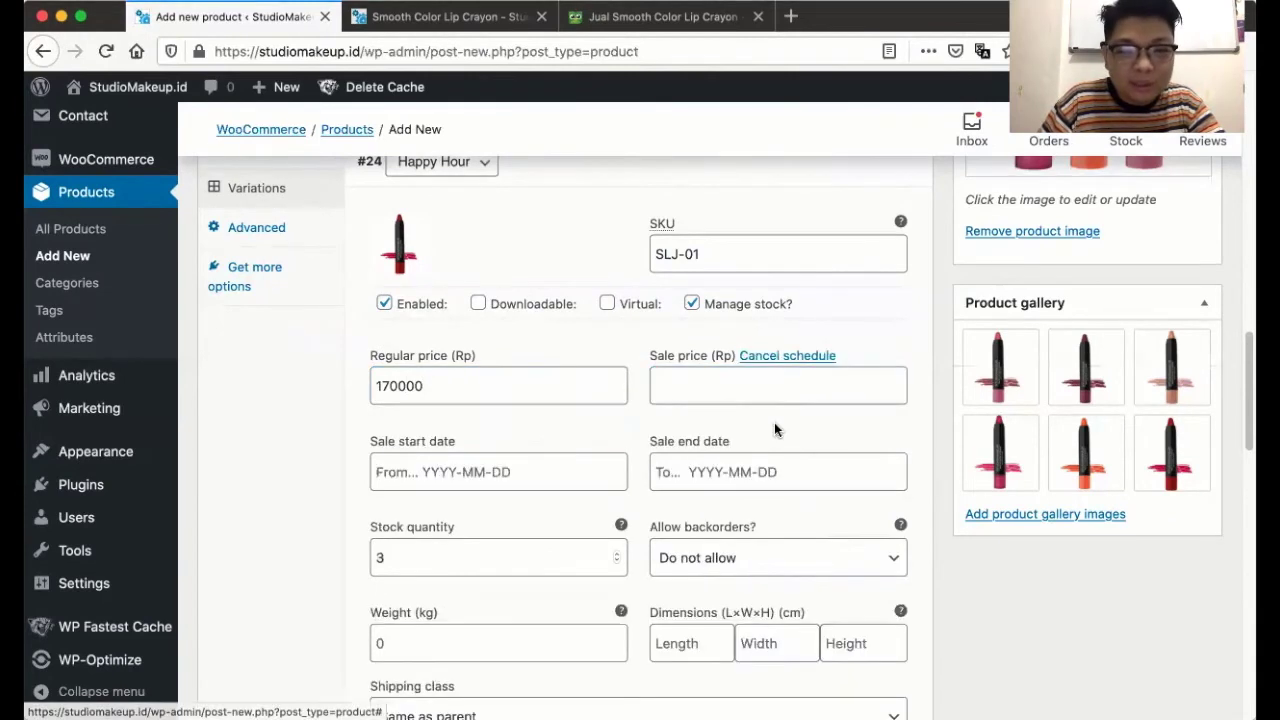
click(767, 357)
click(767, 357)
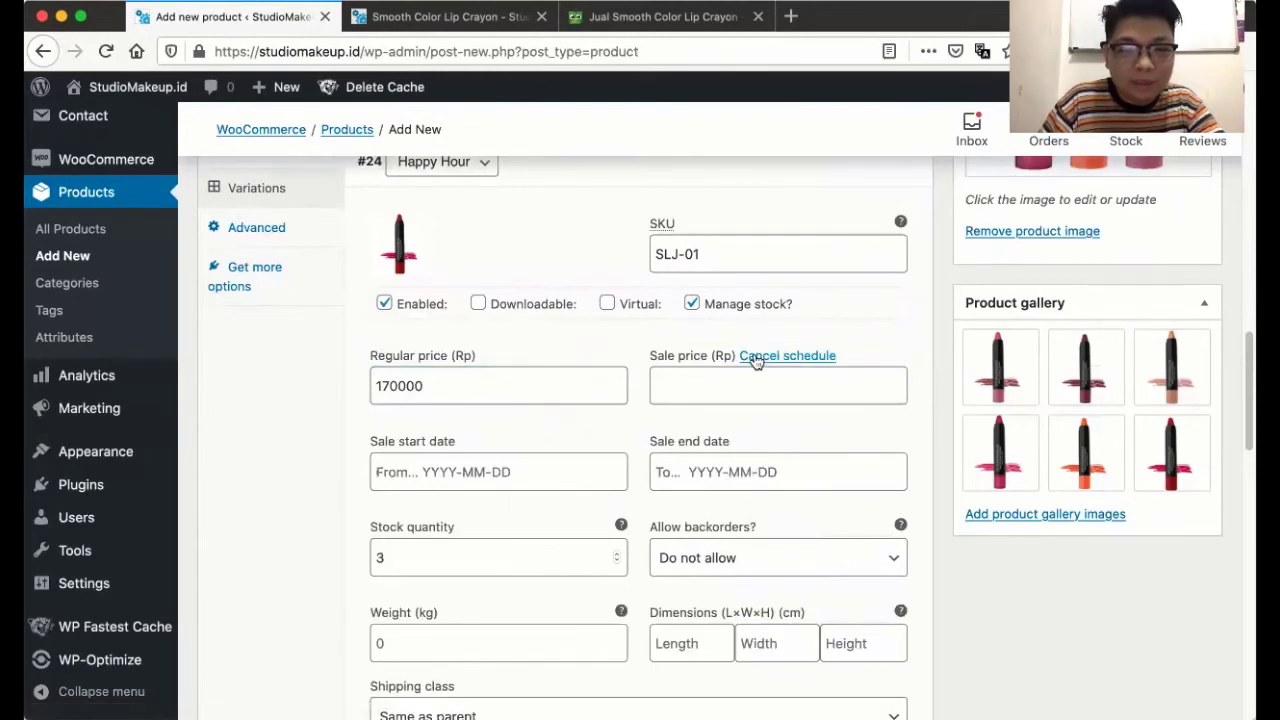
click(755, 358)
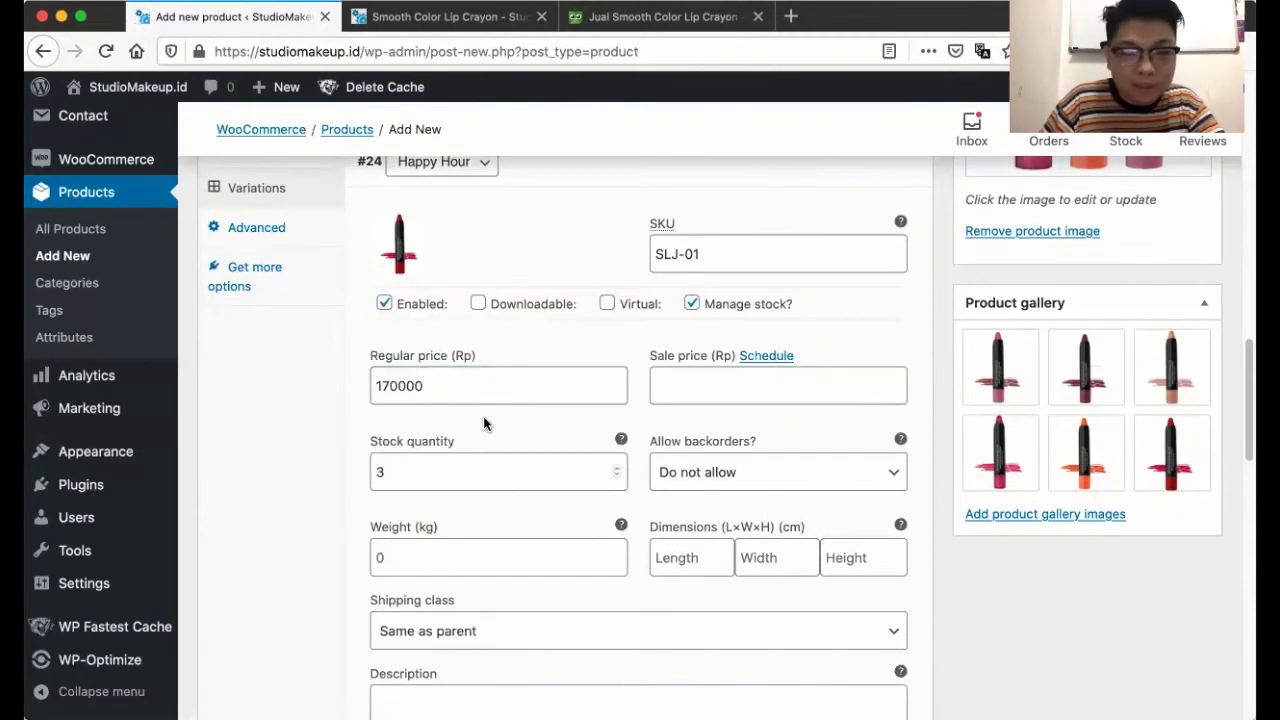
- Set backorders to Allow, but notify customer
scroll(485, 416, down, 2)
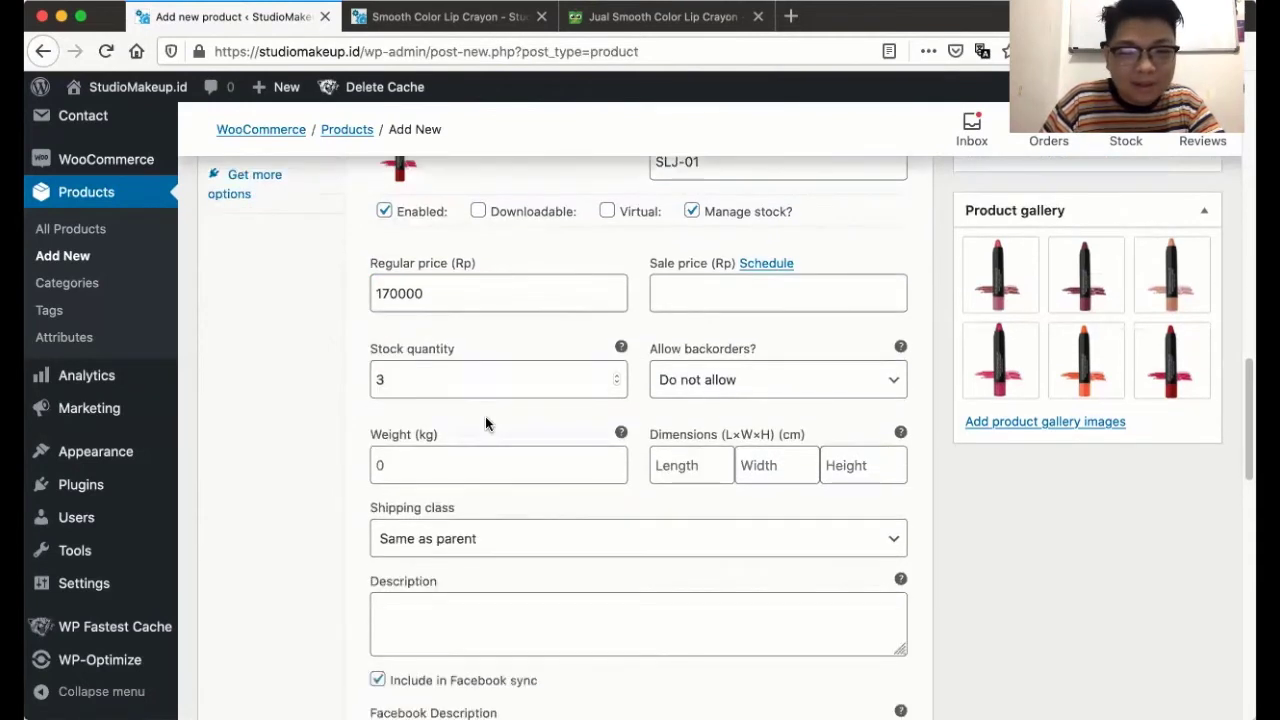
click(657, 380)
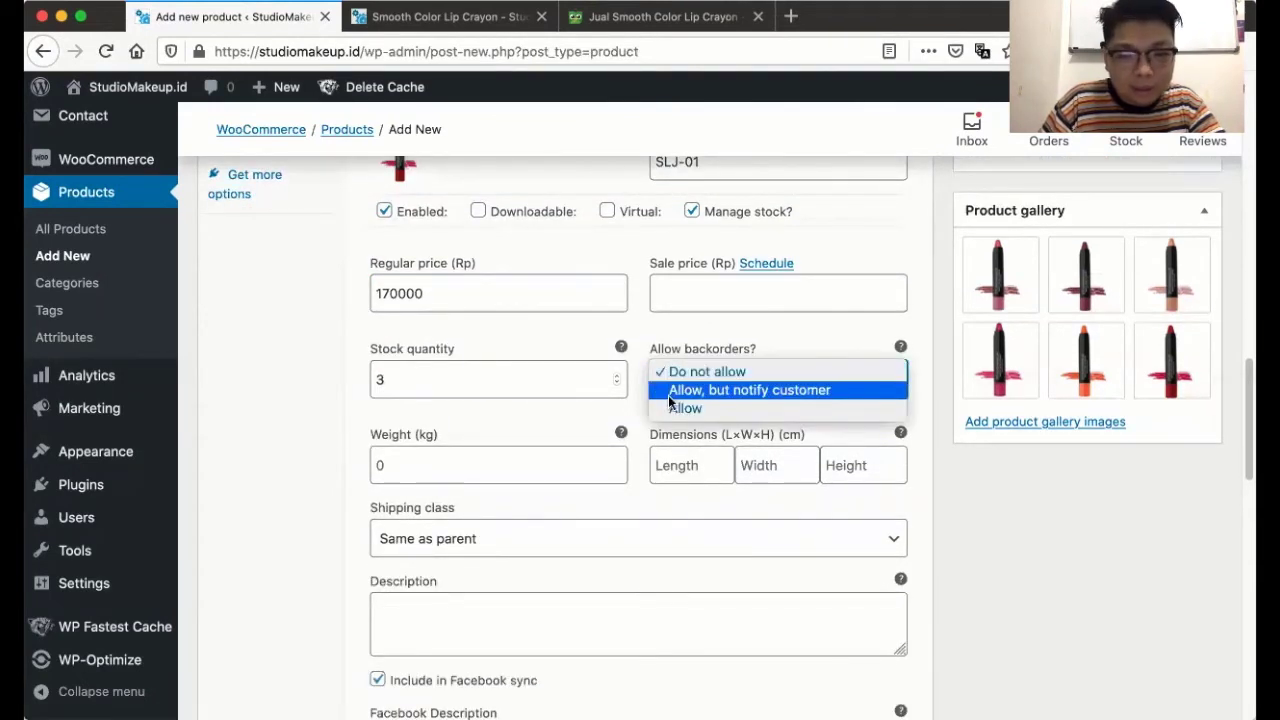
click(669, 390)
scroll(524, 437, down, 1)
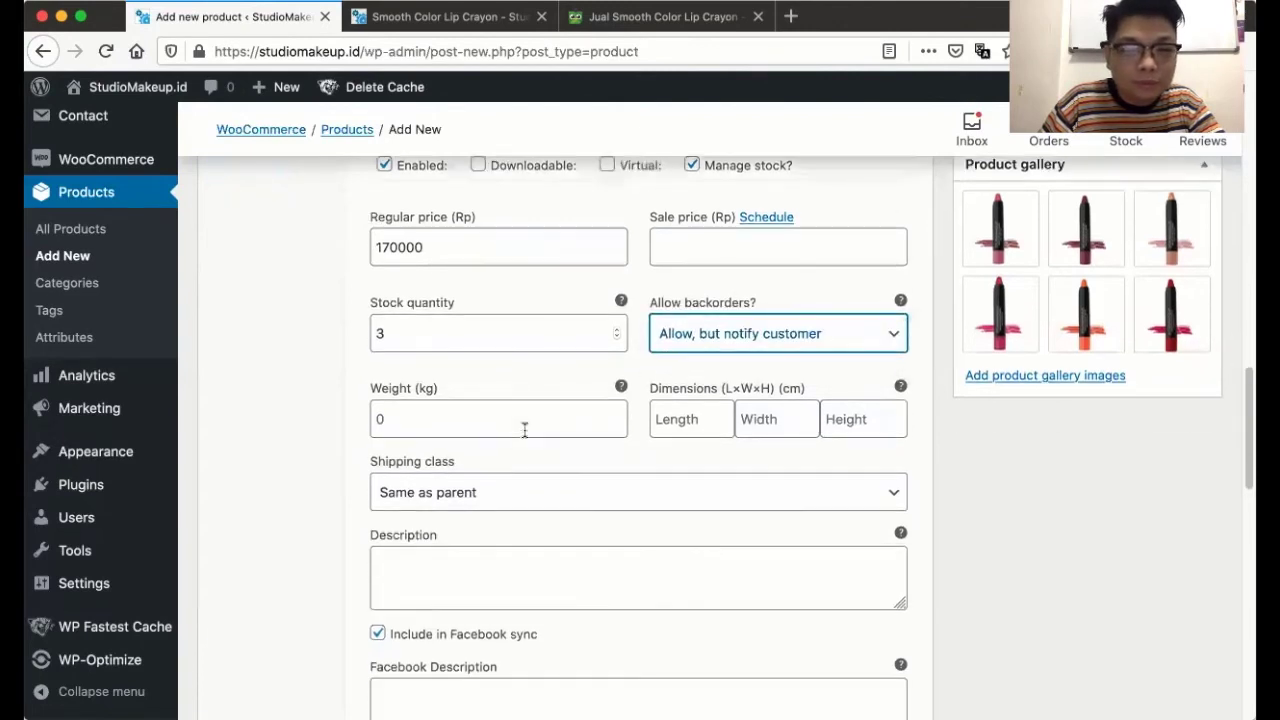
click(437, 425)
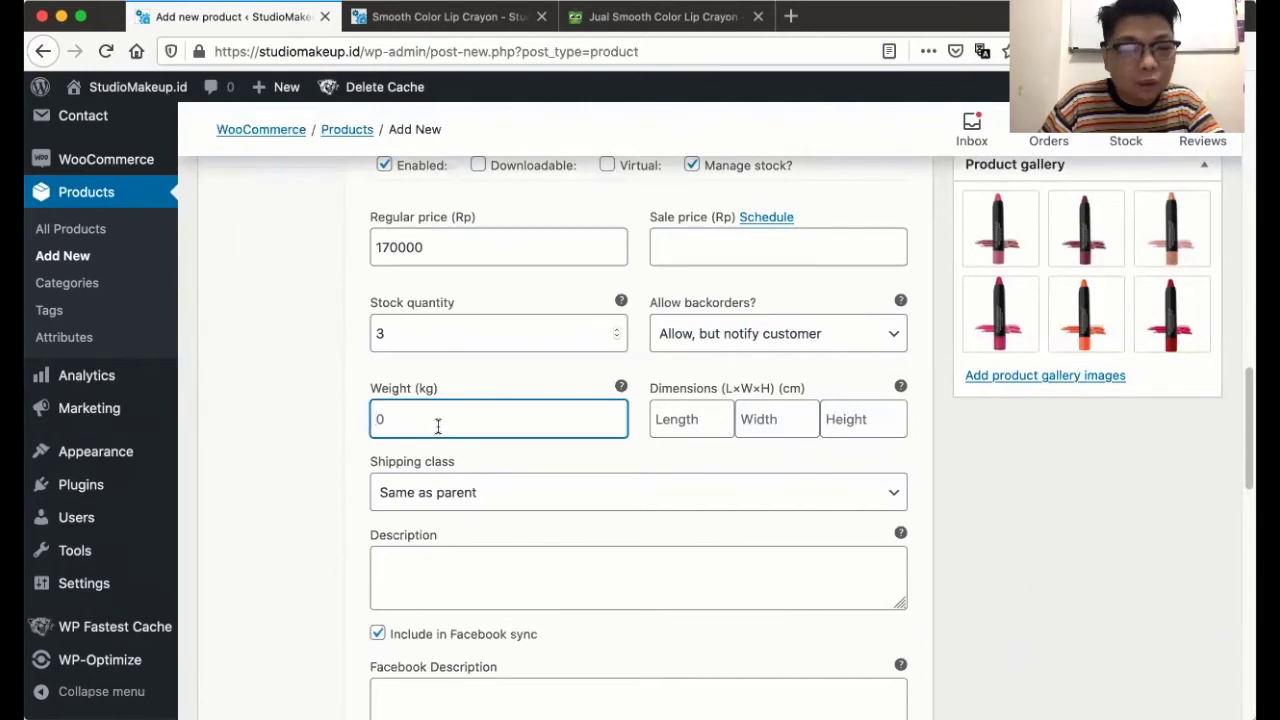
scroll(437, 425, down, 4)
- Keep the variation's shipping class as Same as parent
click(444, 308)
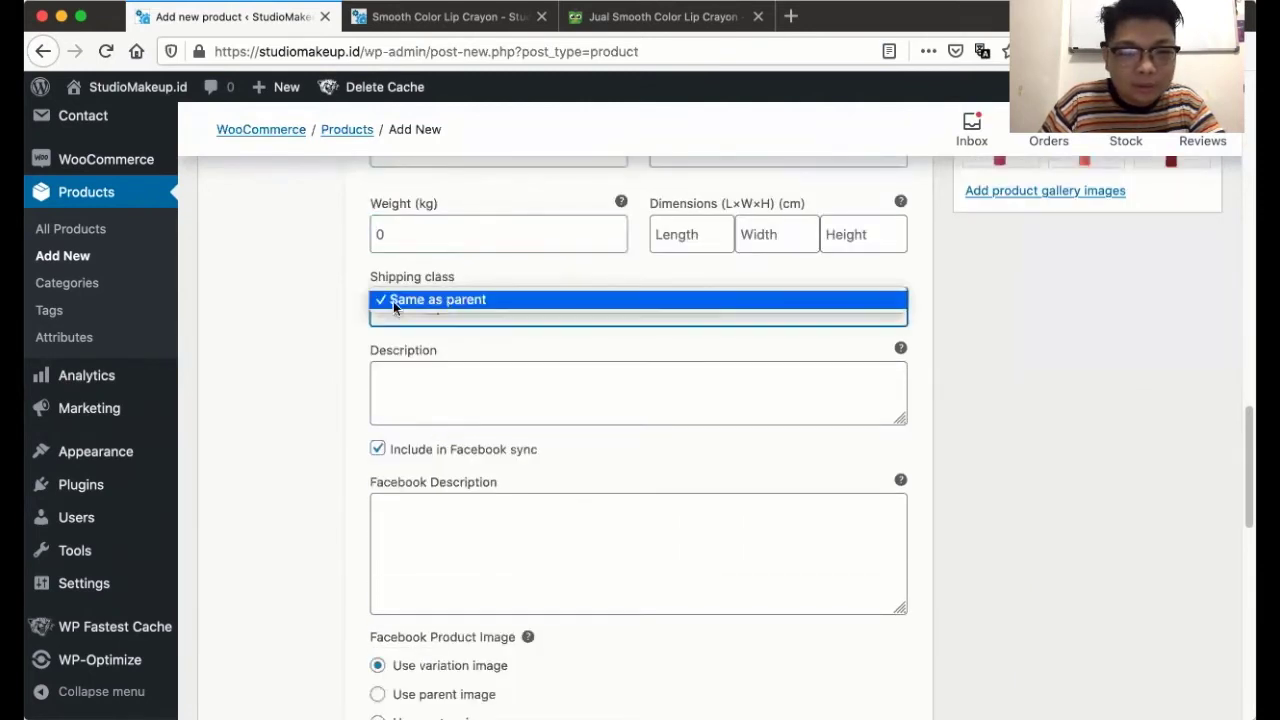
click(395, 302)
click(426, 394)
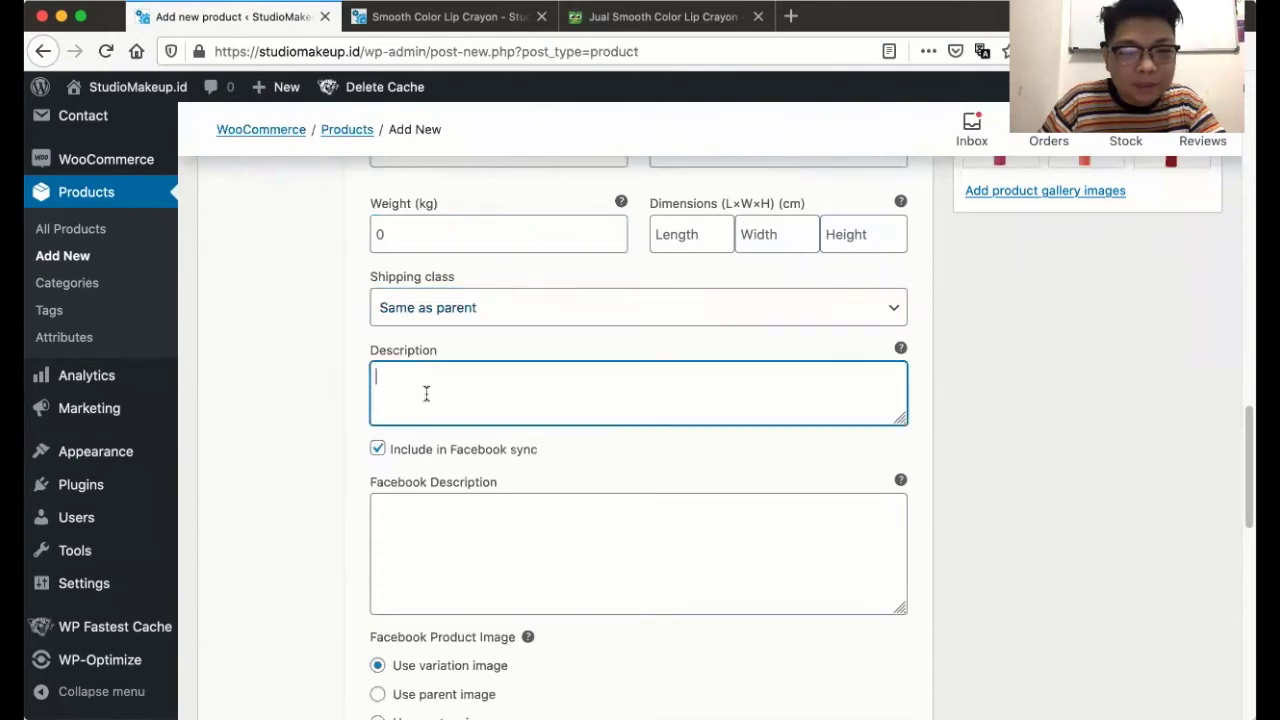
- Copy the two description paragraphs from the Tokopedia listing into the variation's description box
click(614, 22)
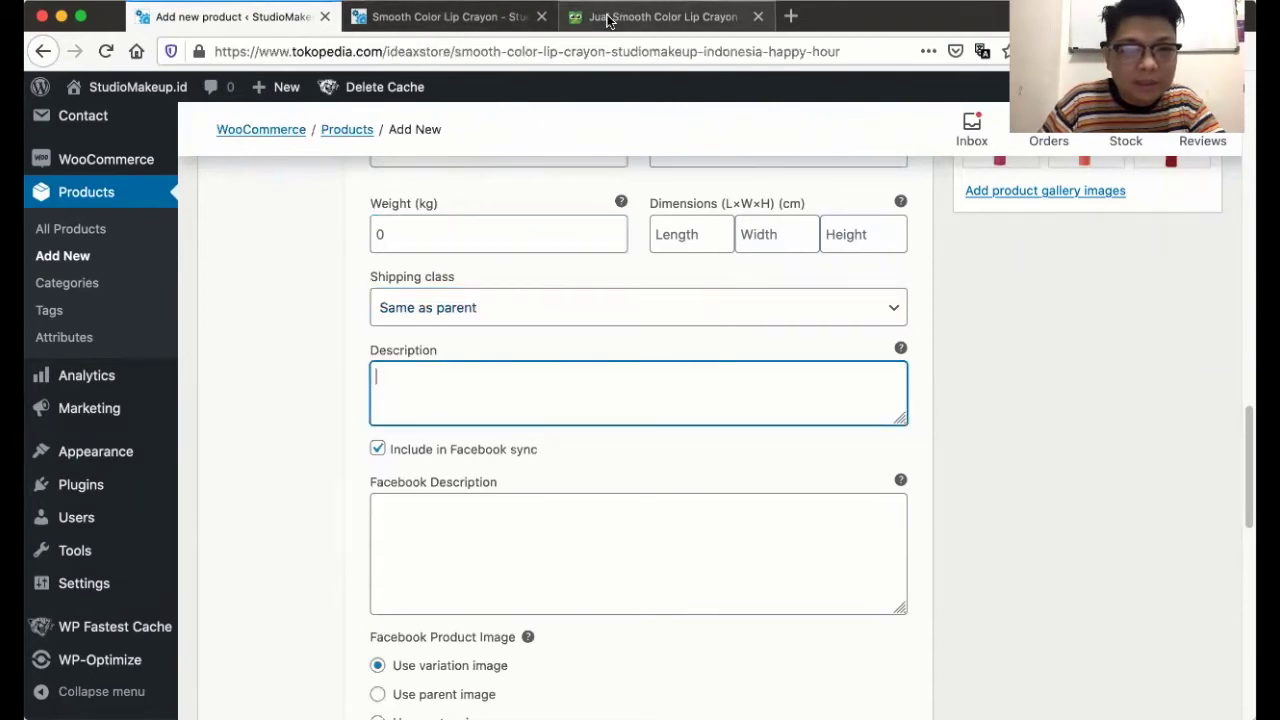
scroll(369, 397, down, 10)
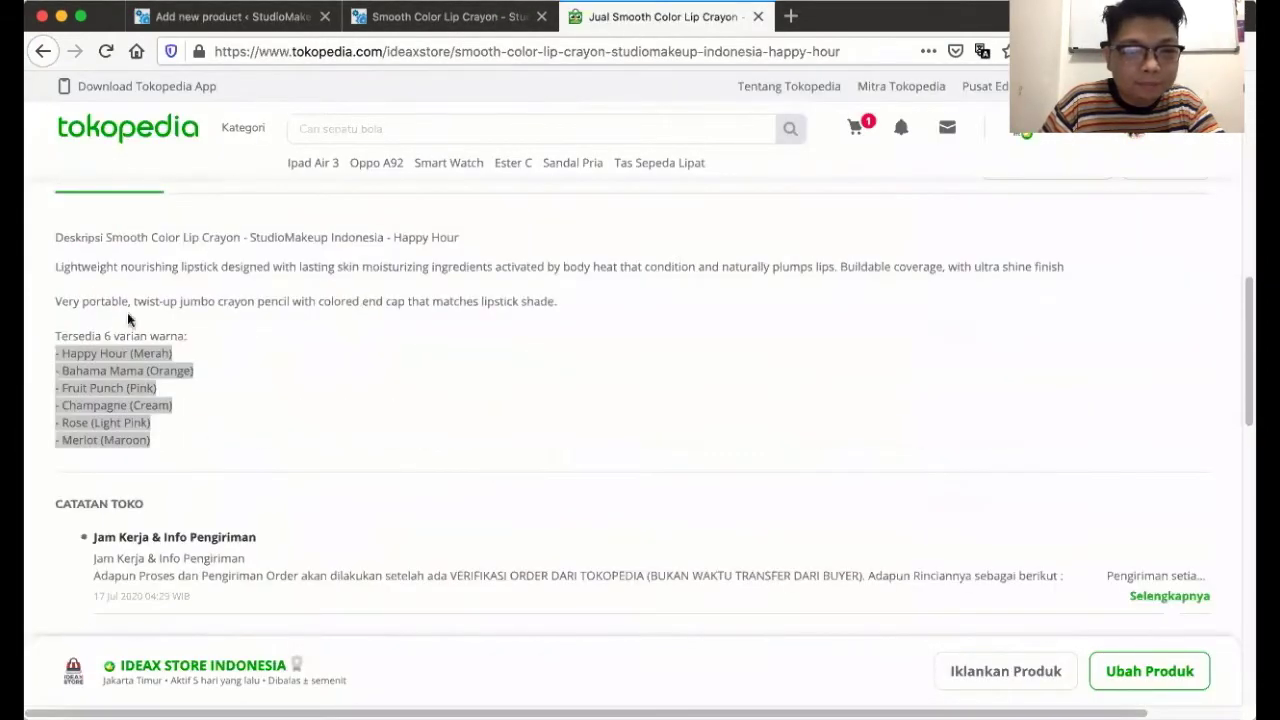
drag(54, 266, 574, 297)
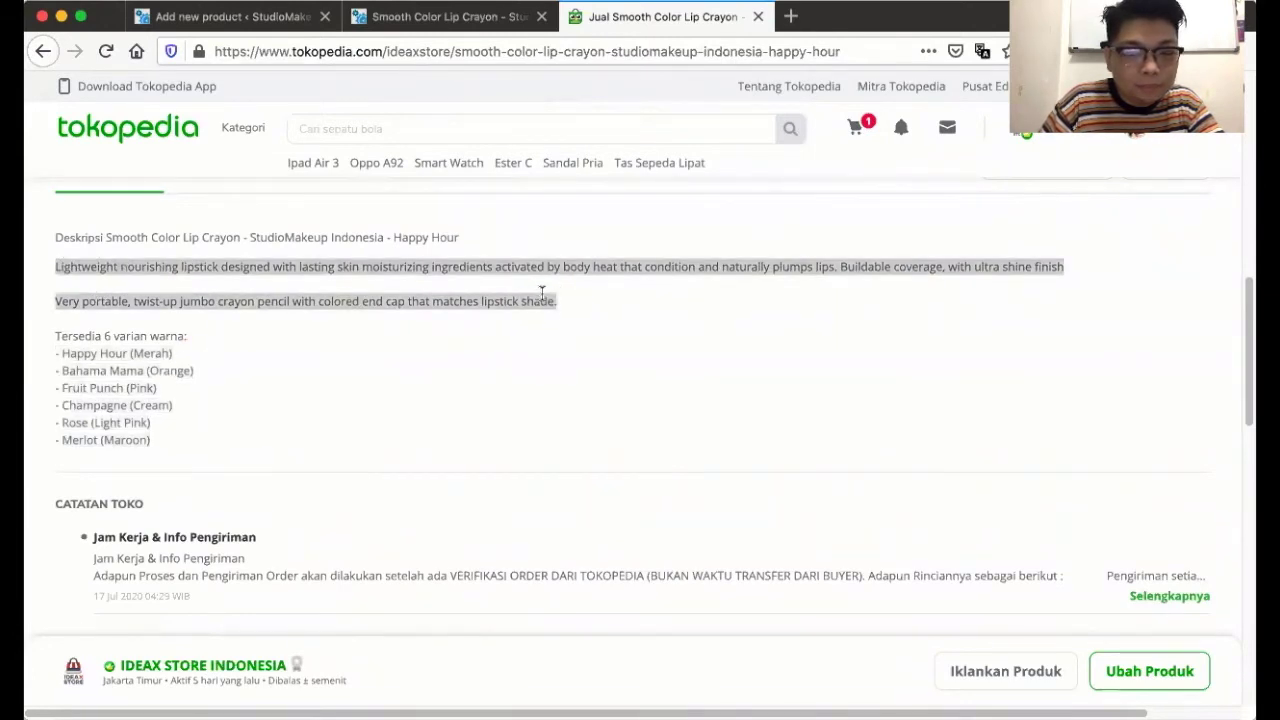
key(super+v)
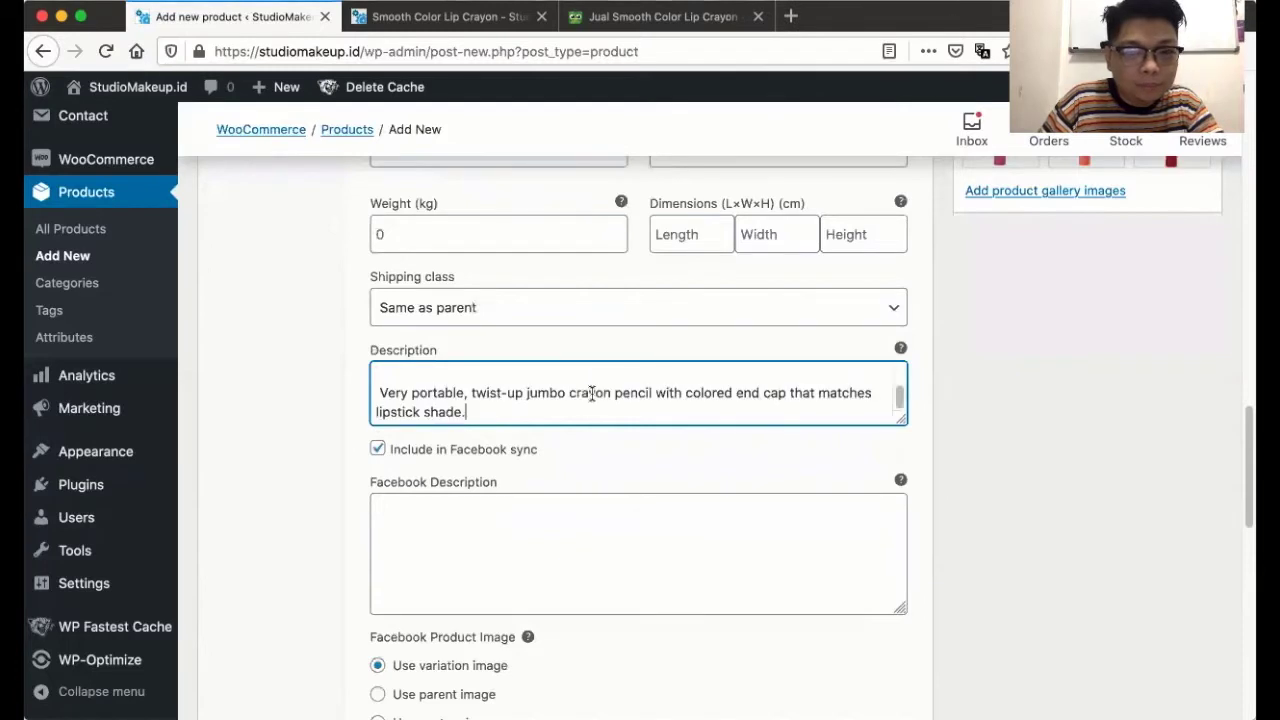
- Delete all the pasted text from the variation's description box
scroll(506, 403, down, 3)
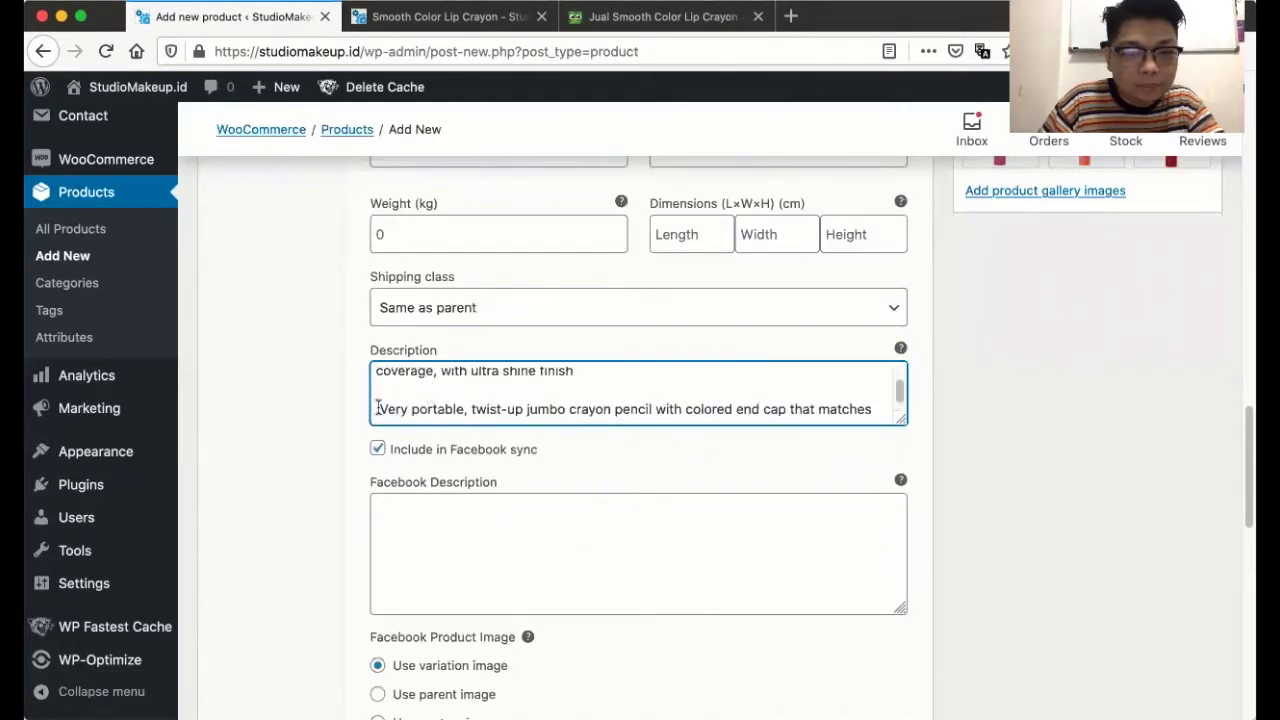
scroll(428, 410, up, 2)
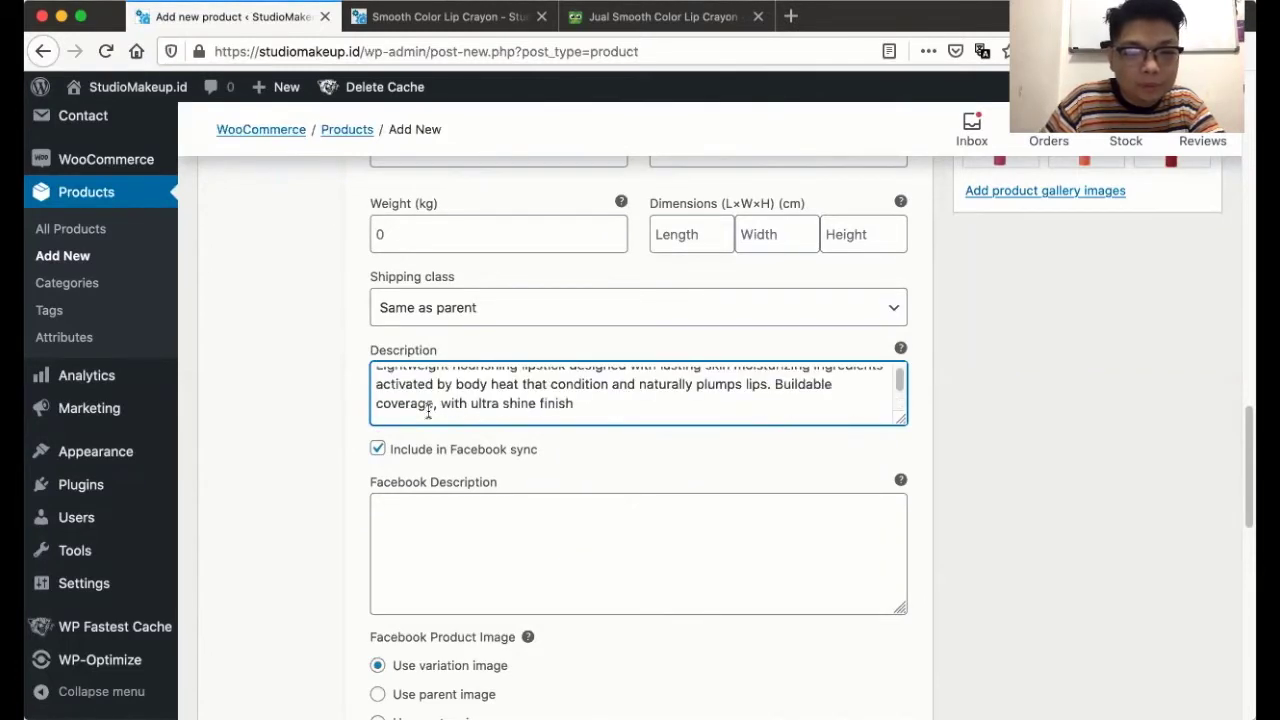
scroll(428, 410, down, 3)
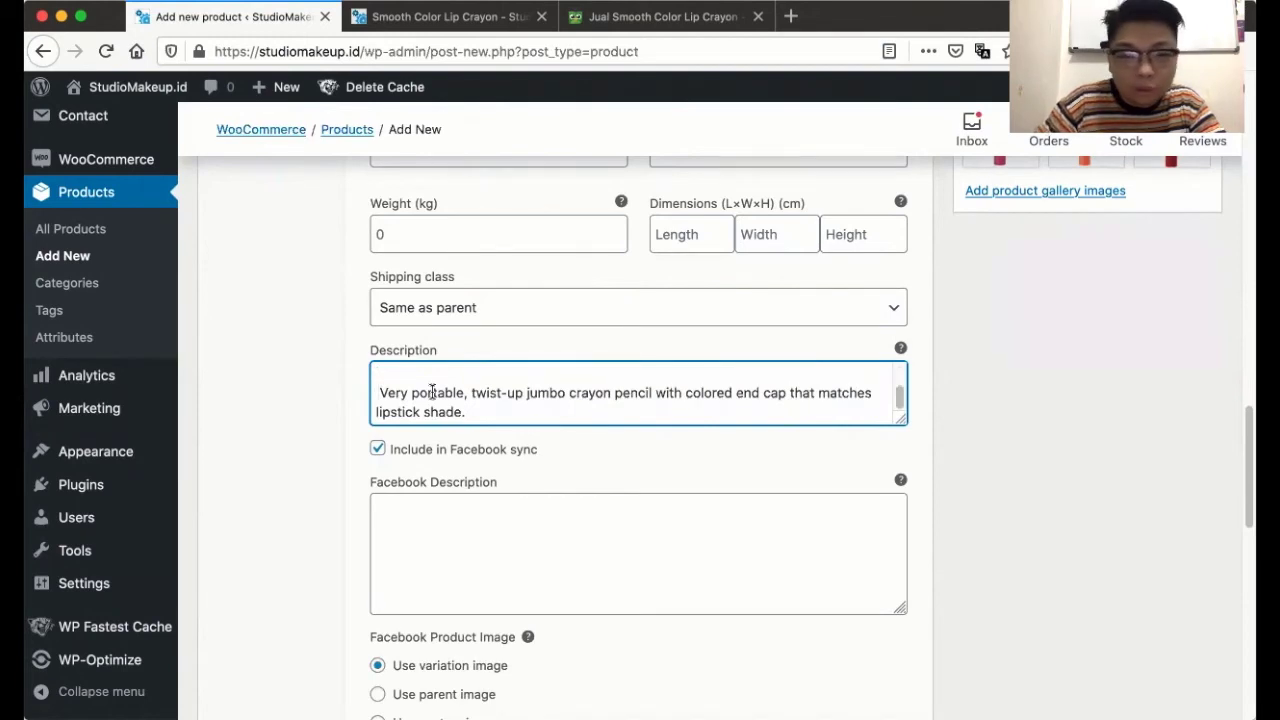
key(super+a)
key(BackSpace)
click(281, 437)
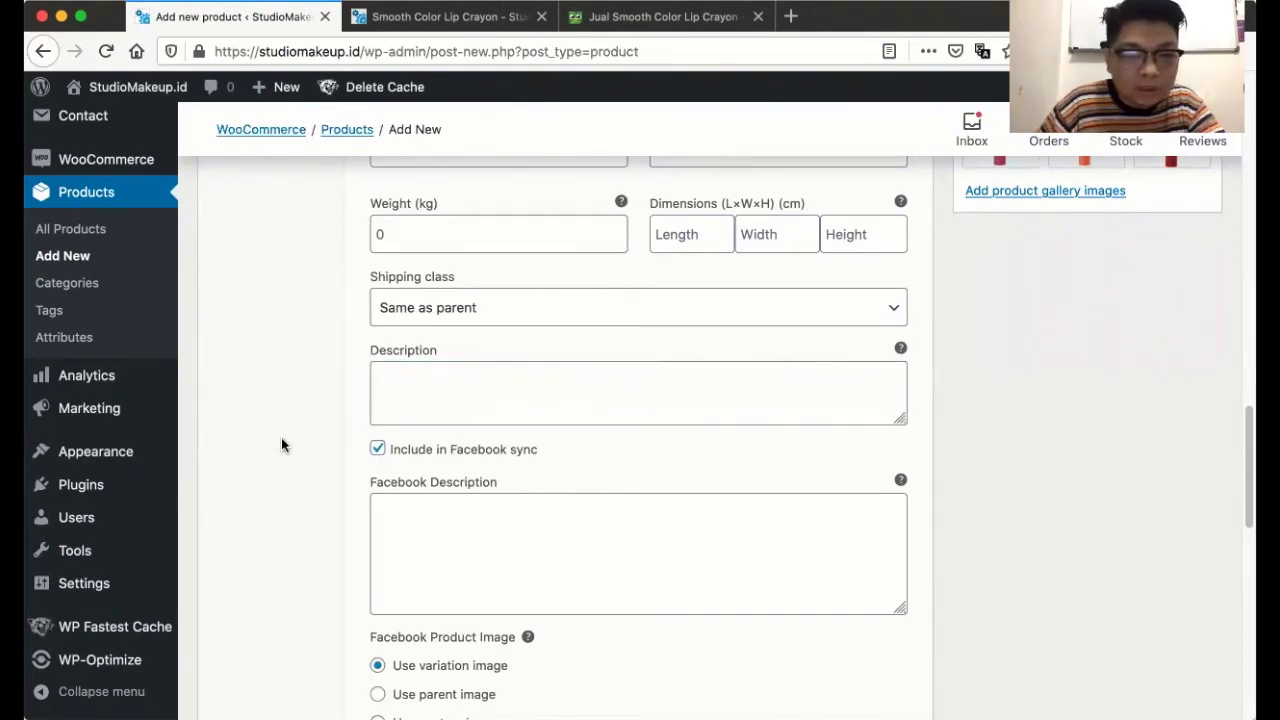
- Enter 170000 as the Happy Hour variation's Facebook price
scroll(281, 437, down, 4)
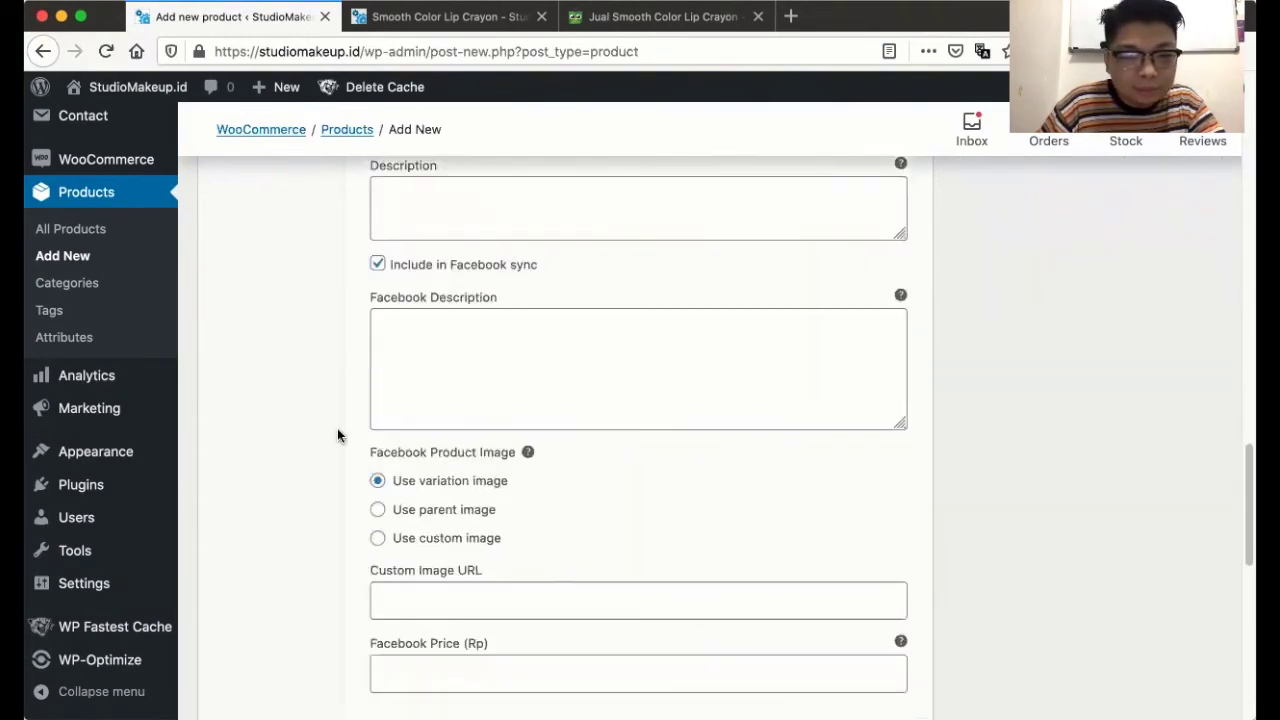
scroll(337, 435, down, 2)
scroll(337, 435, down, 1)
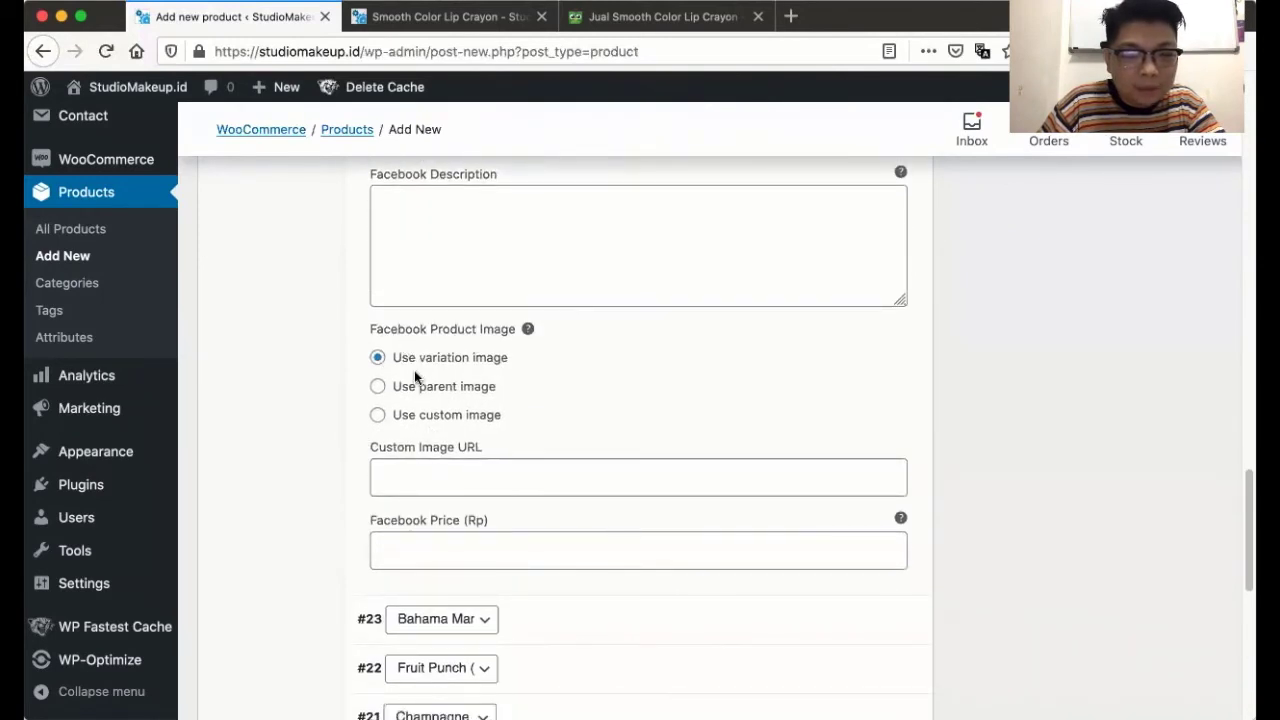
scroll(416, 401, down, 2)
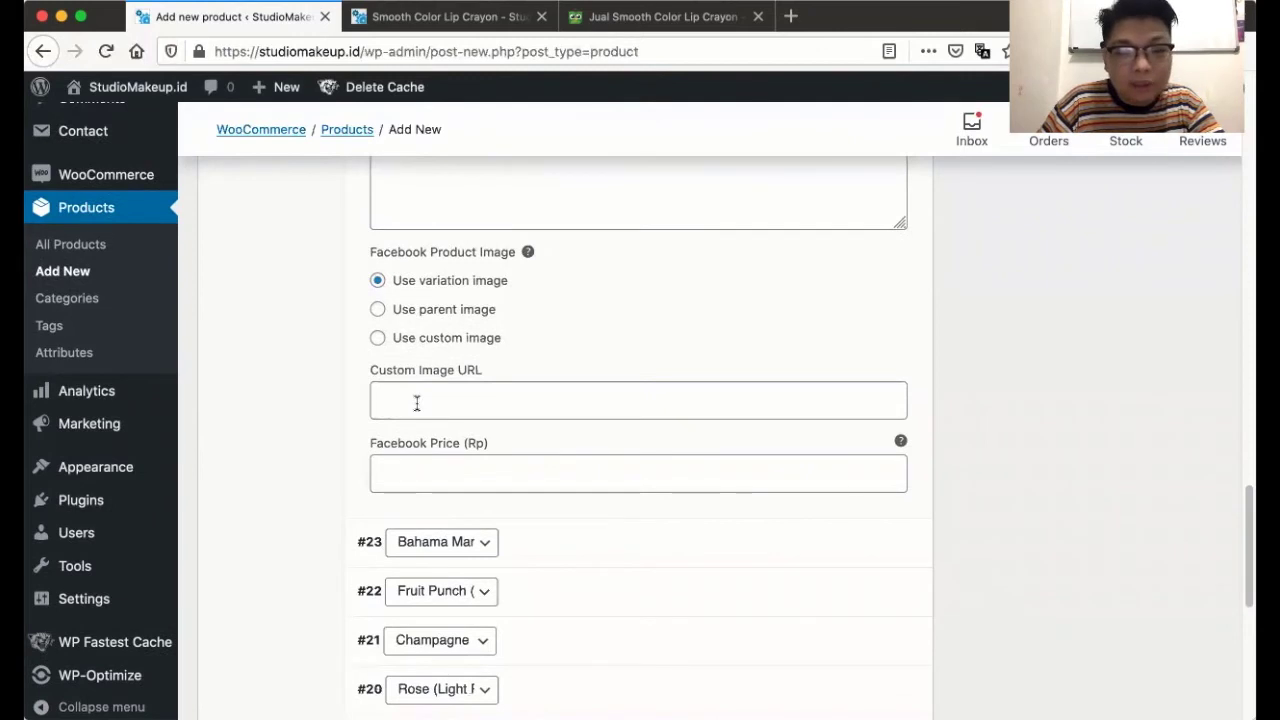
scroll(416, 401, up, 4)
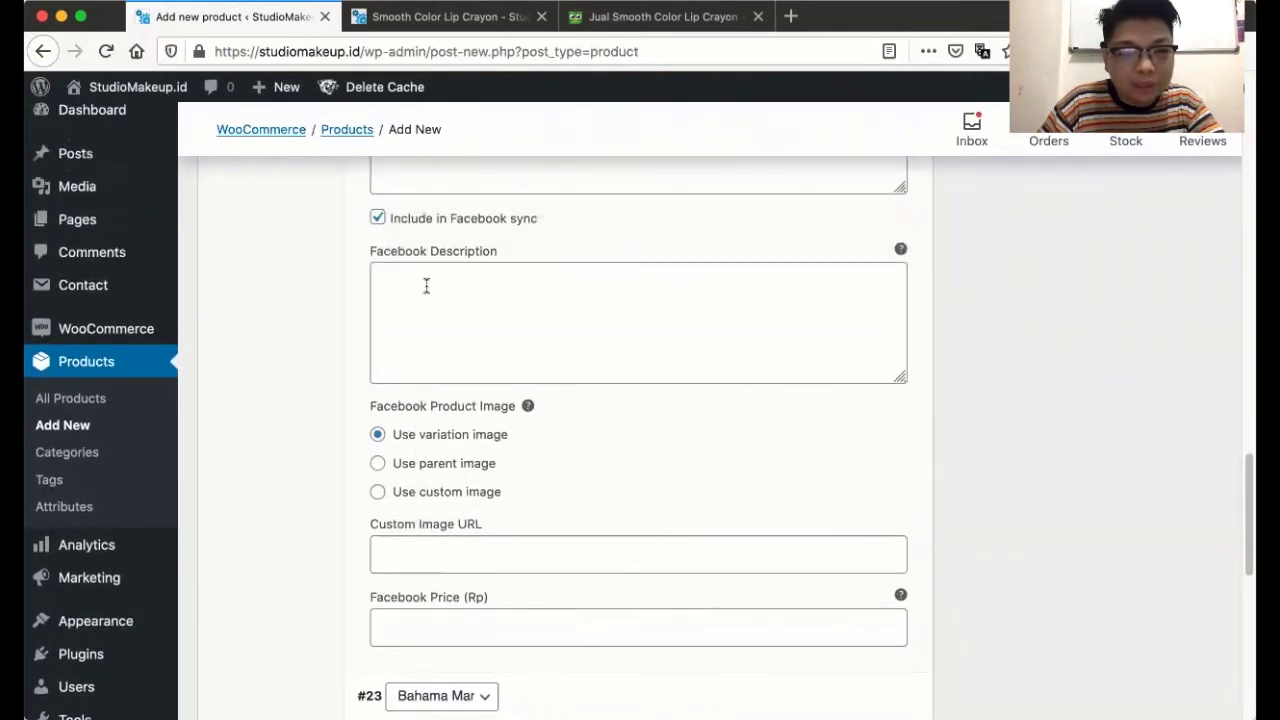
scroll(459, 367, down, 3)
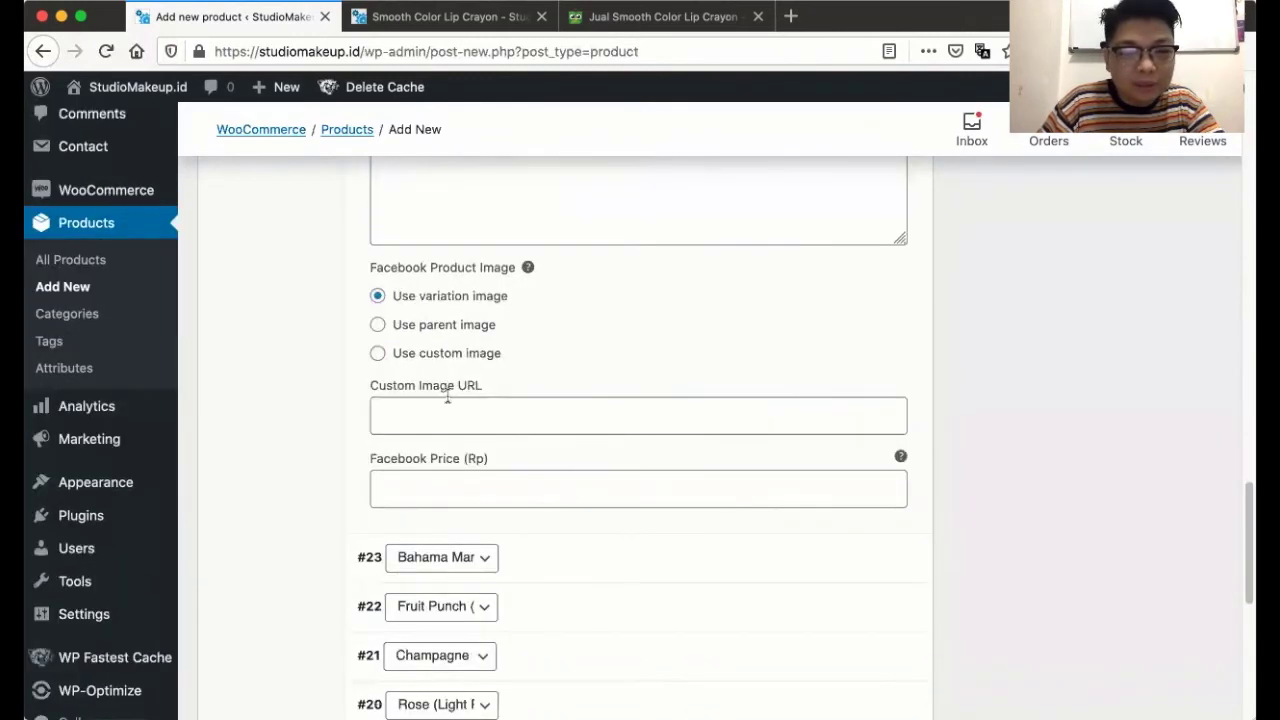
scroll(417, 400, down, 2)
click(432, 424)
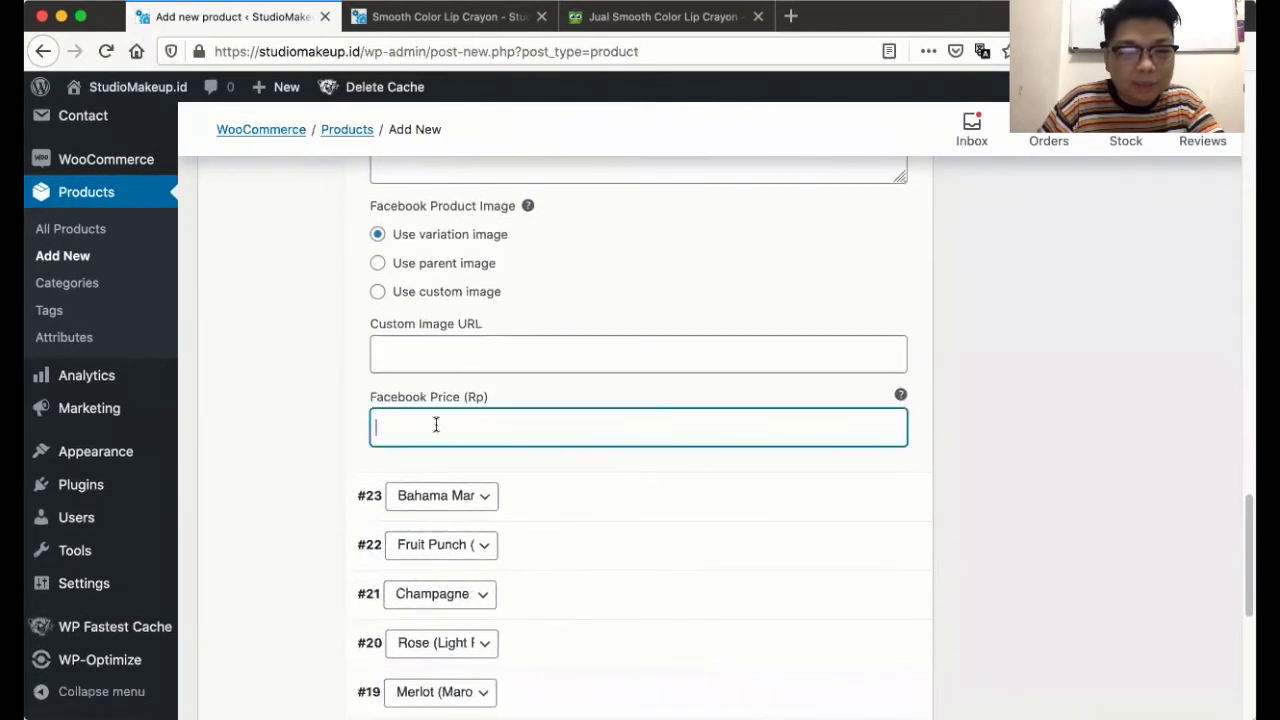
scroll(410, 390, up, 1)
text(170000)
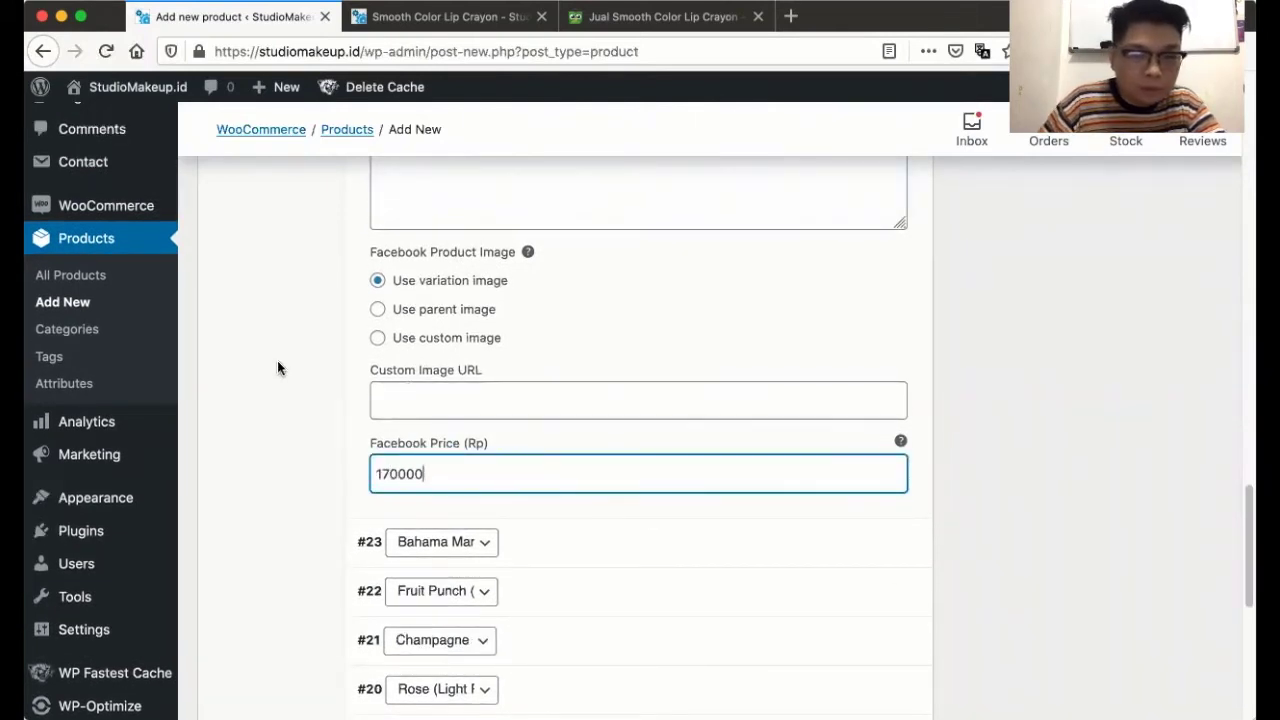
scroll(277, 365, up, 5)
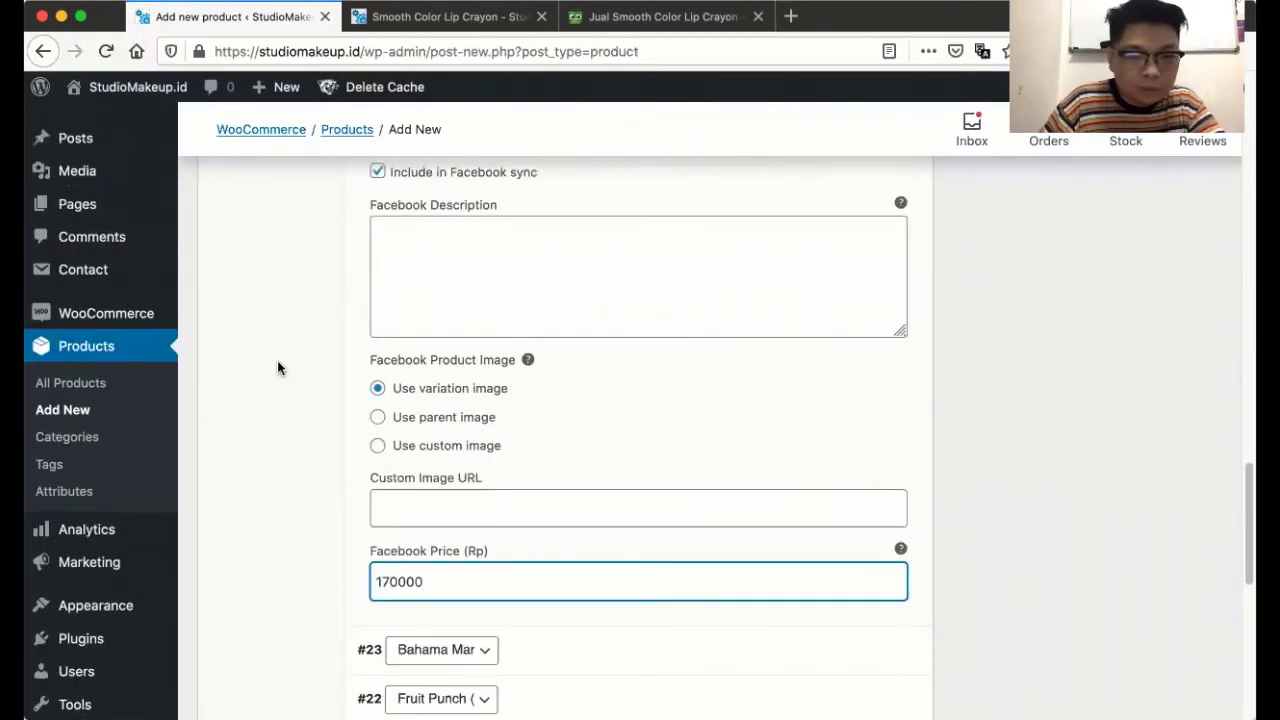
scroll(278, 368, up, 5)
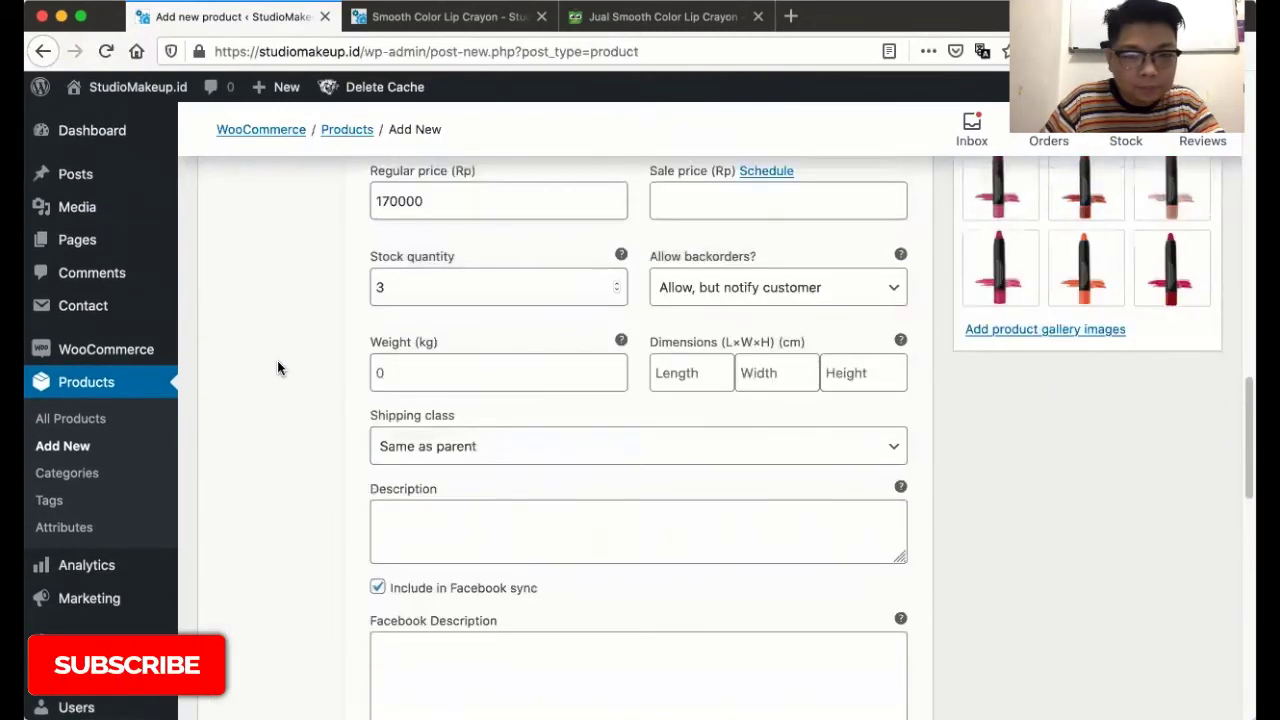
scroll(278, 365, up, 5)
scroll(277, 362, down, 17)
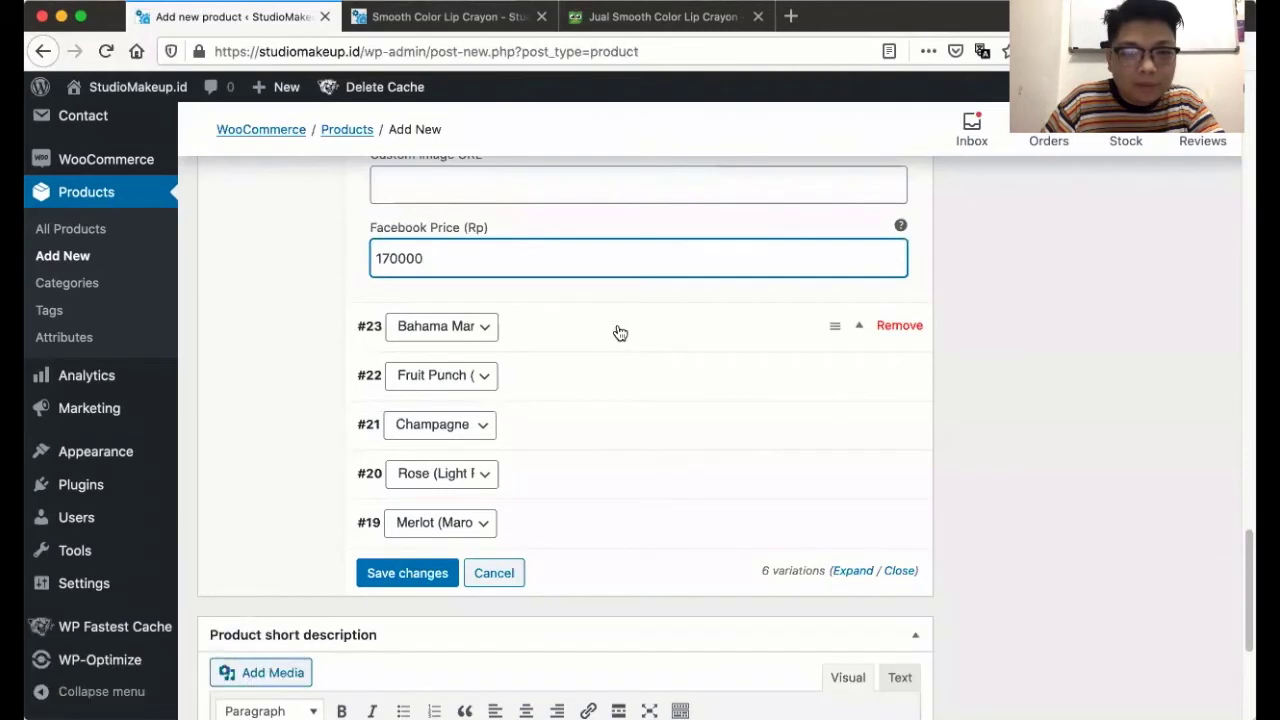
- Expand variation #23 and set the orange lipstick photo as its image
click(617, 331)
click(406, 394)
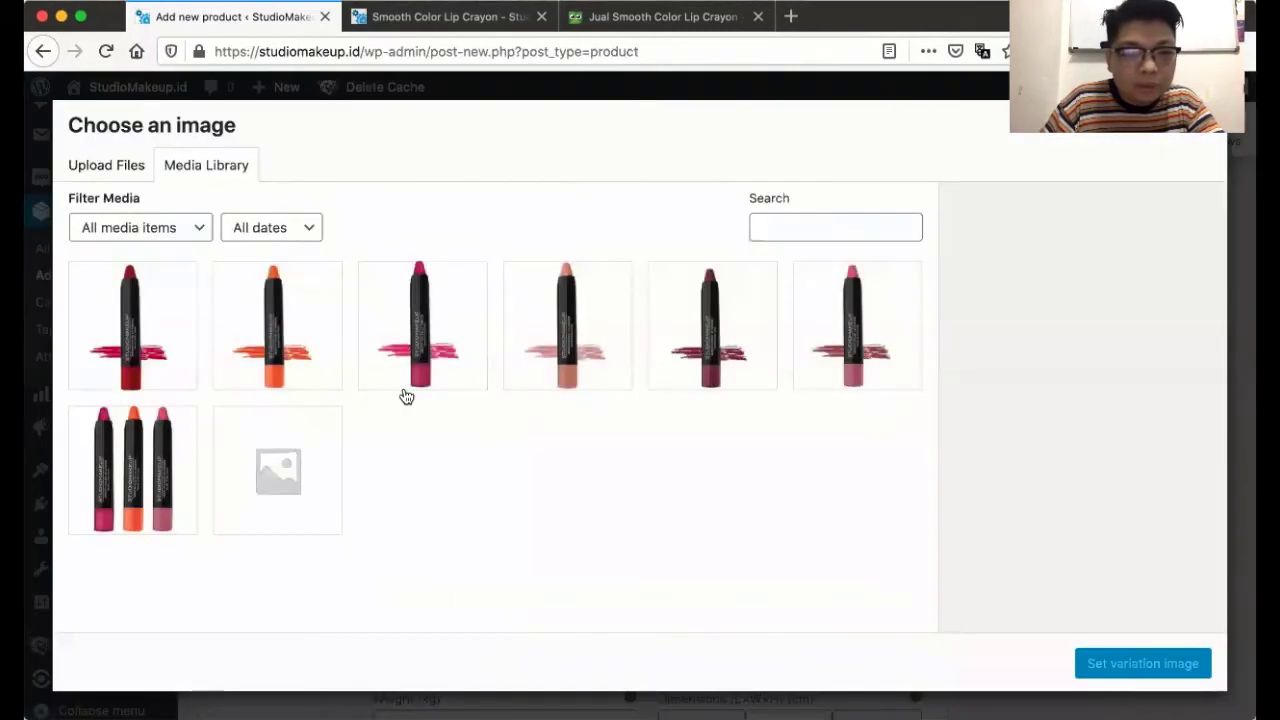
click(304, 346)
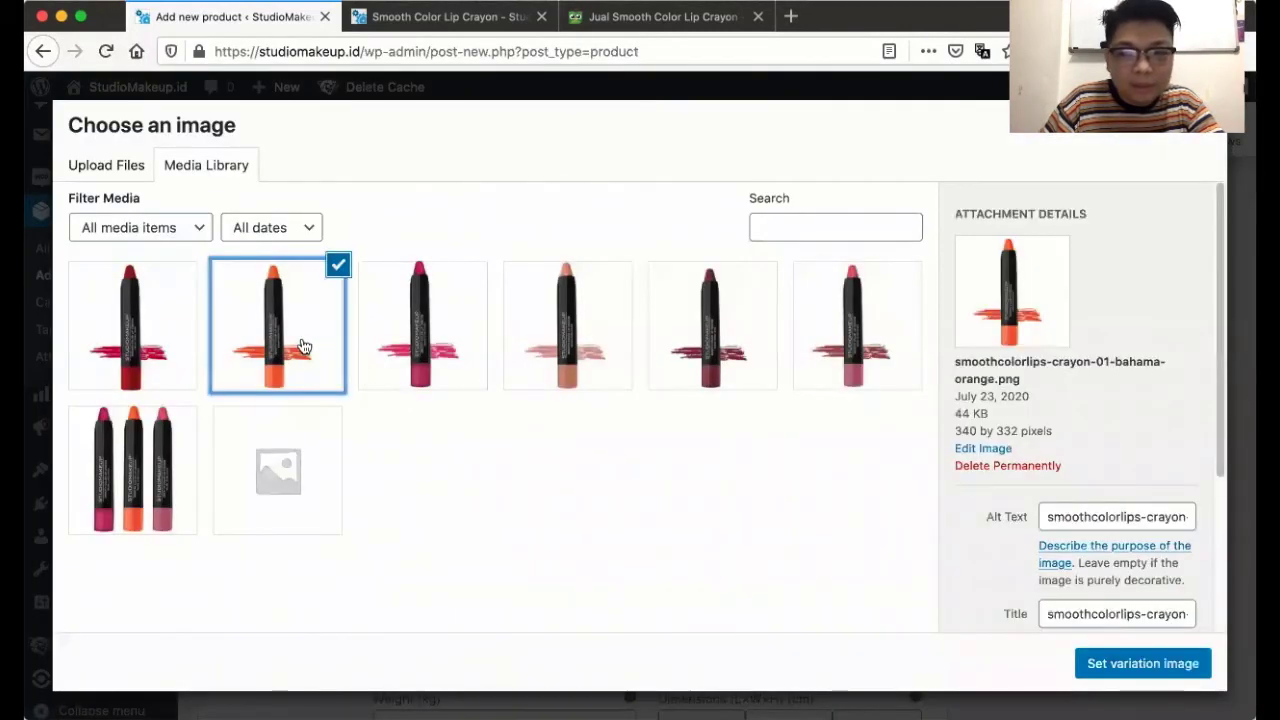
click(1114, 667)
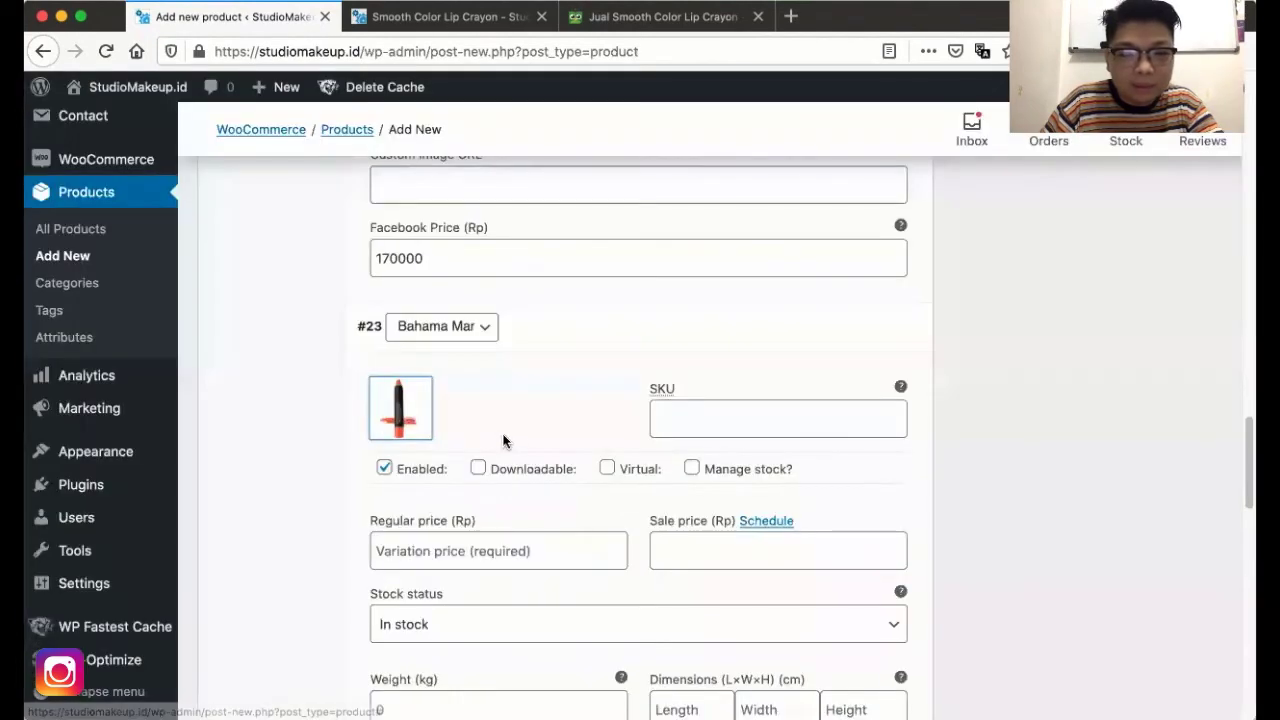
- Give variation #23 SKU SLJ-02, managed stock of 3, and regular price 170000
click(689, 417)
text(SLJ)
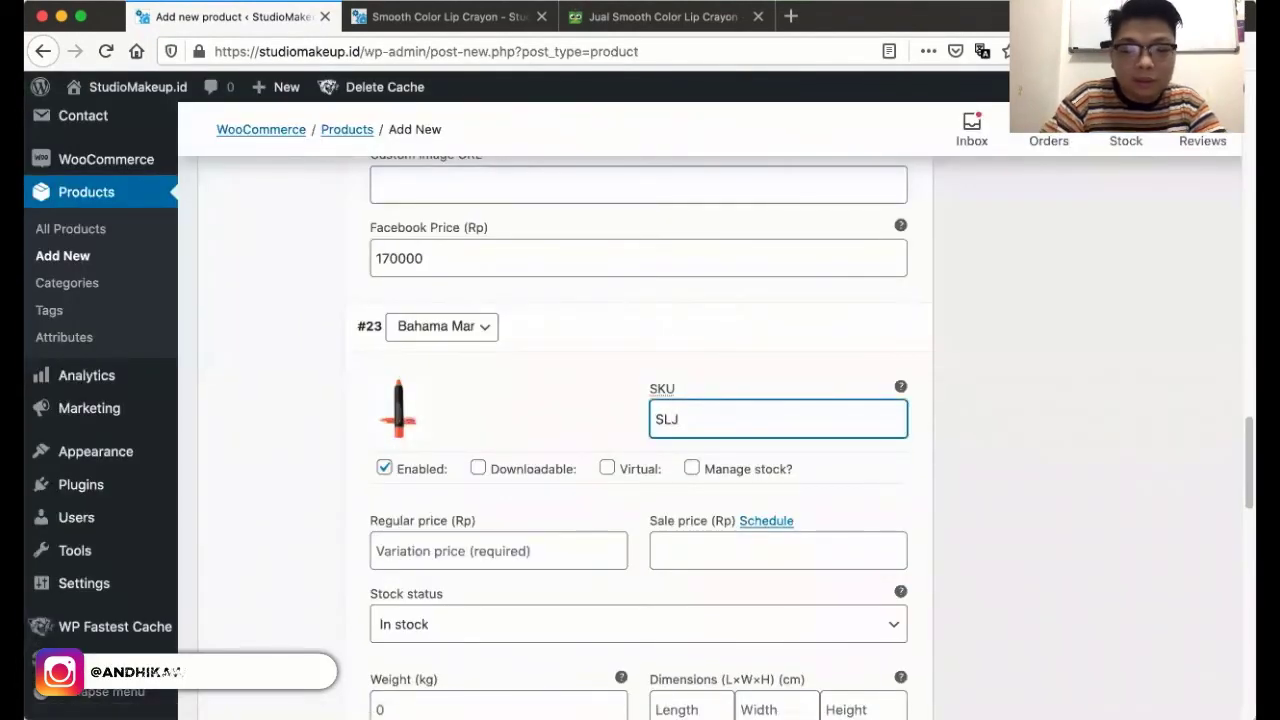
text(-02)
scroll(733, 312, down, 3)
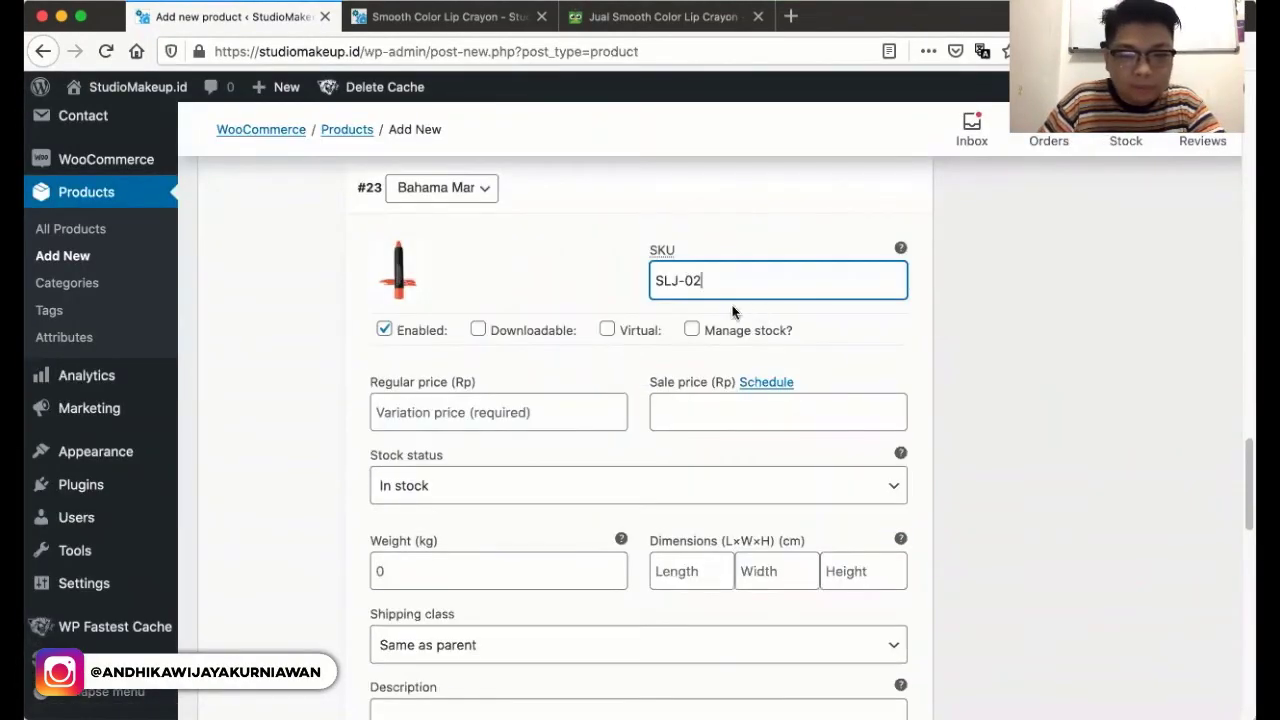
click(691, 329)
click(506, 410)
text(1)
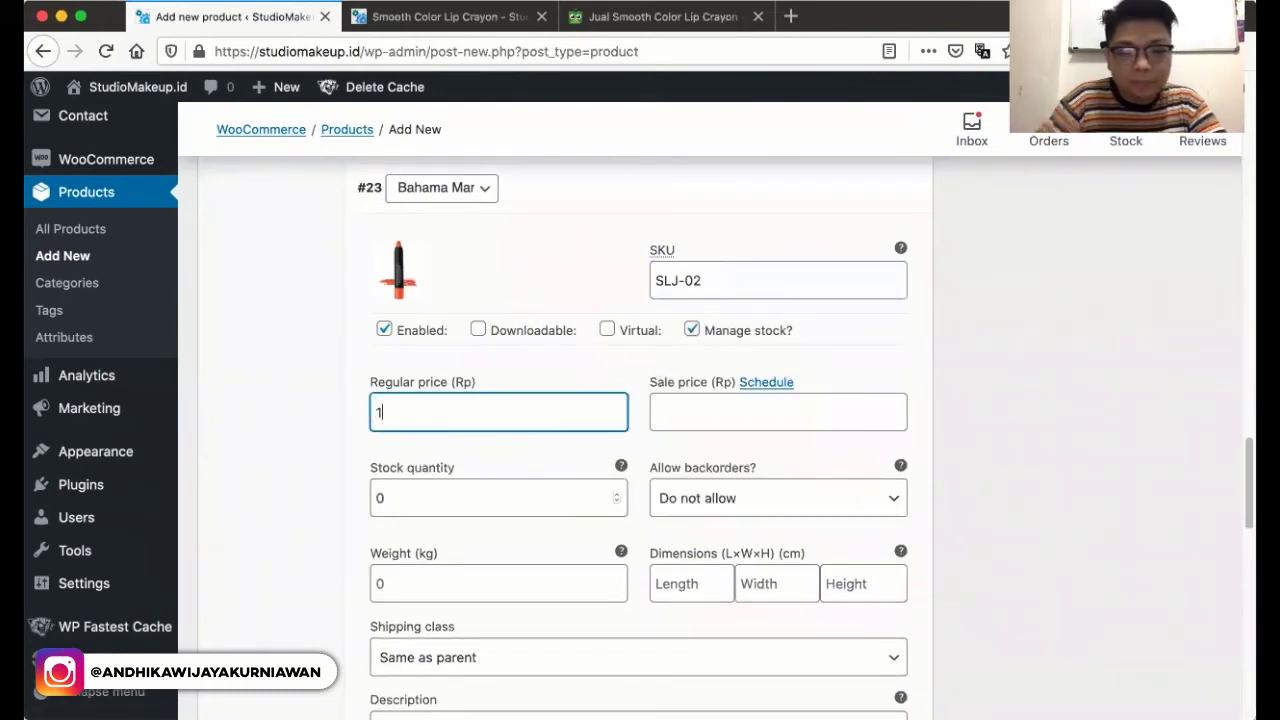
text(70000)
key(Tab)
key(Tab)
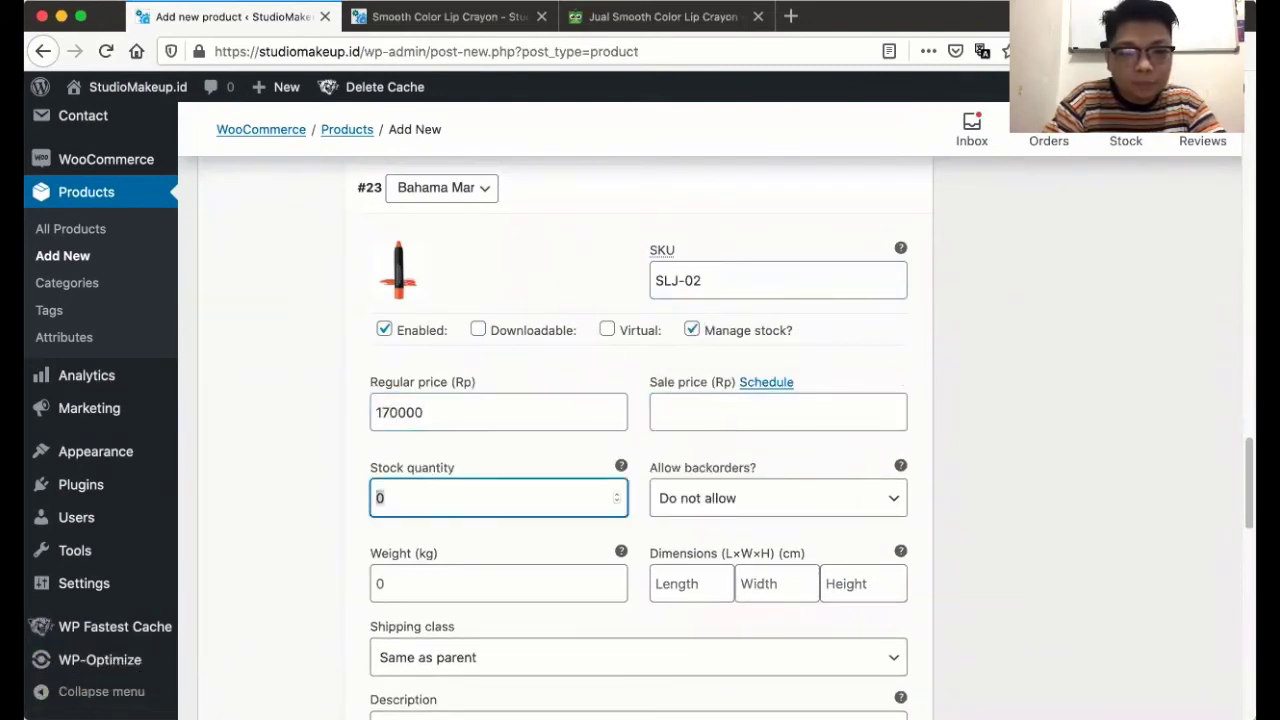
text(3)
- Allow backorders with customer notice, fill the Facebook price, and save the variations
scroll(678, 374, down, 1)
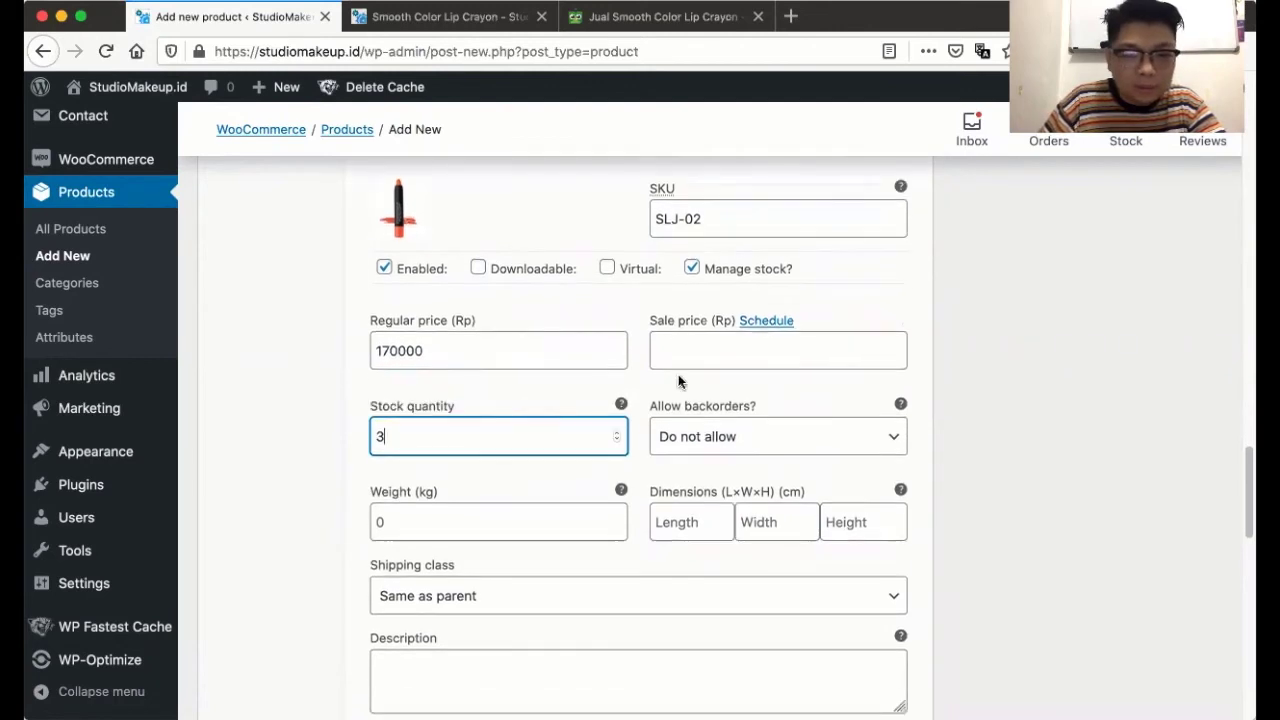
click(703, 436)
click(703, 447)
scroll(290, 480, down, 10)
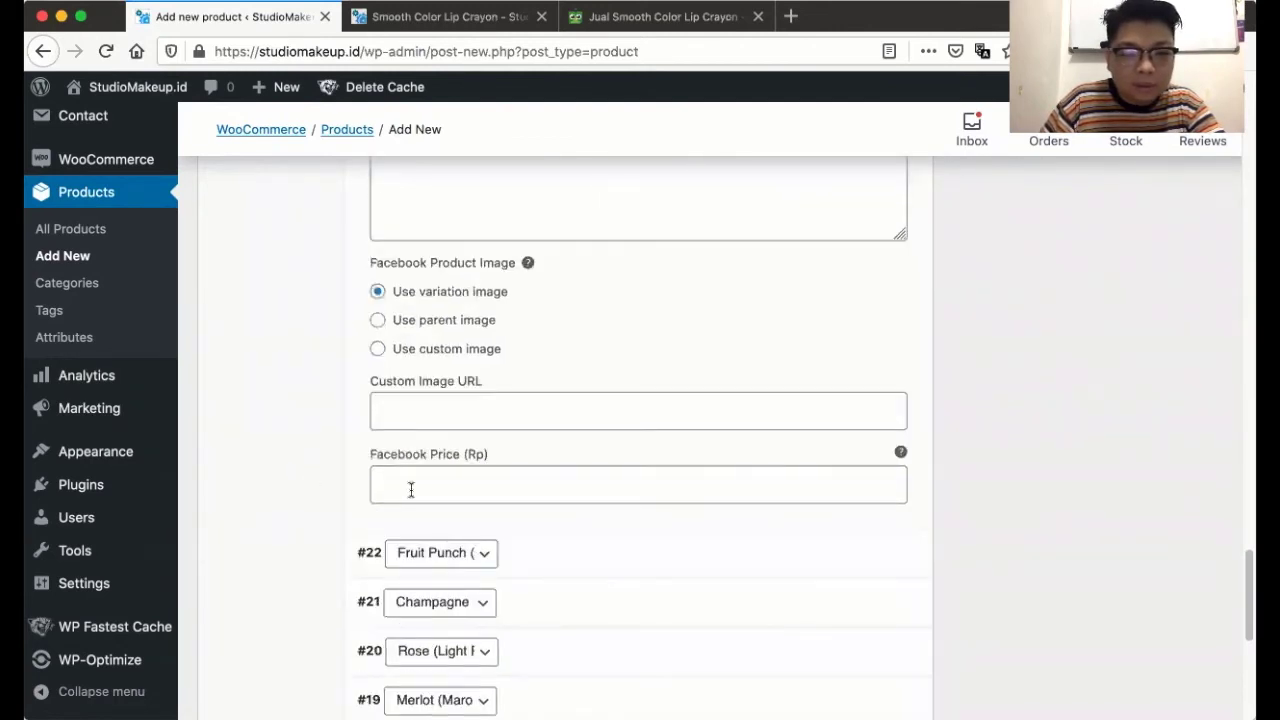
click(410, 489)
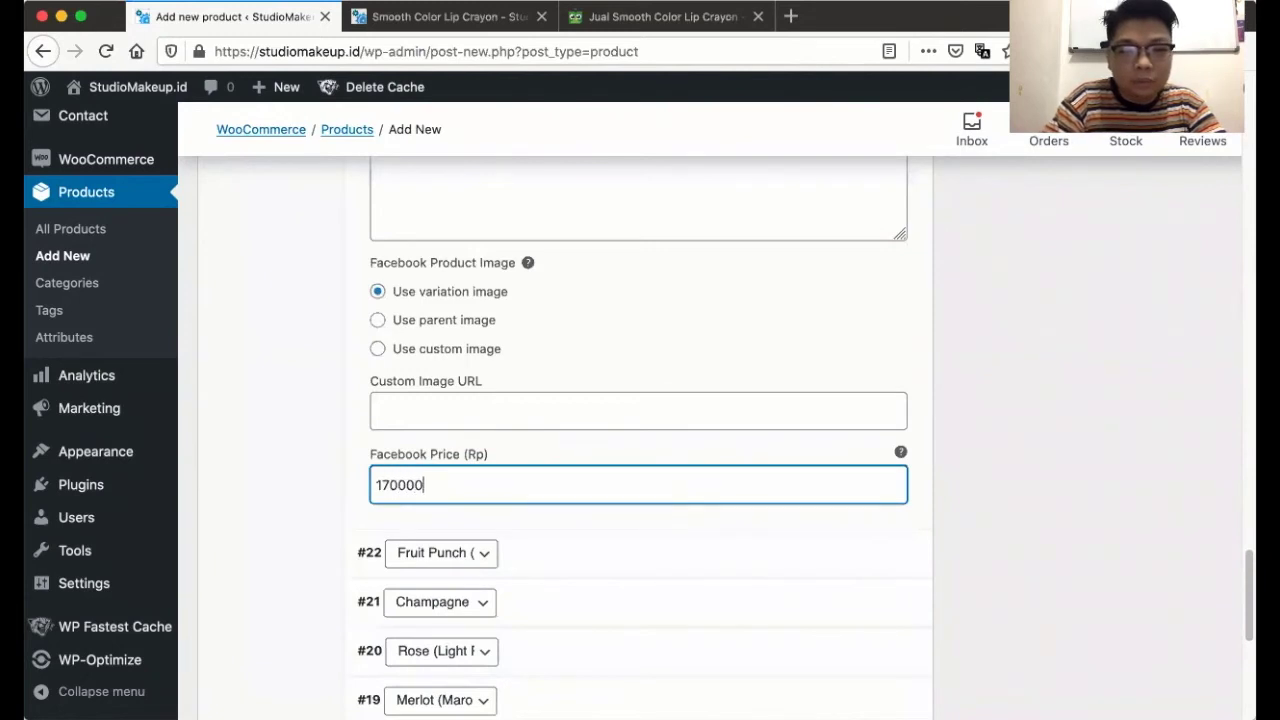
scroll(563, 438, down, 2)
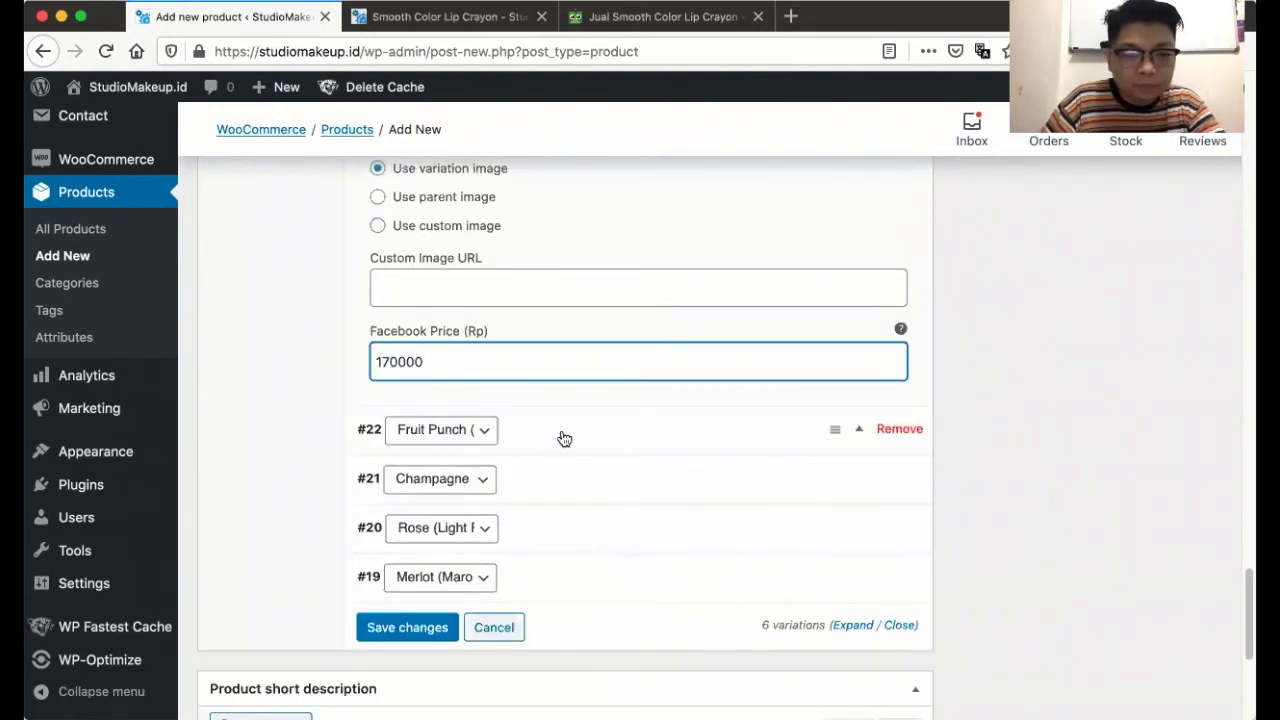
click(407, 627)
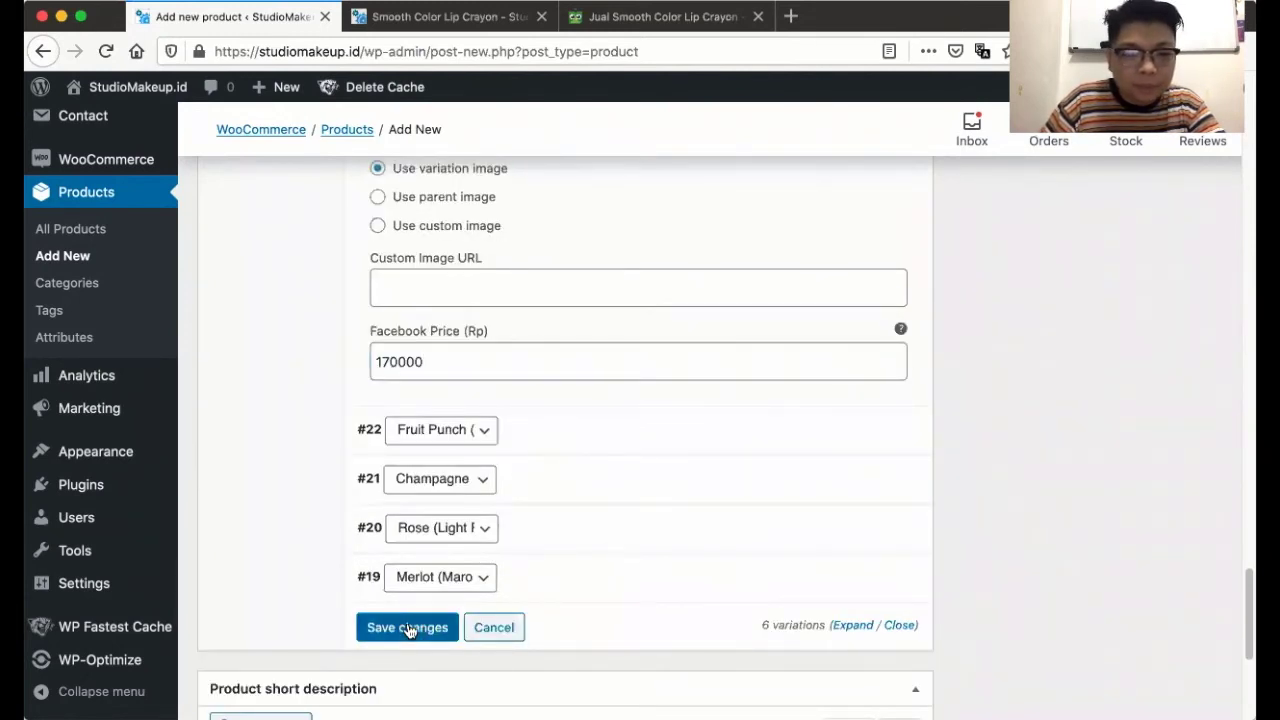
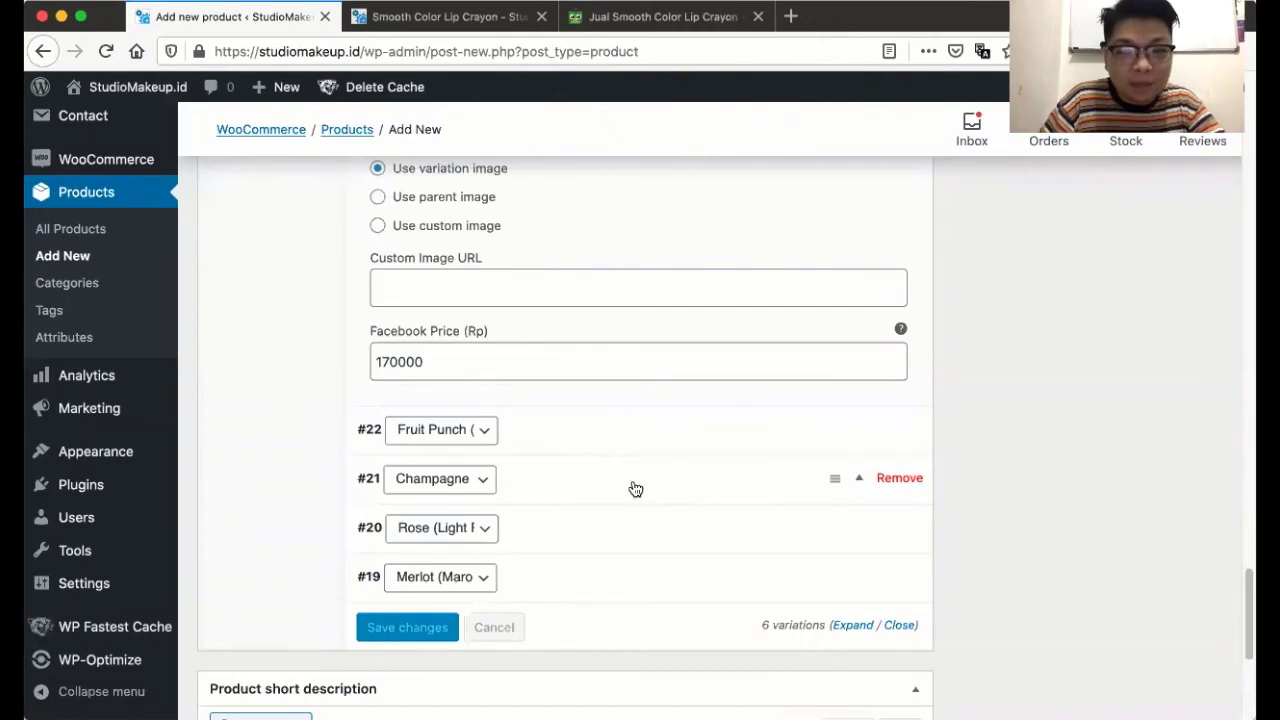
- Preview the draft Smooth Color Lip Crayon and inspect its Rp 170.000 price
scroll(635, 488, up, 15)
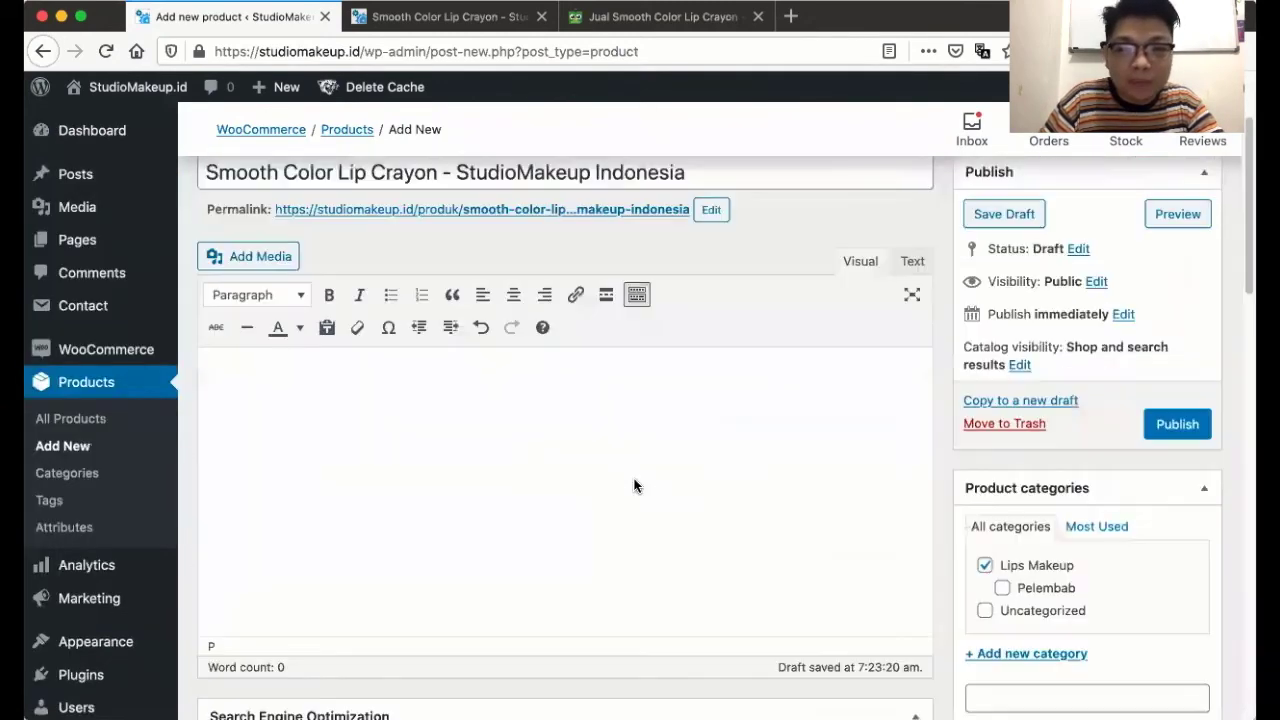
click(1175, 229)
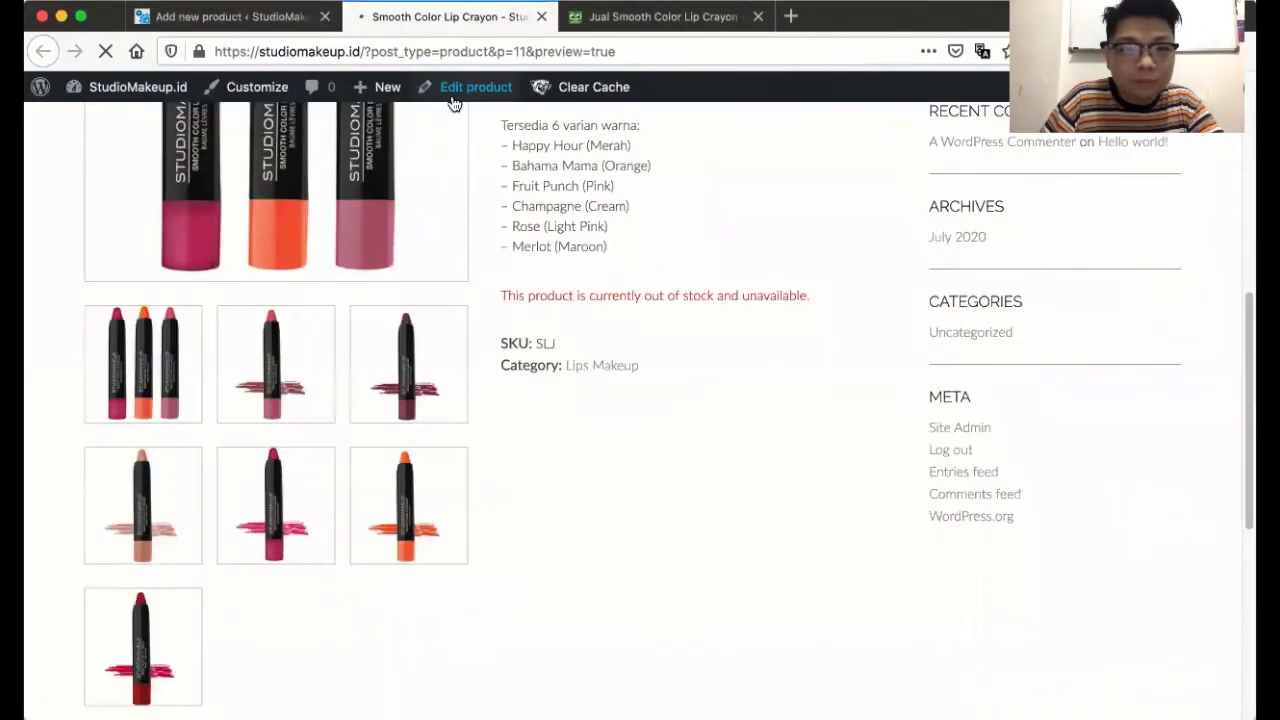
scroll(651, 293, up, 10)
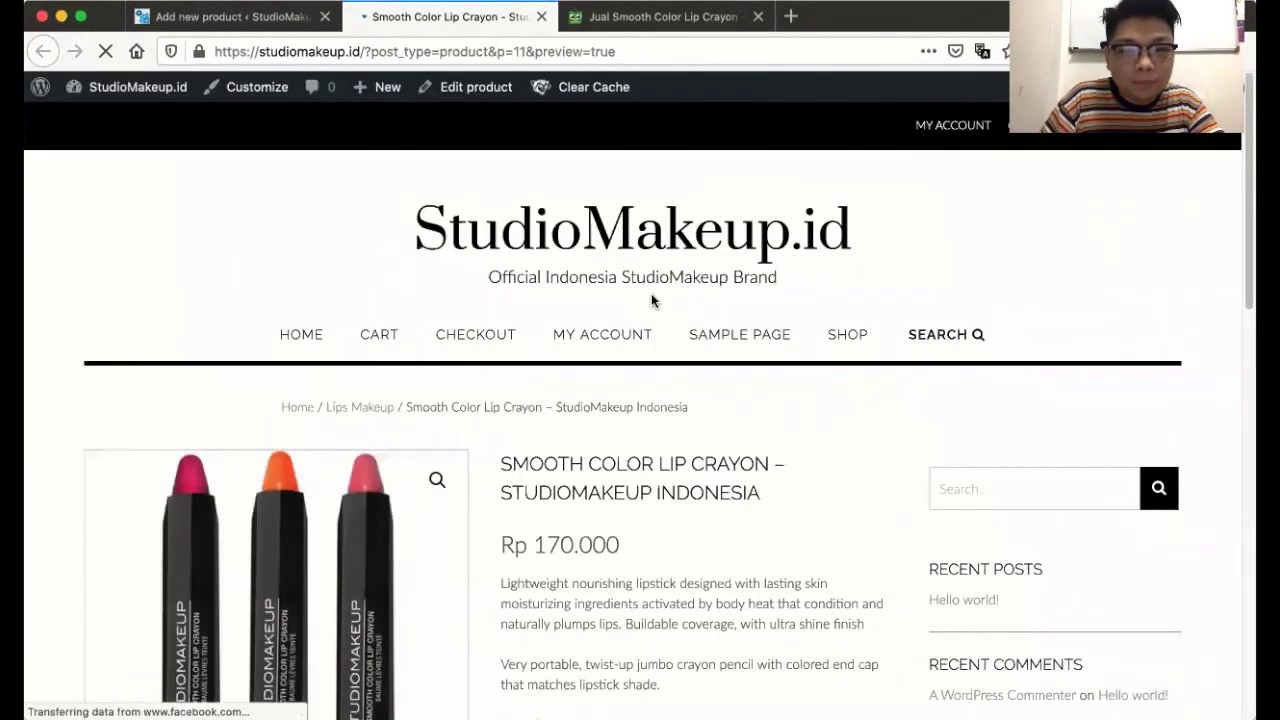
scroll(651, 293, down, 3)
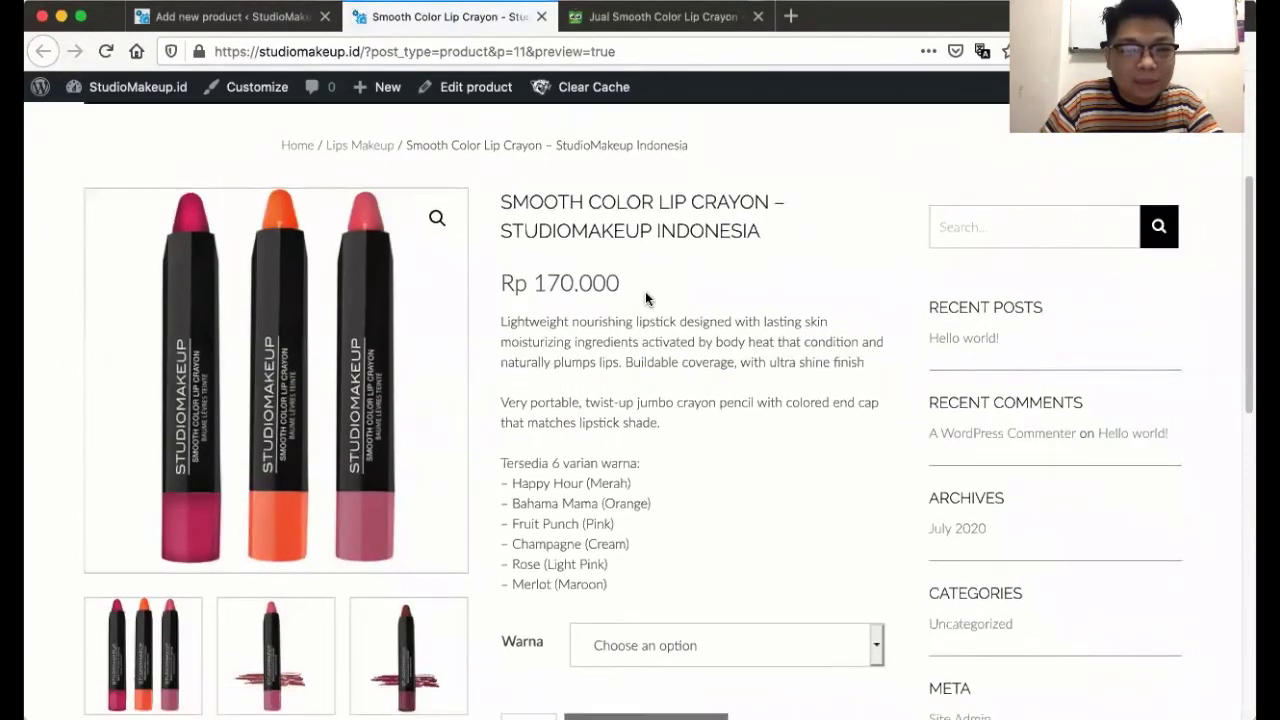
scroll(645, 291, down, 3)
scroll(645, 291, up, 3)
drag(641, 289, 628, 297)
drag(512, 294, 637, 289)
click(641, 289)
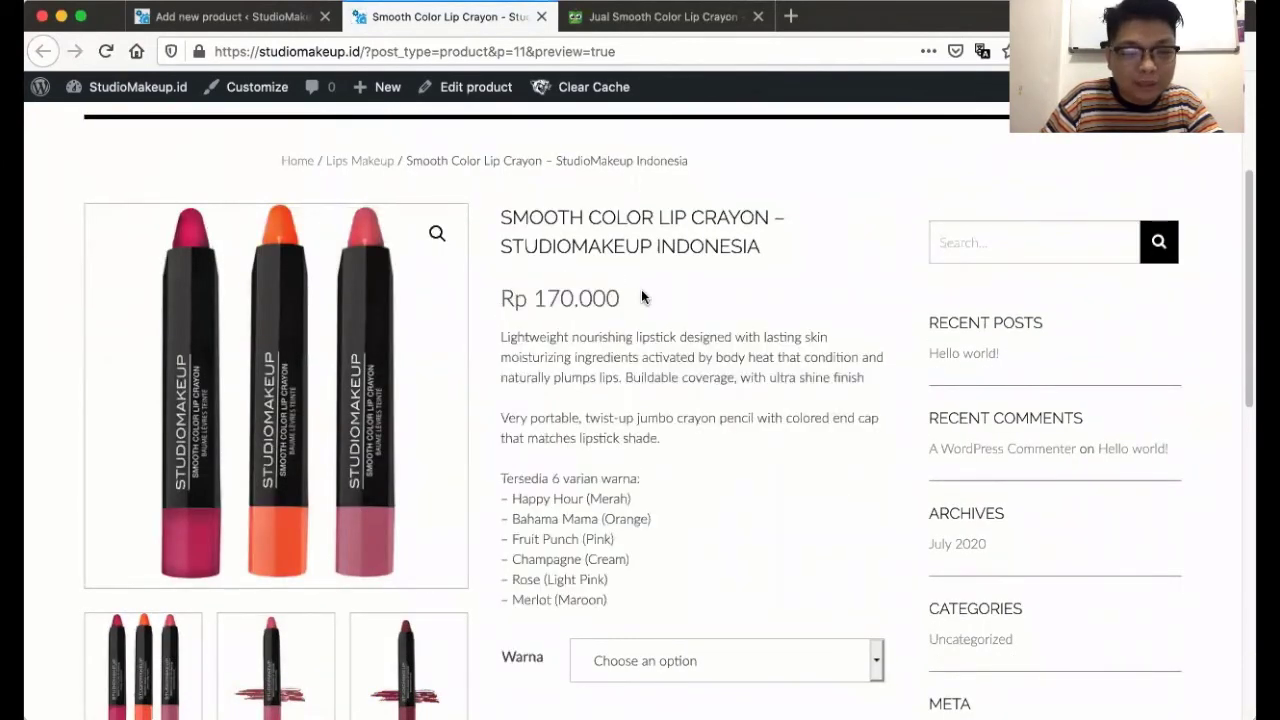
scroll(641, 289, down, 5)
- Select the Happy Hour (Merah) Warna colour to check its image and stock
click(666, 381)
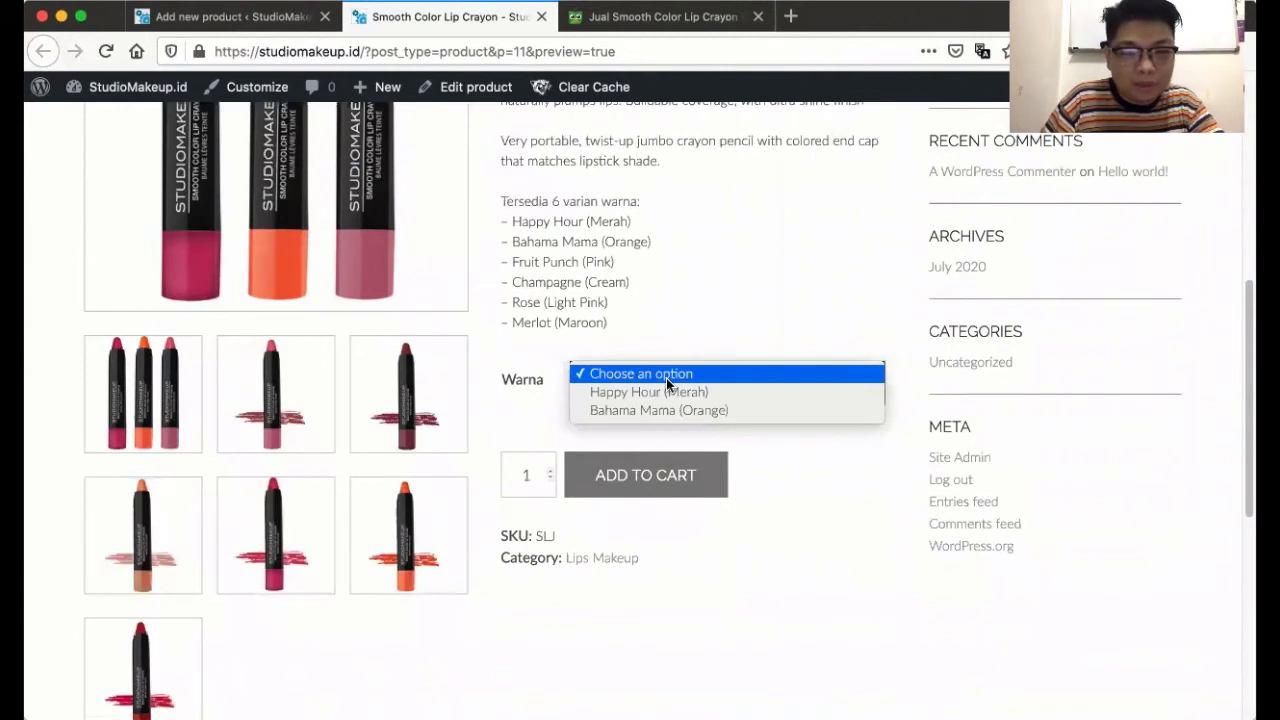
click(826, 462)
click(704, 392)
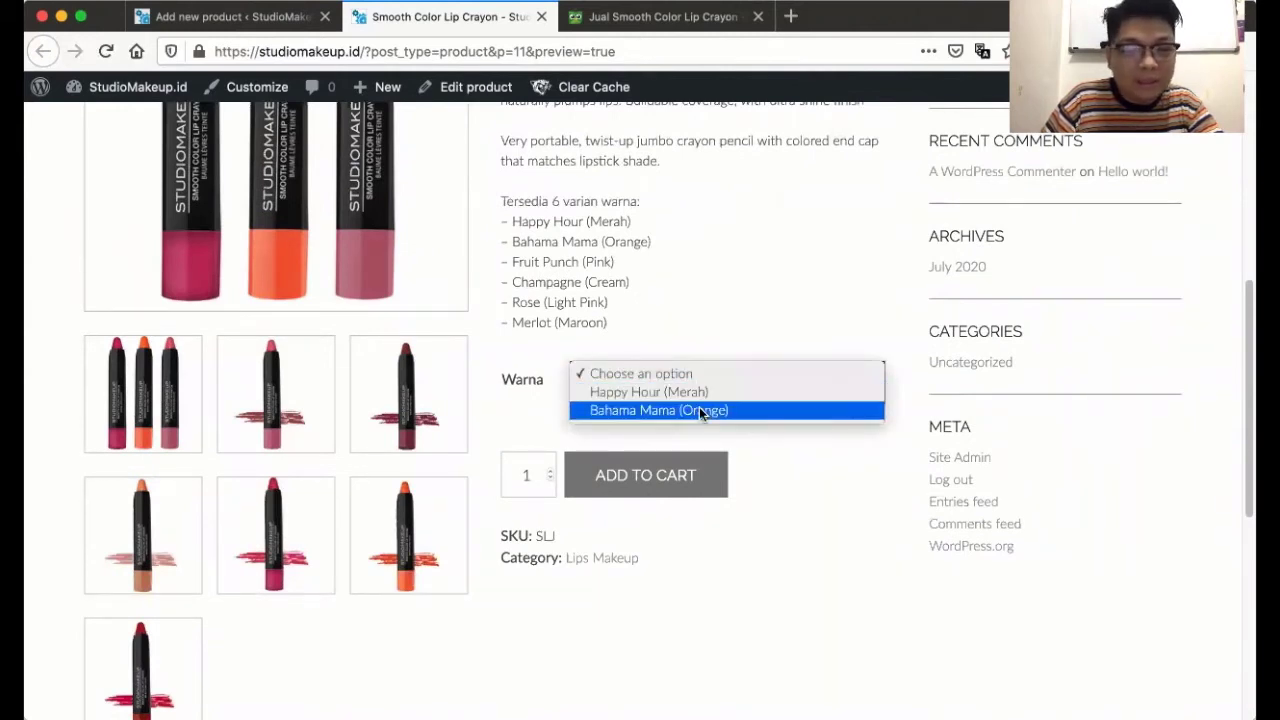
click(812, 453)
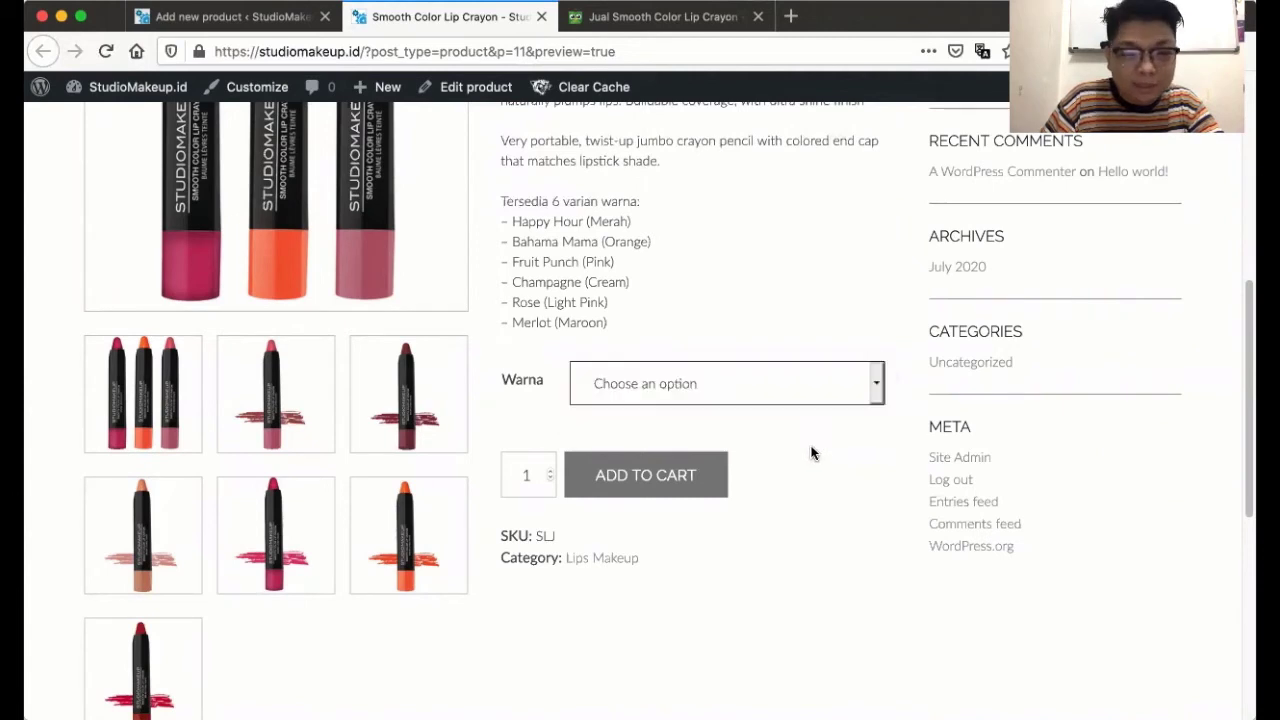
click(658, 398)
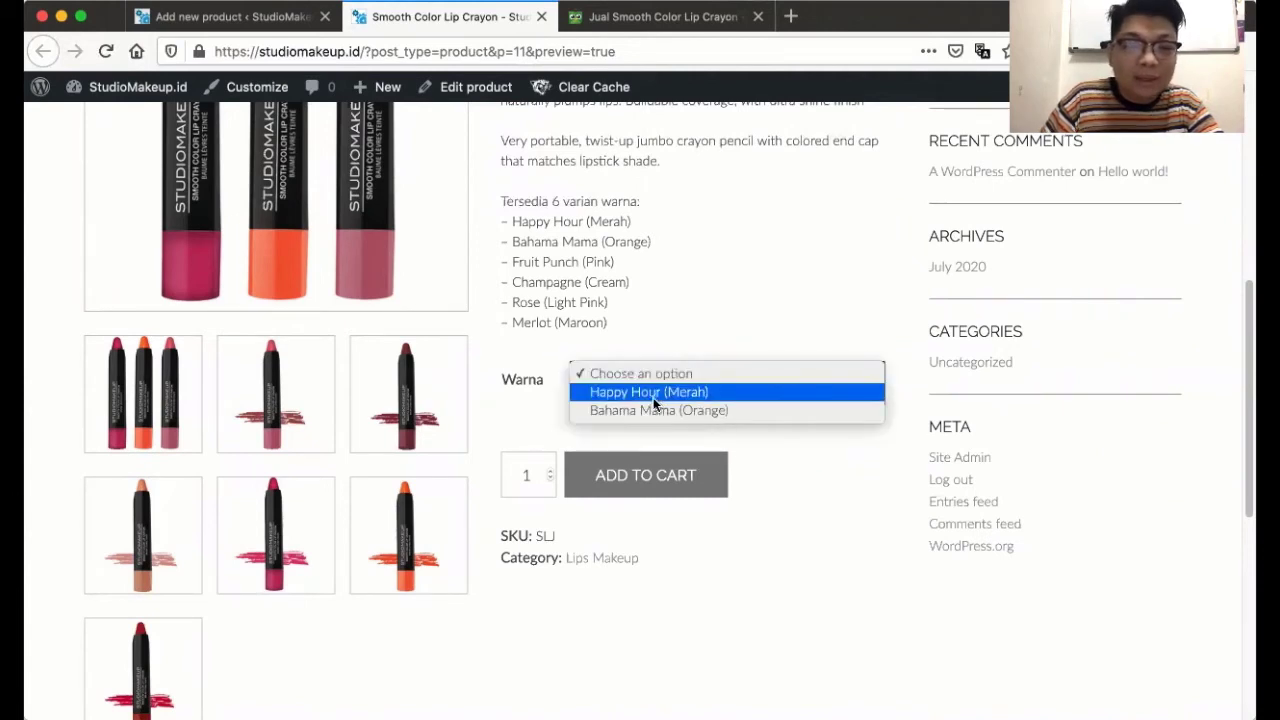
click(650, 394)
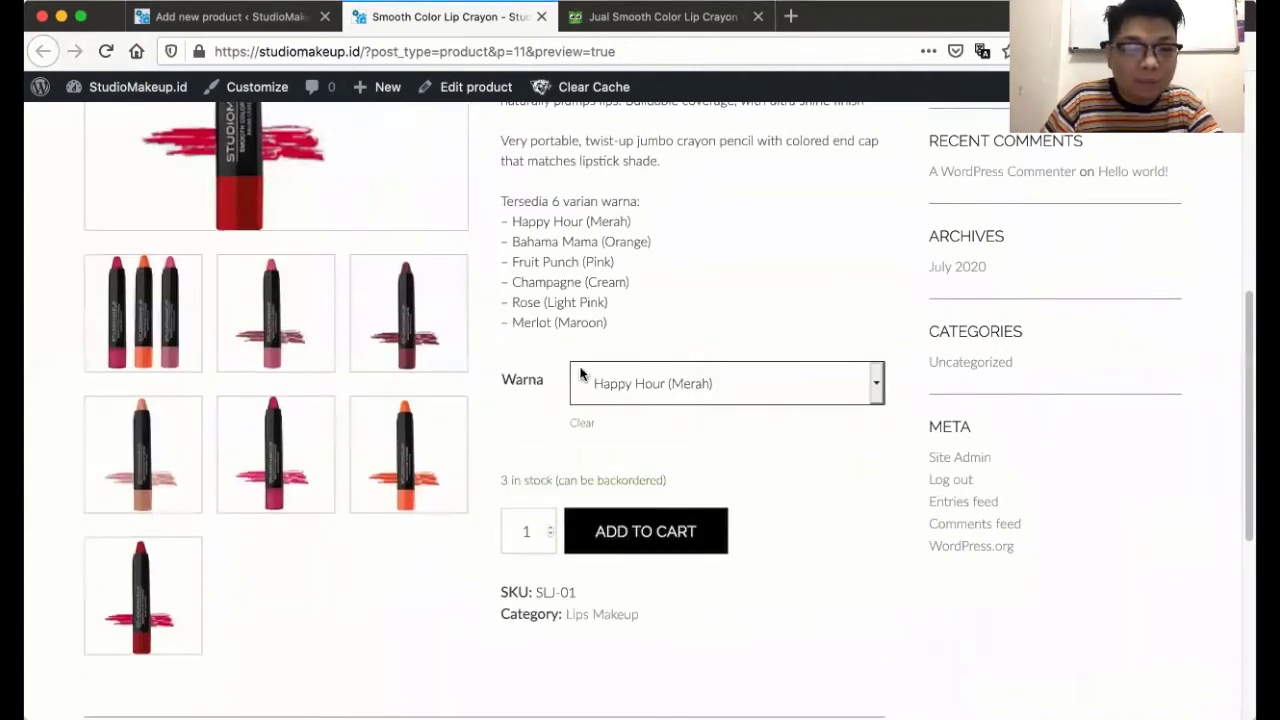
scroll(443, 286, up, 1)
scroll(277, 274, up, 1)
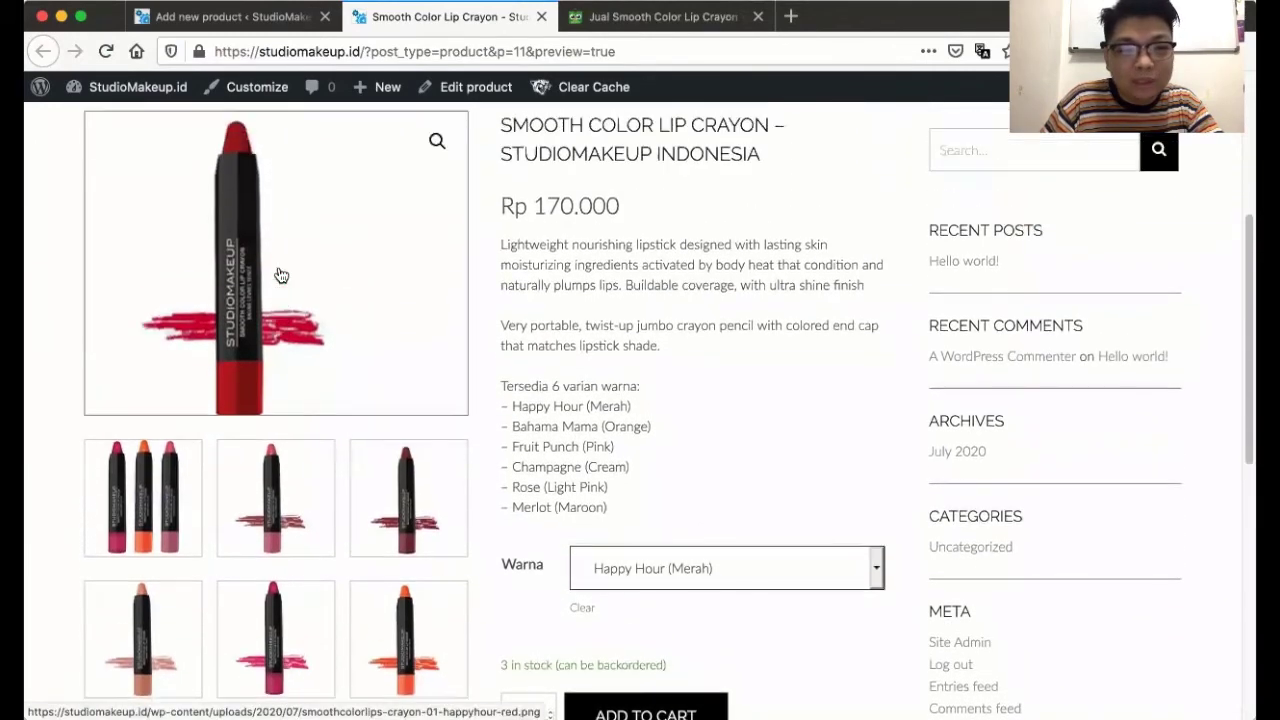
scroll(672, 378, down, 1)
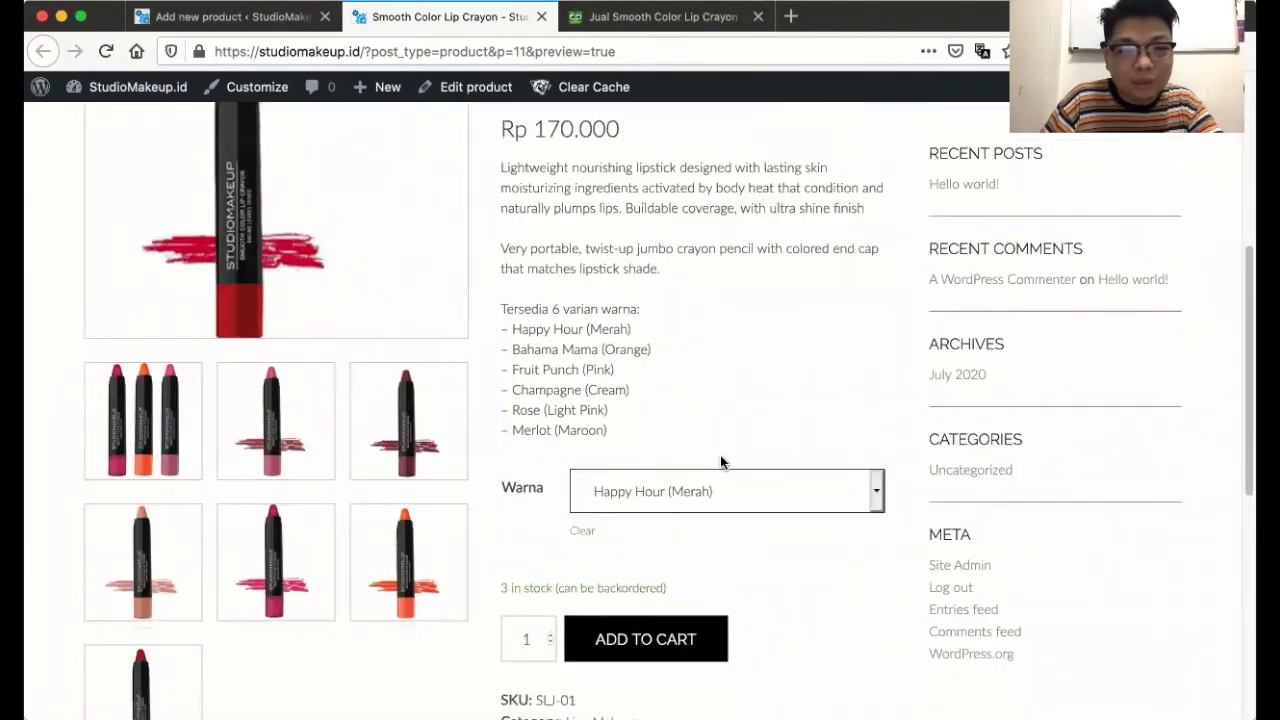
- Switch the Warna colour to Bahama Mama (Orange) and check its details
click(765, 498)
click(759, 500)
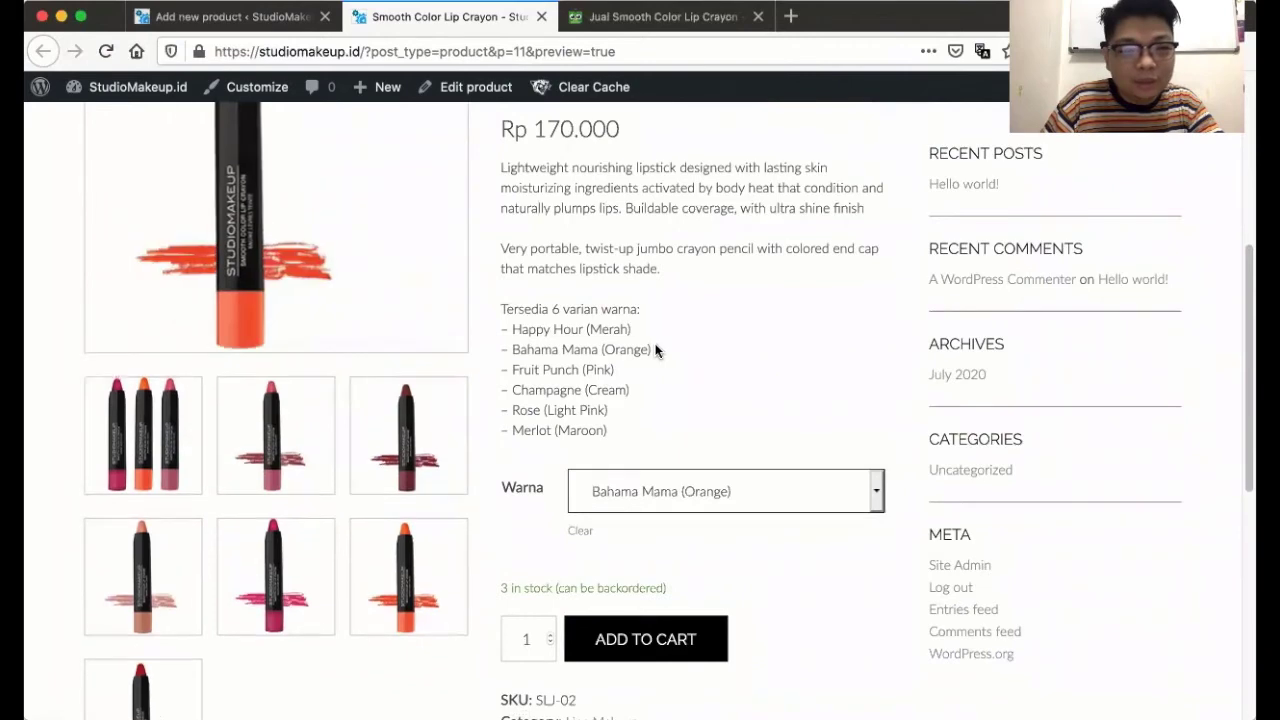
scroll(654, 349, up, 1)
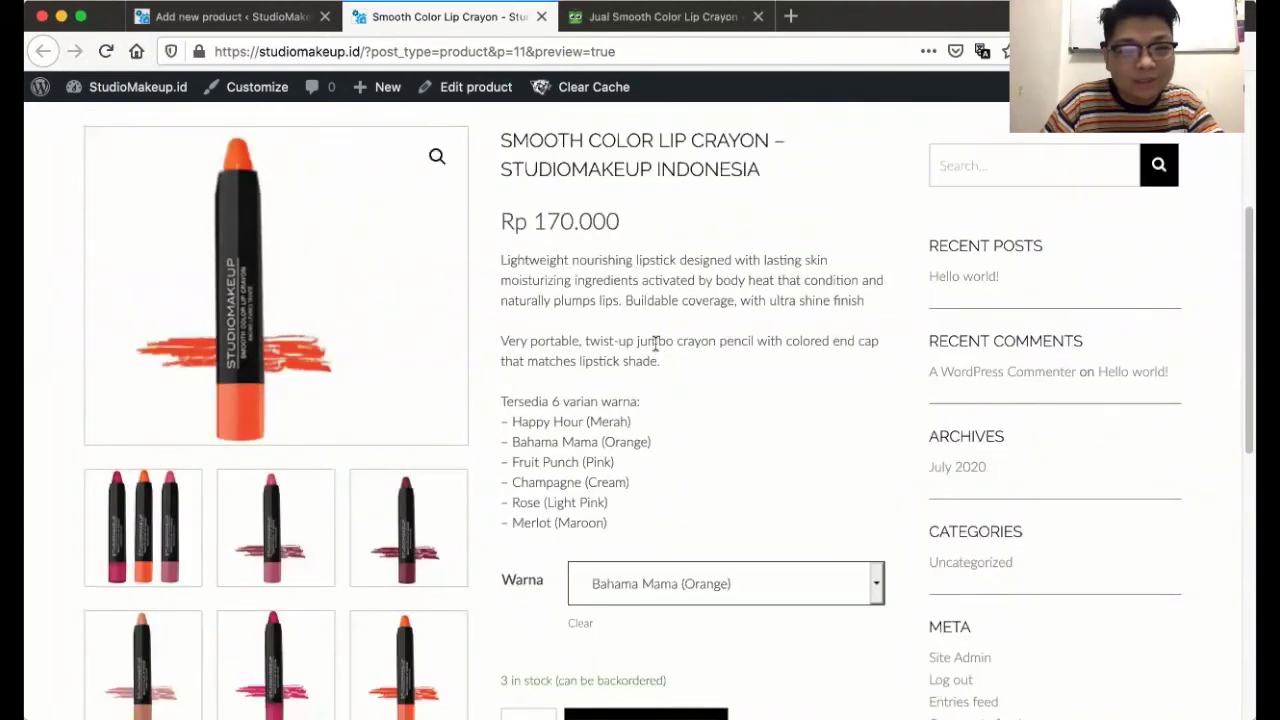
scroll(655, 343, down, 2)
- Reset the Warna choice to none and go back to the product editor
click(668, 378)
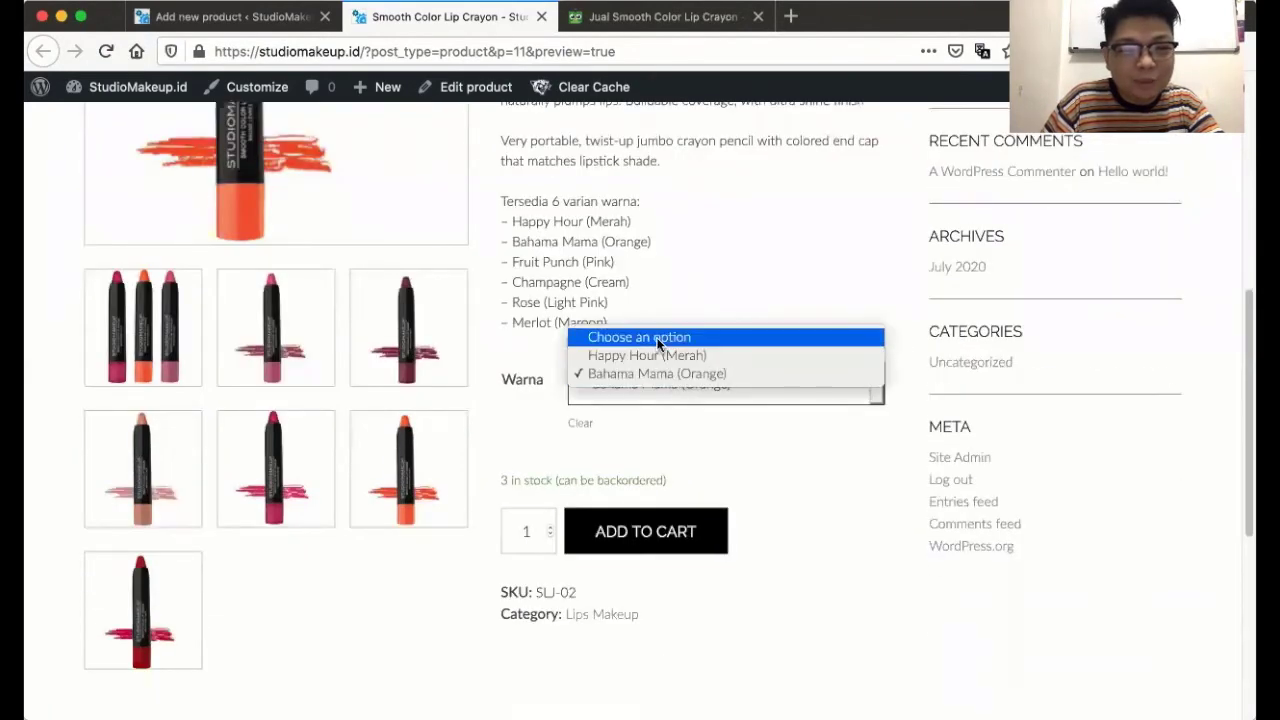
click(657, 343)
scroll(660, 344, up, 2)
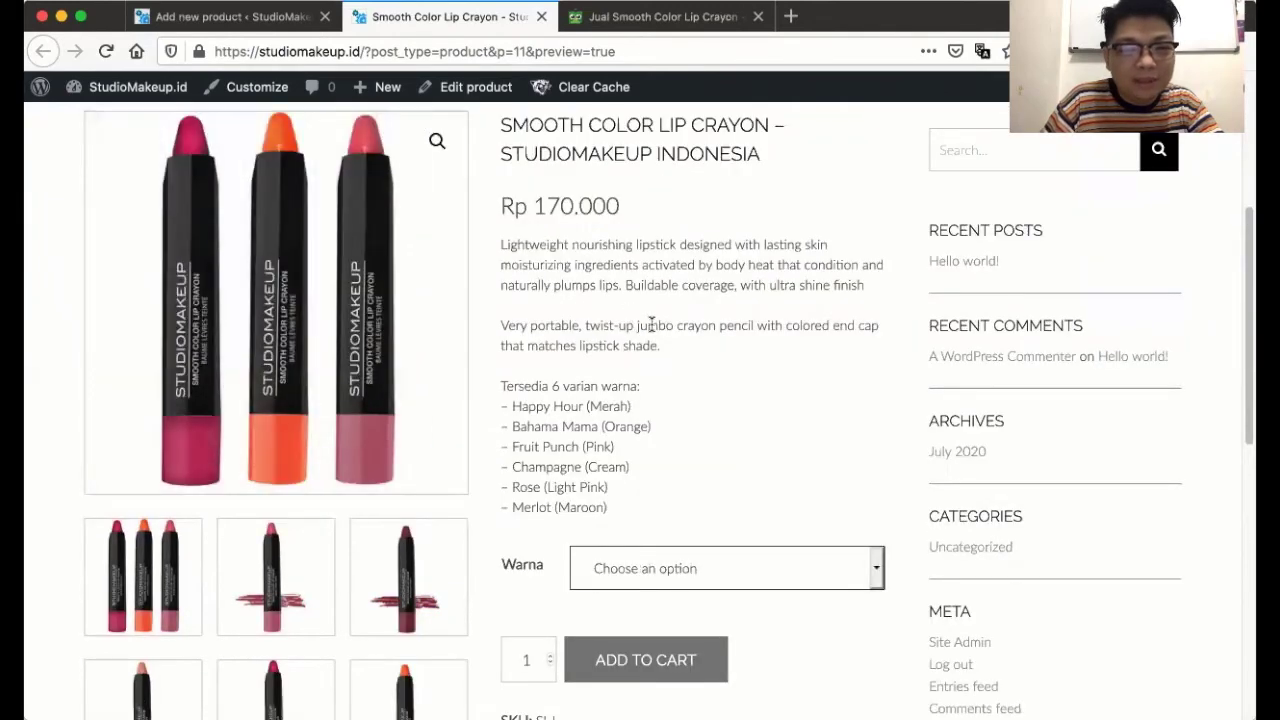
scroll(651, 324, down, 4)
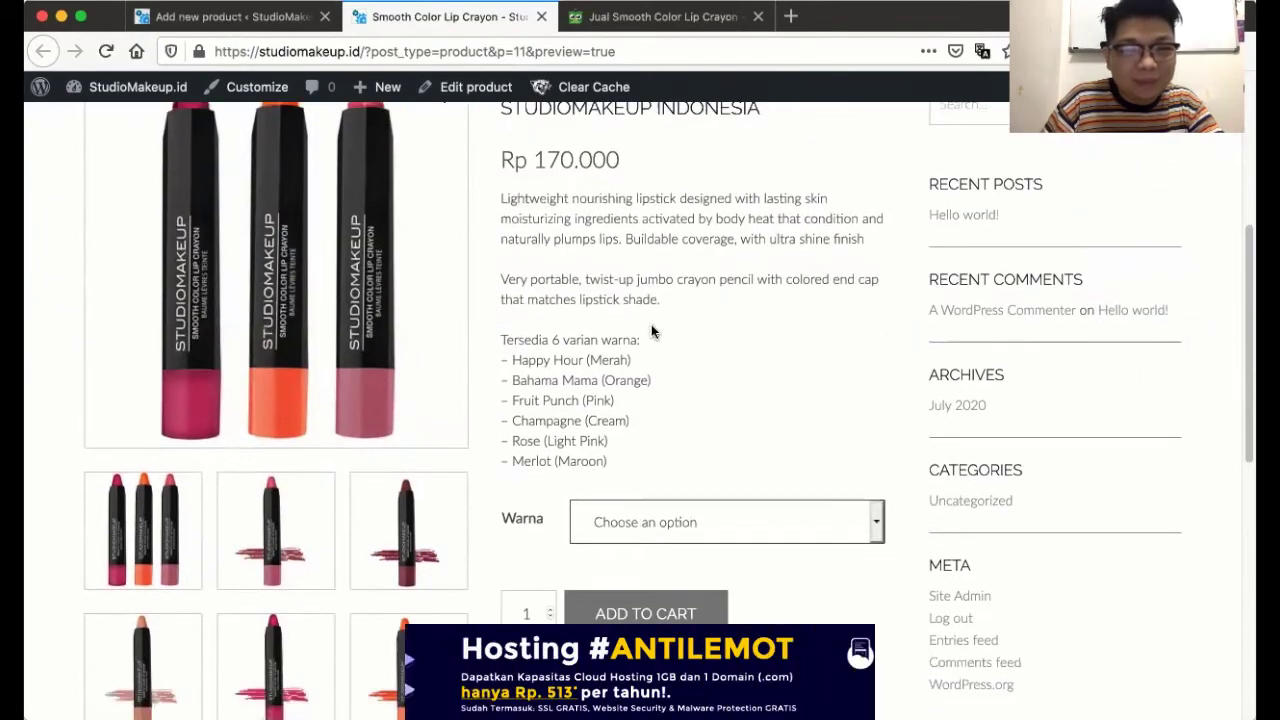
scroll(651, 324, down, 3)
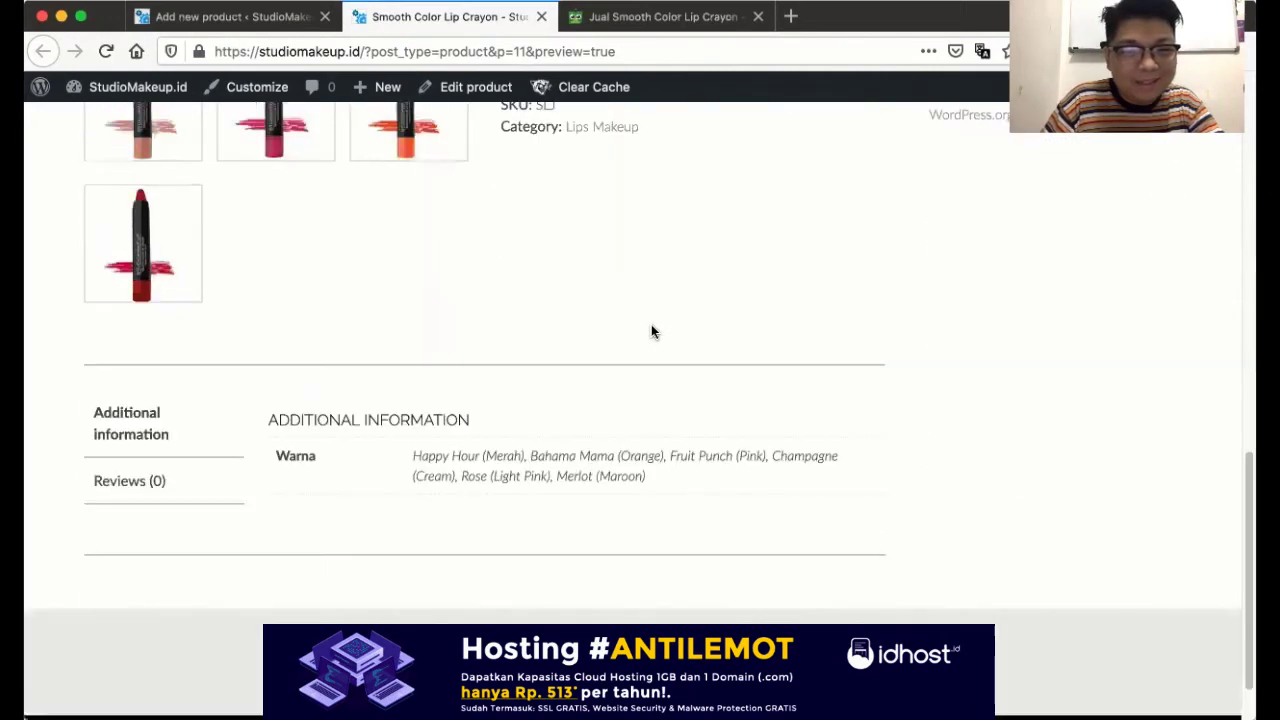
scroll(651, 330, up, 6)
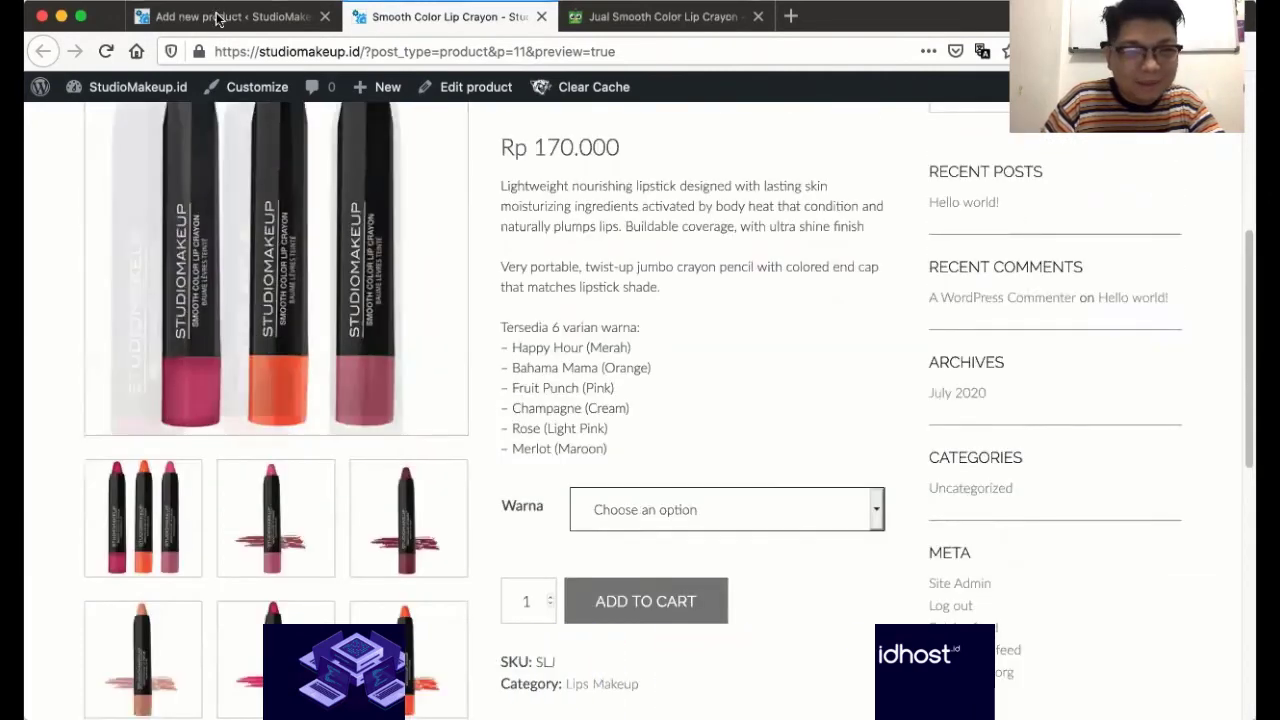
click(232, 16)
- Write the Advanced purchase note thanking buyers and asking them to pay and confirm, fixing the typo
scroll(572, 345, down, 15)
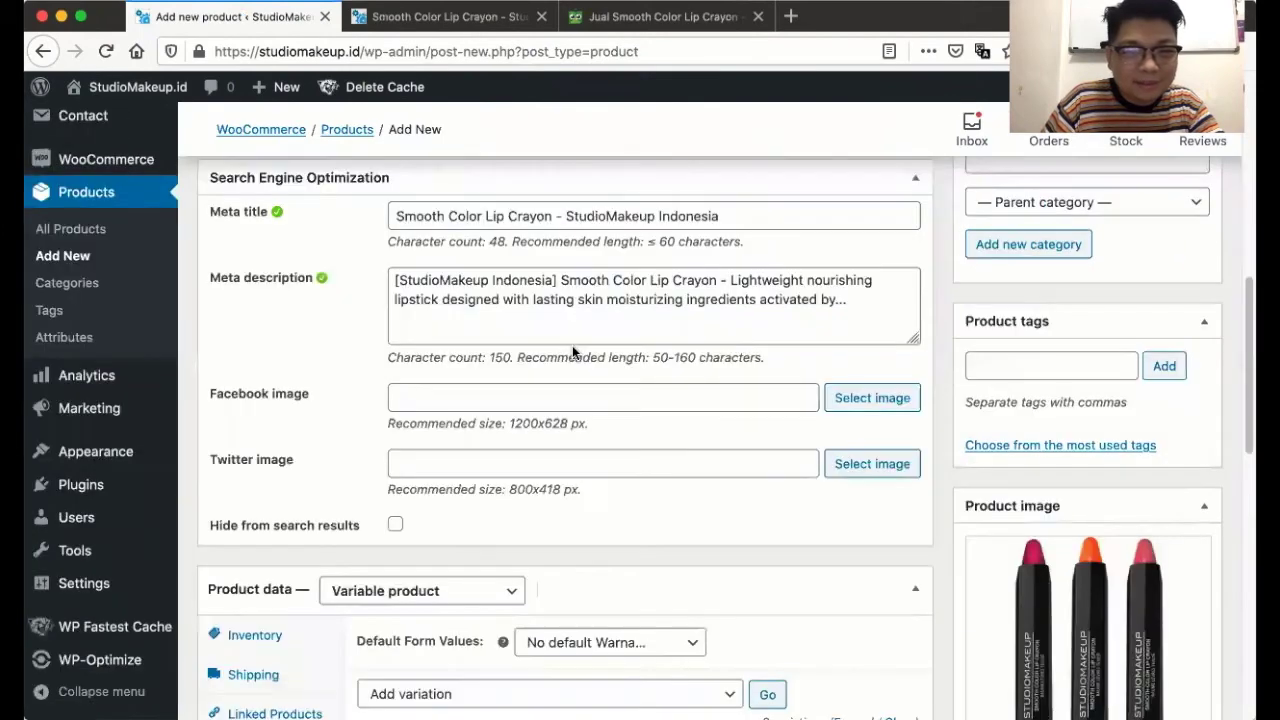
click(316, 346)
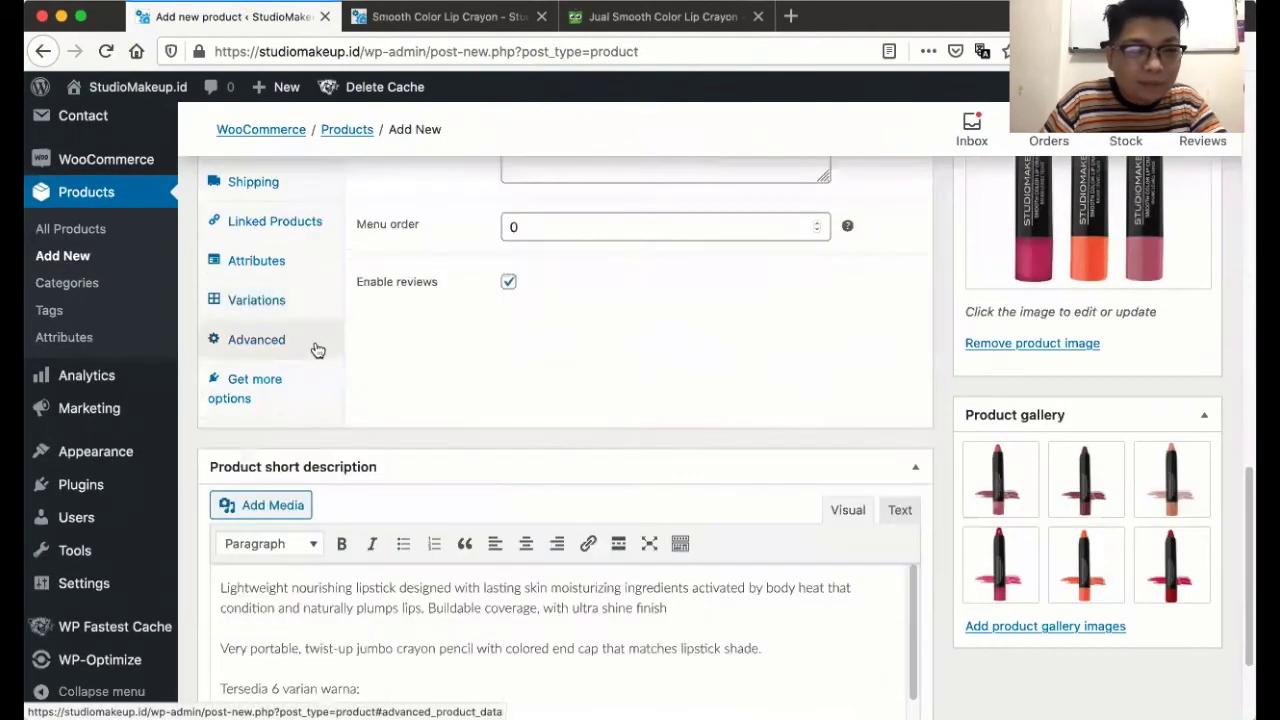
scroll(489, 358, up, 3)
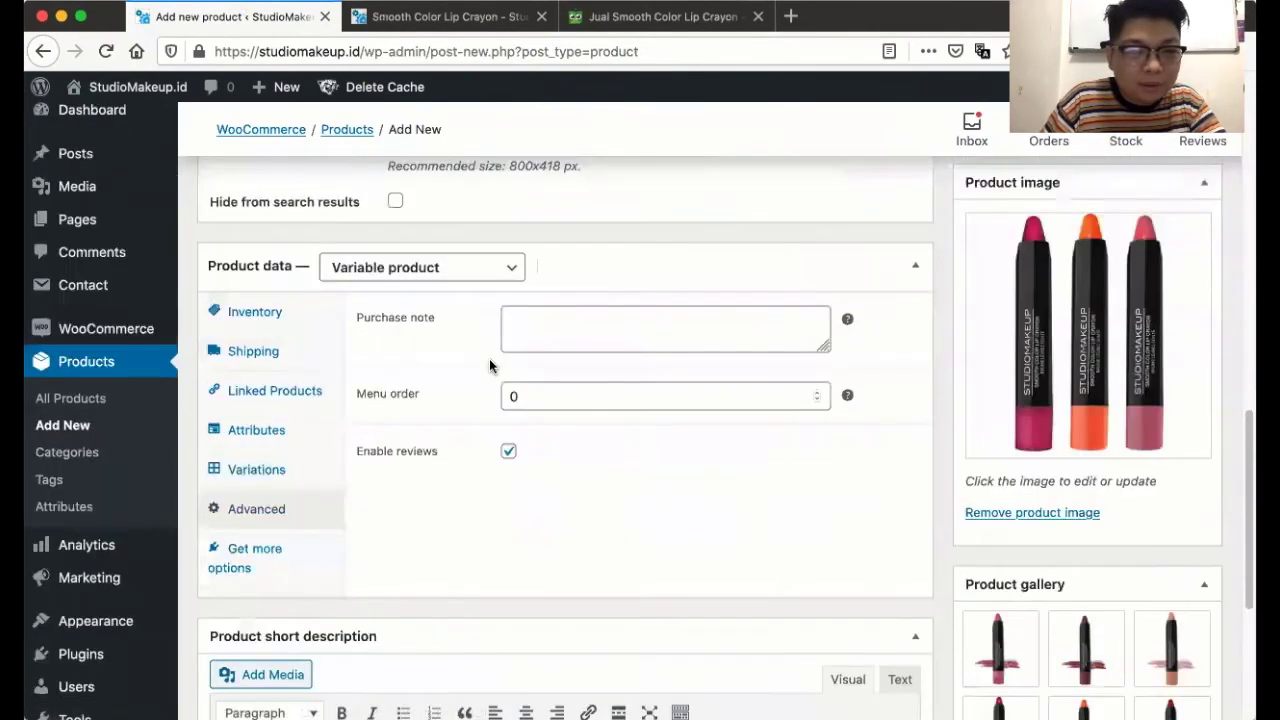
click(570, 328)
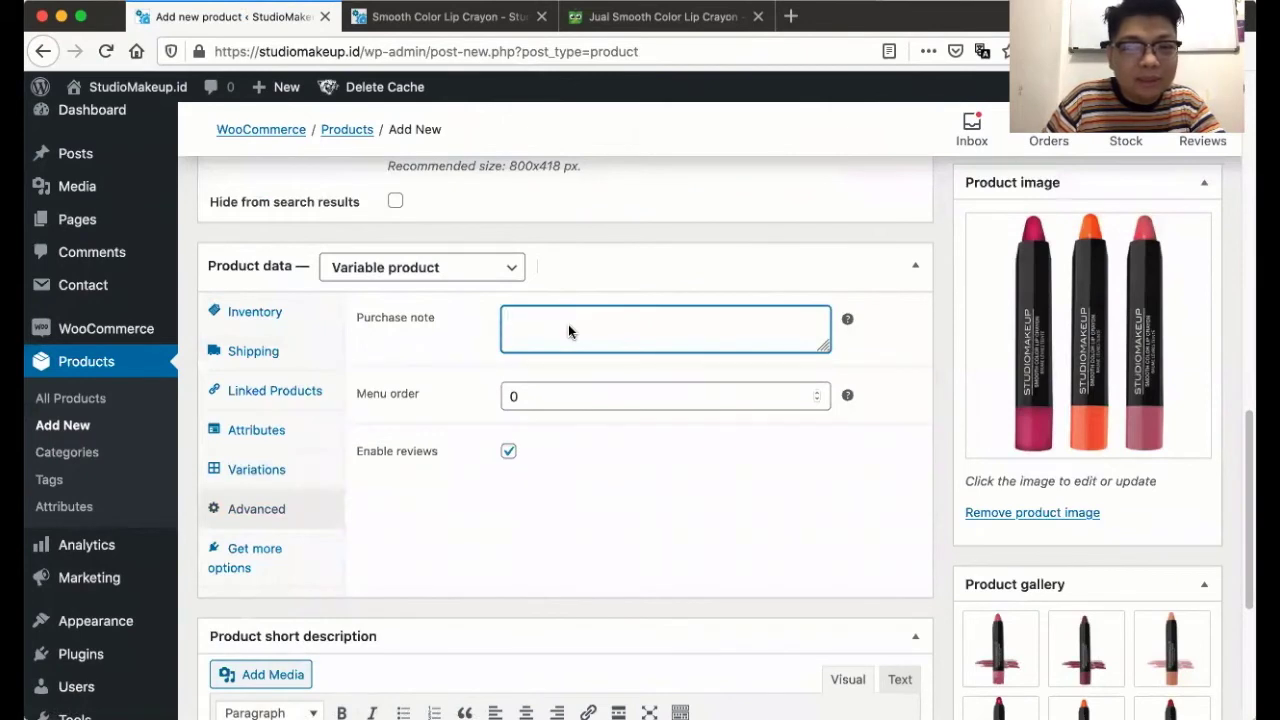
text(Ter)
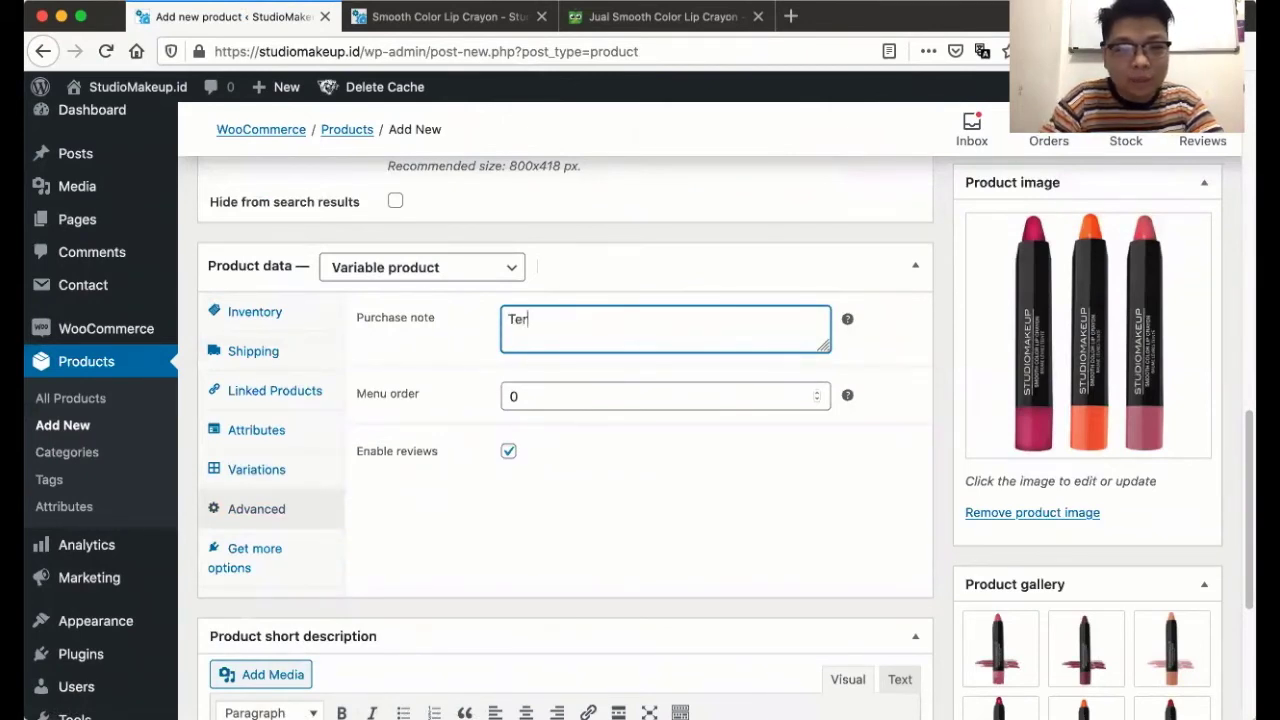
text(ima kasih telah me)
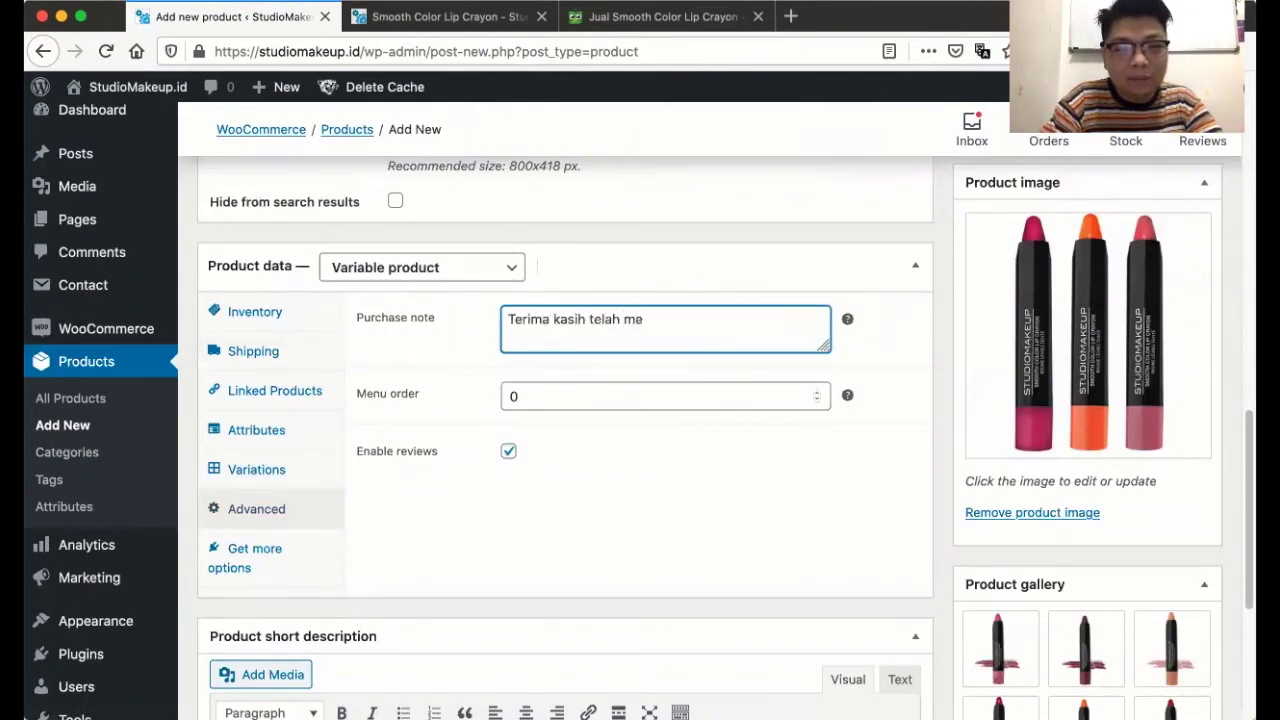
text(mesan produk origin)
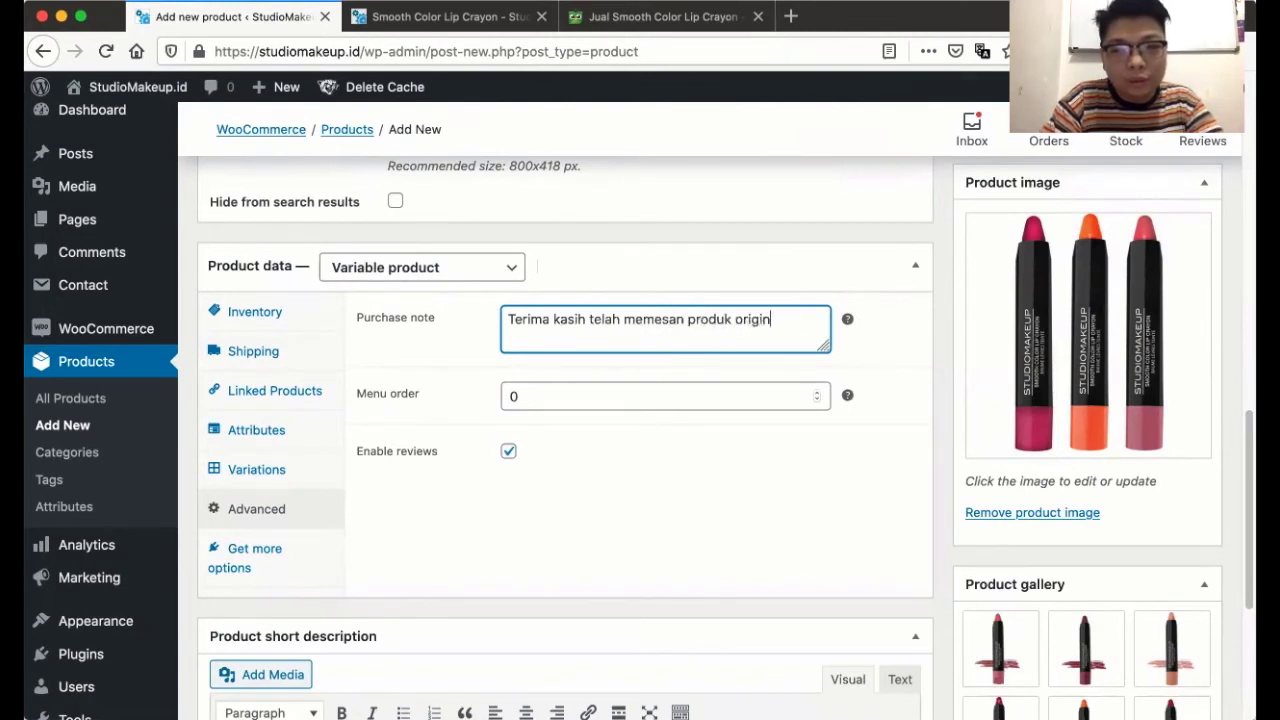
text(al dari StudioMakeup.id. Silahk)
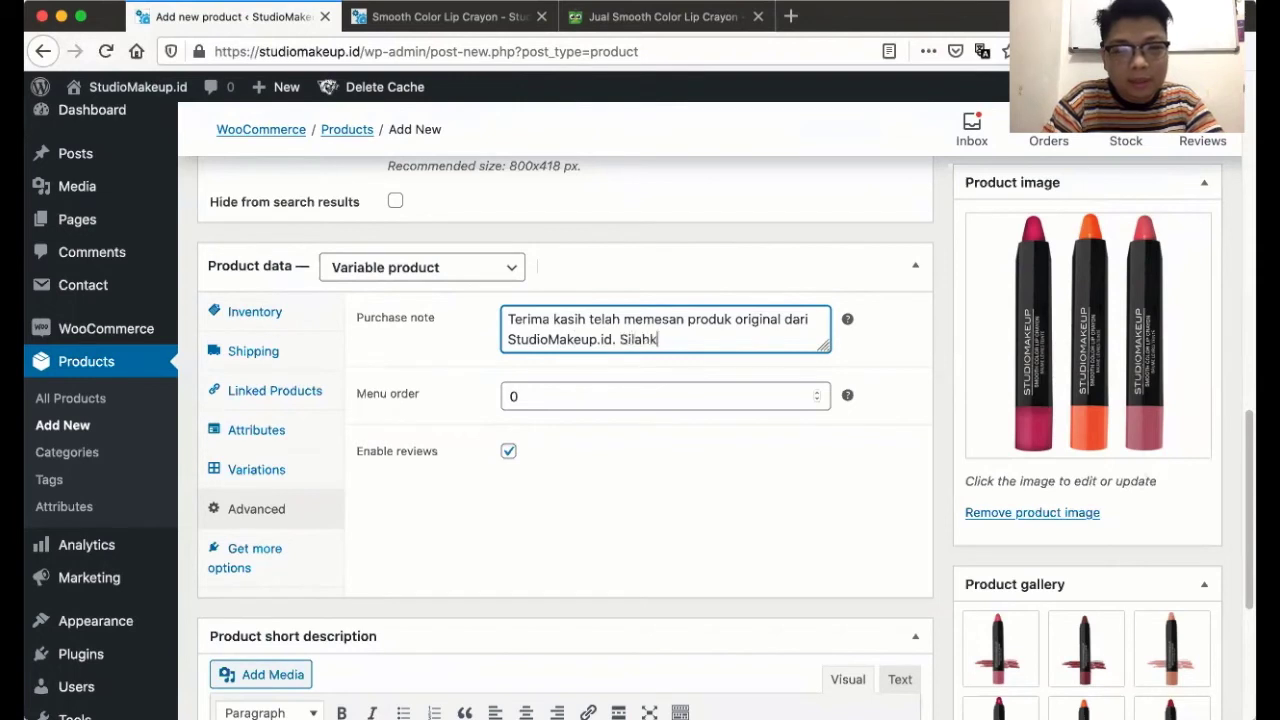
text(an pemya)
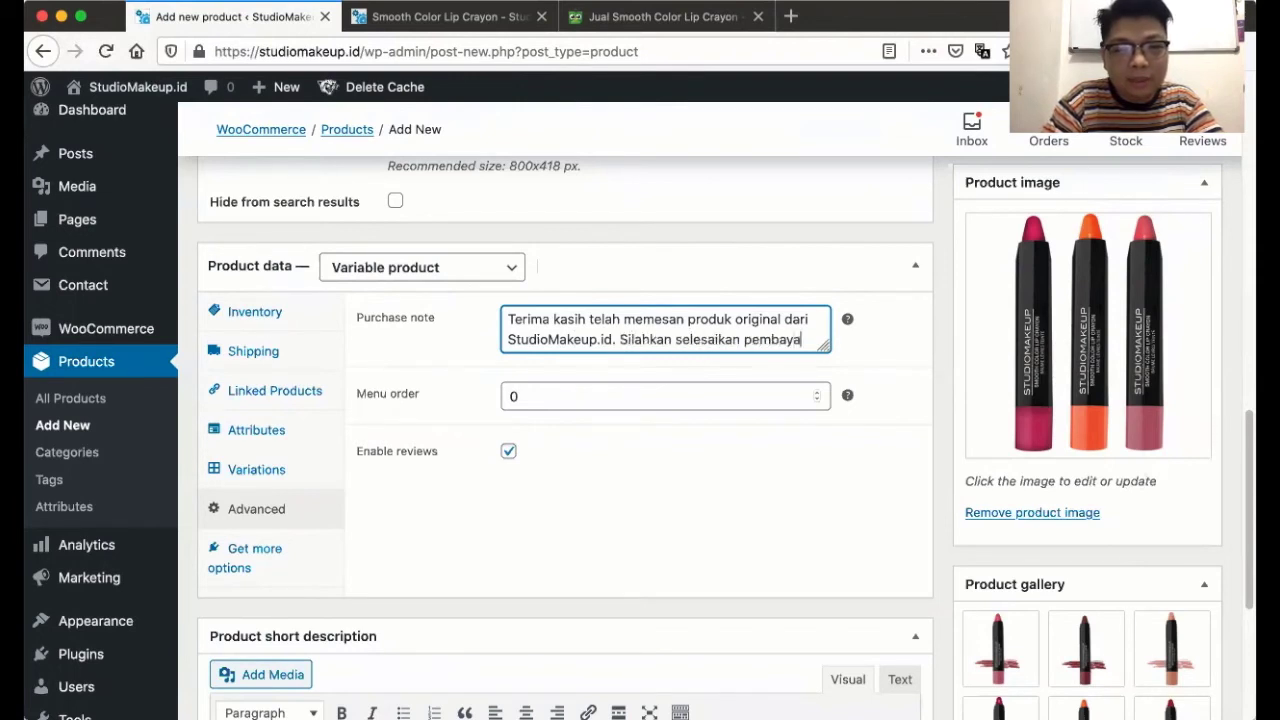
text(ran Anda dan kemudia)
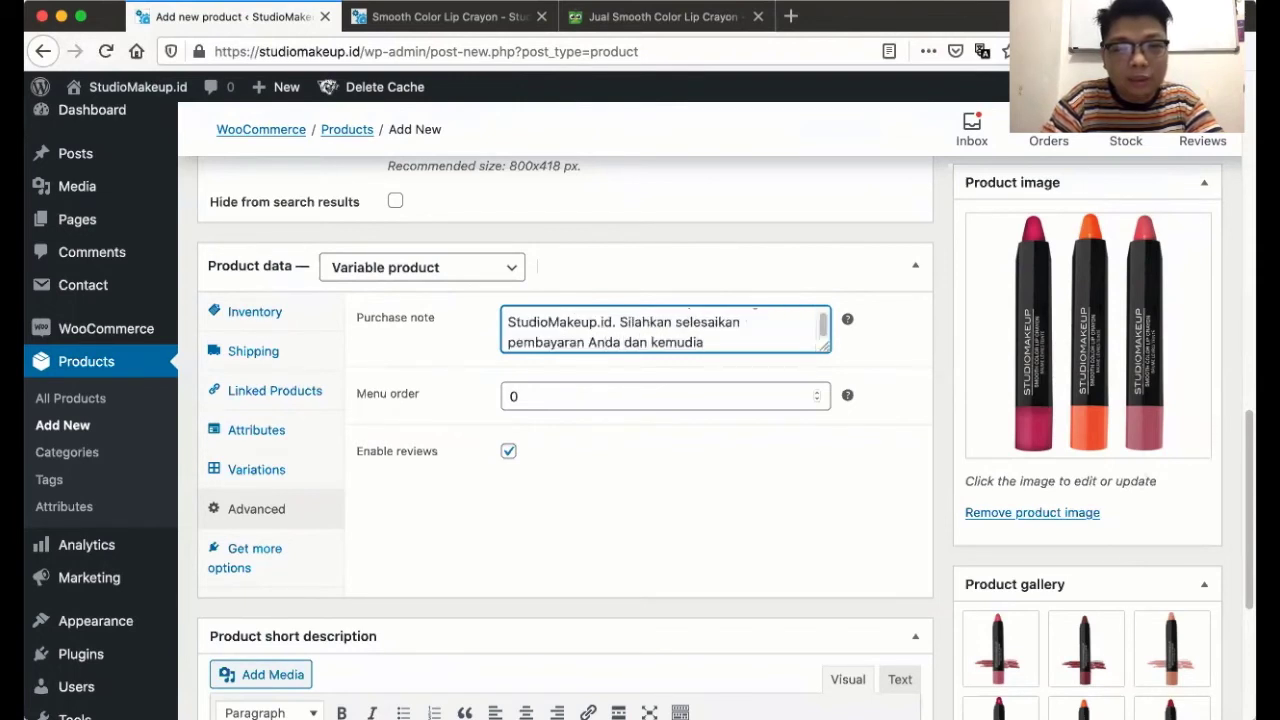
text(n konfirmasi me)
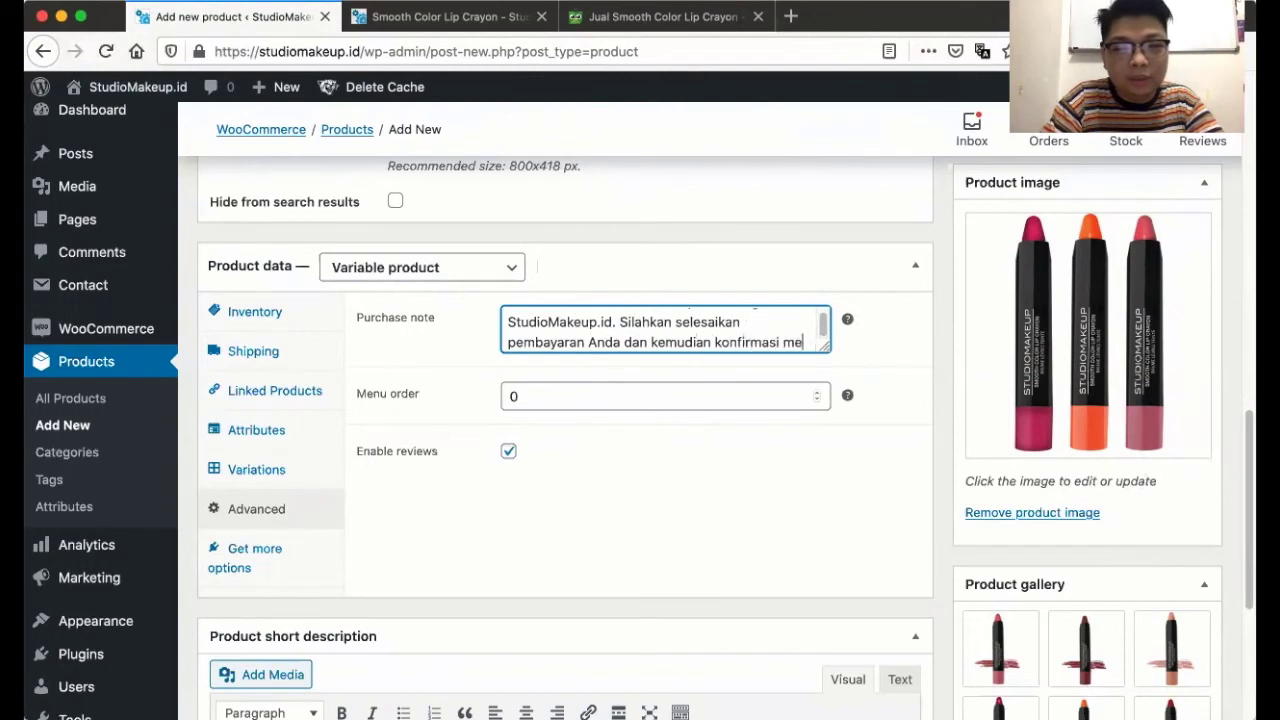
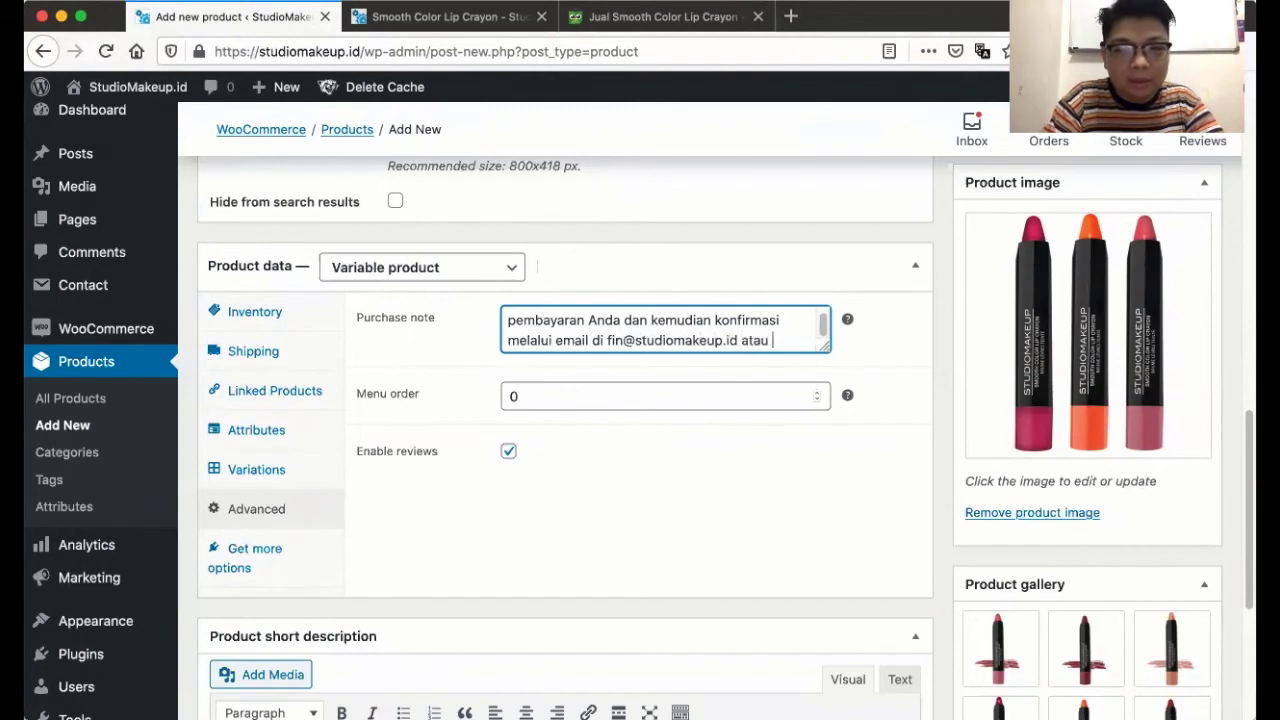
text(elalui live chat kami.)
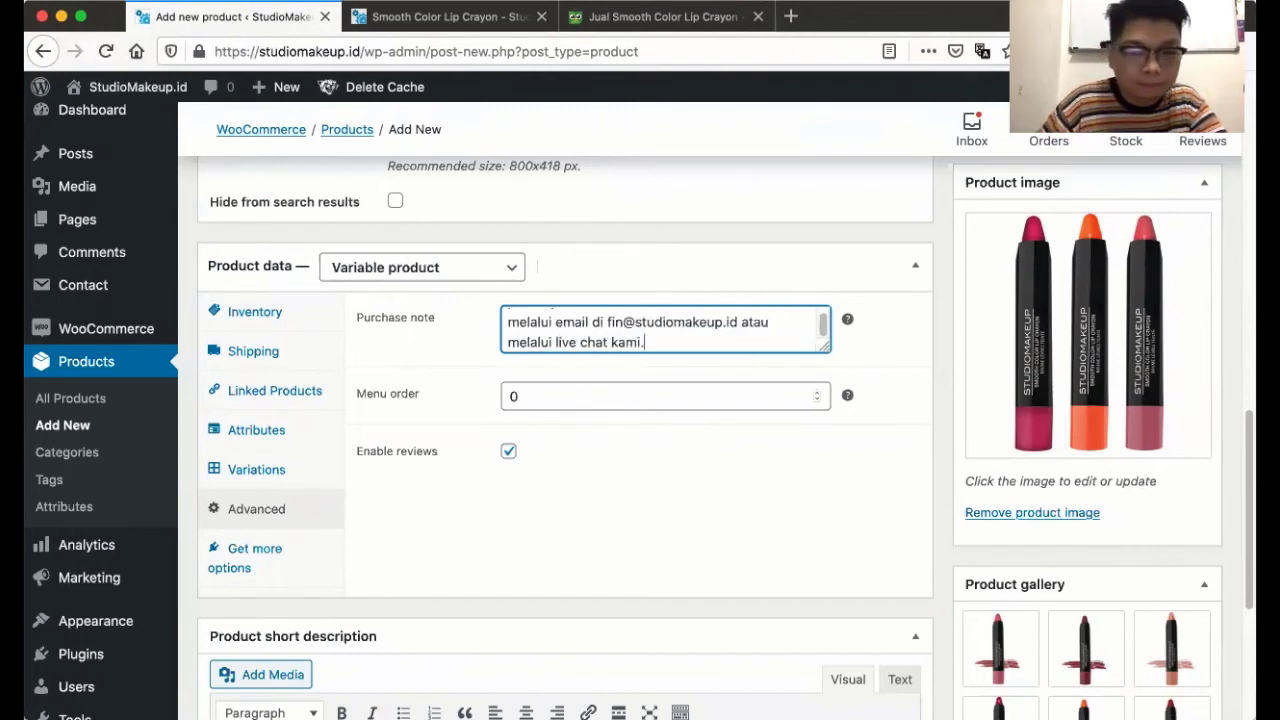
- Check the review form on the preview, then untick Enable reviews for the product
click(474, 484)
scroll(493, 470, down, 1)
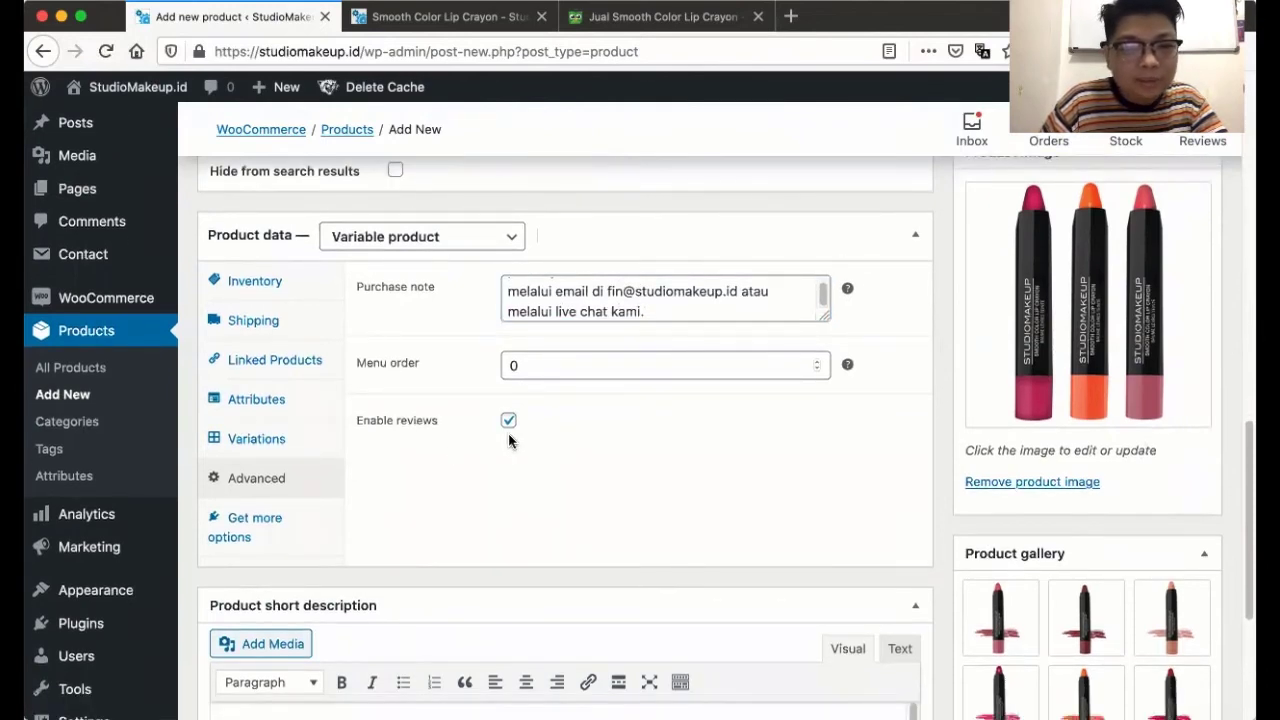
click(450, 17)
scroll(137, 381, down, 10)
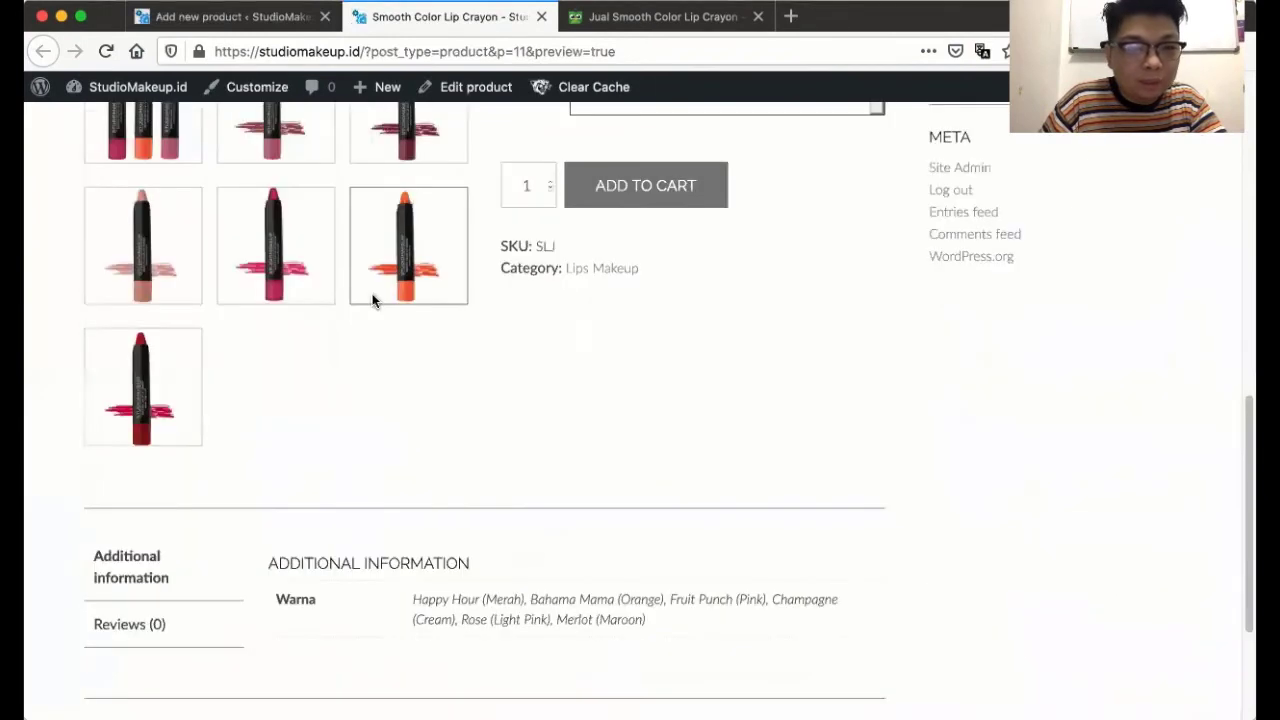
click(143, 409)
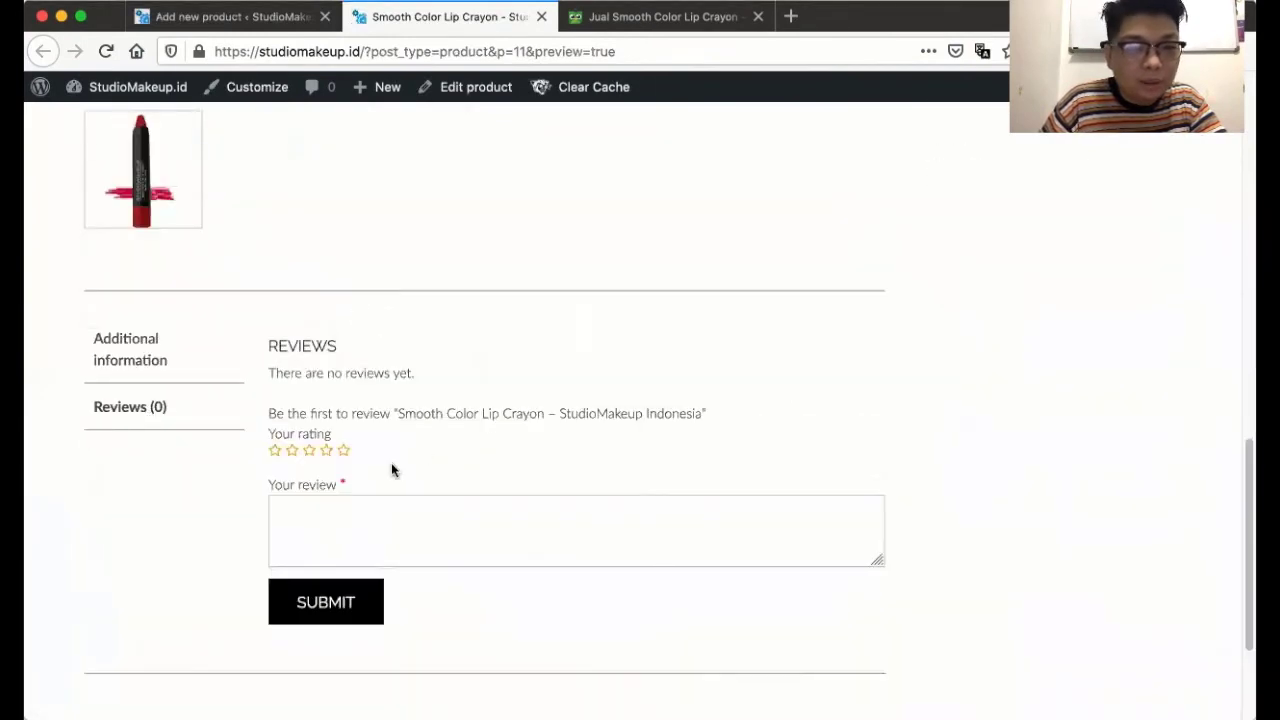
scroll(386, 413, down, 3)
click(238, 18)
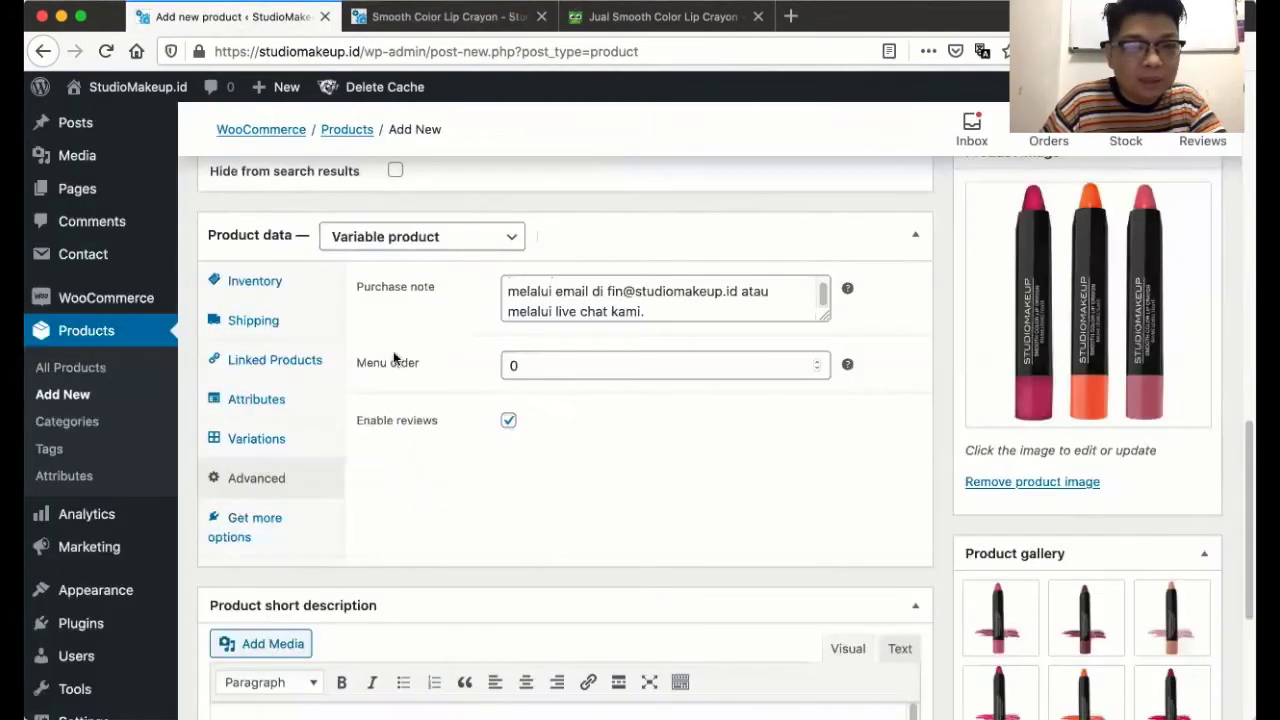
click(507, 421)
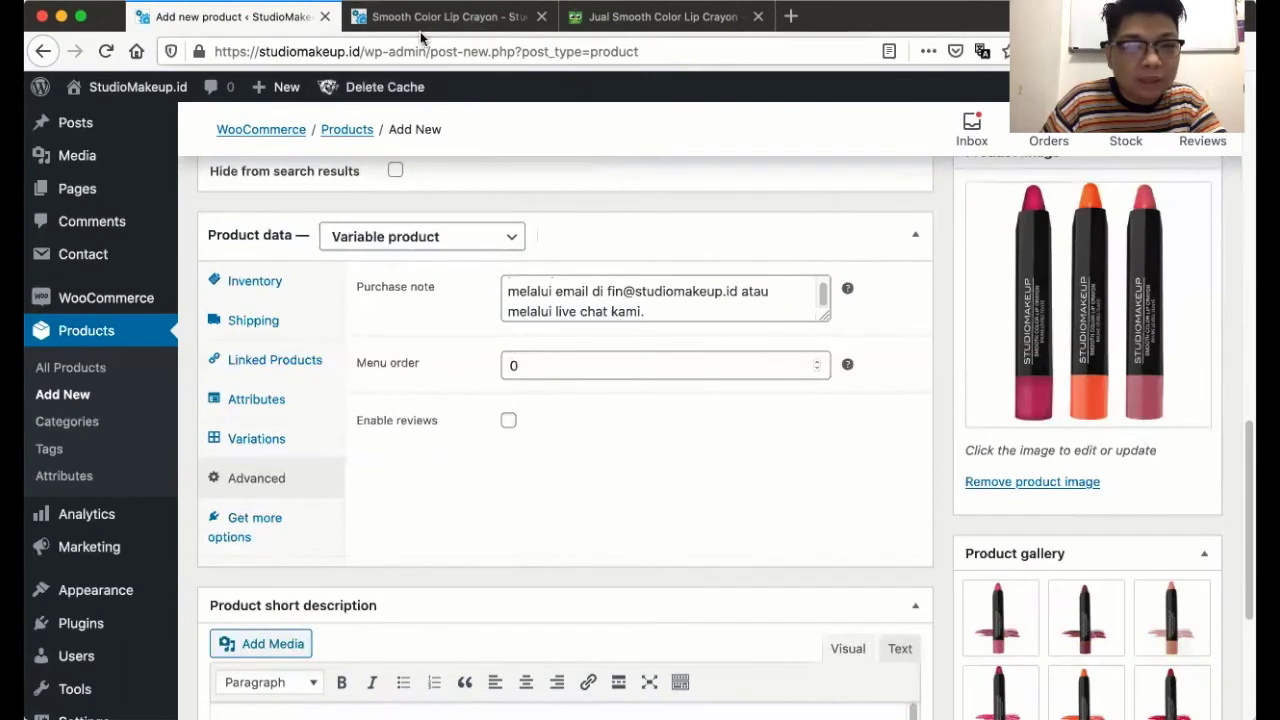
- After viewing Additional information, untick Warna's Visible on the product page and save attributes
click(450, 17)
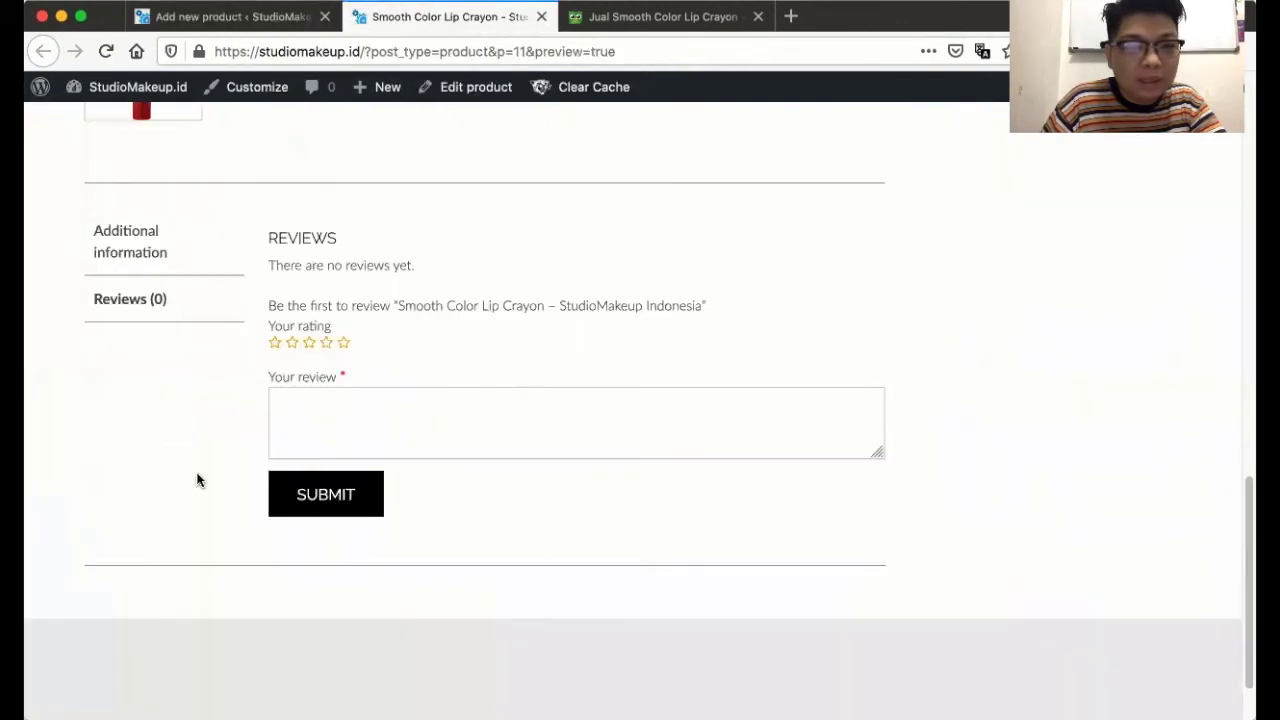
click(103, 242)
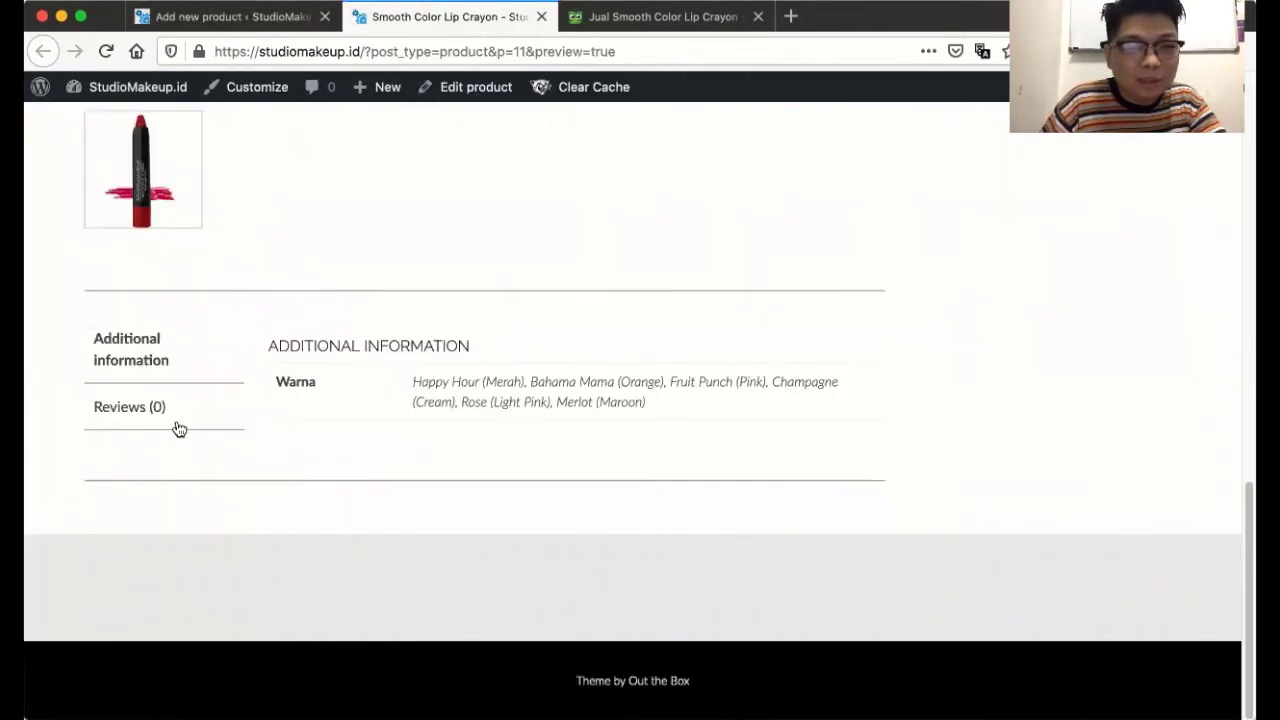
click(271, 15)
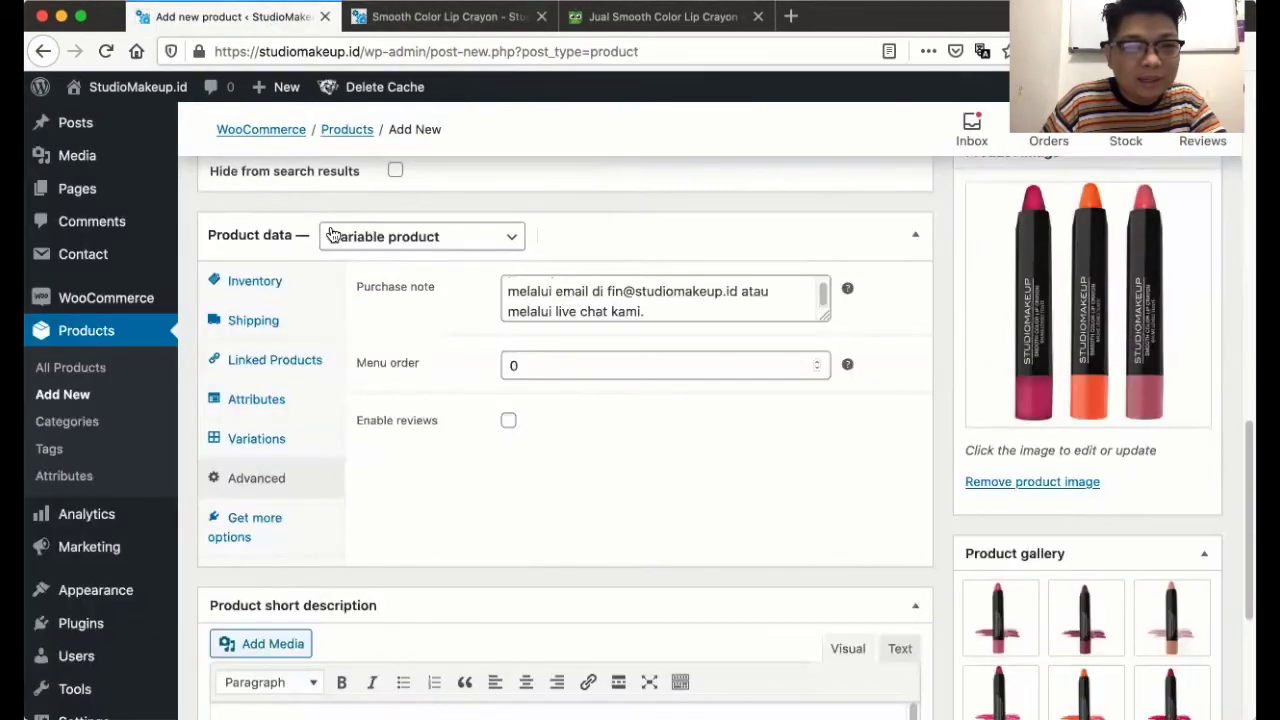
scroll(400, 475, down, 1)
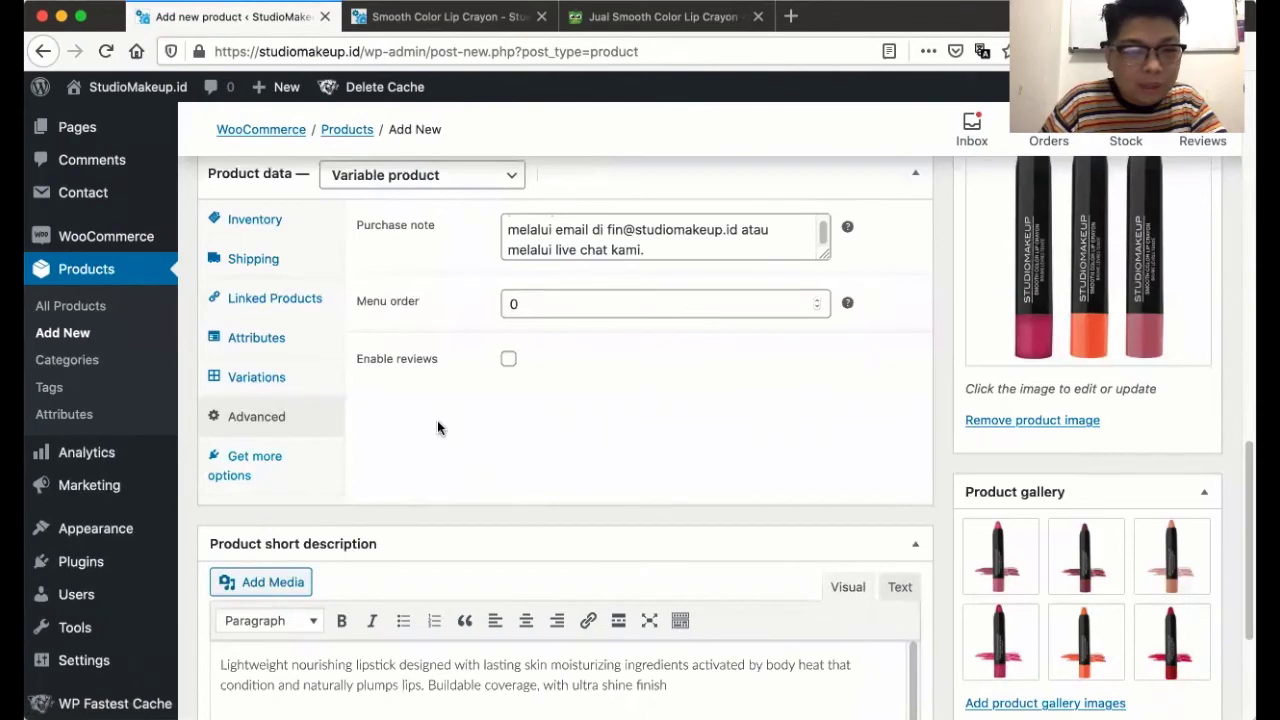
click(445, 16)
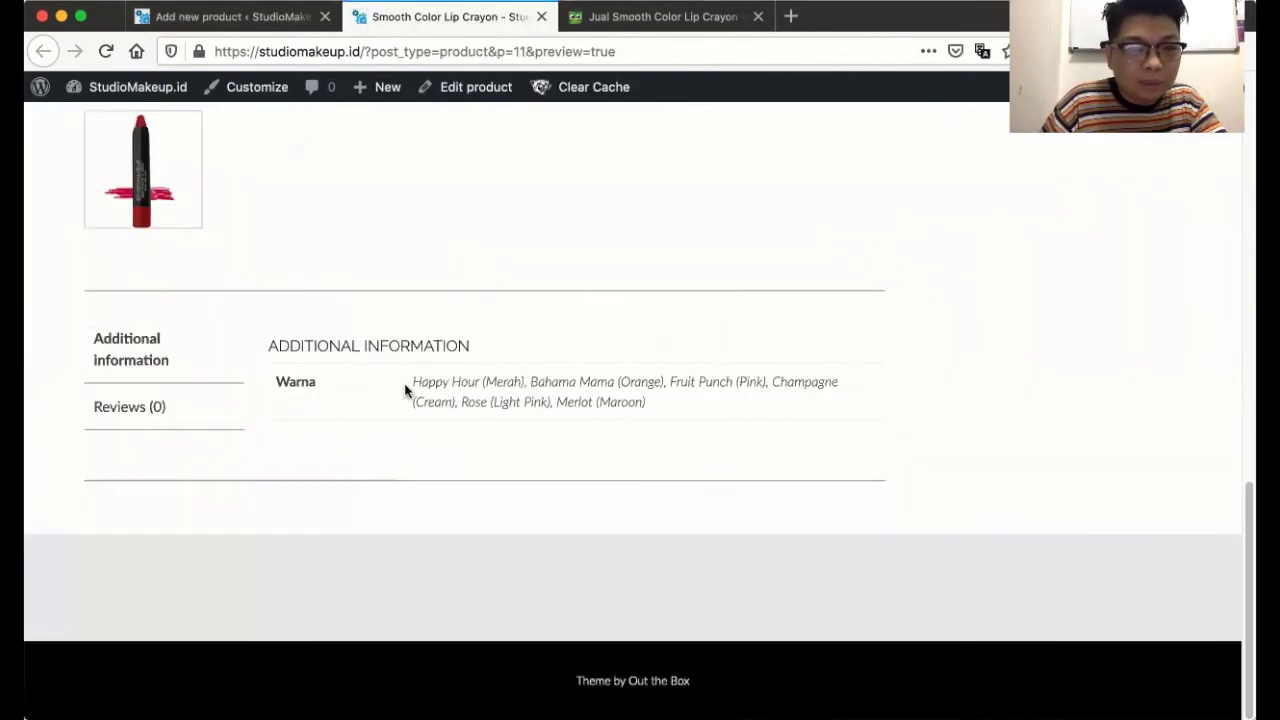
click(230, 16)
click(268, 337)
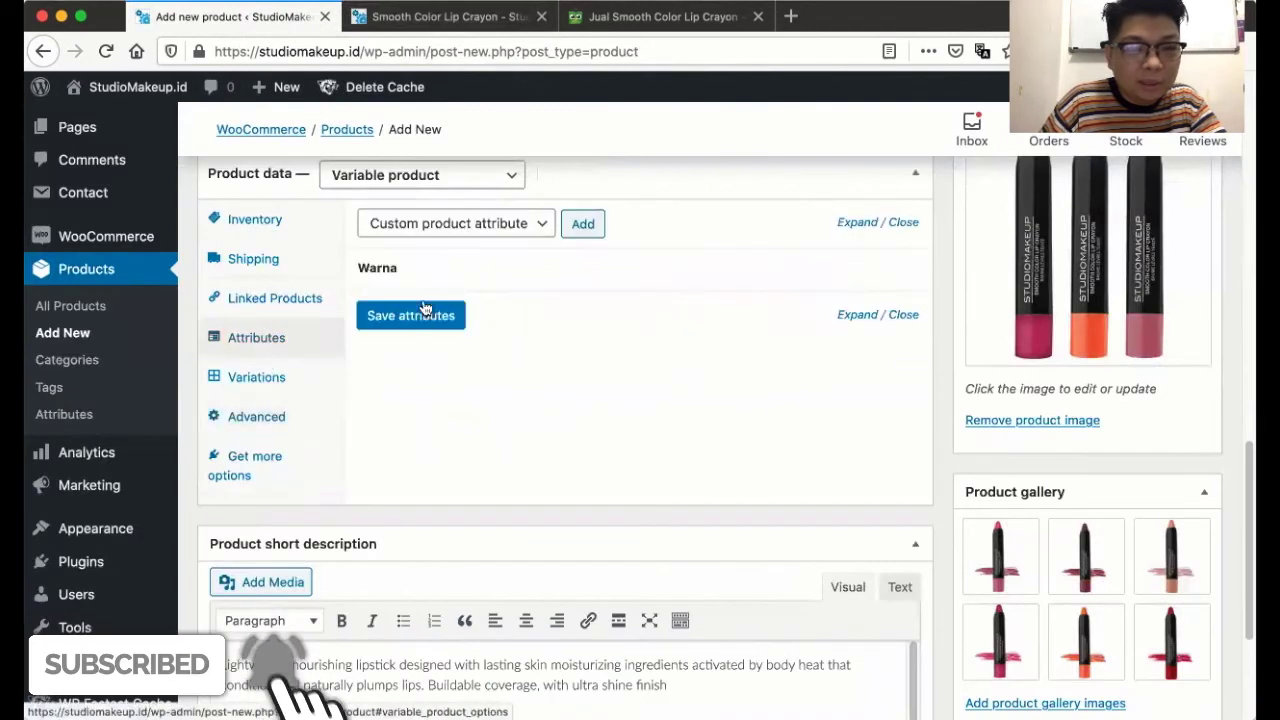
click(558, 283)
click(364, 392)
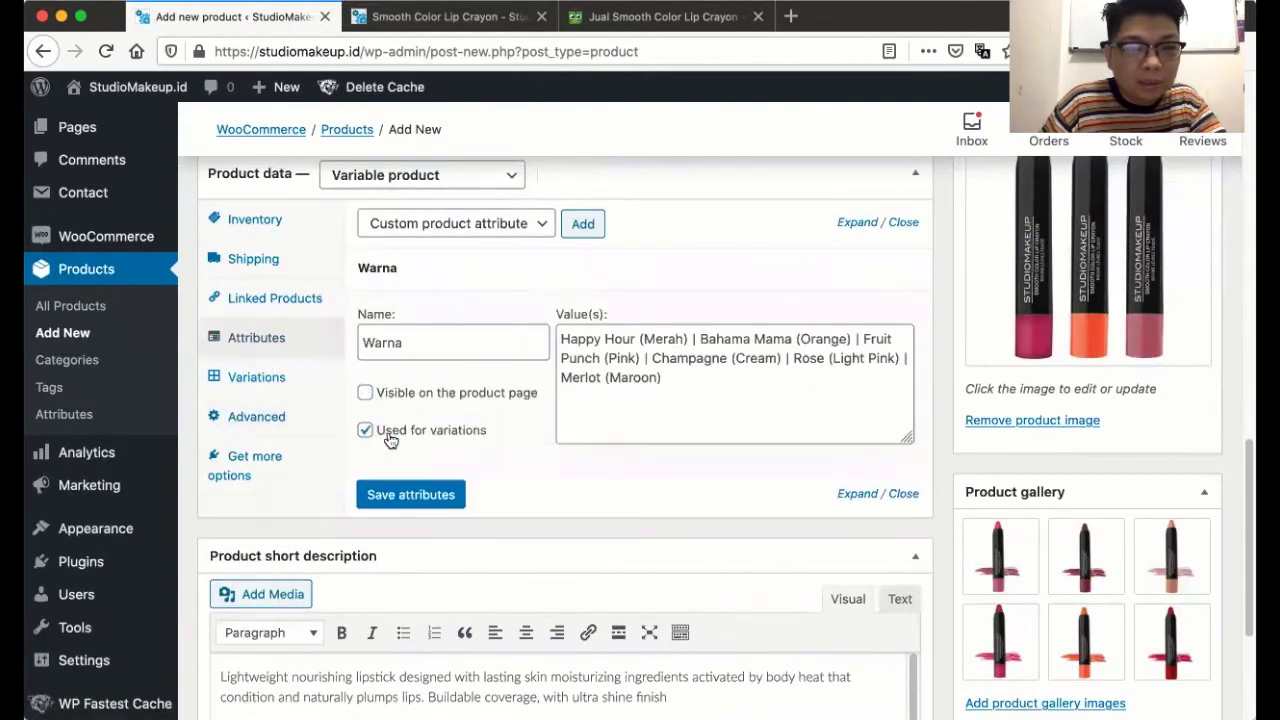
click(427, 492)
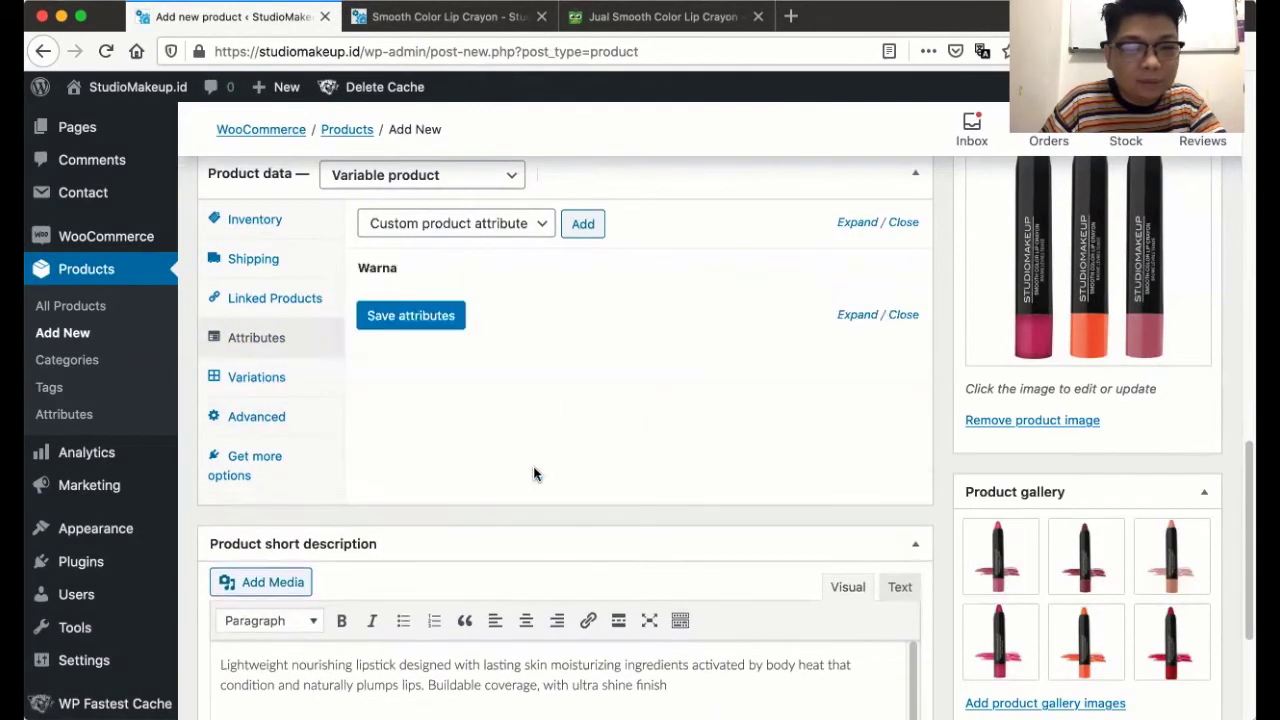
- Open a fresh preview showing no review or additional-information tabs
scroll(533, 474, up, 15)
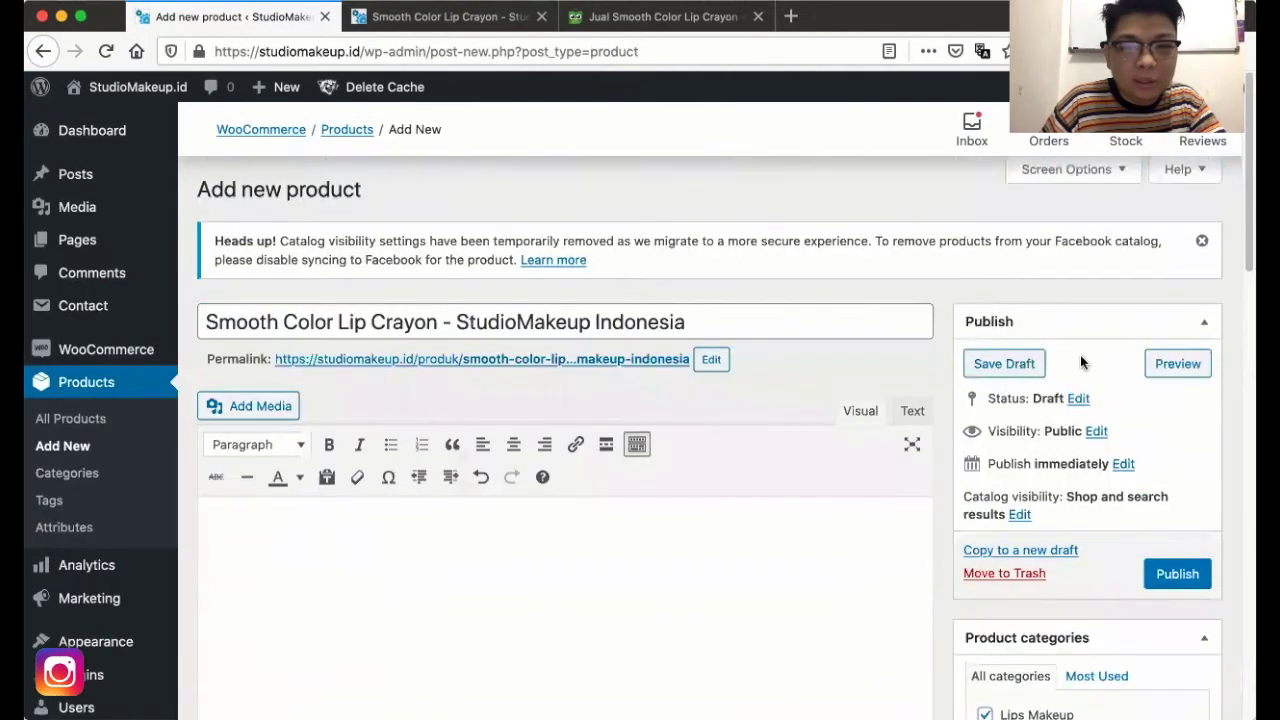
click(1170, 363)
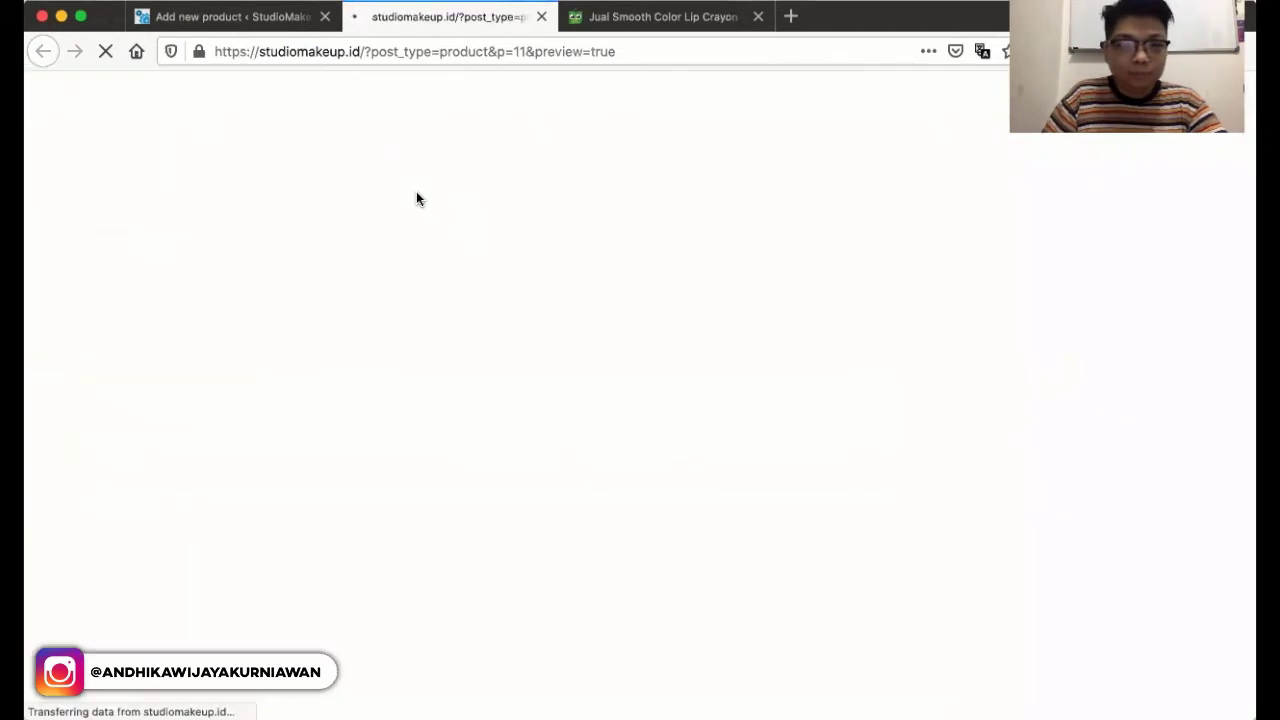
scroll(495, 279, down, 5)
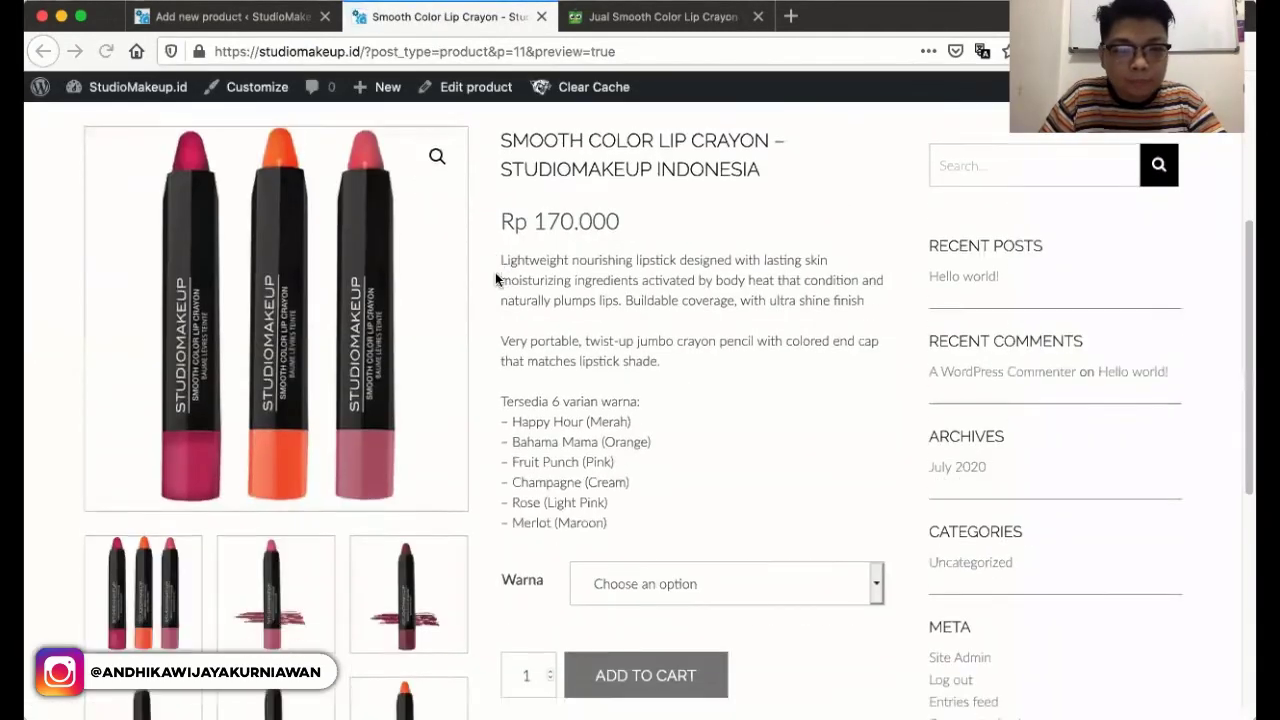
scroll(495, 272, down, 5)
- Check the Warna colour choices on the preview, then return to the product editor
click(668, 270)
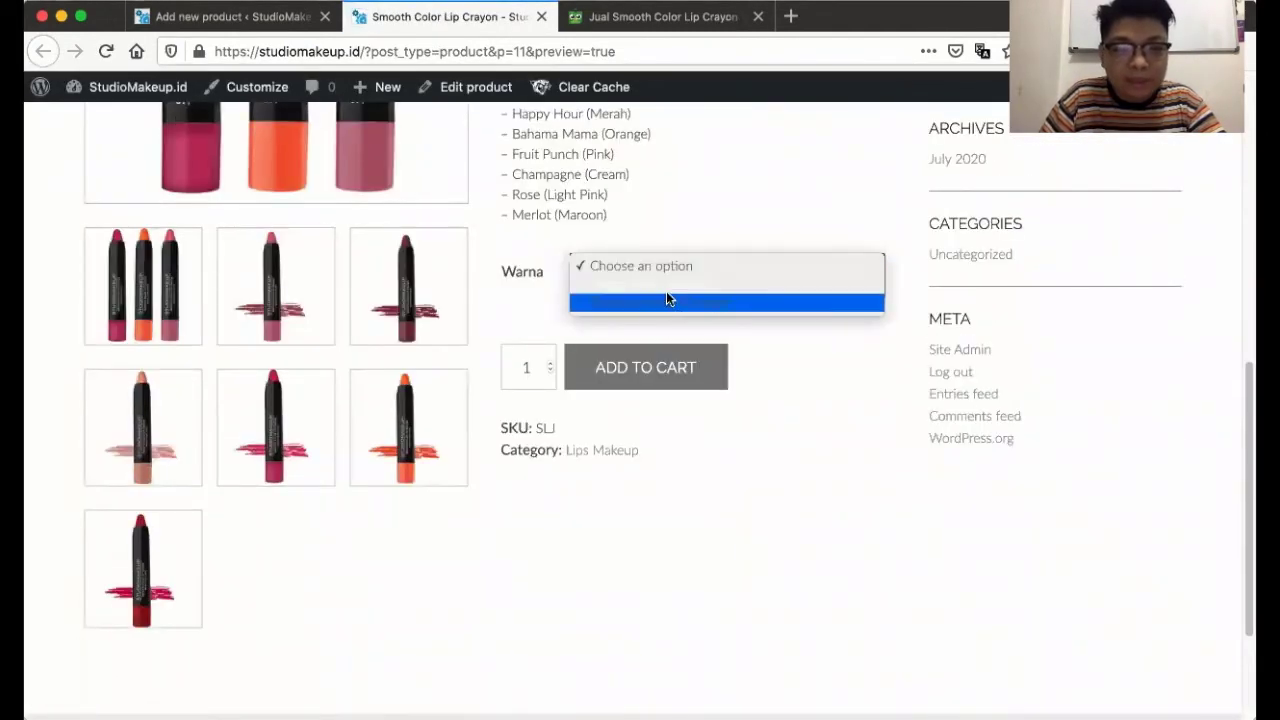
click(674, 220)
click(660, 272)
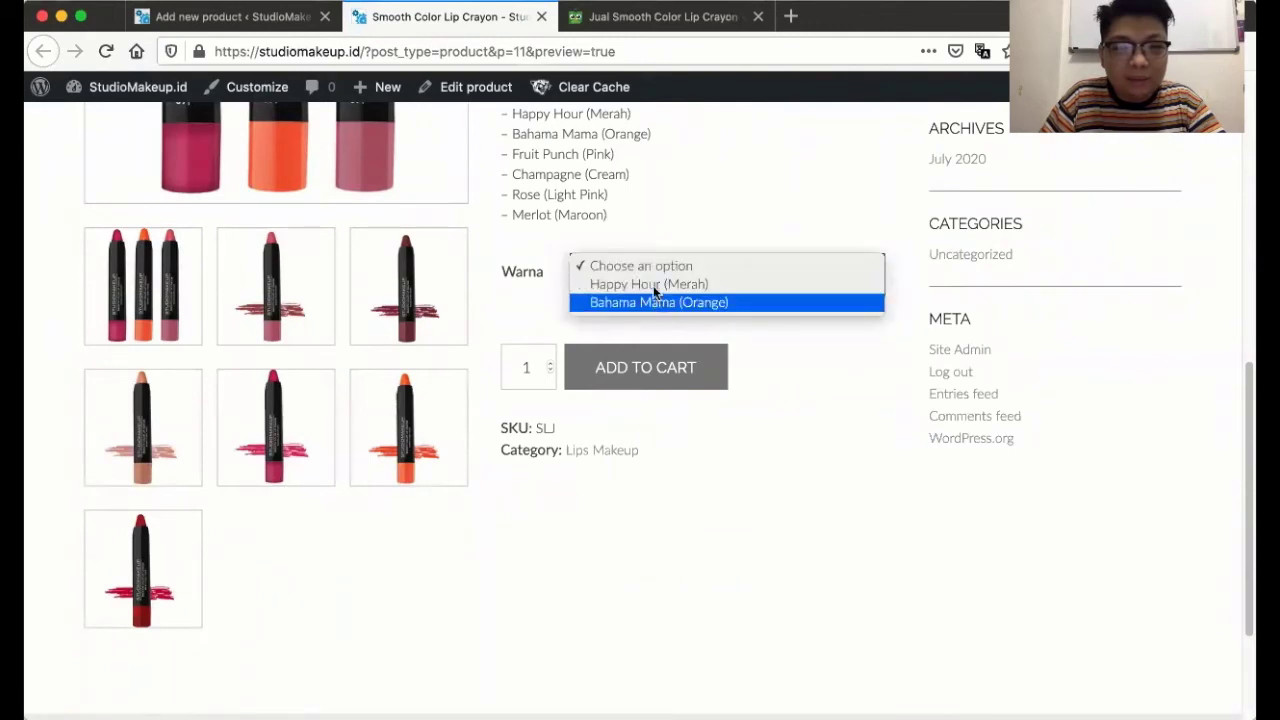
click(677, 211)
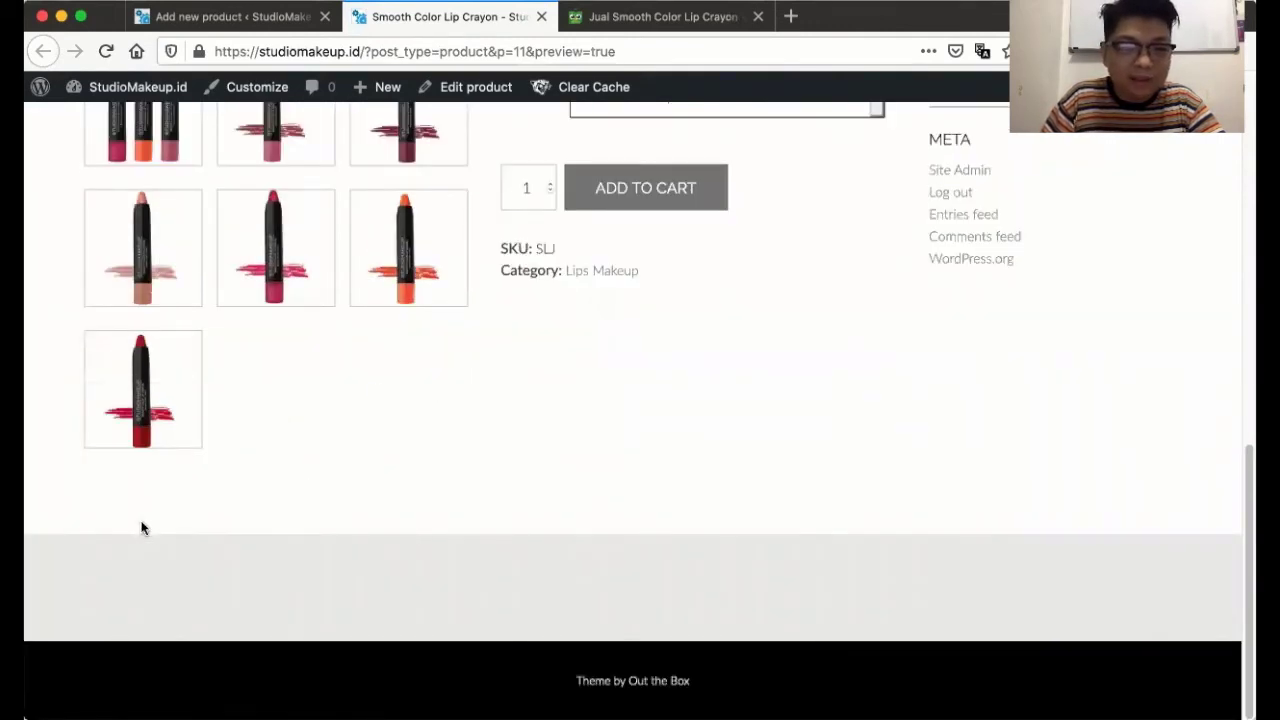
scroll(141, 528, up, 5)
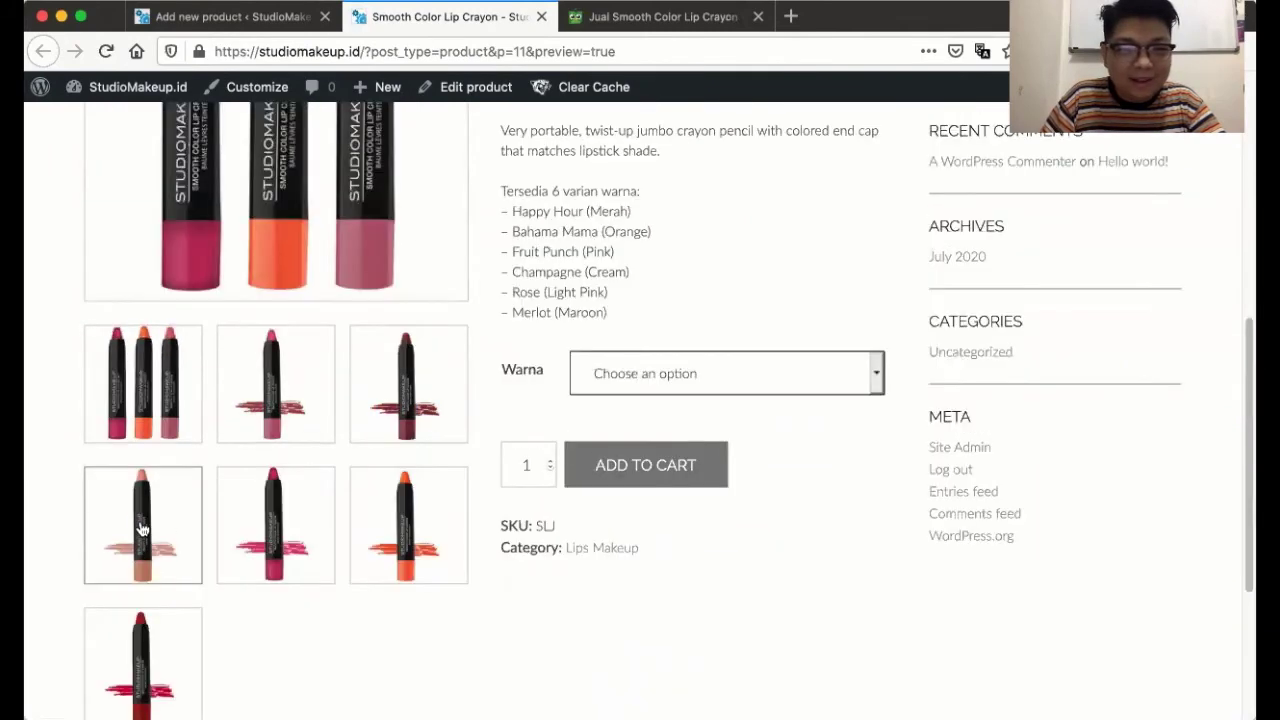
scroll(141, 528, down, 5)
scroll(141, 528, up, 1)
scroll(141, 528, up, 10)
scroll(141, 528, down, 10)
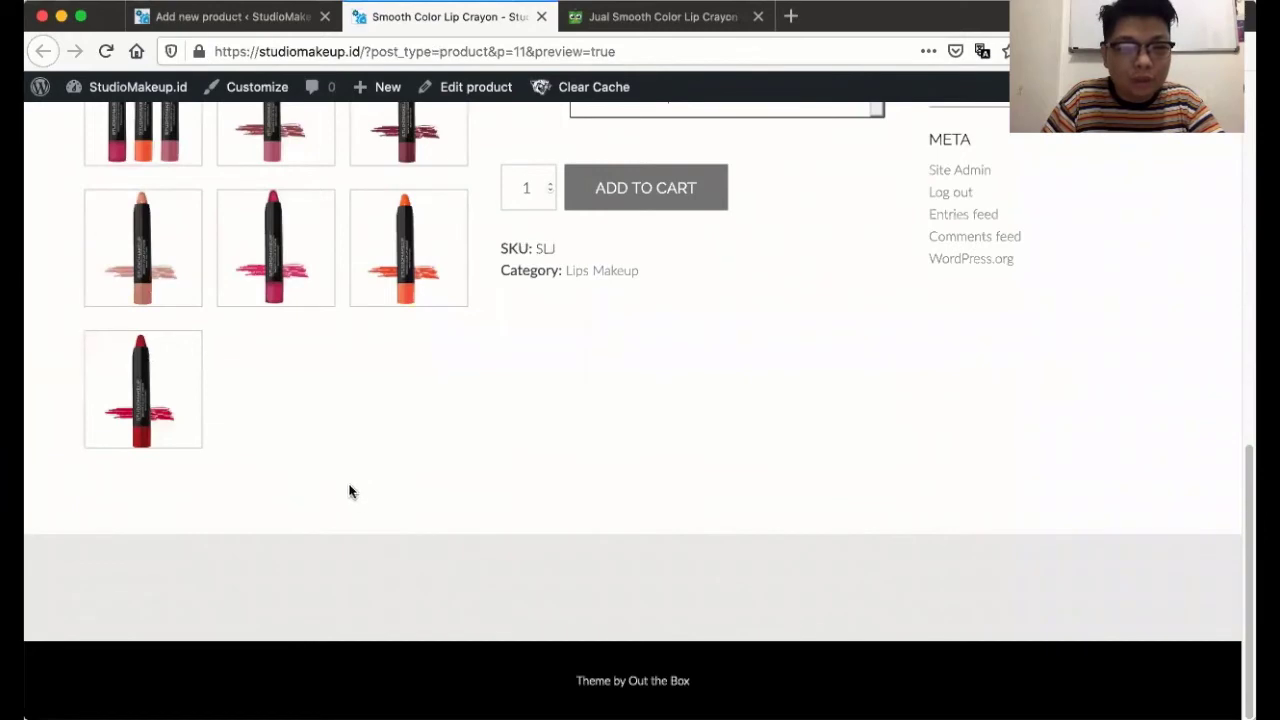
scroll(338, 420, up, 2)
scroll(300, 470, up, 6)
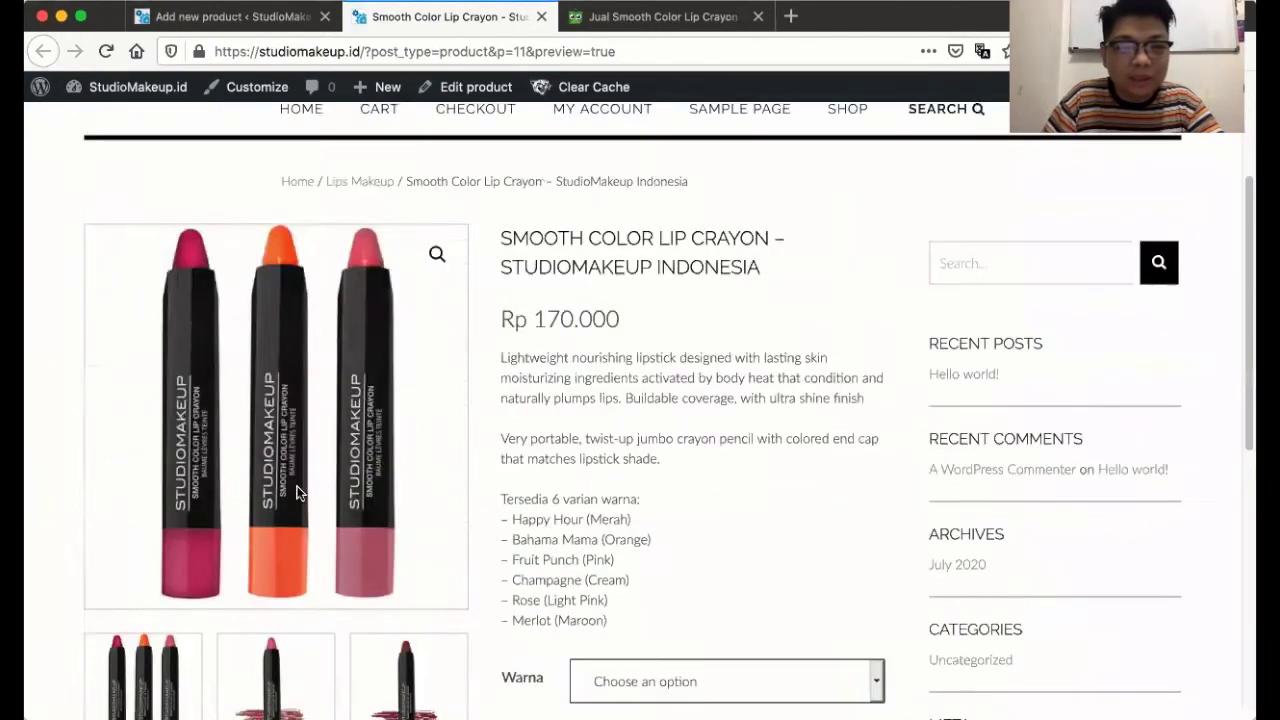
click(230, 16)
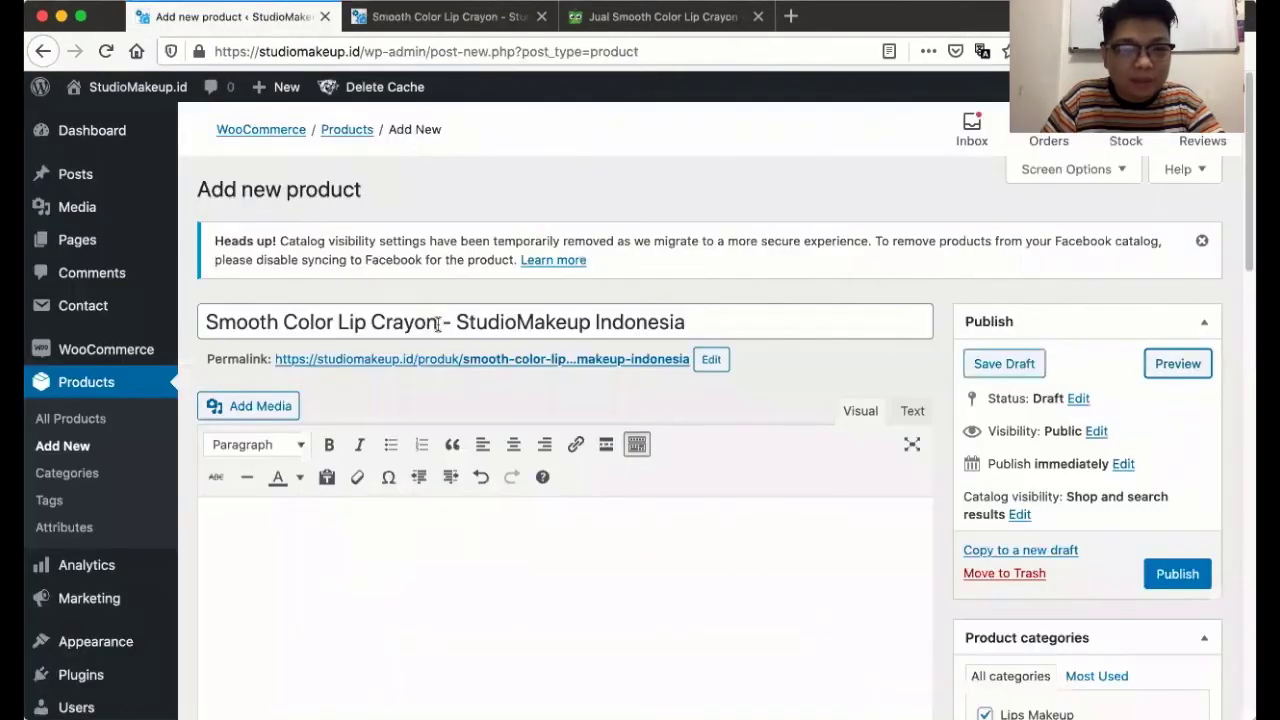
- Tick Visible on the product page for Warna, then publish Smooth Color Lip Crayon
scroll(433, 407, down, 1)
scroll(433, 401, down, 10)
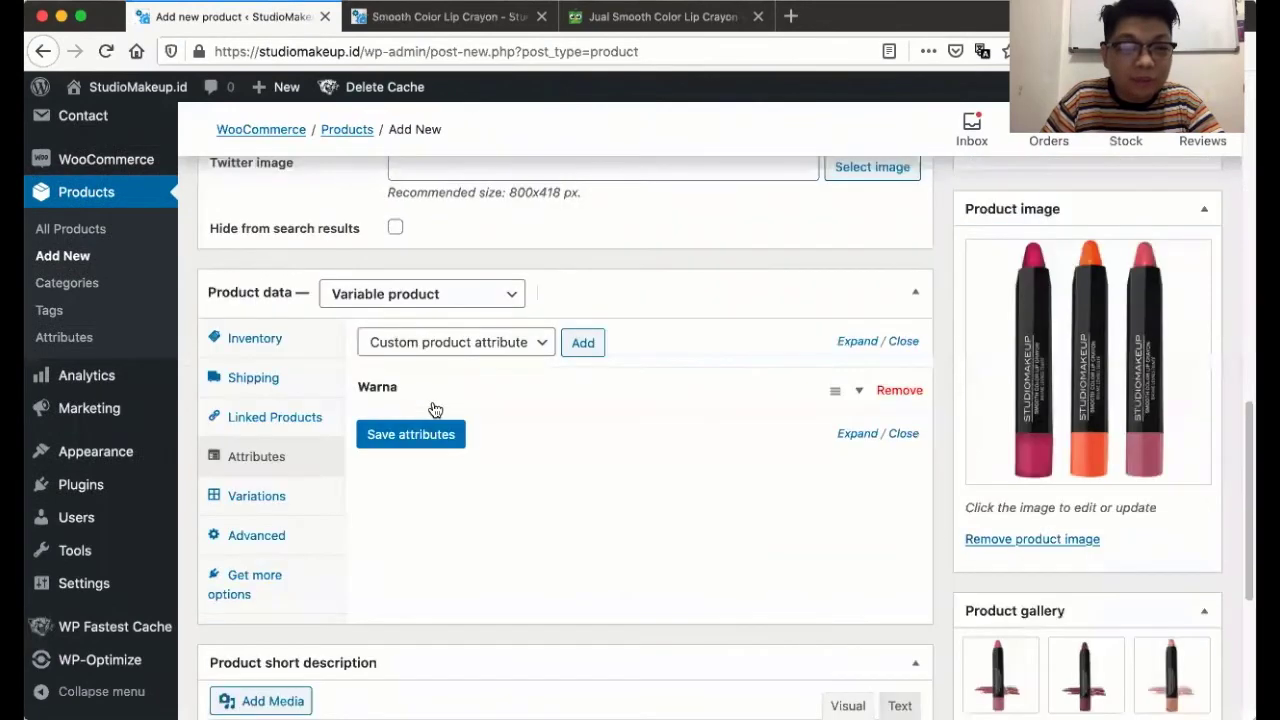
click(402, 386)
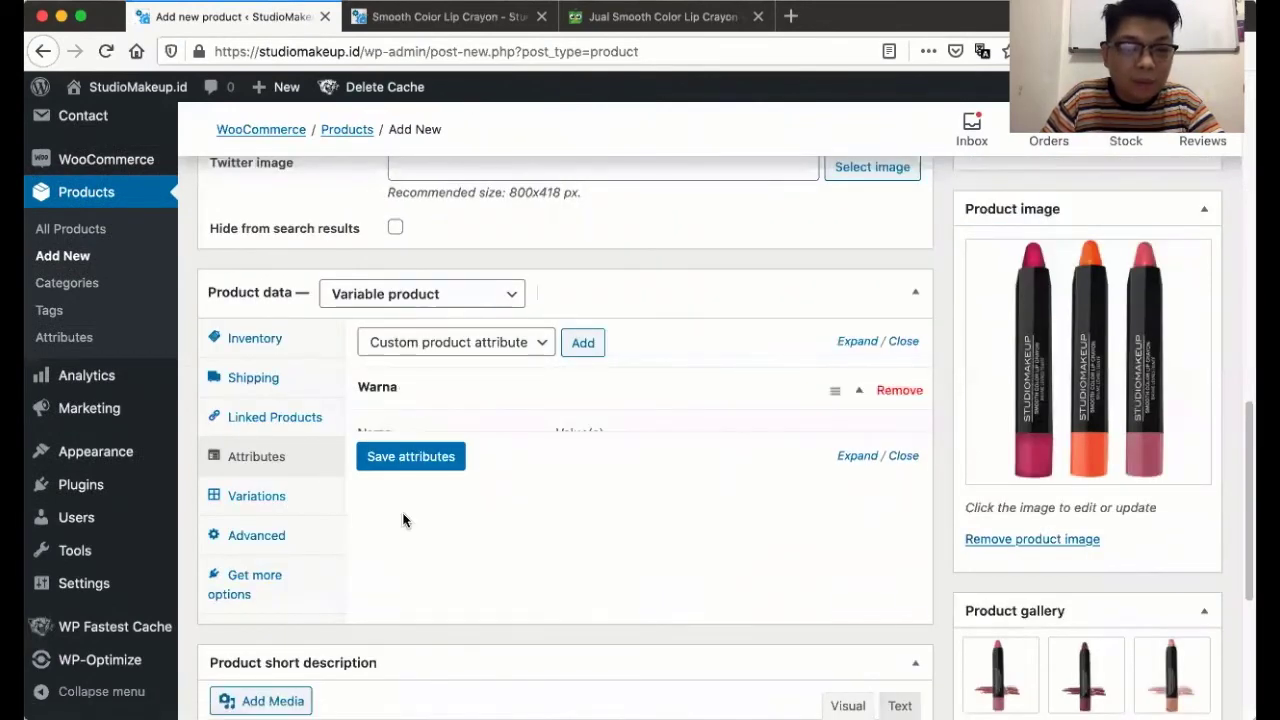
click(386, 517)
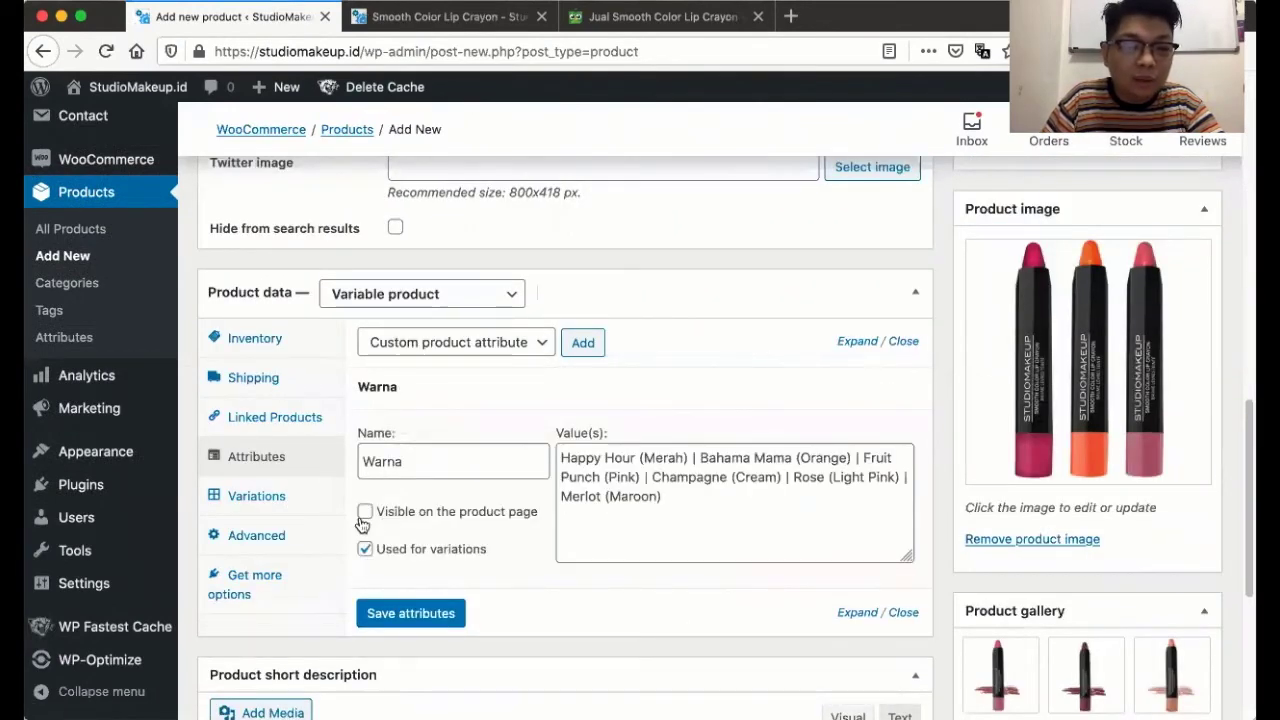
click(256, 533)
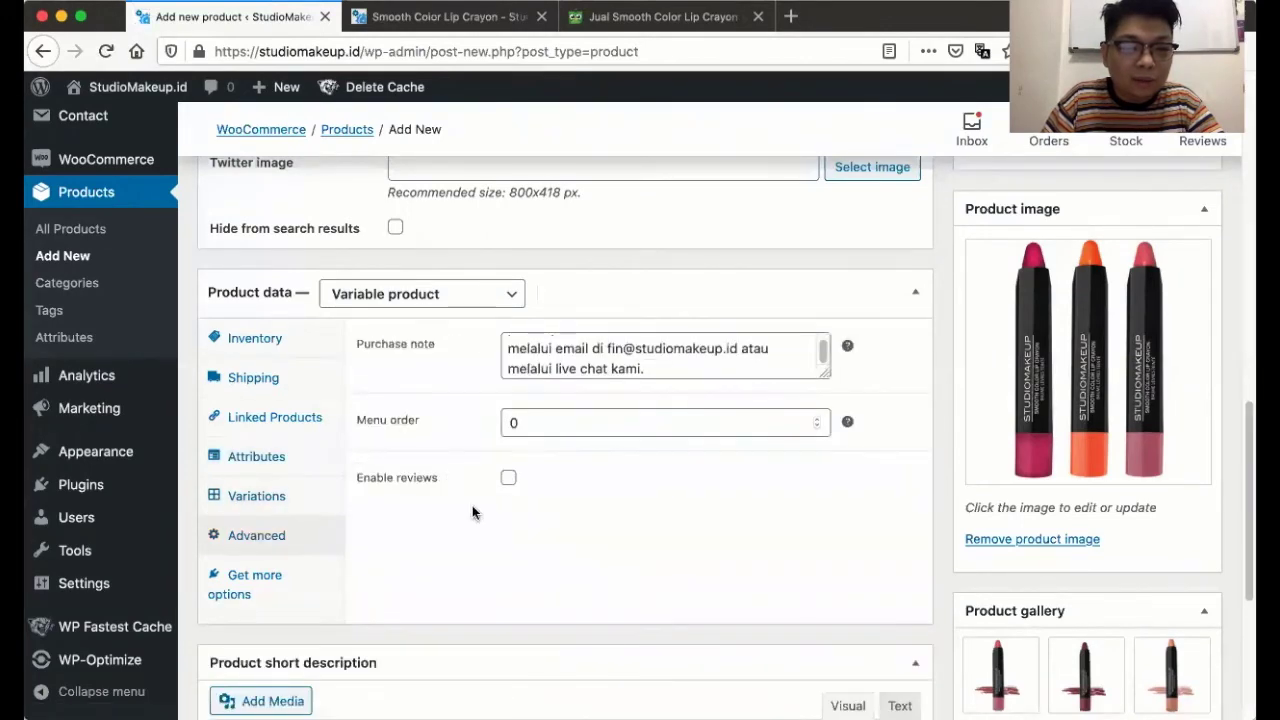
scroll(980, 360, up, 15)
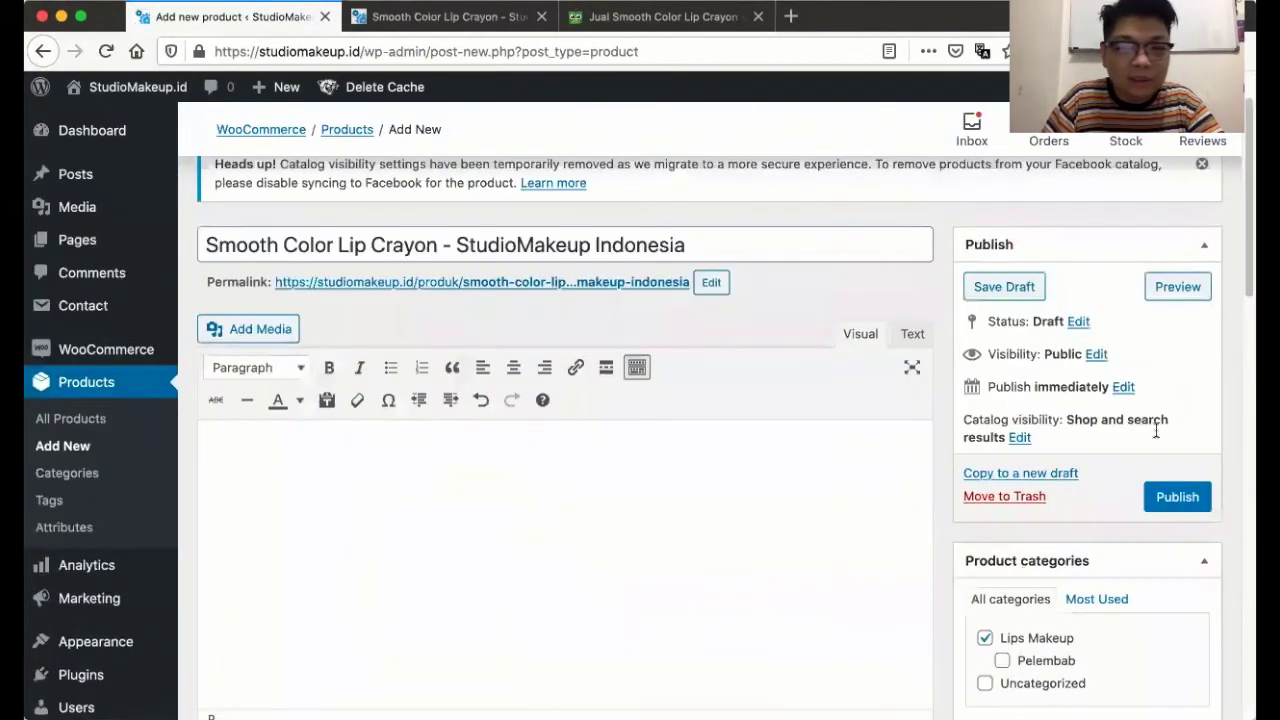
click(1160, 497)
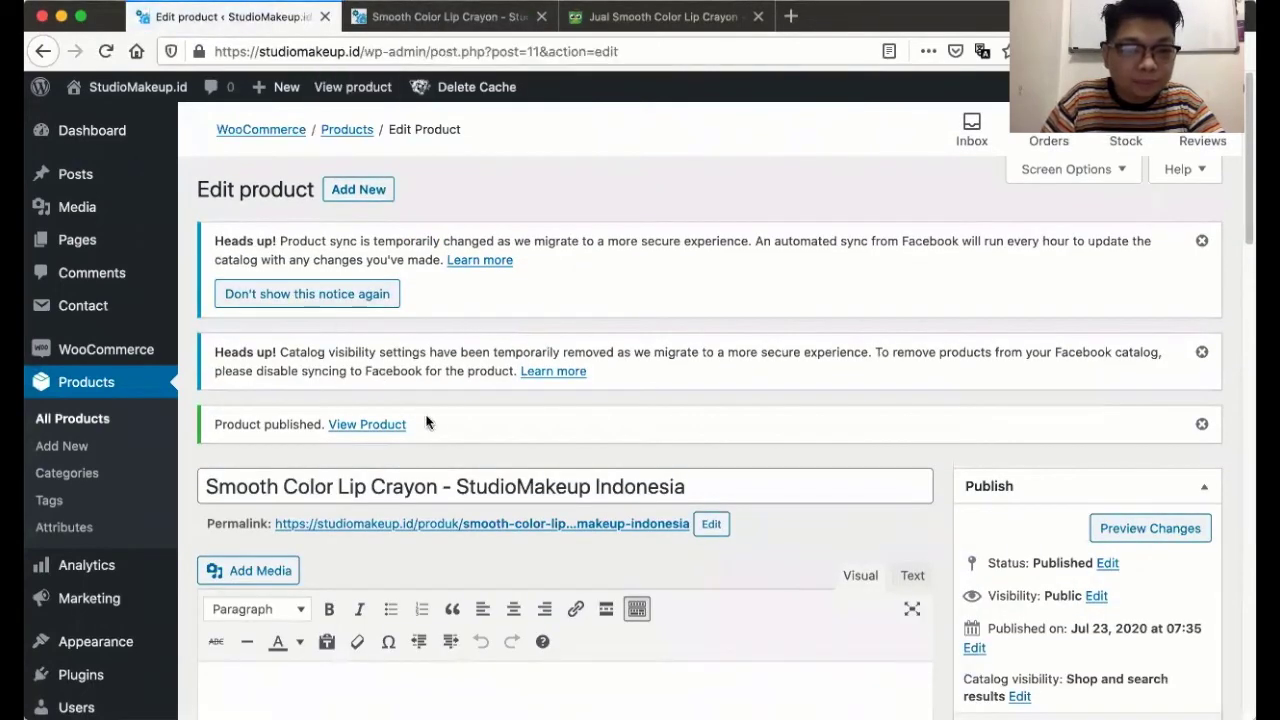
- Open the product permalink in a new tab and close the old preview tab
right_click(478, 524)
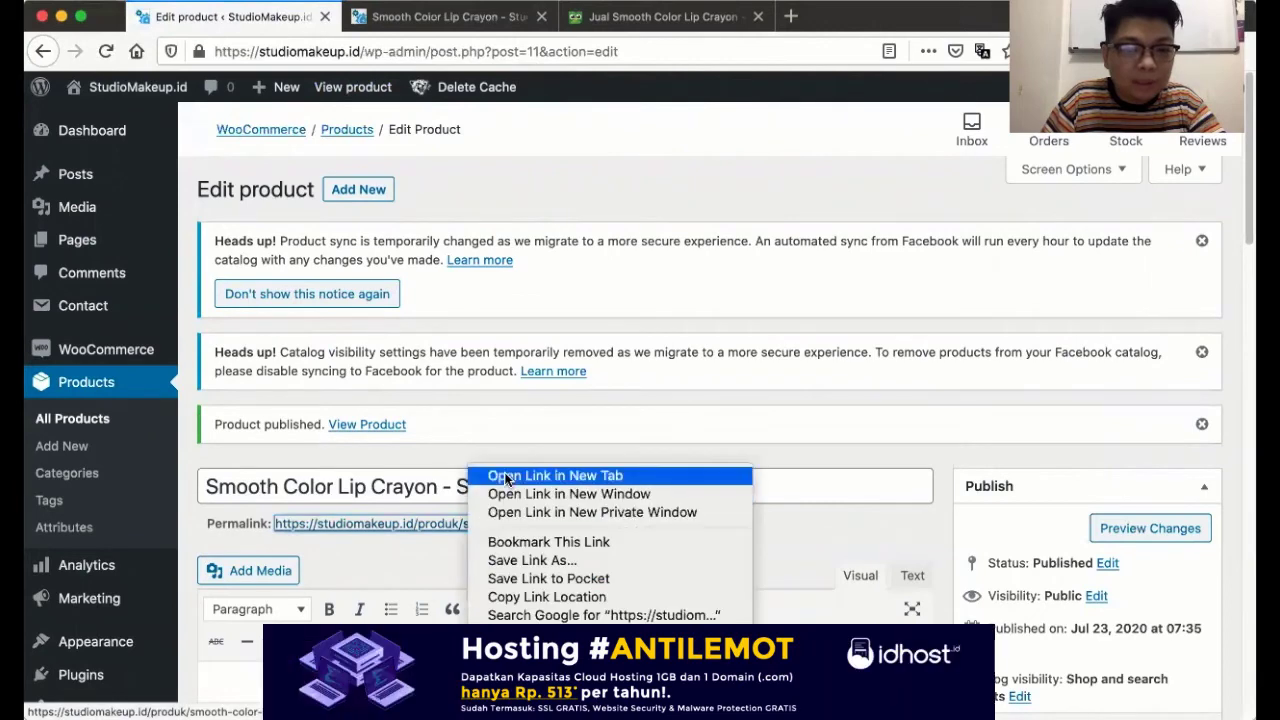
click(560, 586)
click(478, 22)
key(ctrl+Tab)
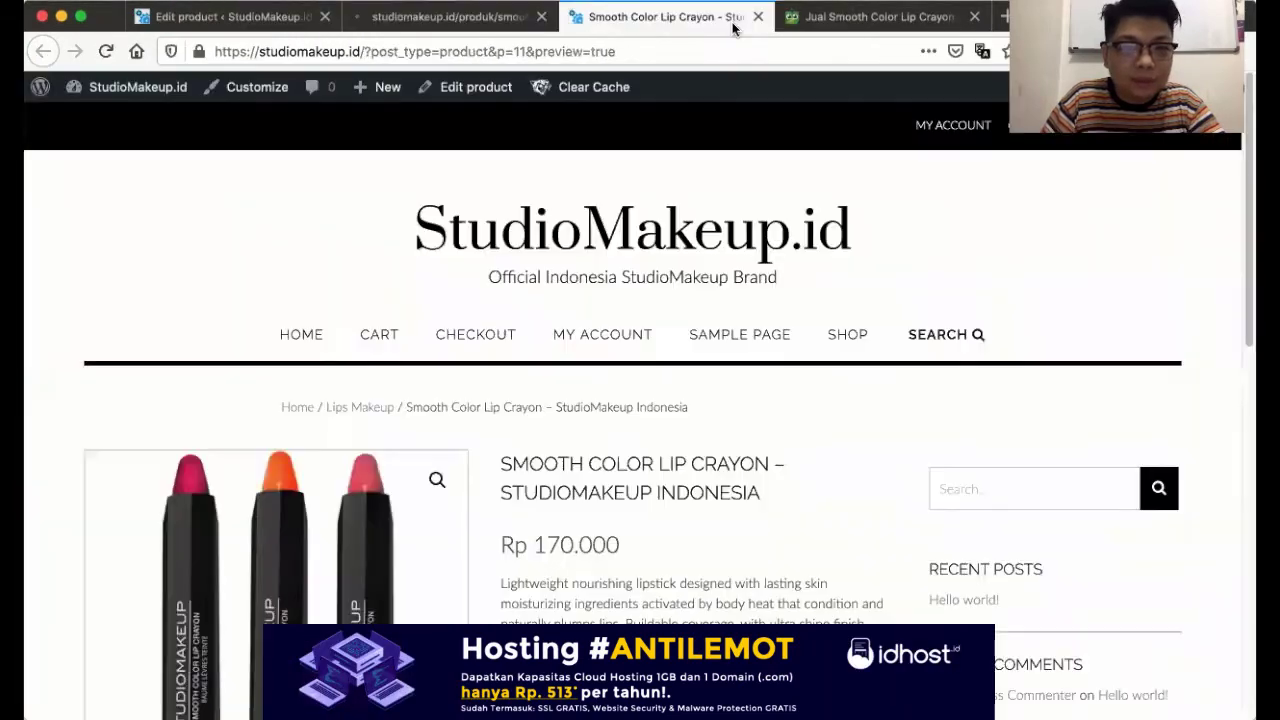
key(ctrl+w)
key(ctrl+shift+Tab)
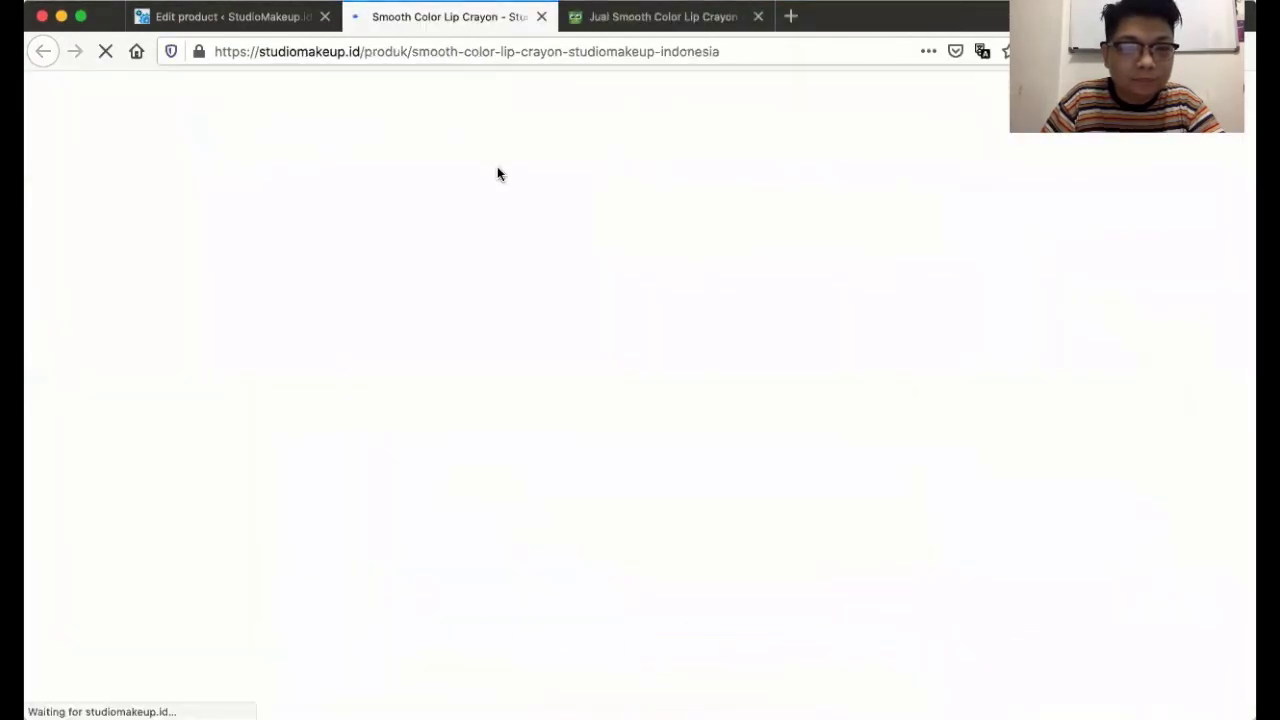
- Review the live page's Warna colour choices, then return to Edit product
scroll(558, 262, down, 5)
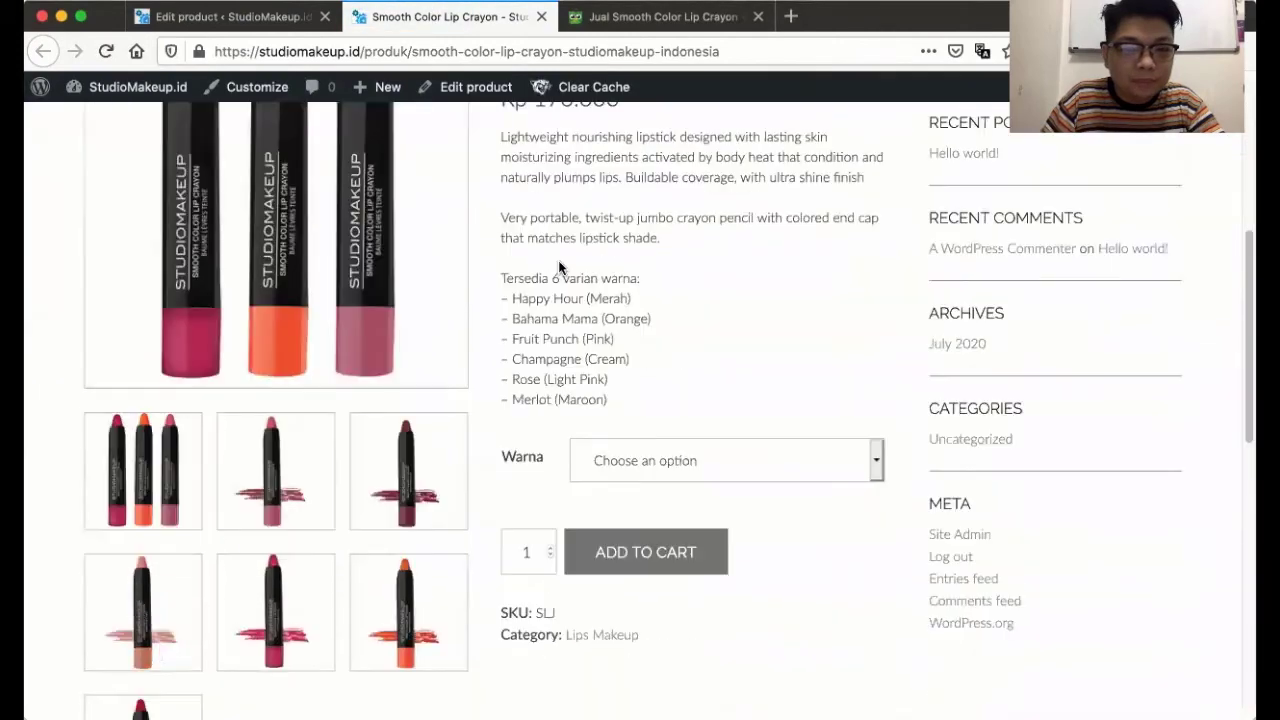
scroll(558, 262, down, 10)
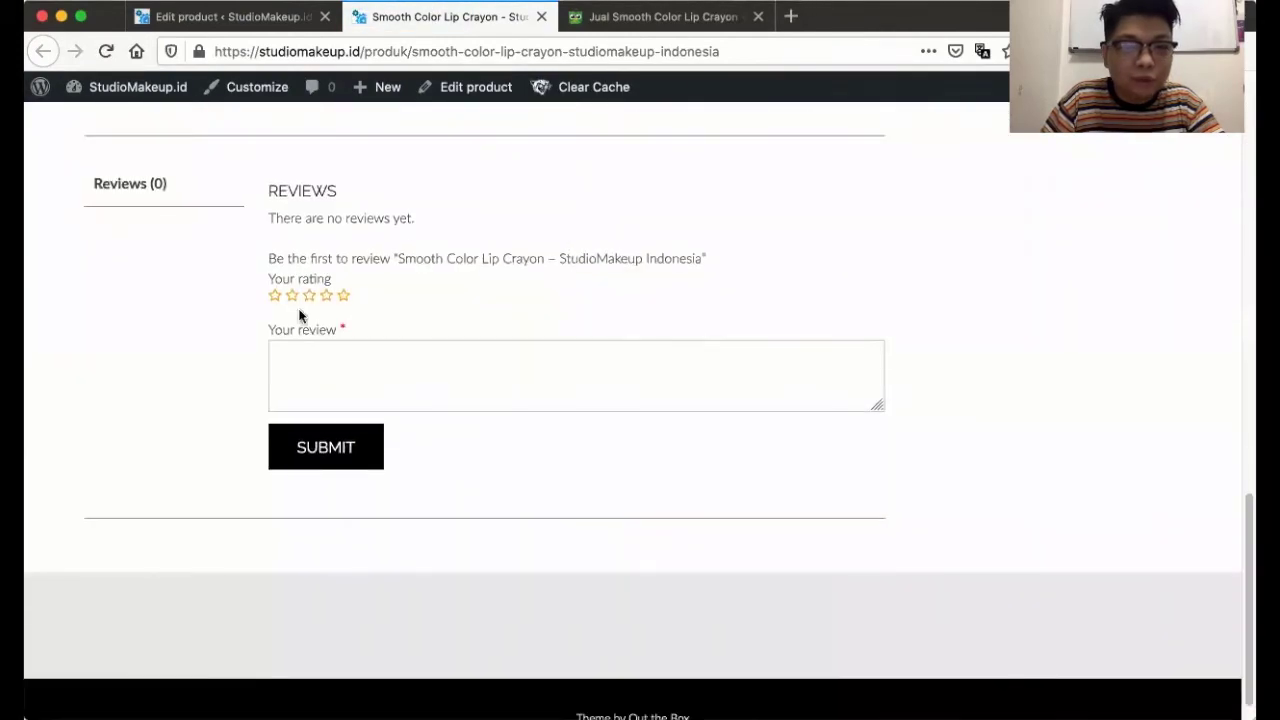
scroll(230, 238, up, 1)
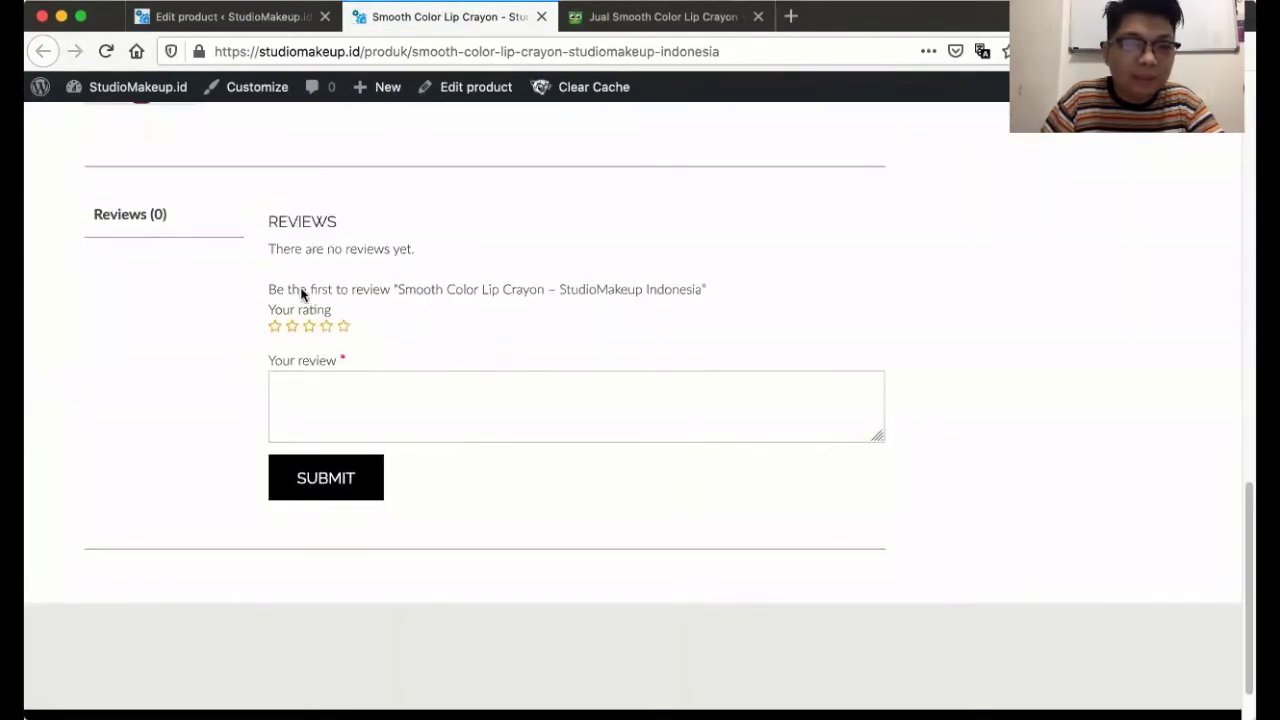
scroll(361, 372, up, 5)
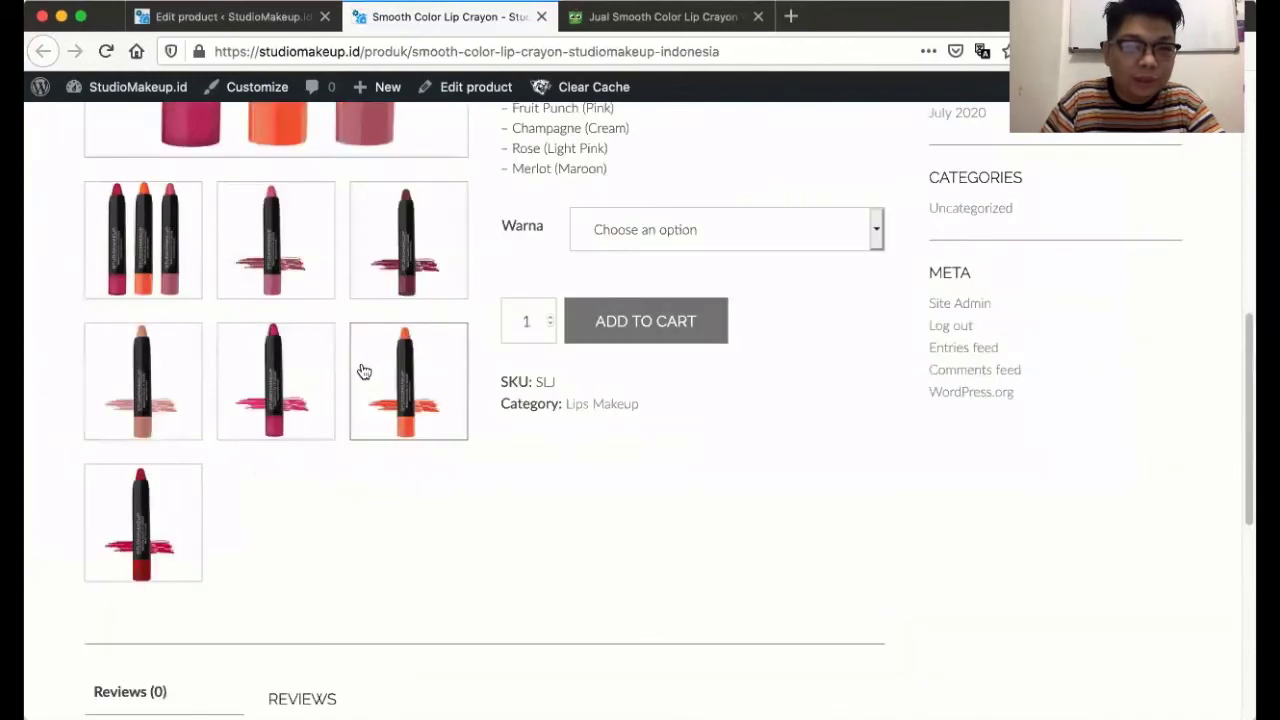
scroll(364, 372, up, 1)
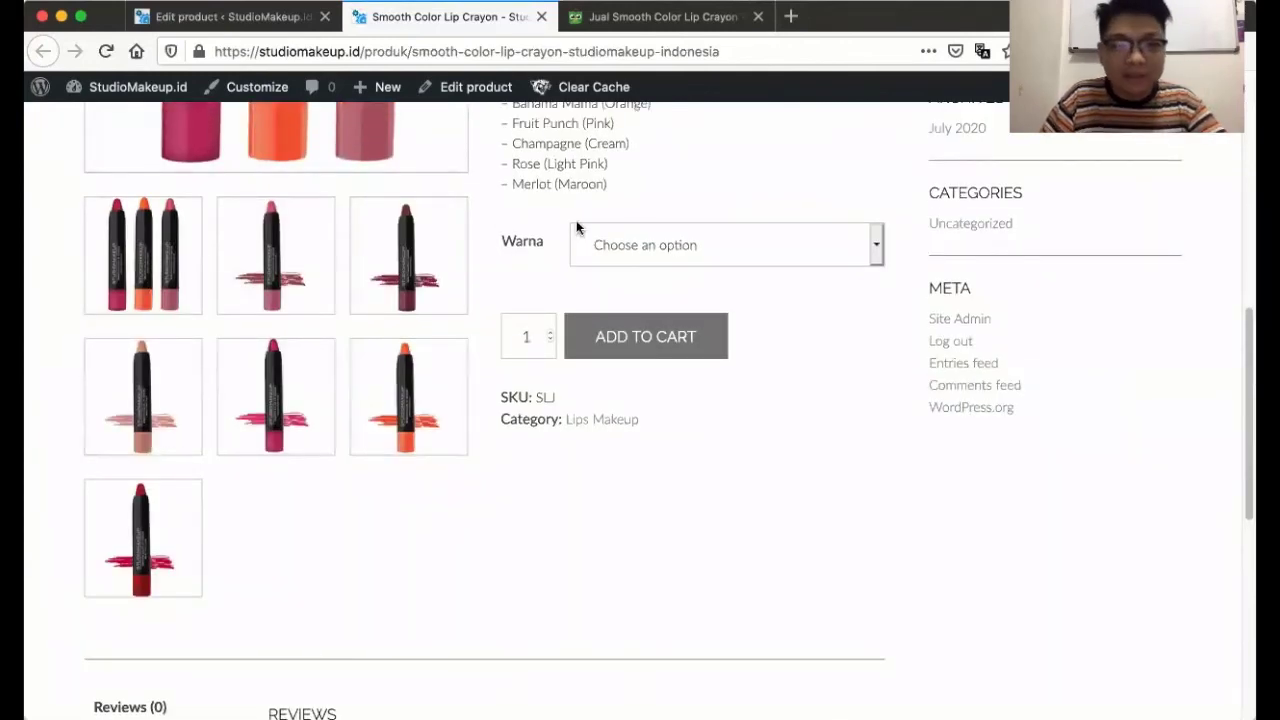
click(664, 244)
click(805, 399)
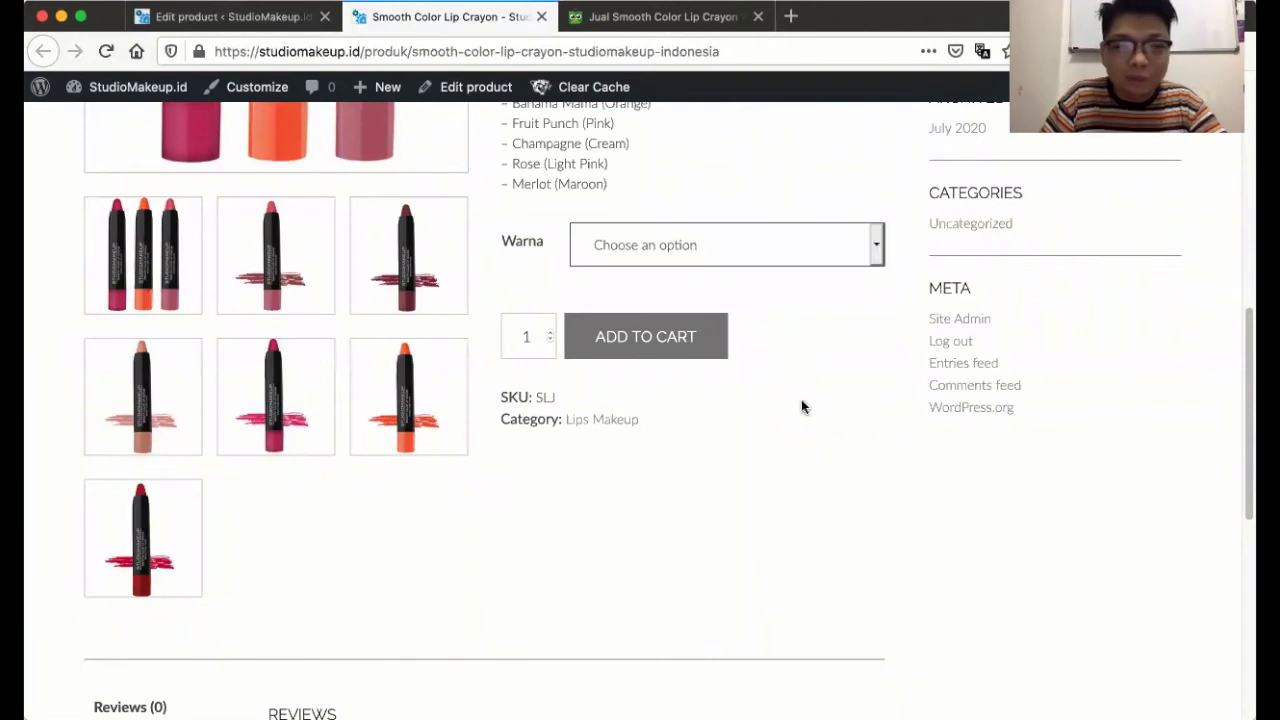
scroll(805, 400, up, 5)
scroll(811, 401, up, 3)
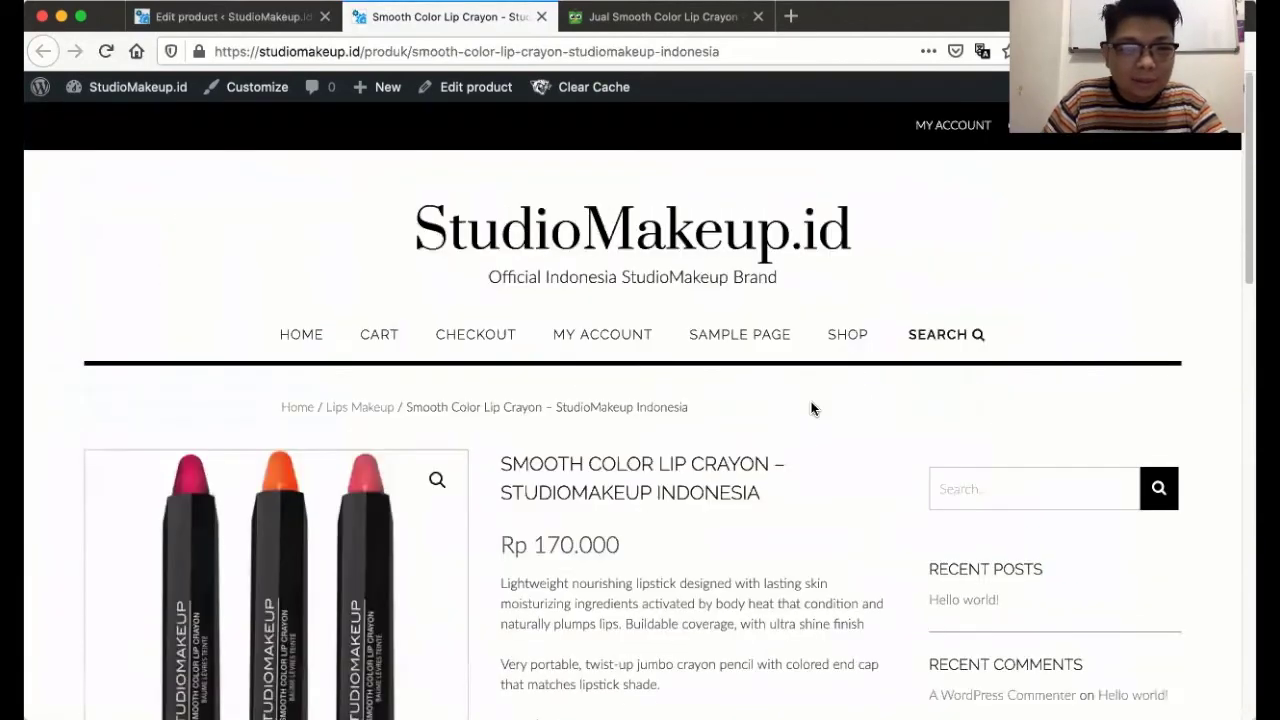
click(239, 16)
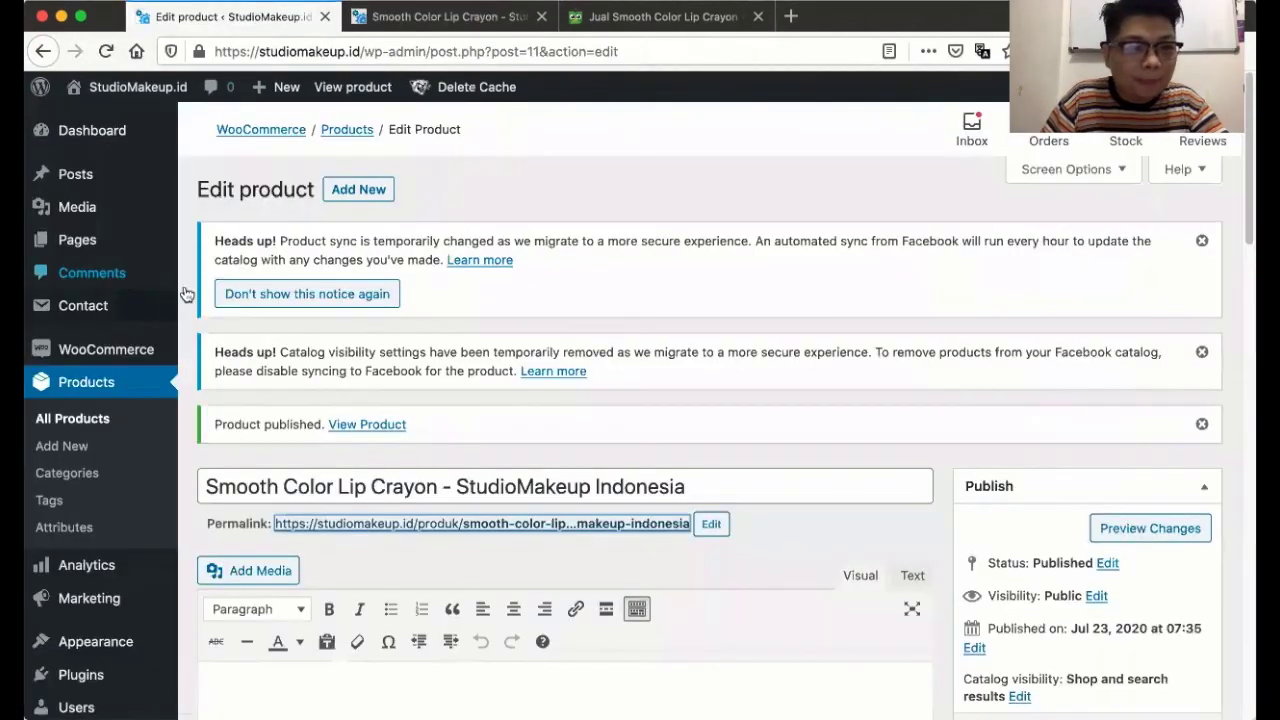
- Browse the Products > Categories list, then bring up the empty Product tags page
click(88, 479)
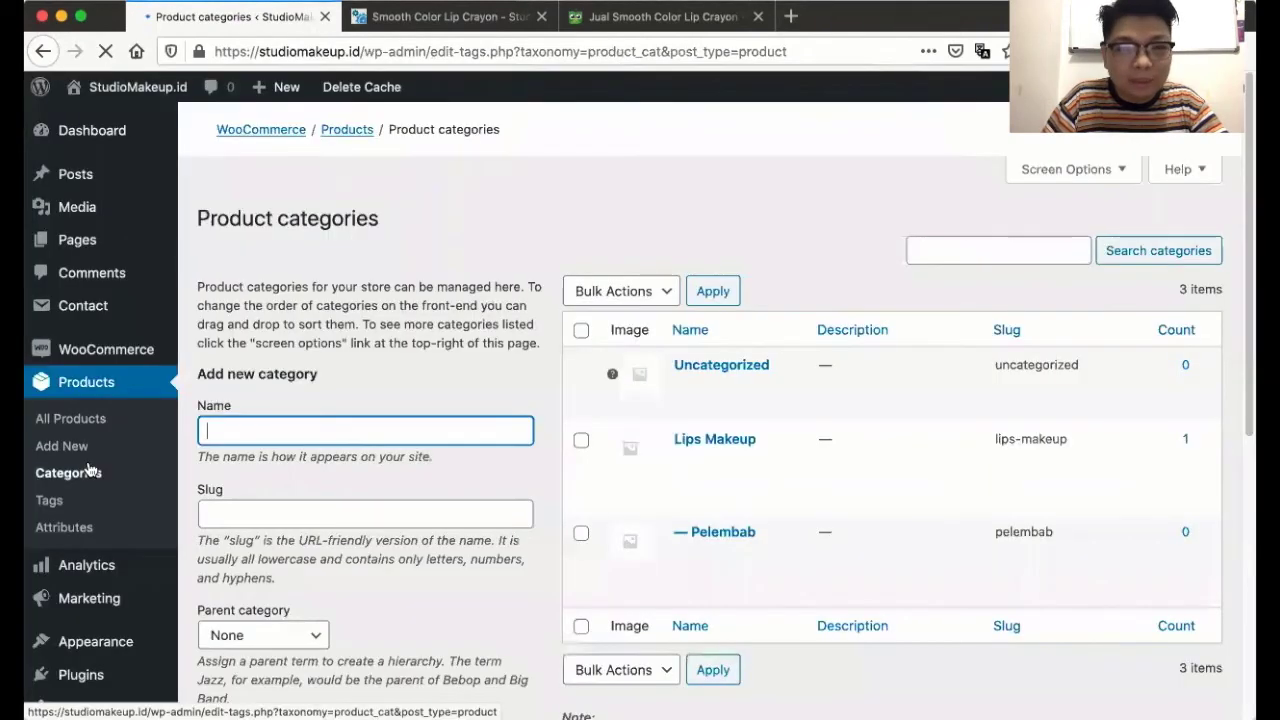
mouse_move(712, 414)
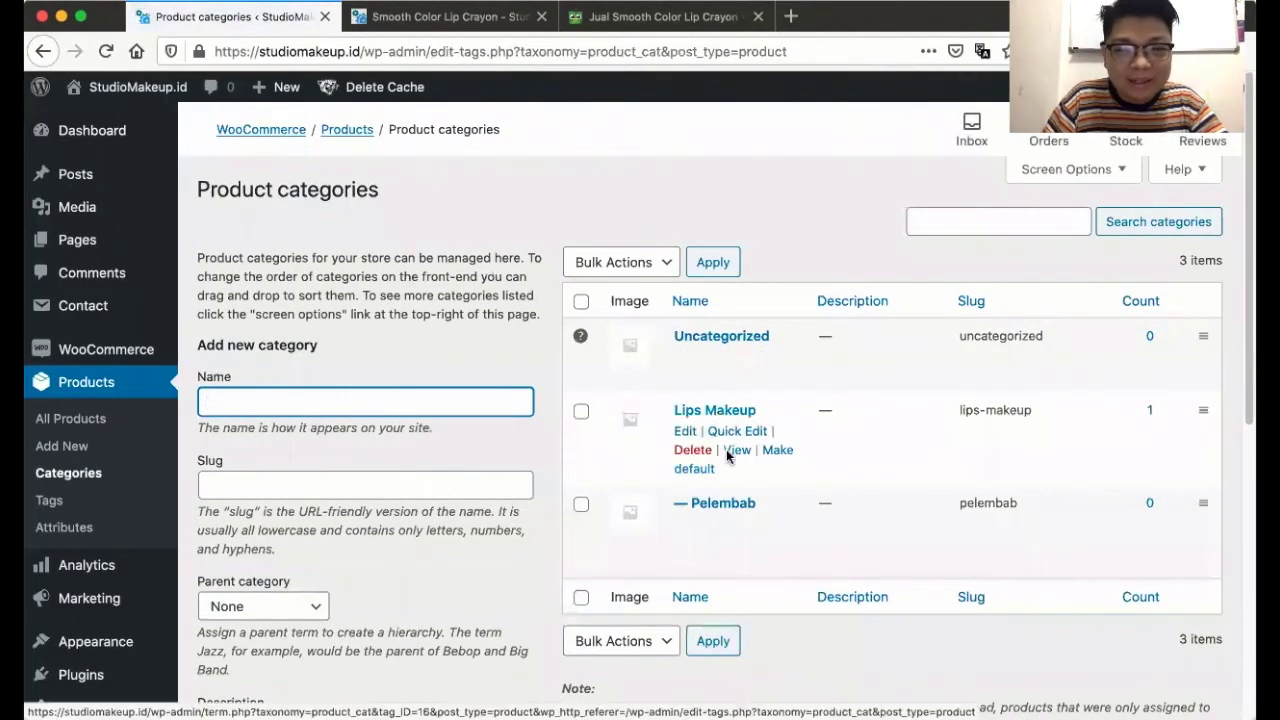
scroll(727, 455, down, 1)
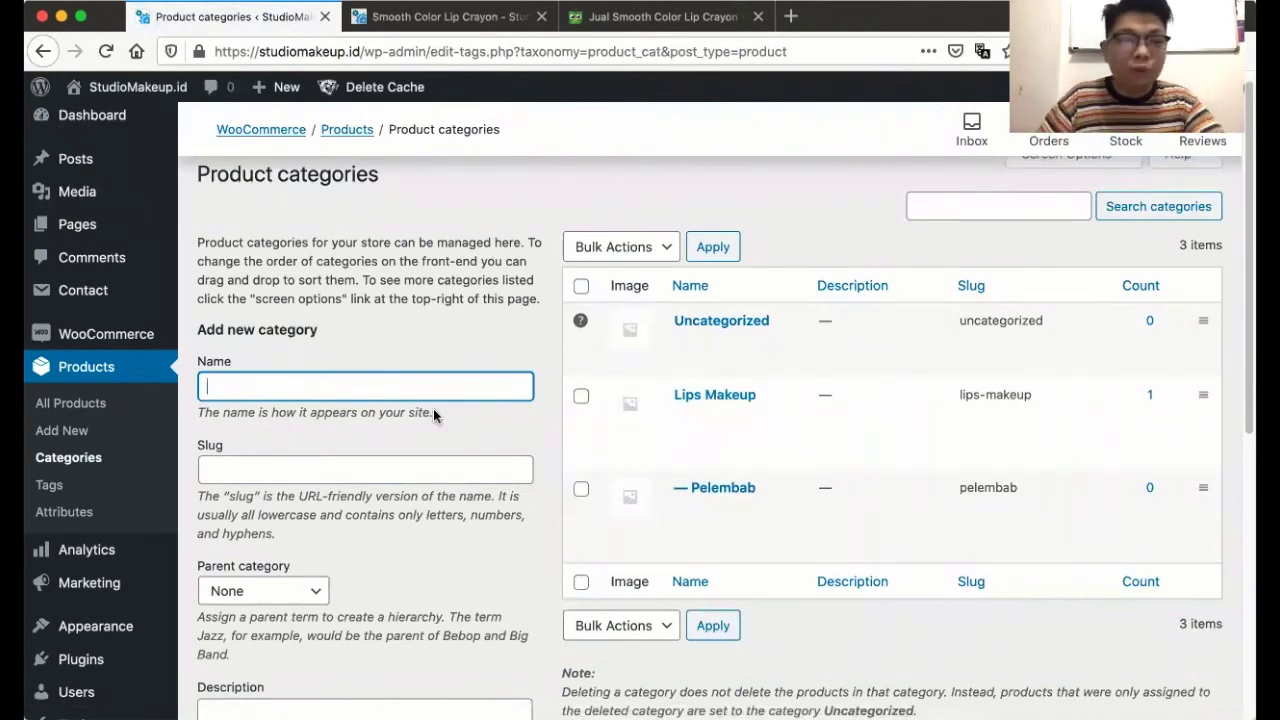
scroll(466, 389, down, 3)
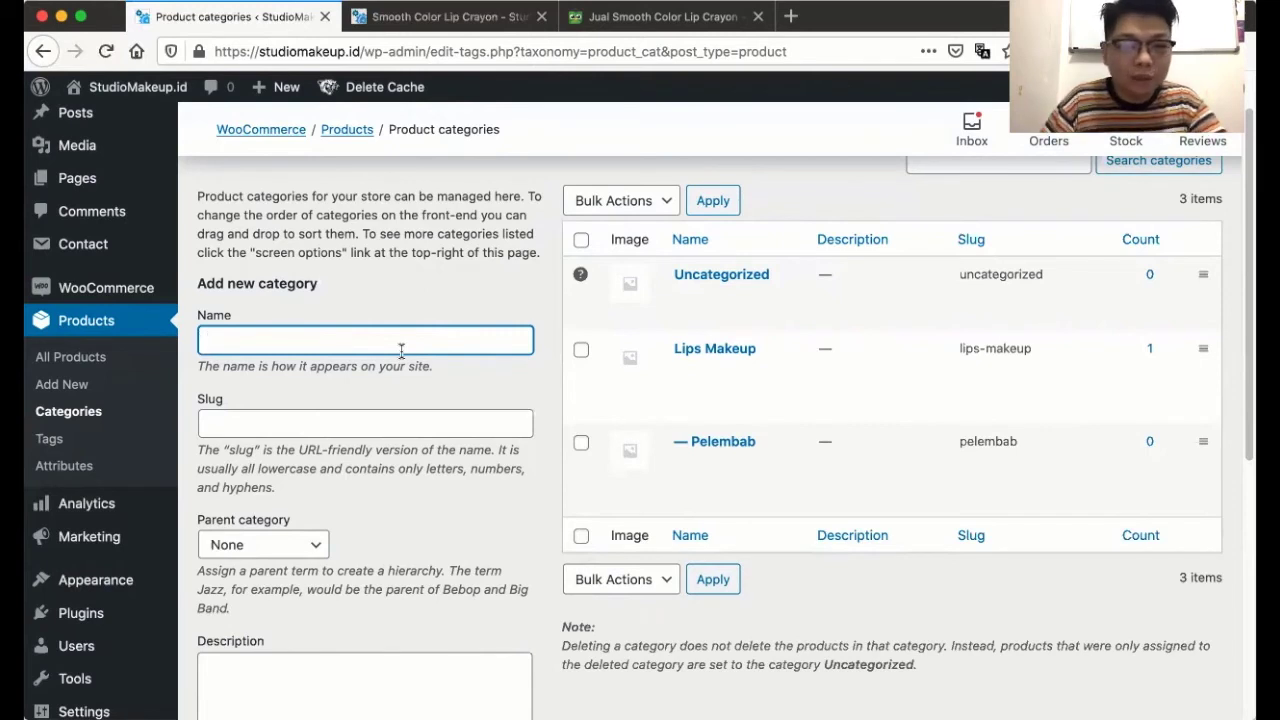
scroll(401, 351, down, 1)
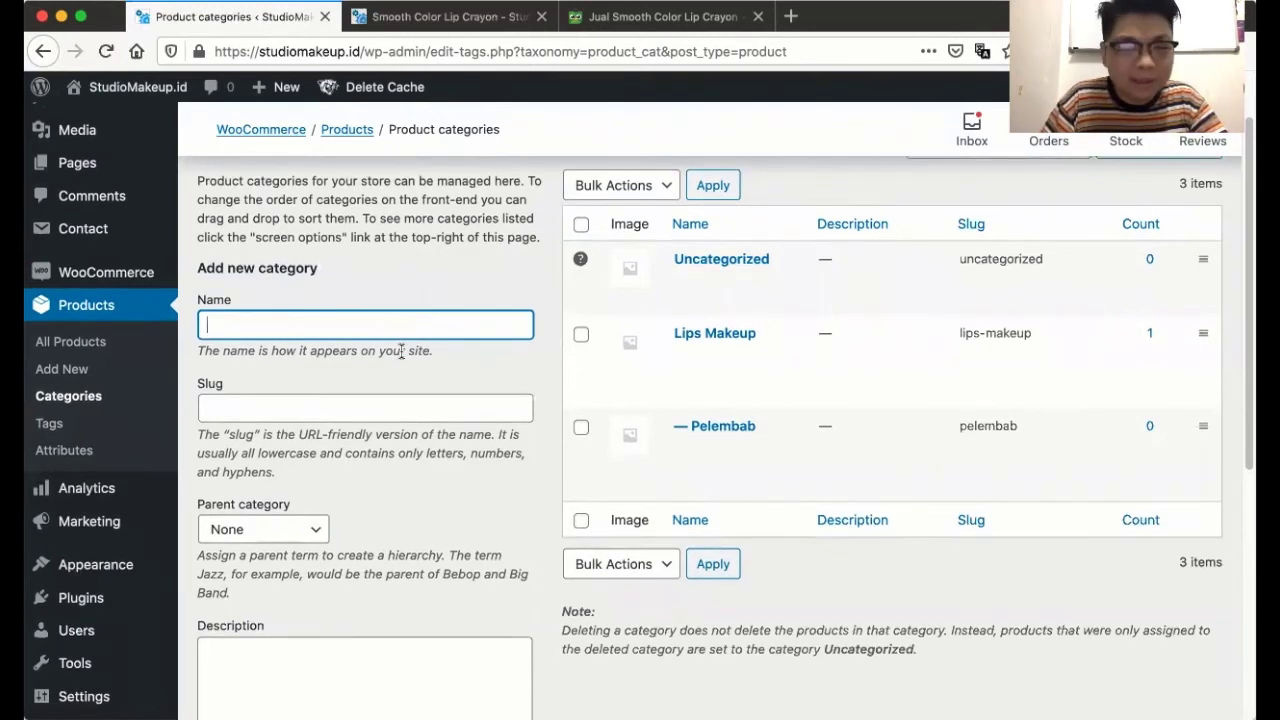
scroll(401, 351, down, 2)
click(45, 392)
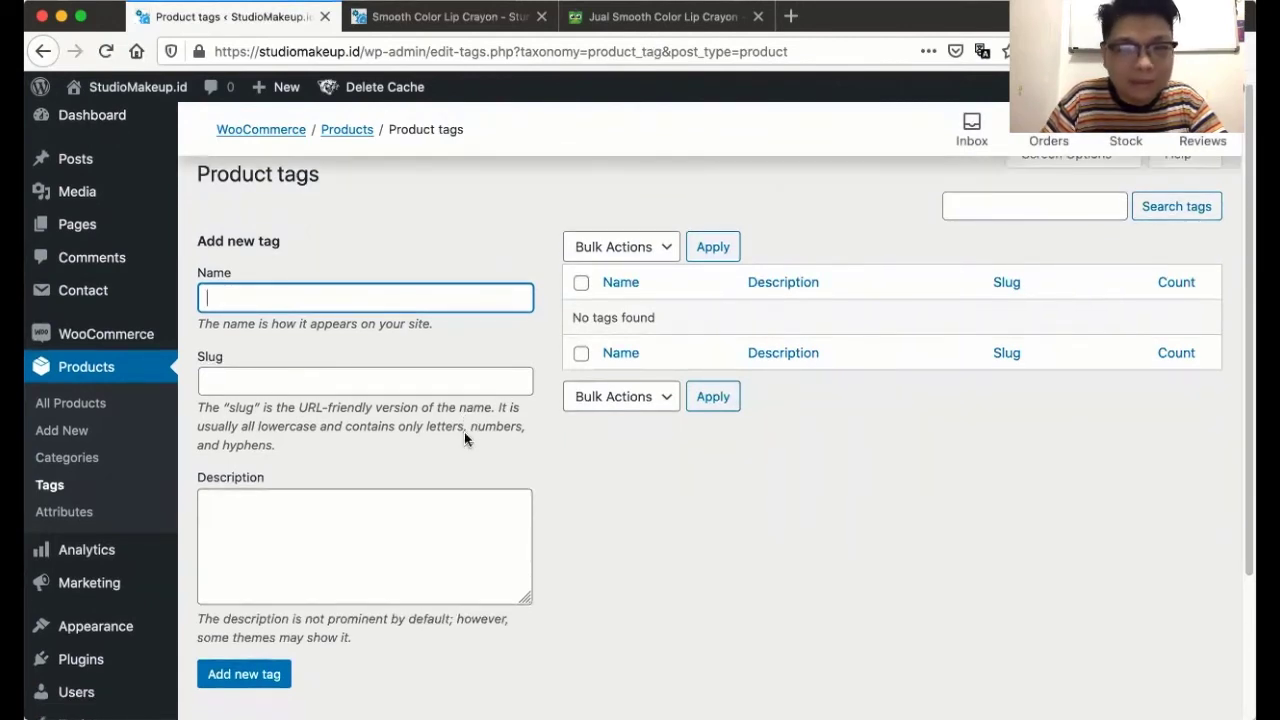
- Open Products > Attributes, which shows no global attributes yet
click(63, 527)
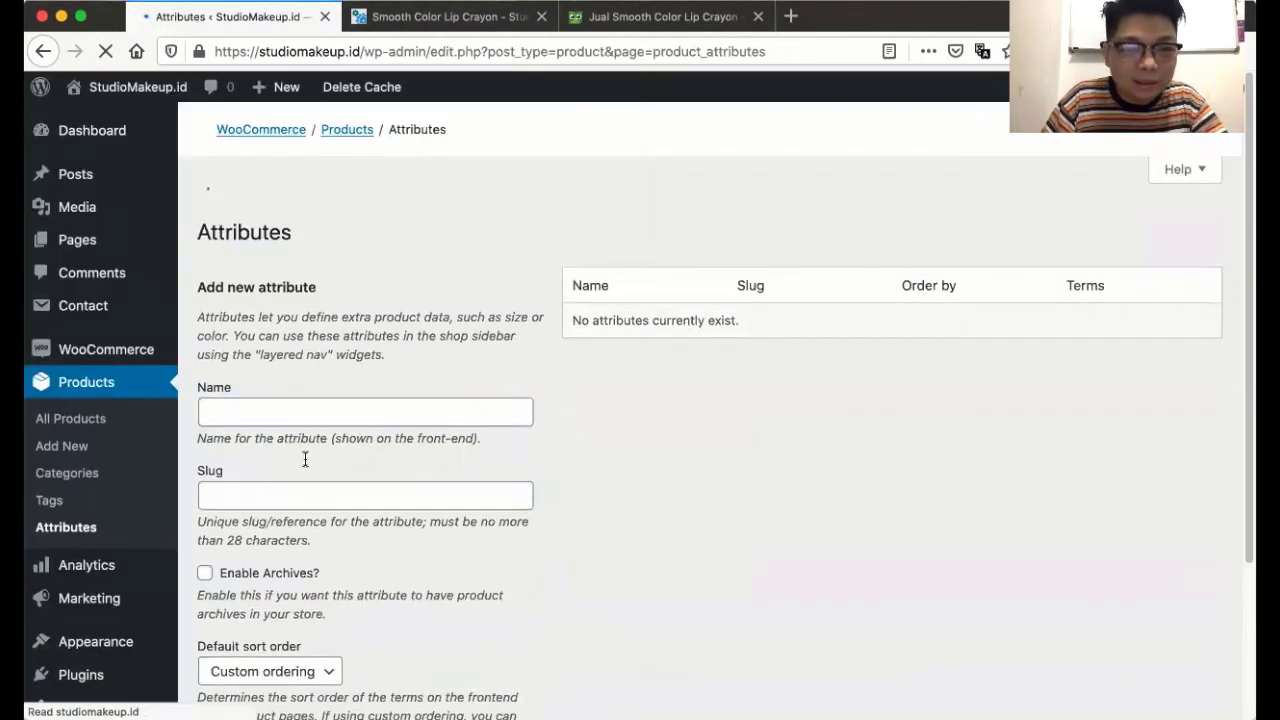
scroll(305, 458, down, 5)
scroll(305, 458, up, 3)
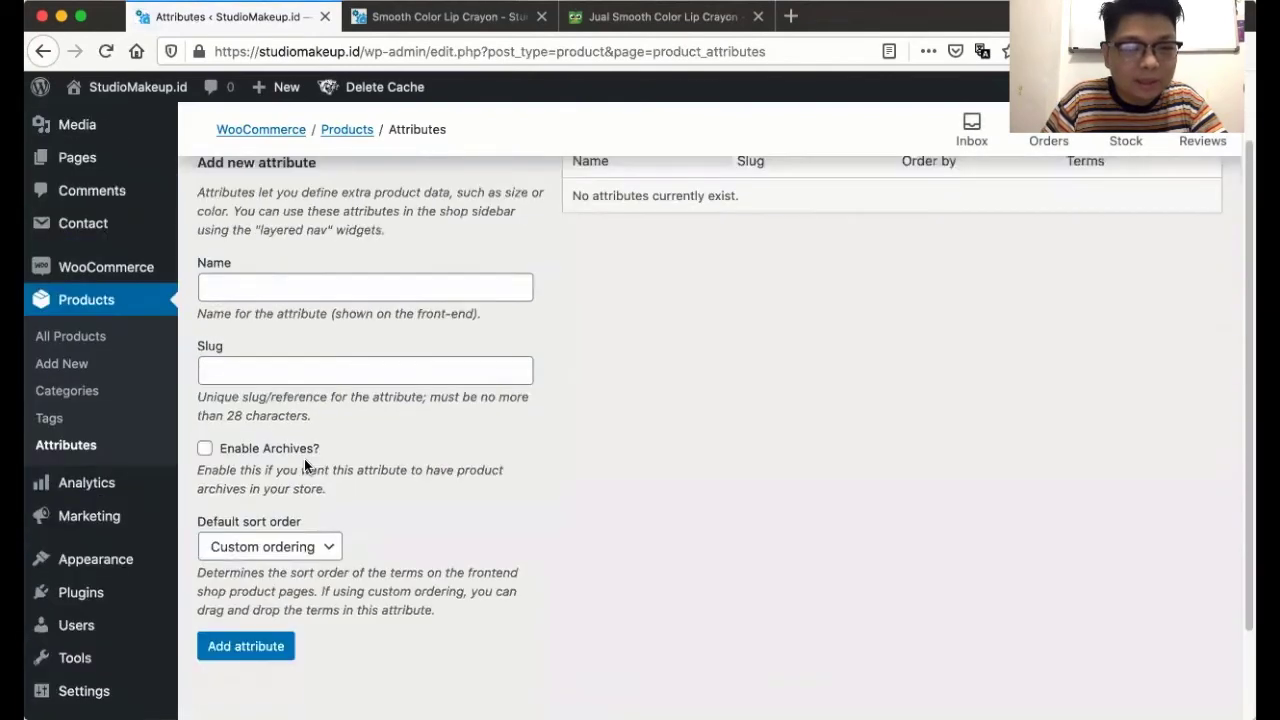
scroll(305, 458, up, 2)
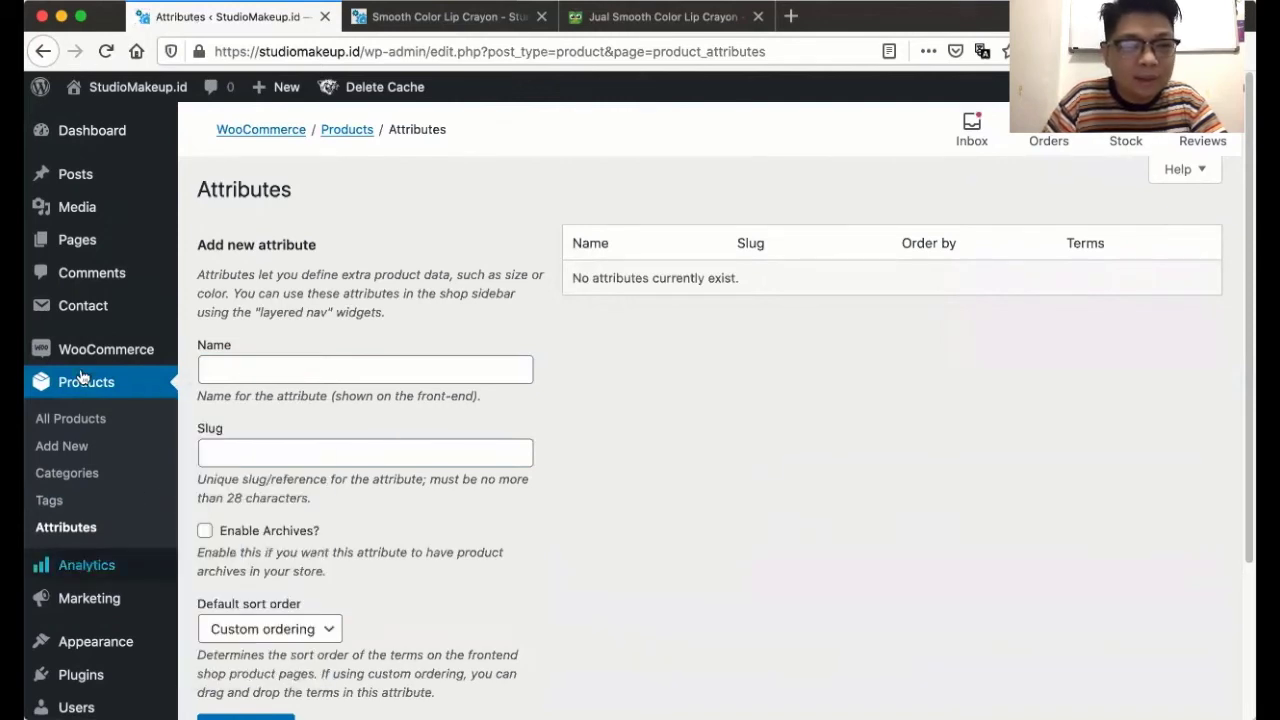
mouse_move(148, 575)
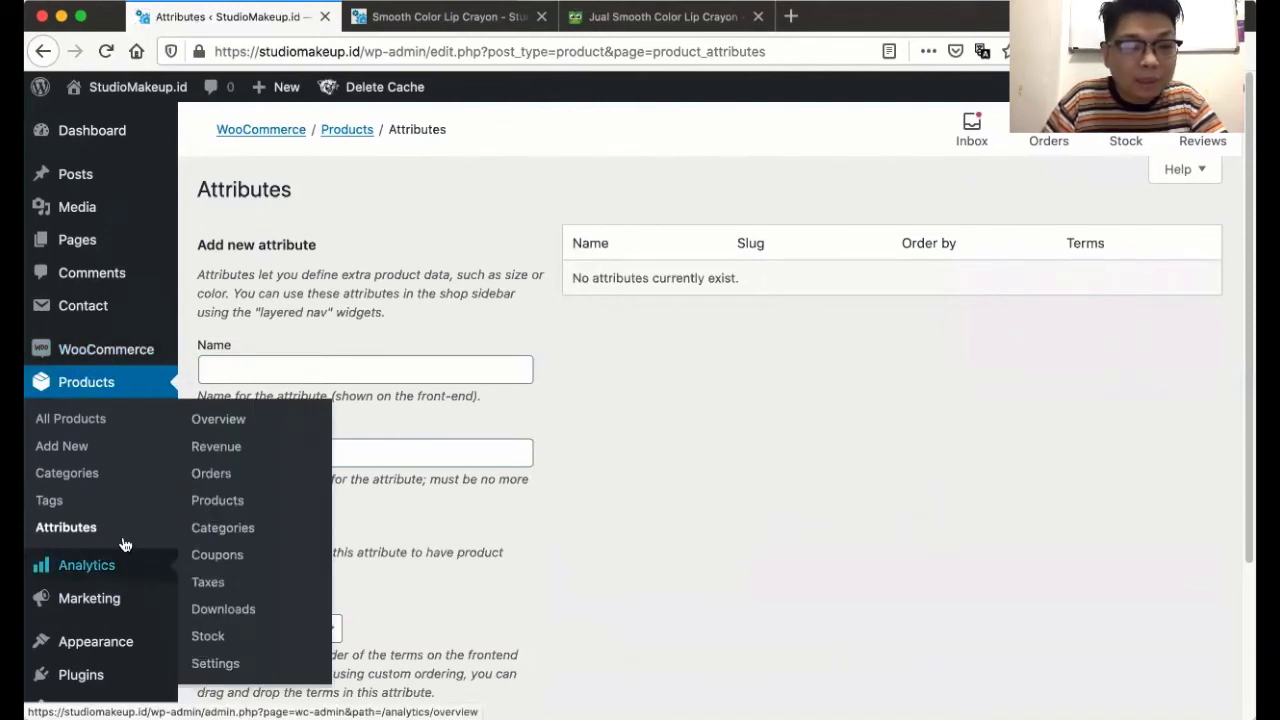
click(80, 568)
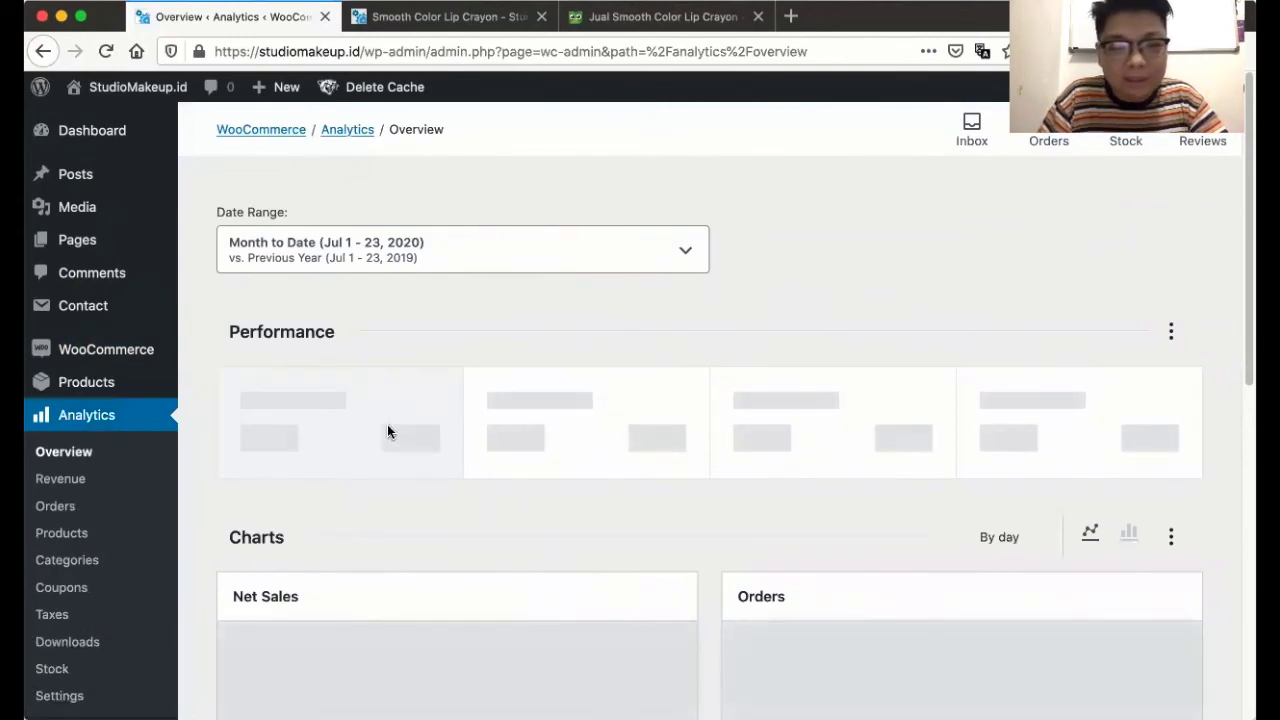
scroll(388, 432, down, 5)
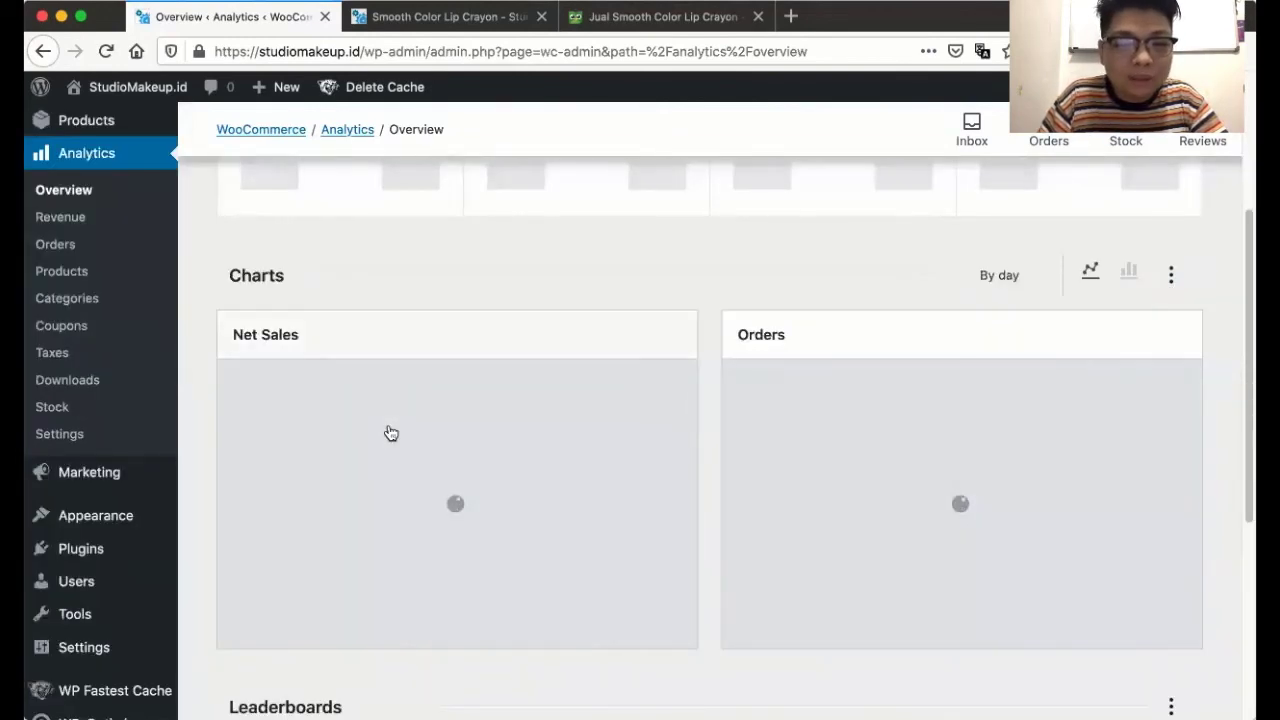
scroll(390, 432, down, 6)
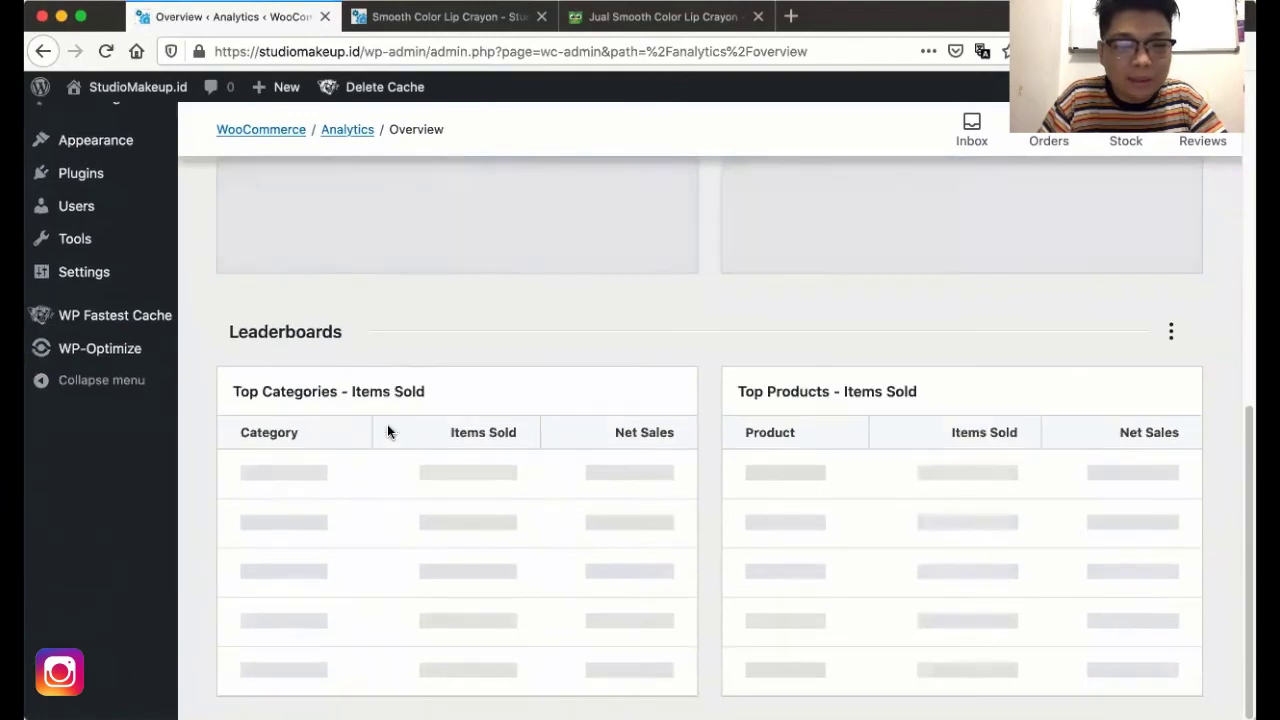
scroll(389, 430, up, 10)
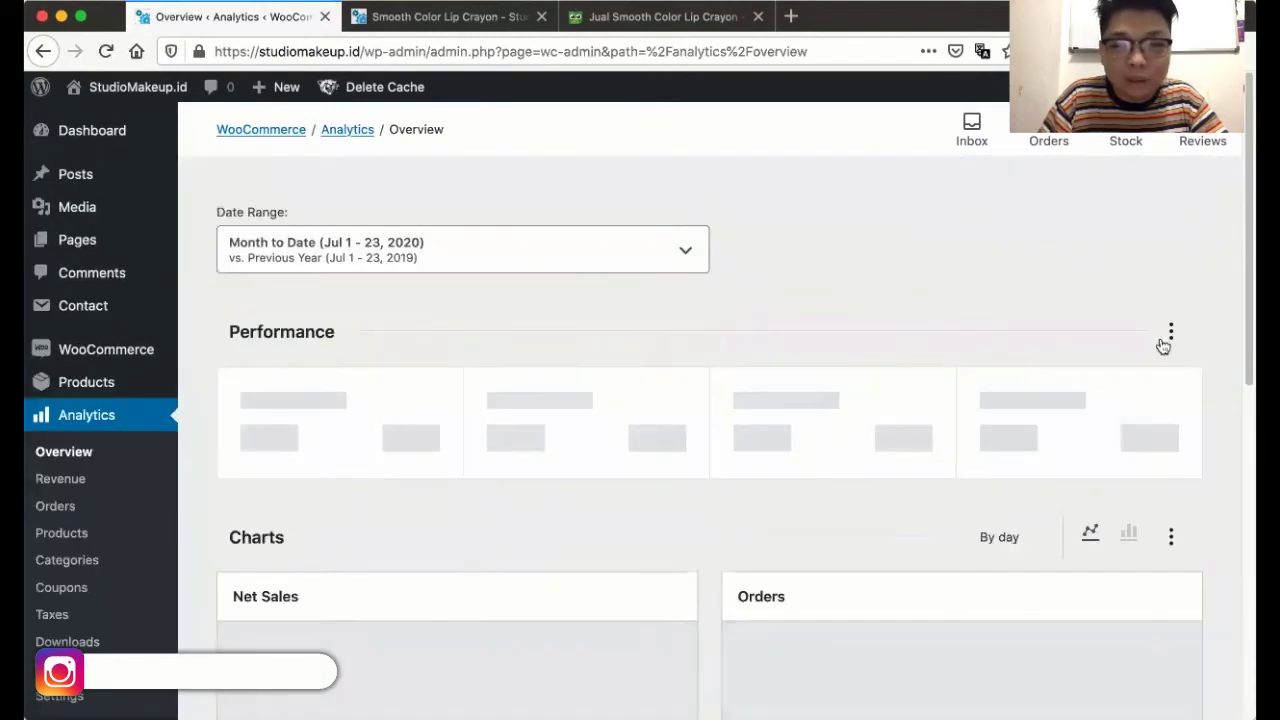
click(1168, 333)
click(1055, 280)
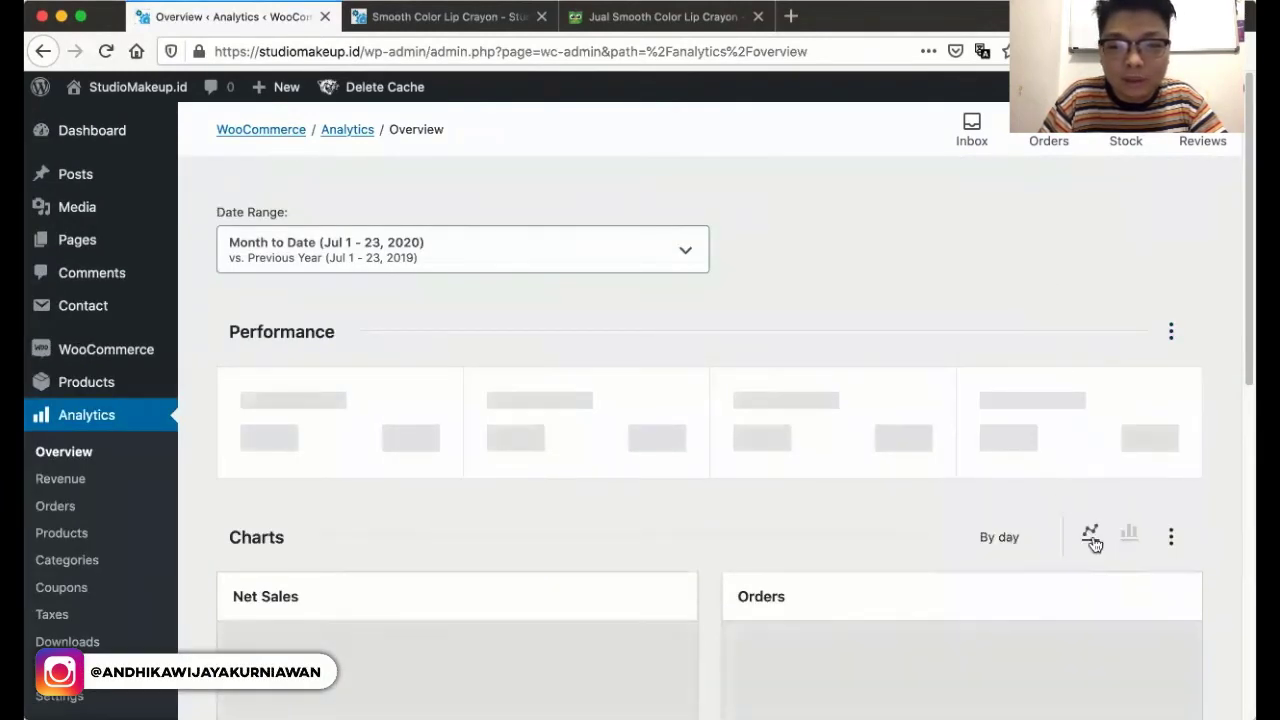
click(1171, 536)
click(566, 426)
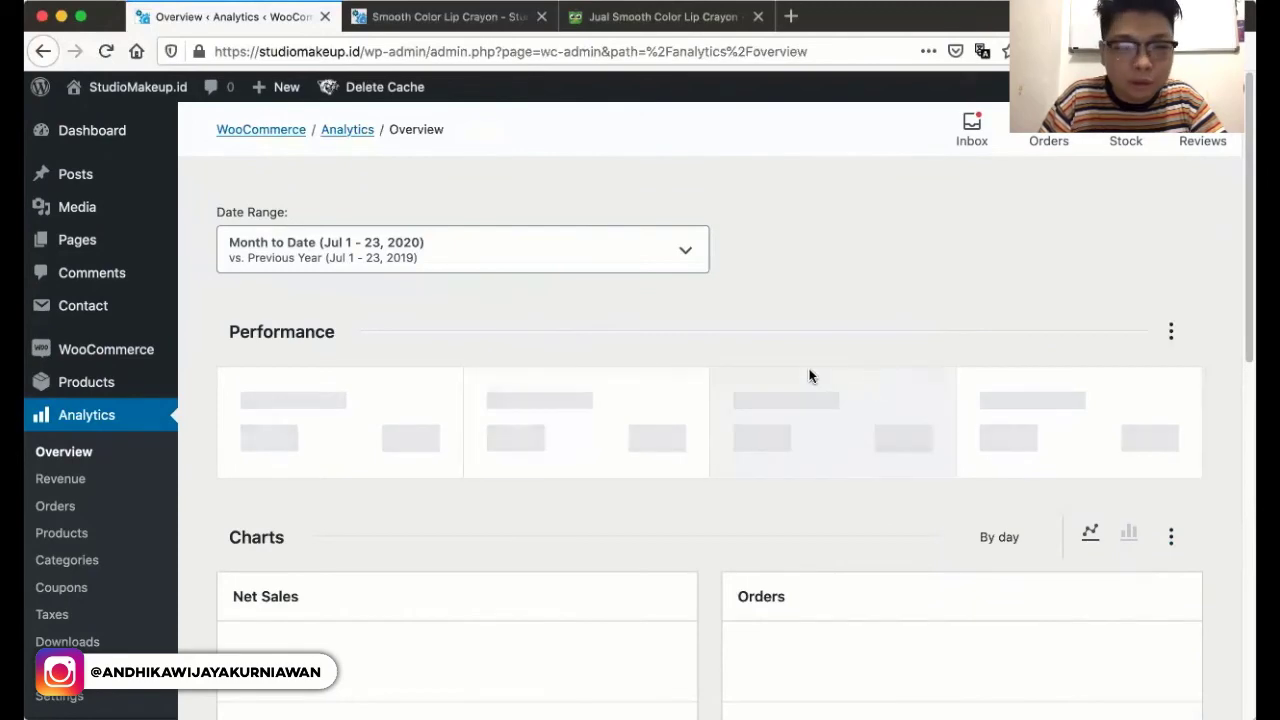
scroll(806, 378, down, 10)
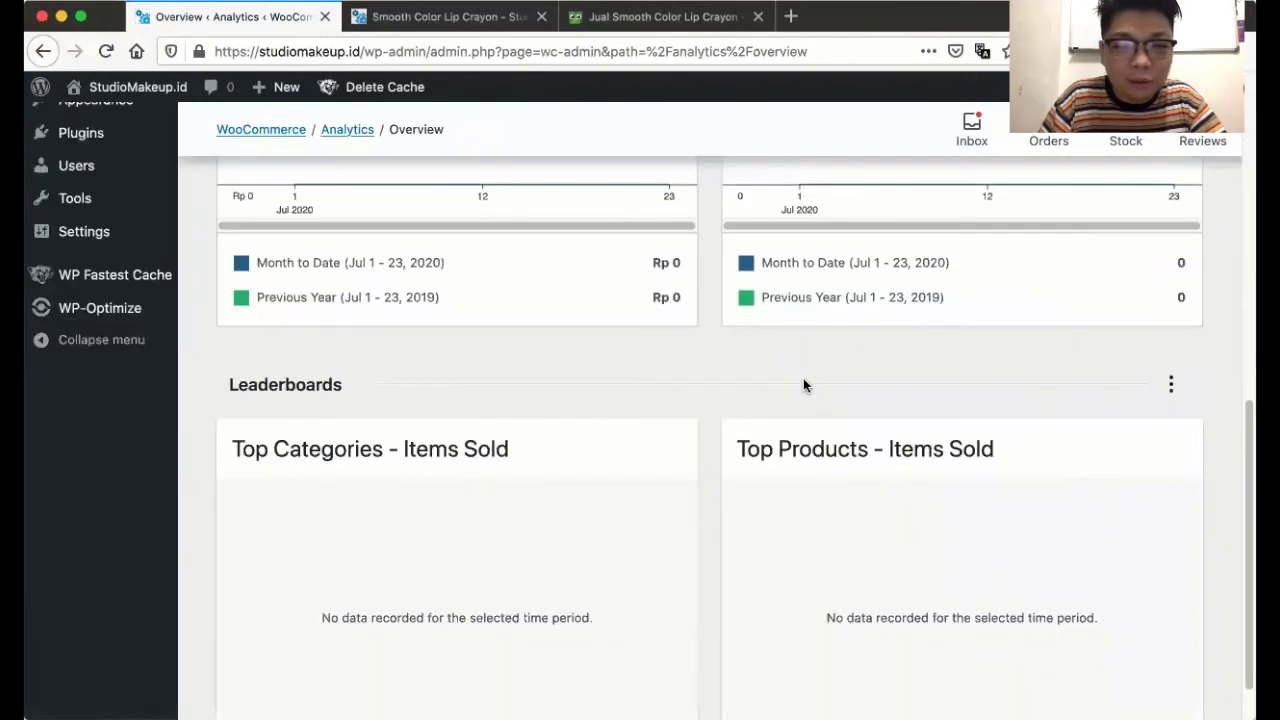
scroll(803, 385, down, 1)
scroll(626, 305, up, 5)
scroll(589, 339, up, 5)
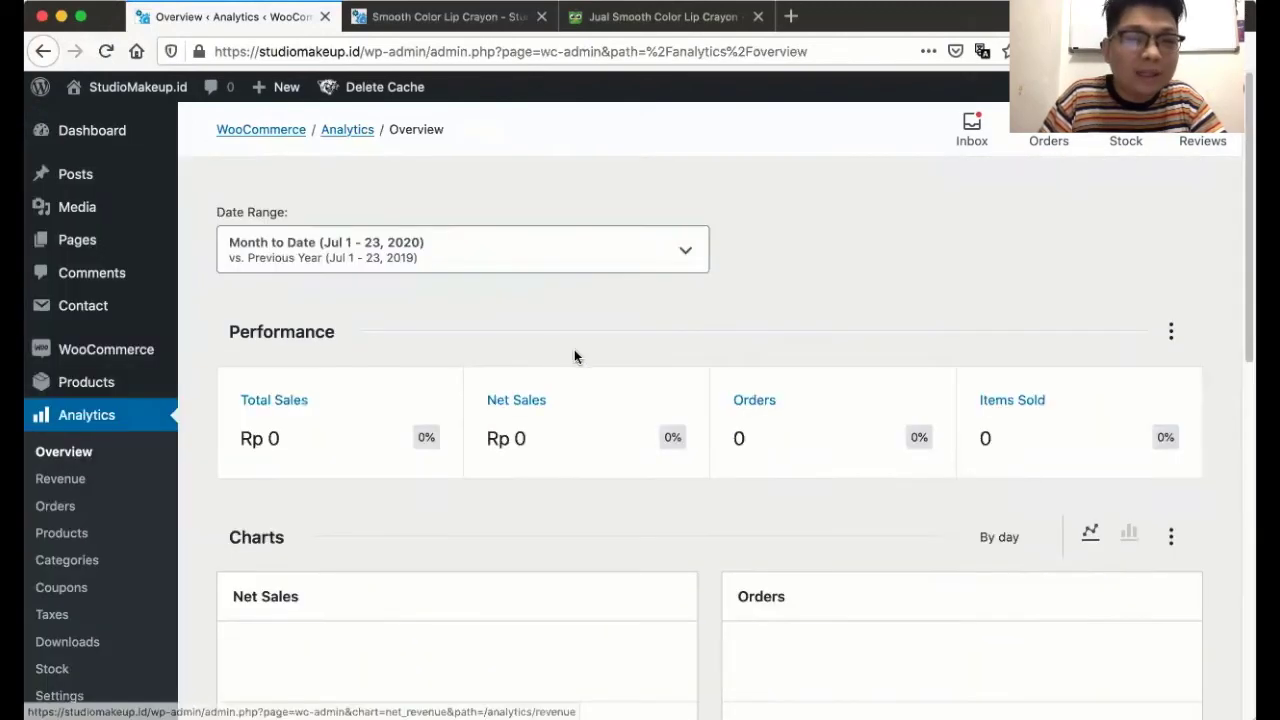
scroll(84, 480, down, 3)
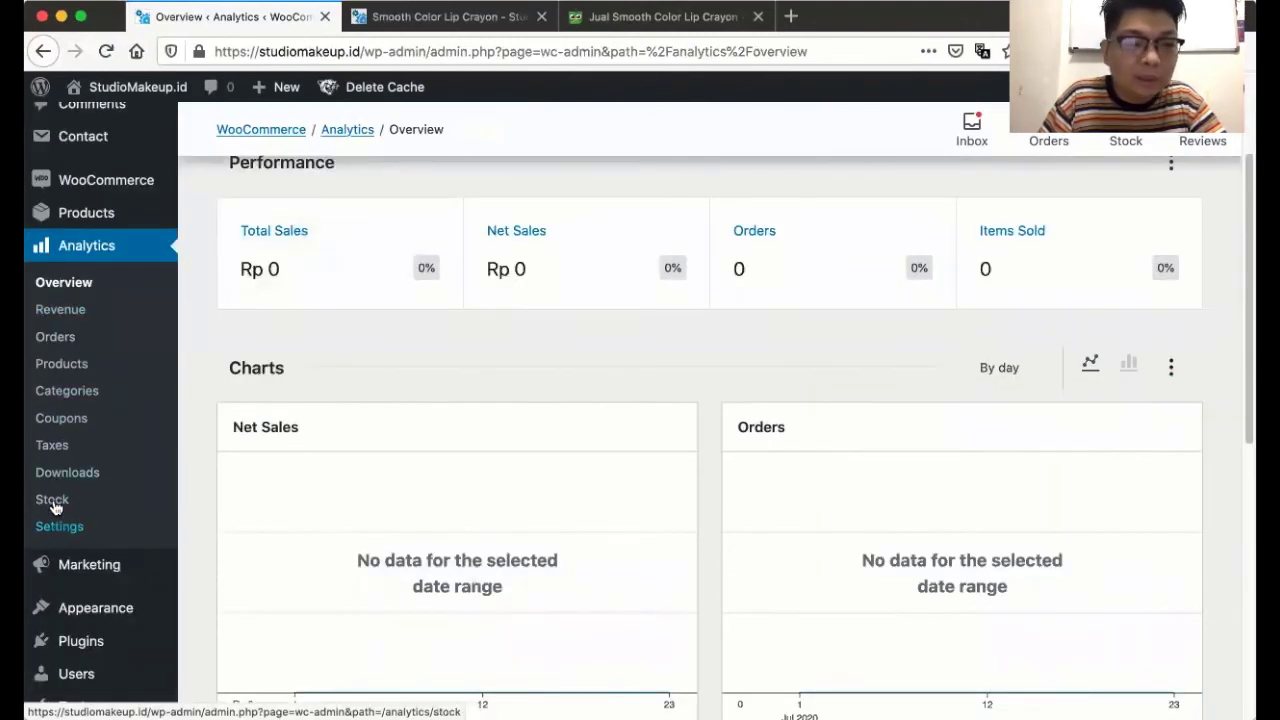
- Open Analytics > Stock and scroll through the seven in-stock lip crayon variations
click(52, 499)
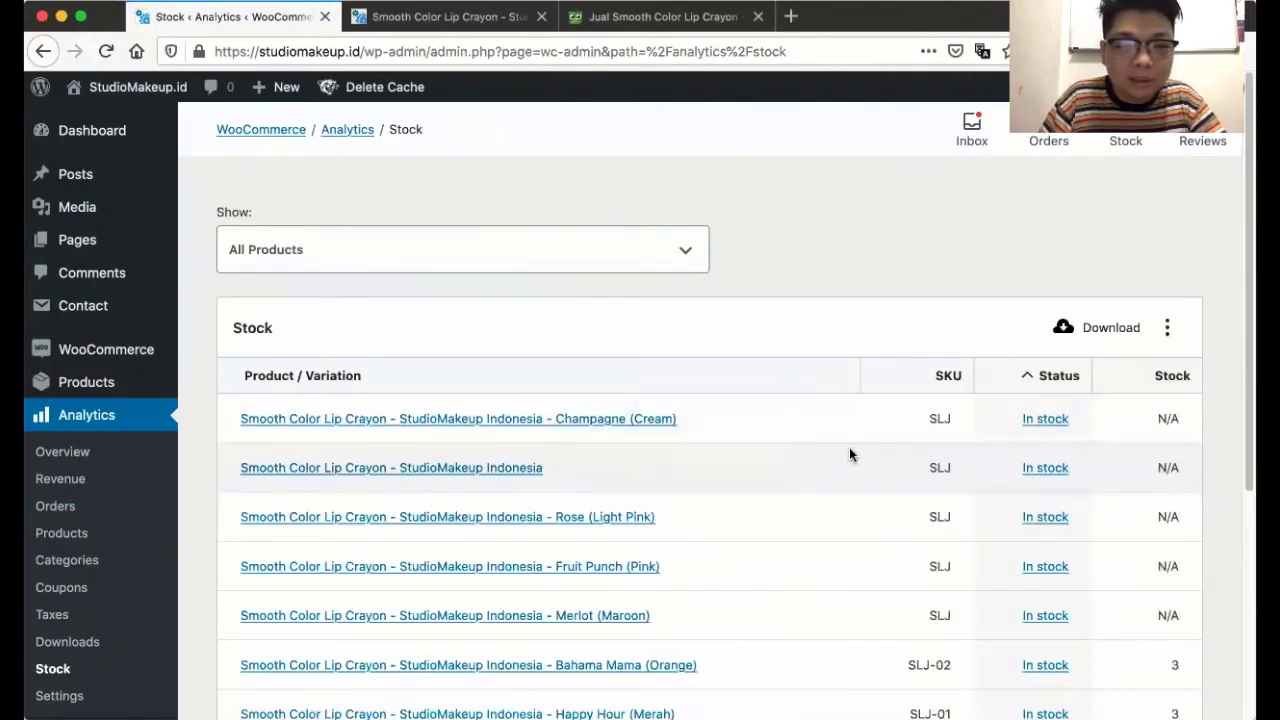
scroll(849, 447, down, 2)
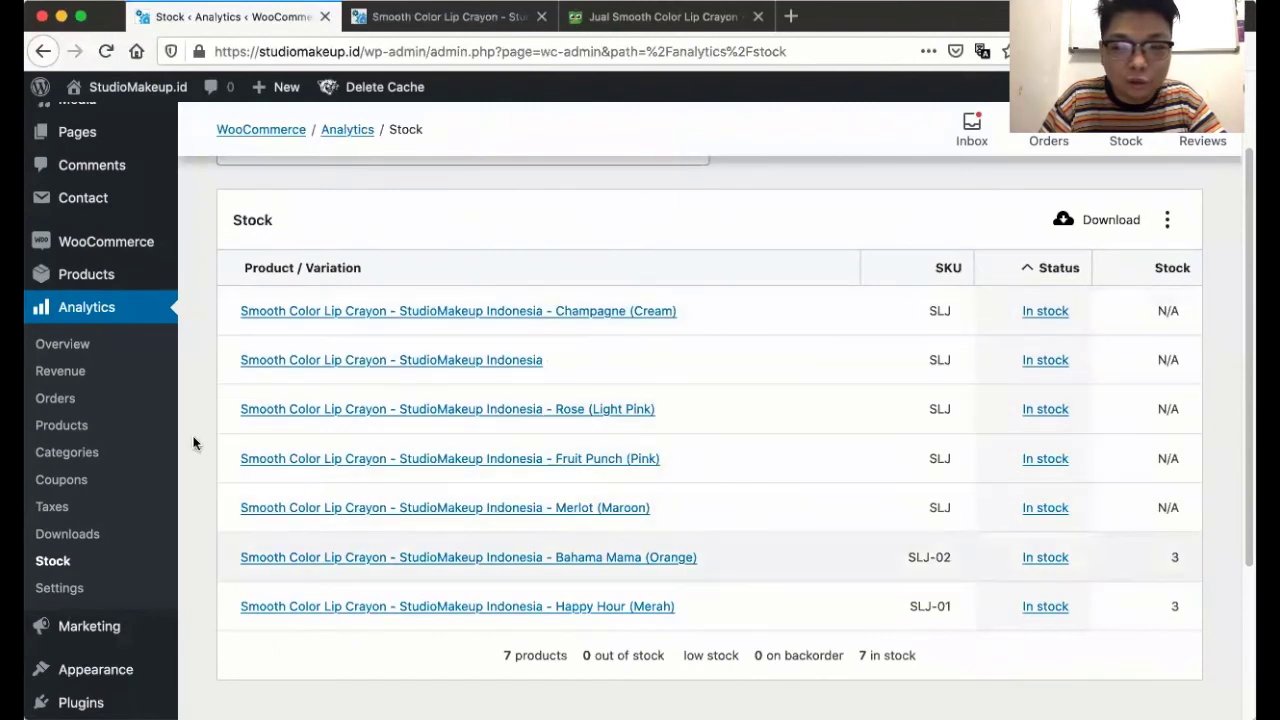
scroll(194, 440, down, 3)
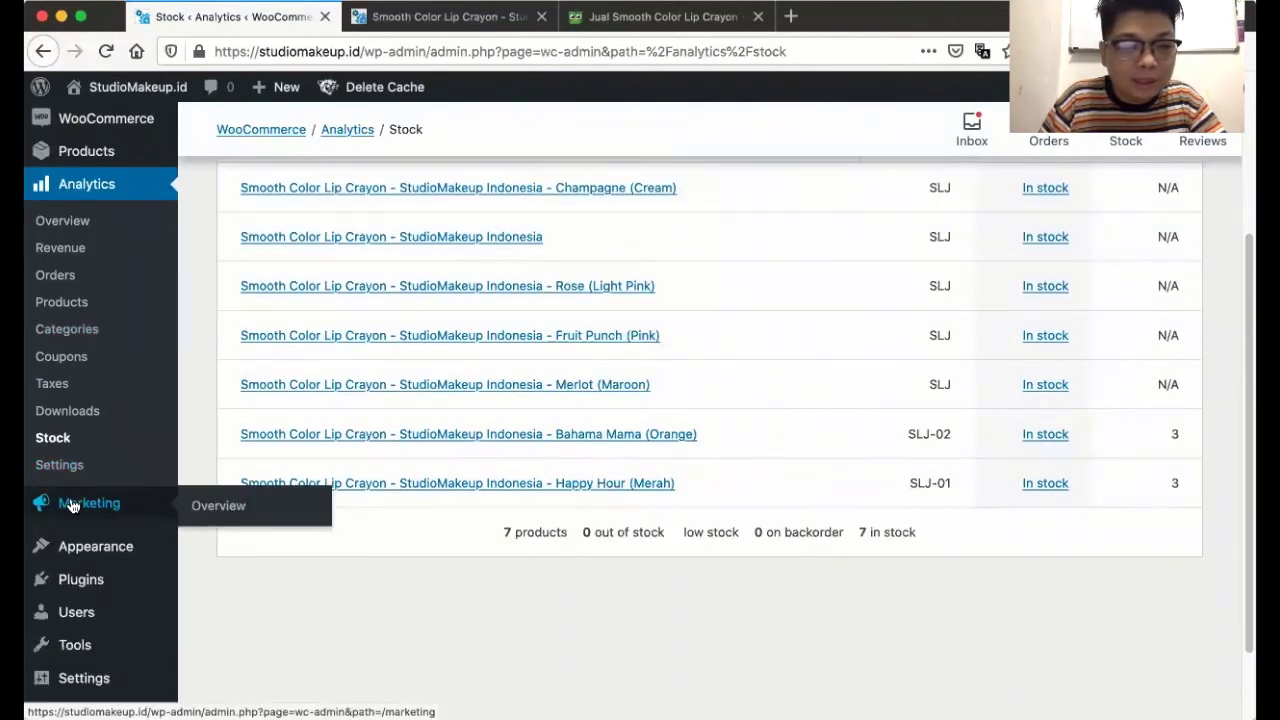
- Open the Marketing overview and scroll through its contents
click(72, 507)
scroll(431, 424, down, 3)
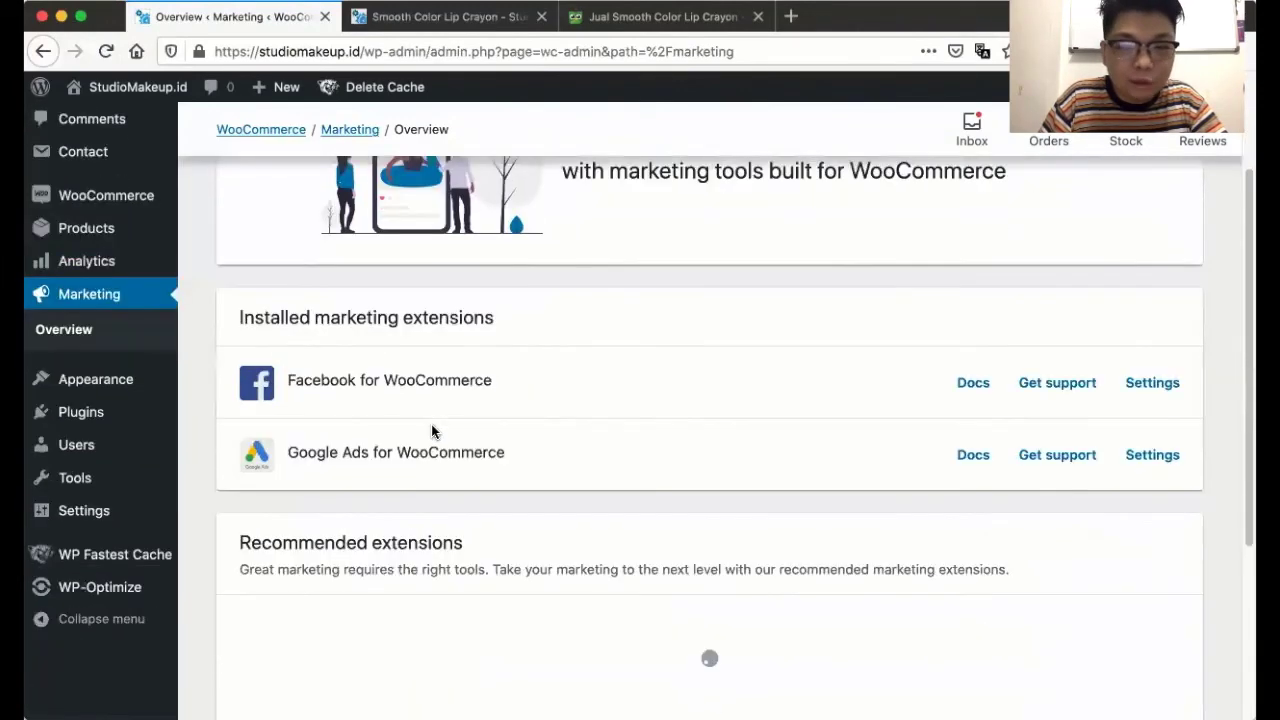
scroll(431, 424, down, 2)
scroll(429, 429, down, 3)
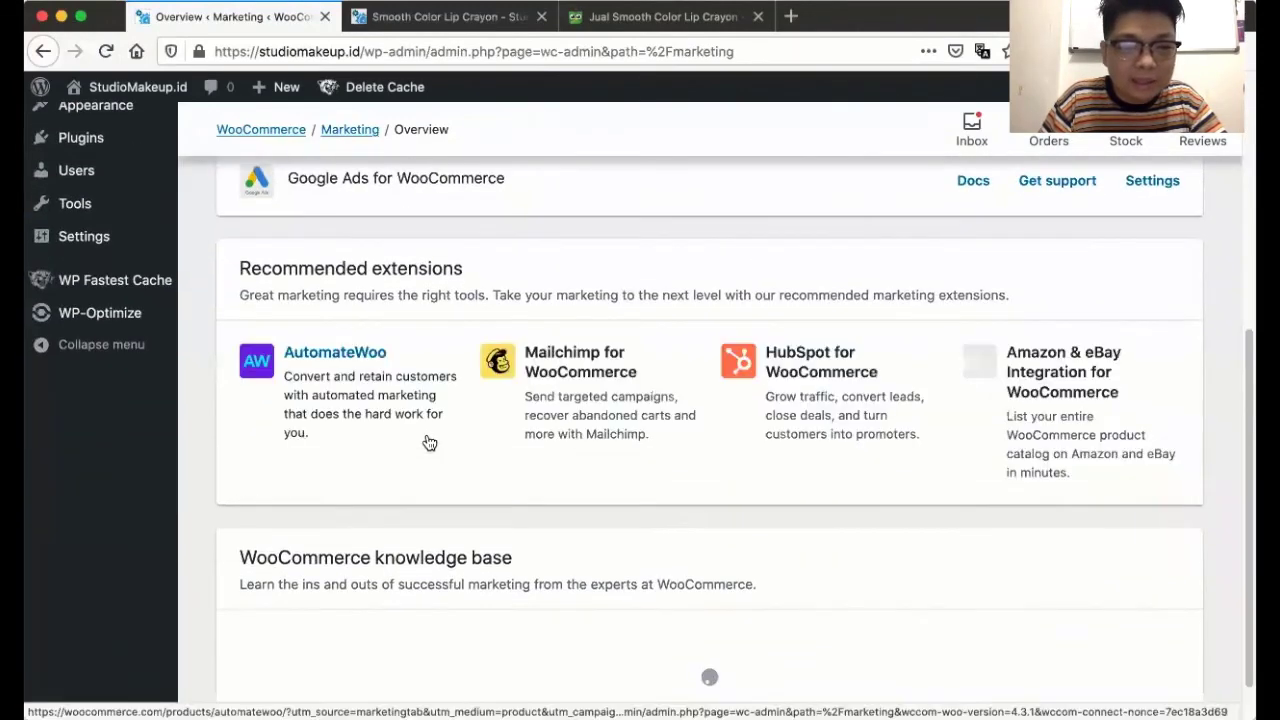
scroll(429, 442, down, 2)
scroll(426, 441, up, 10)
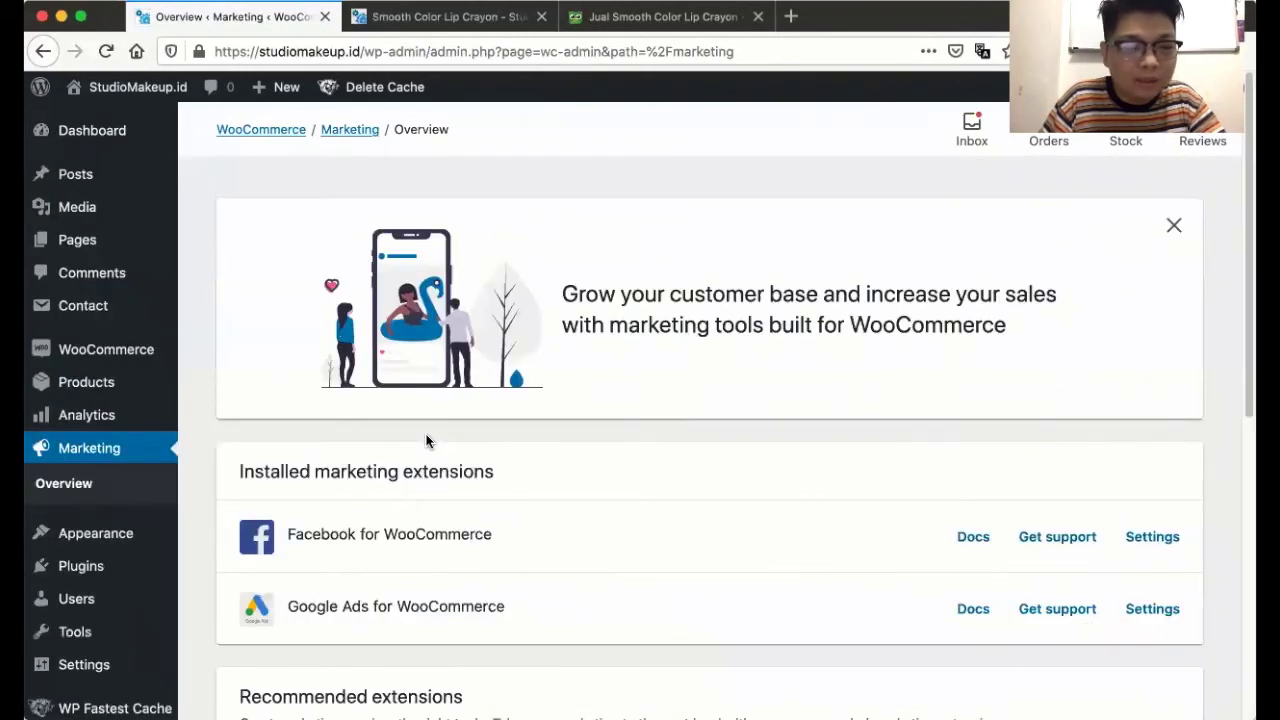
- Dismiss the marketing promotion banner and go to the WordPress Dashboard
mouse_move(89, 376)
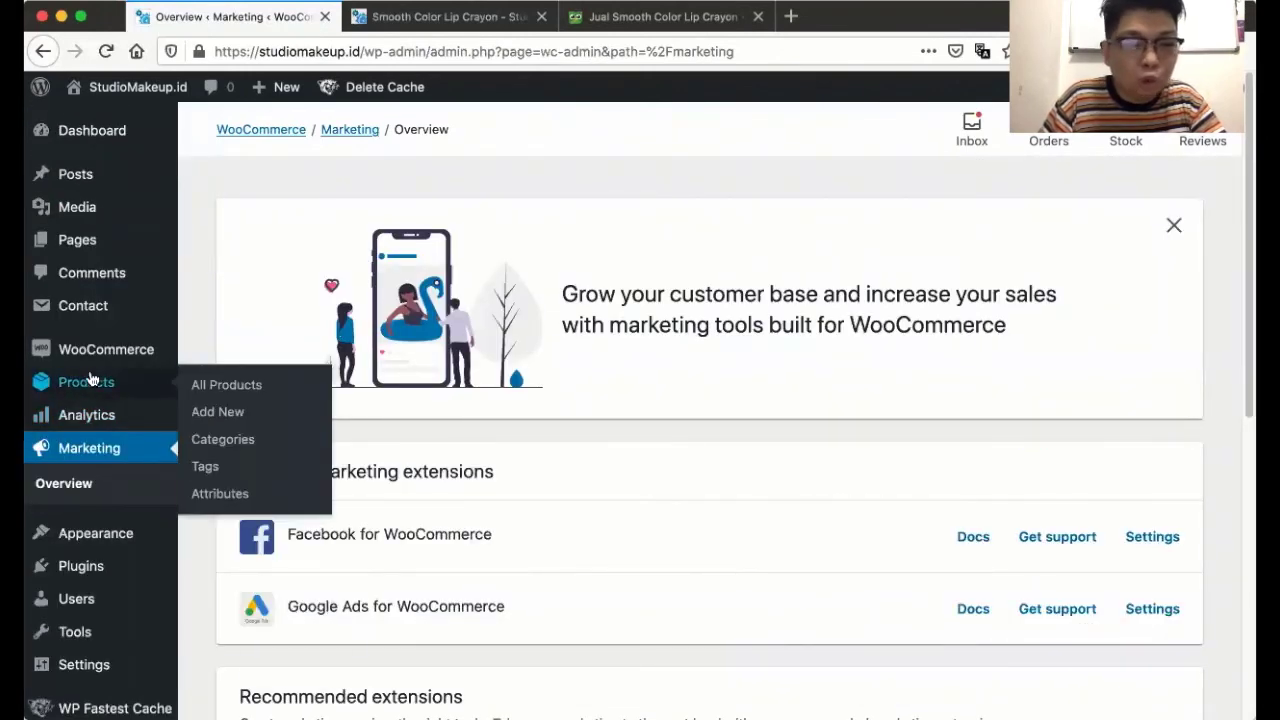
mouse_move(95, 350)
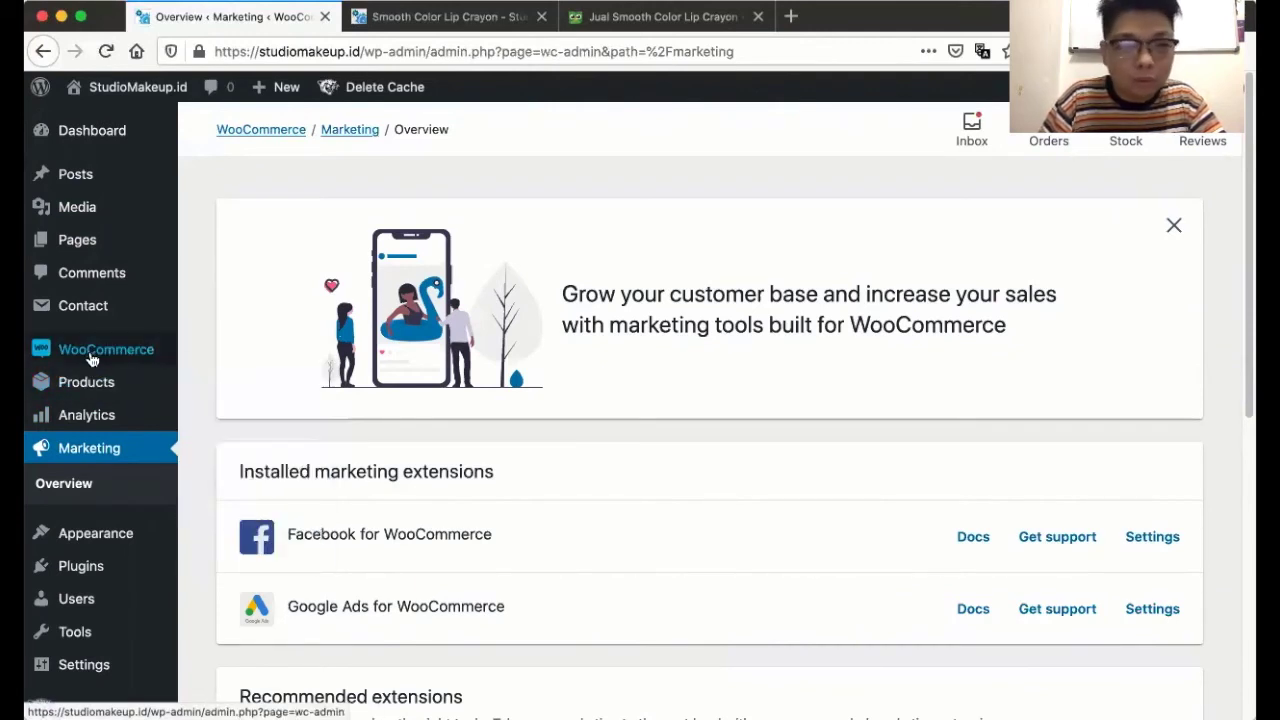
click(1173, 225)
click(43, 134)
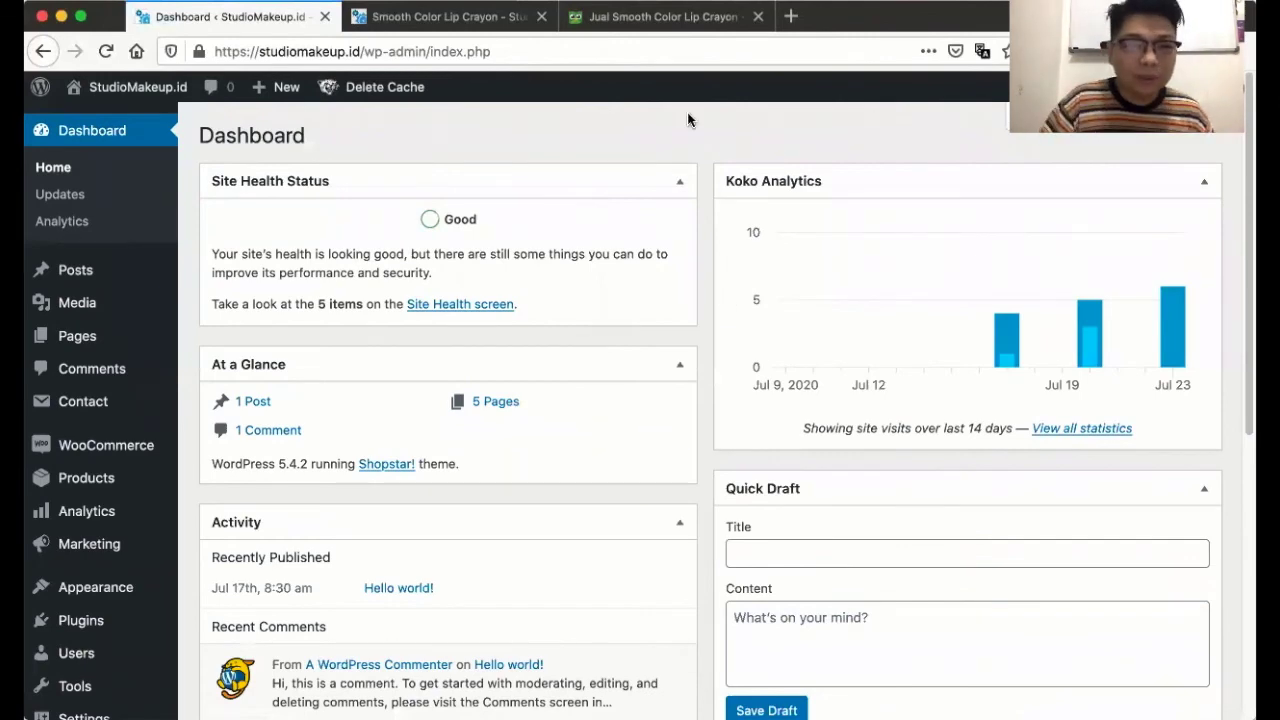
- View the StudioMakeup.id homepage's Fashion banner and Hello World post, then return to the Dashboard
click(465, 17)
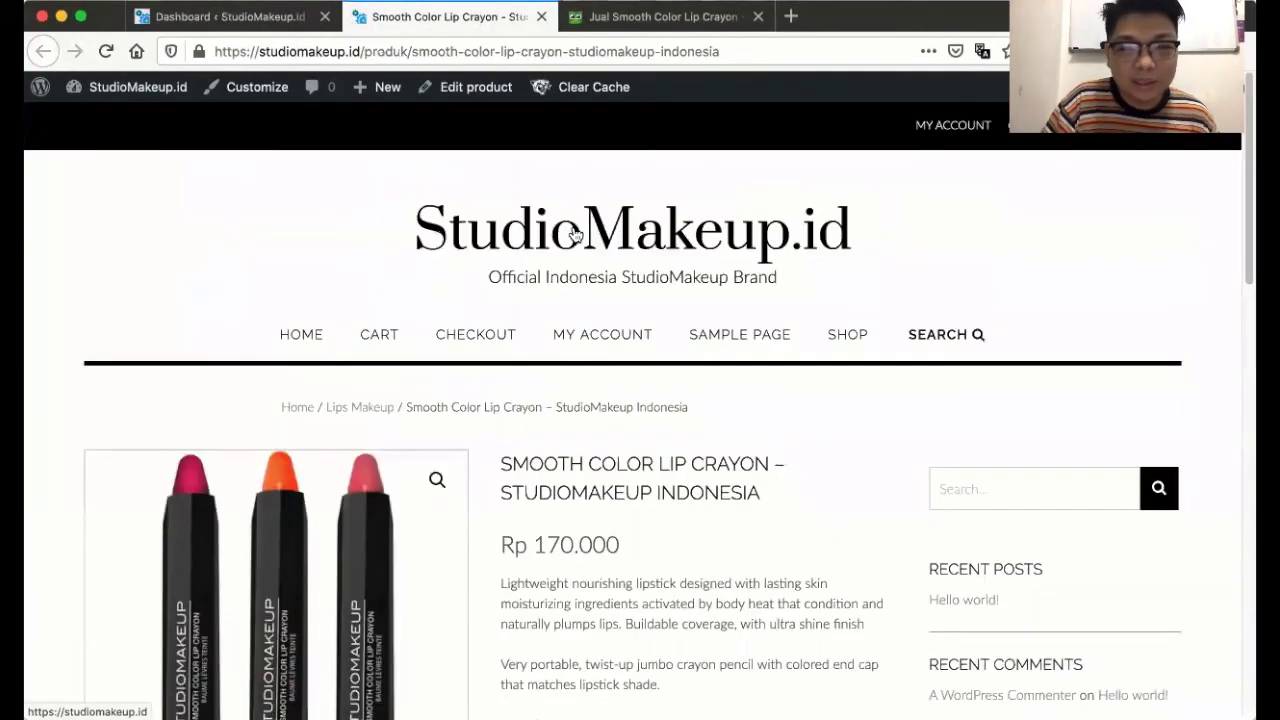
click(575, 233)
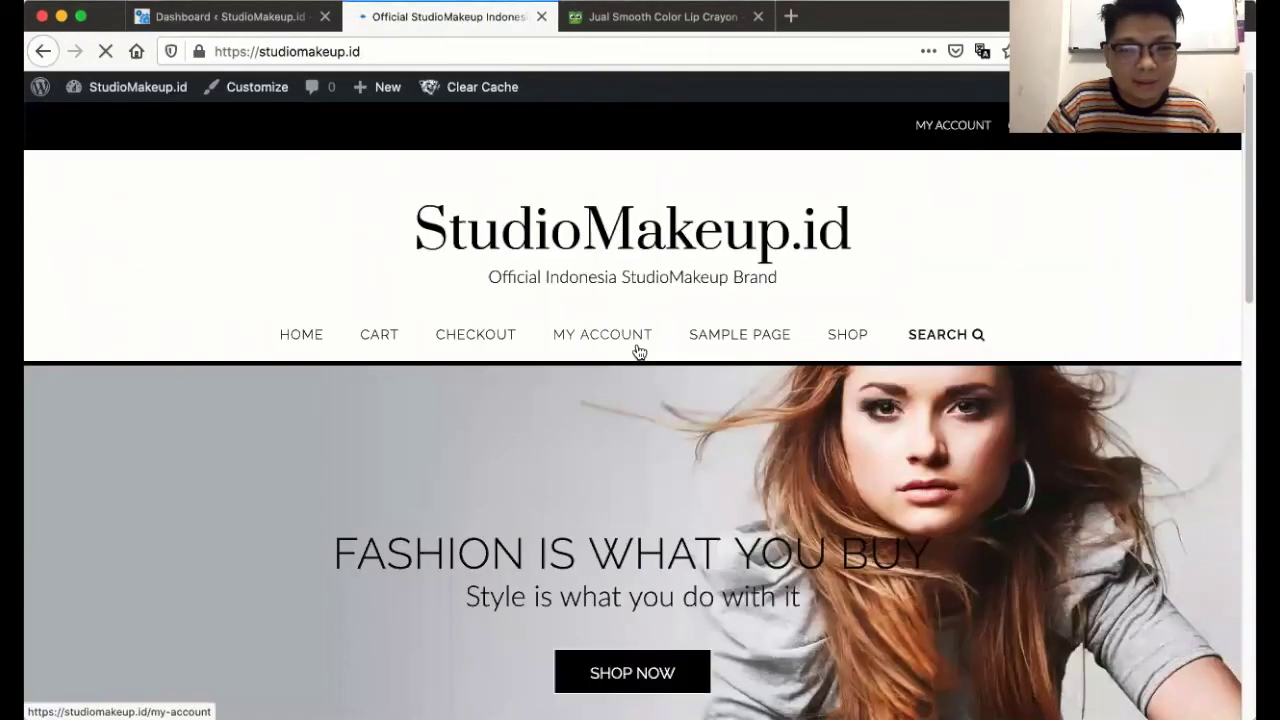
scroll(638, 350, down, 5)
scroll(637, 345, up, 4)
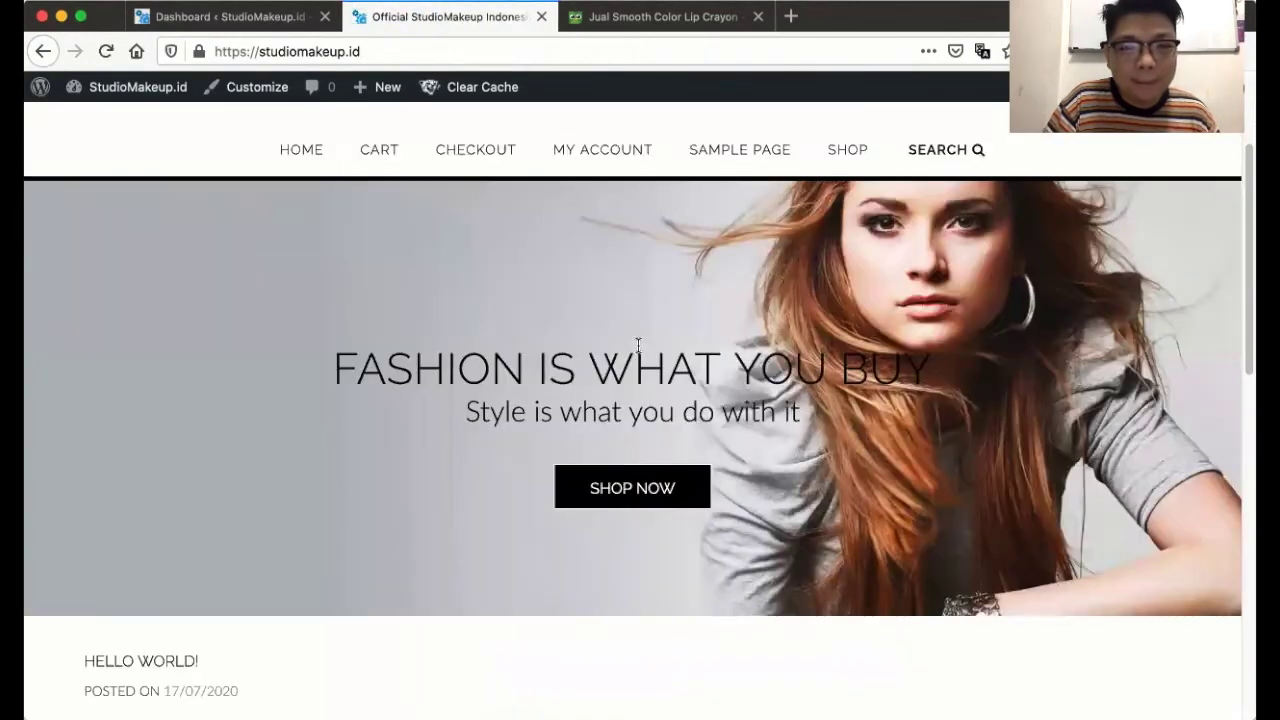
scroll(638, 345, up, 3)
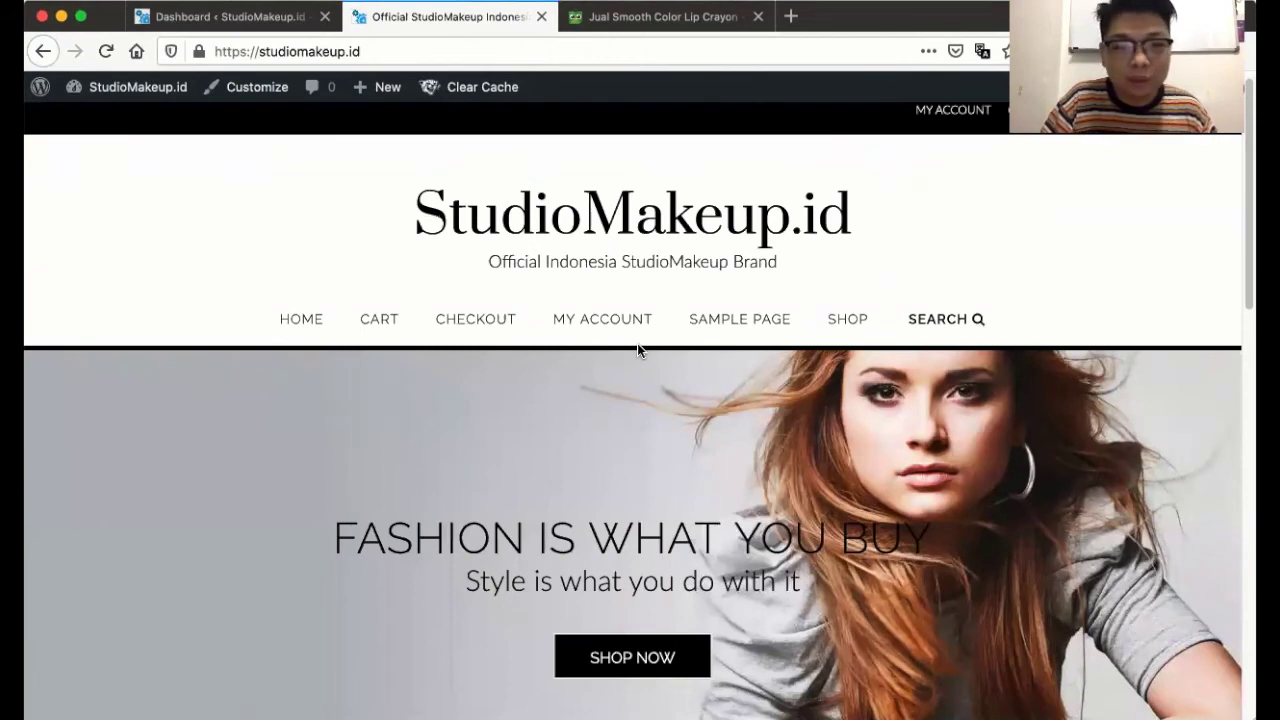
scroll(637, 343, down, 4)
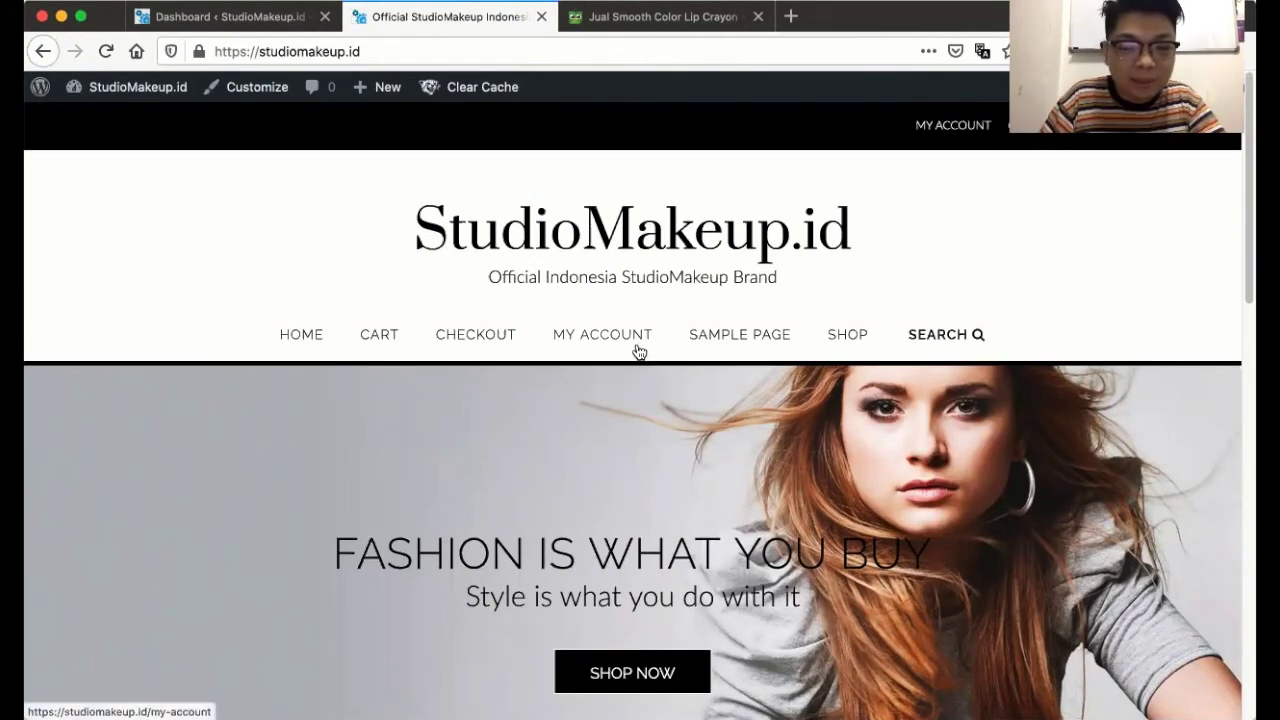
scroll(637, 350, down, 3)
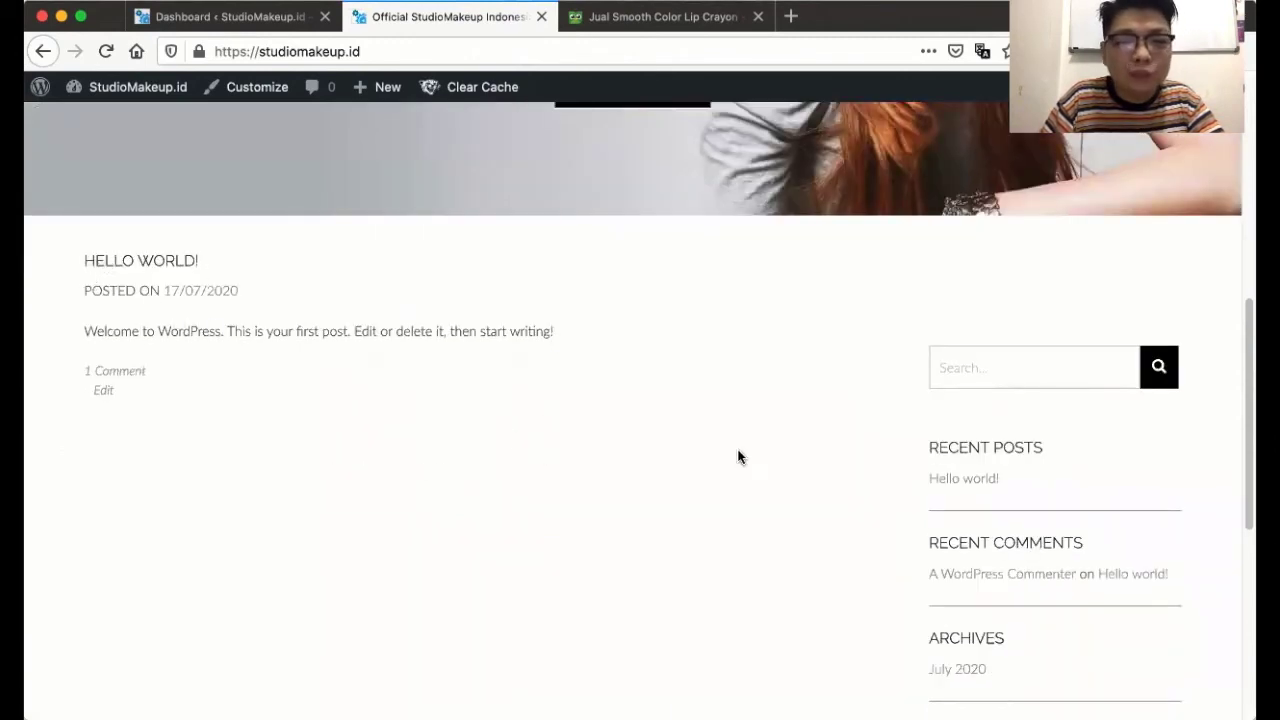
click(260, 20)
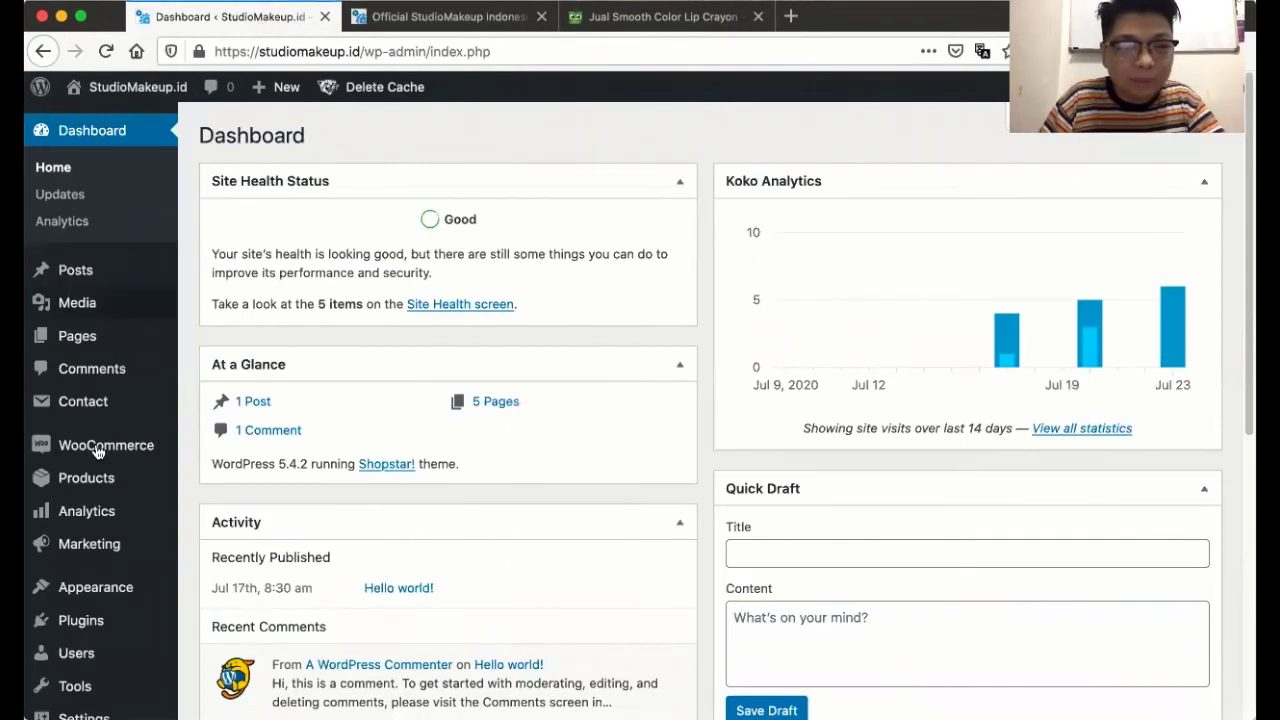
- In Reading settings, set the homepage to the static page 'Shop' and save the changes
scroll(124, 444, down, 4)
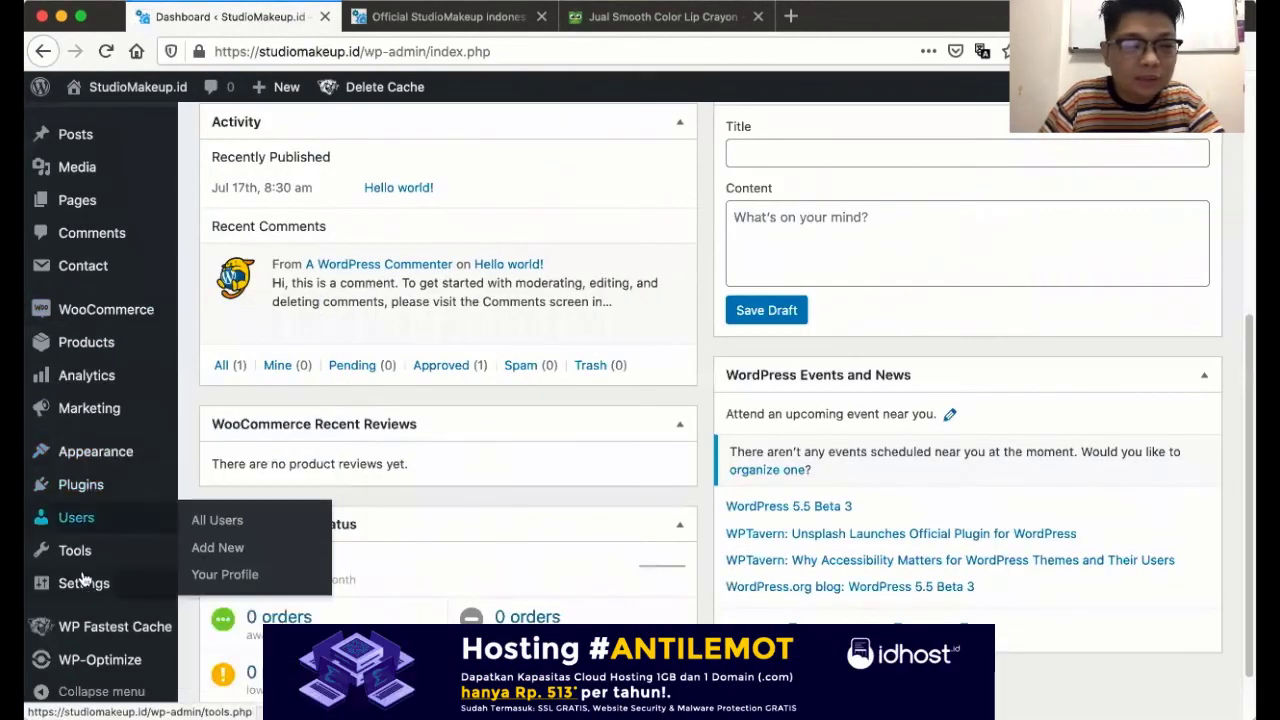
mouse_move(84, 584)
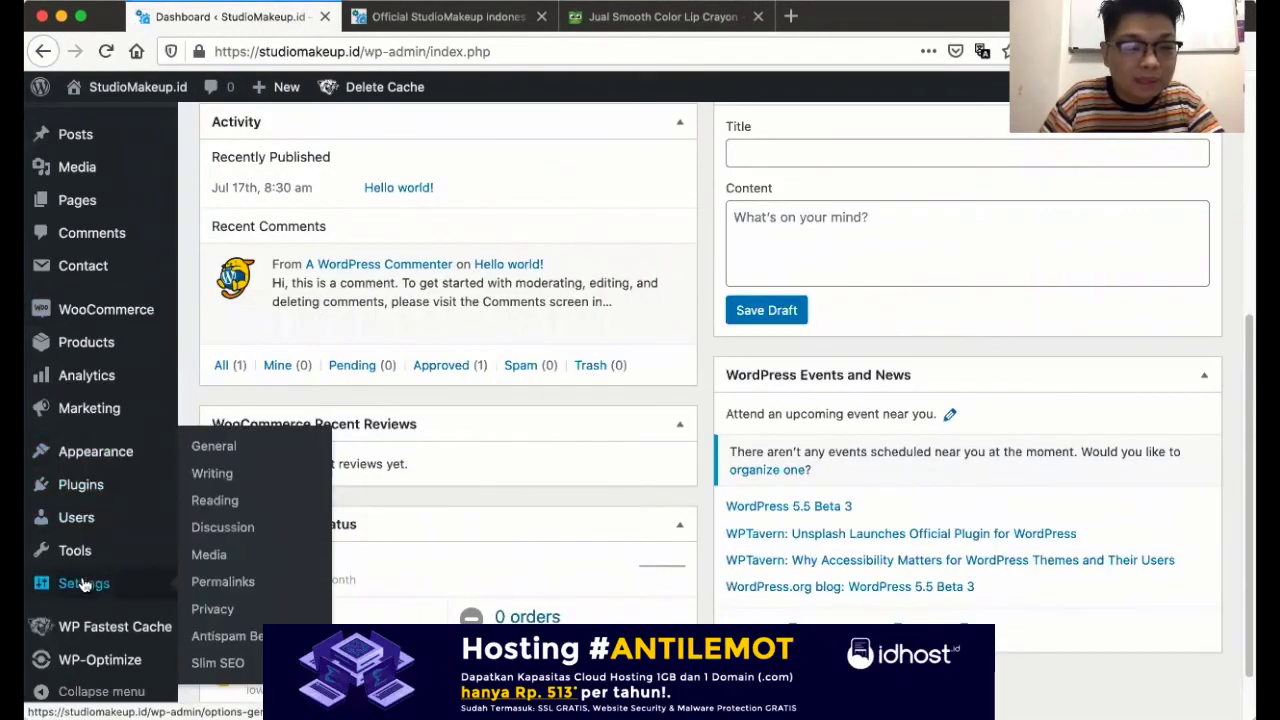
click(200, 505)
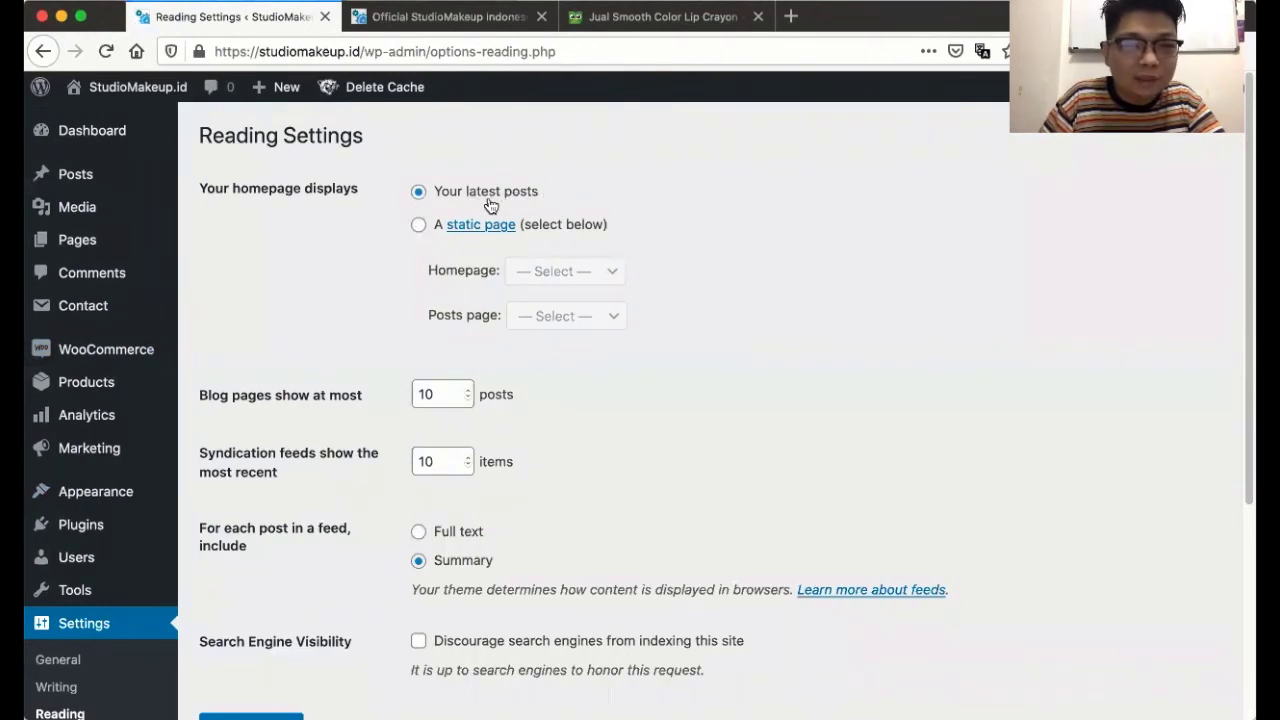
click(418, 224)
click(589, 278)
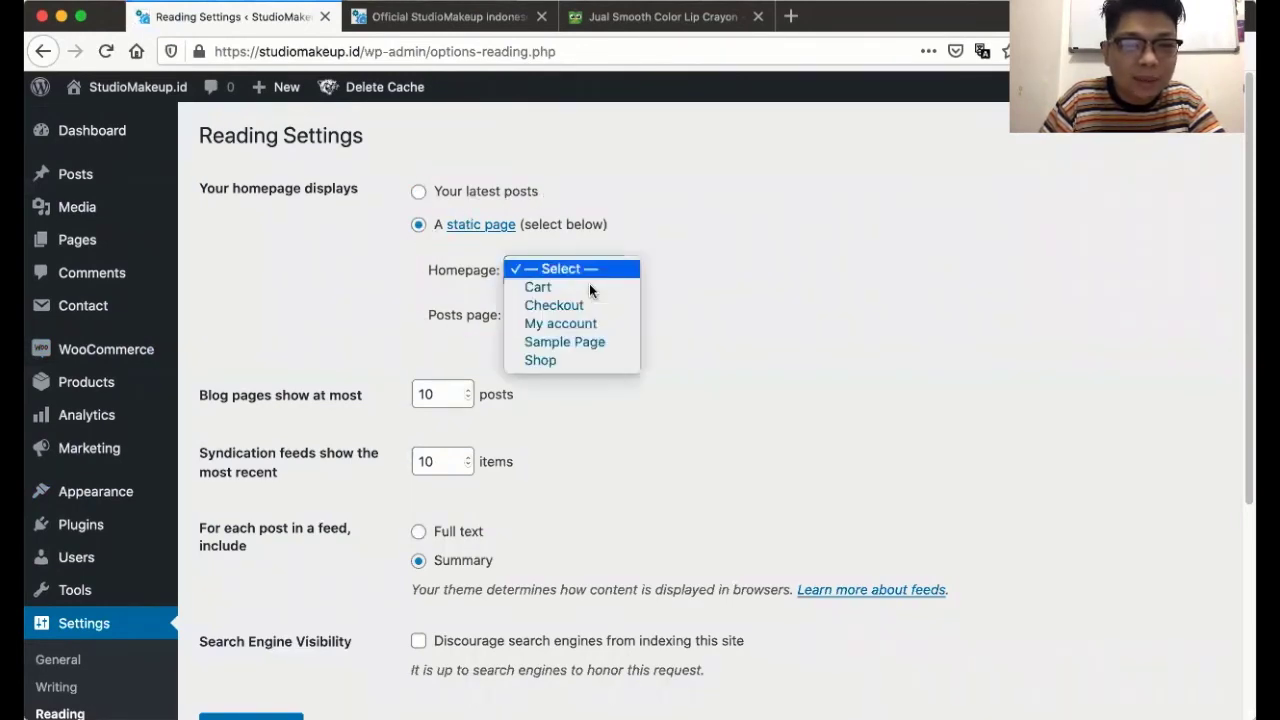
click(562, 360)
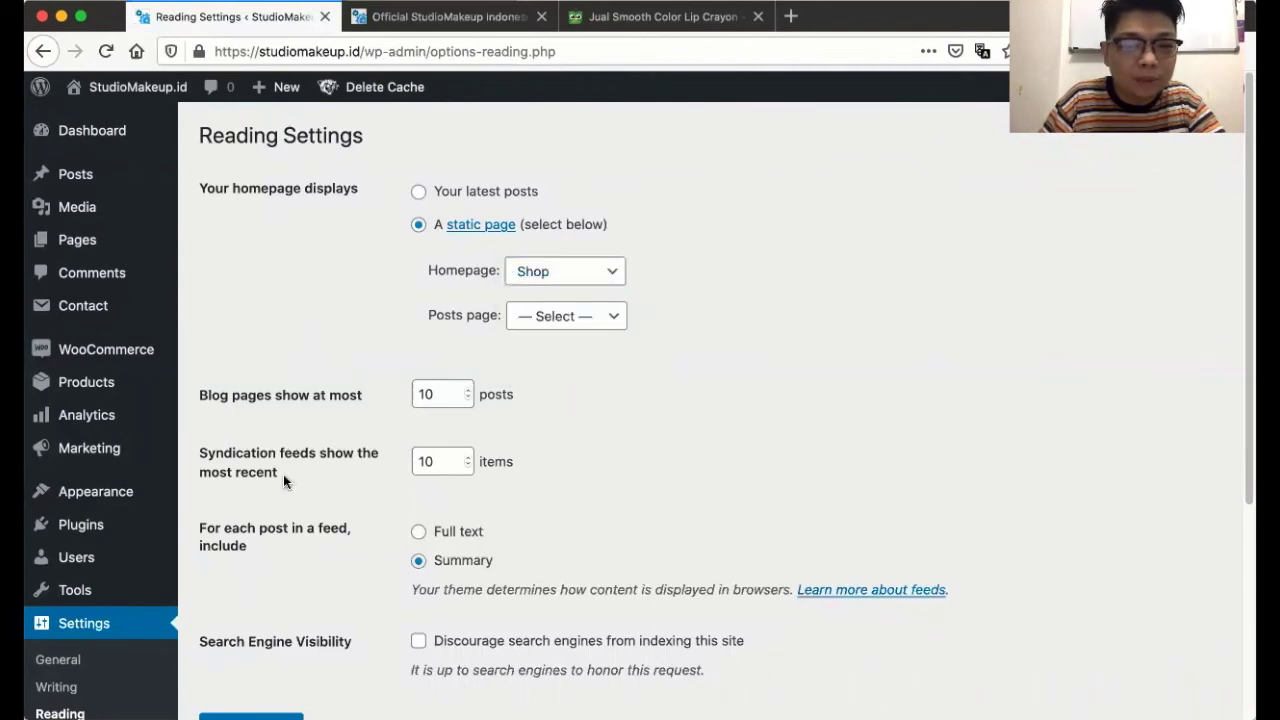
scroll(283, 474, down, 5)
click(262, 431)
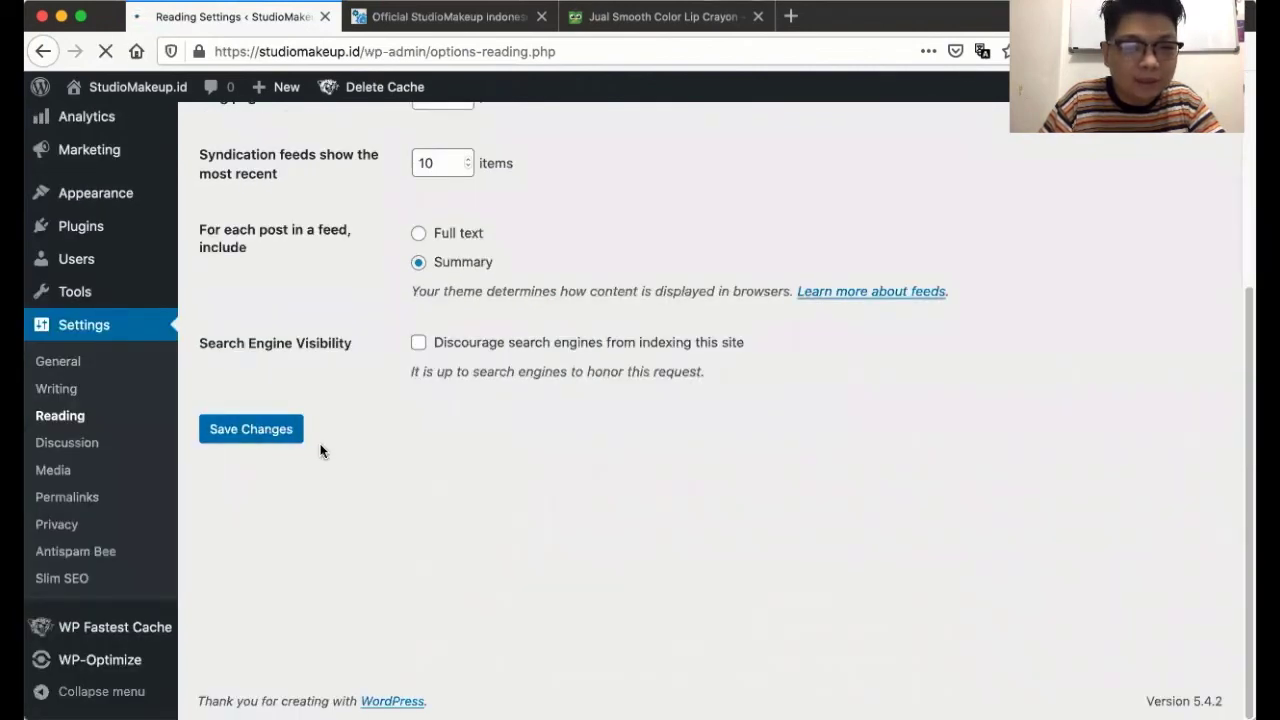
- Reload the storefront homepage to pick up the new Shop homepage setting
click(410, 18)
scroll(301, 308, up, 6)
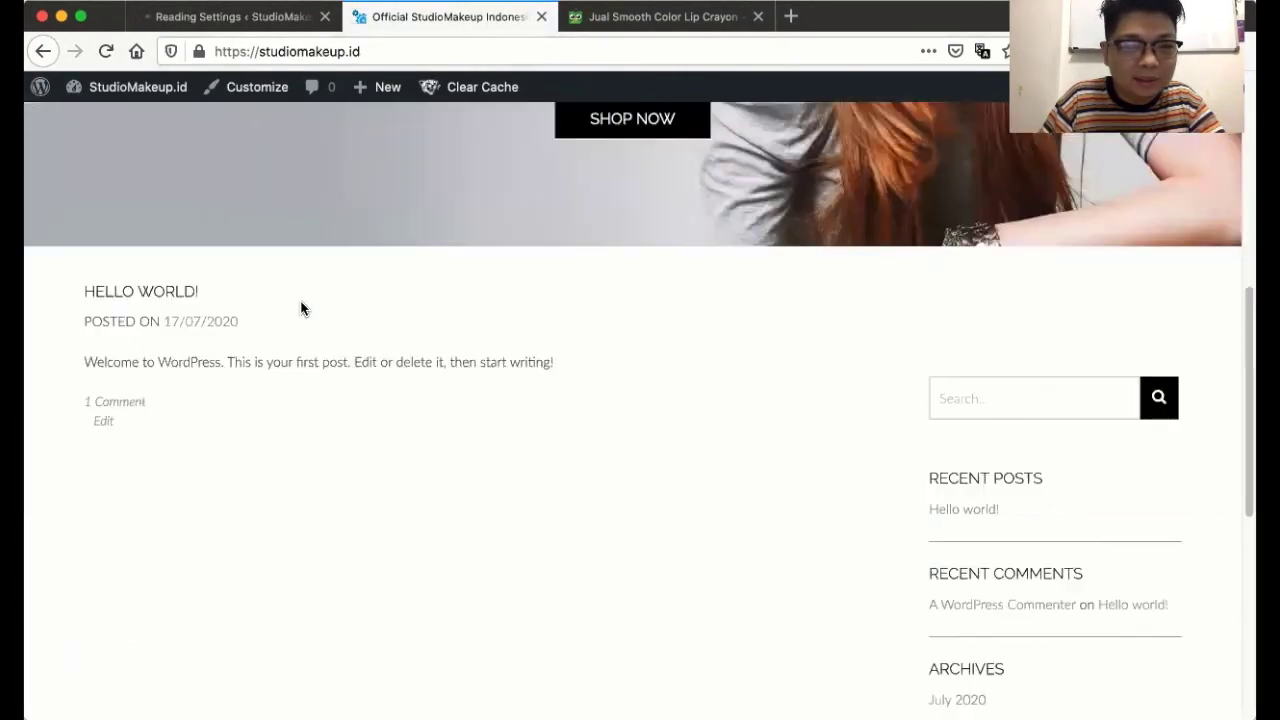
scroll(301, 308, down, 4)
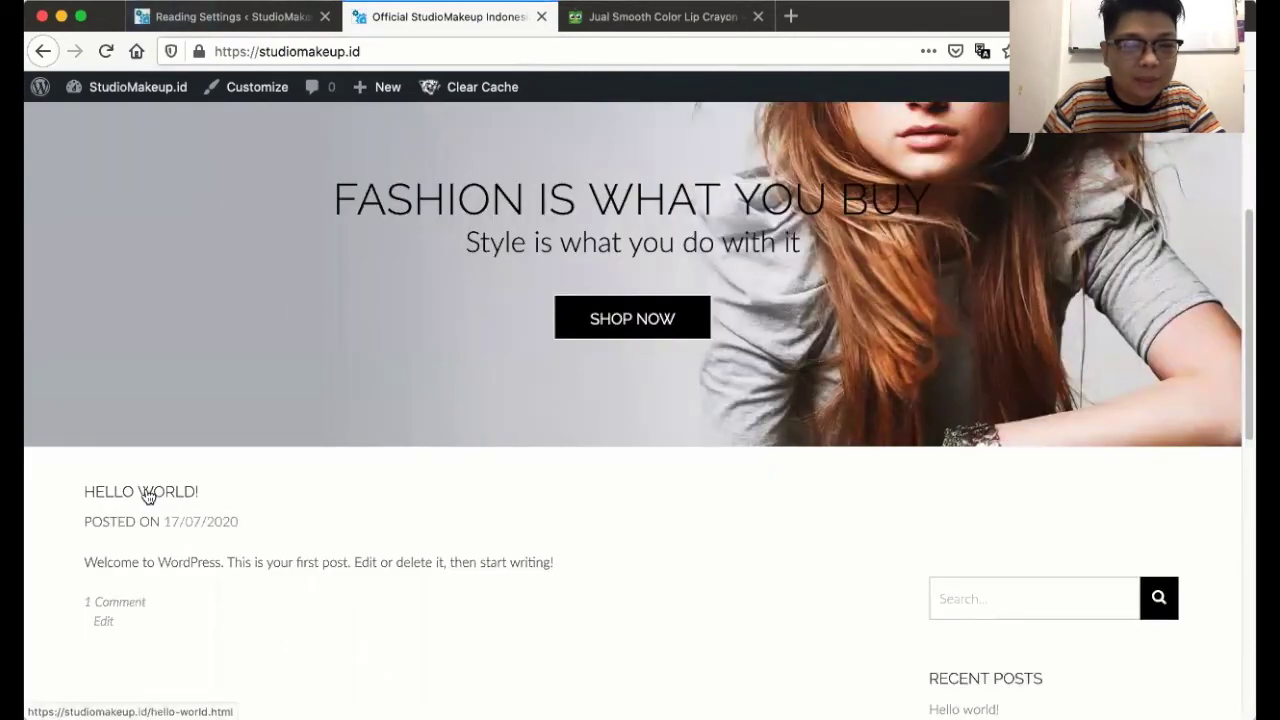
scroll(394, 446, up, 4)
click(597, 232)
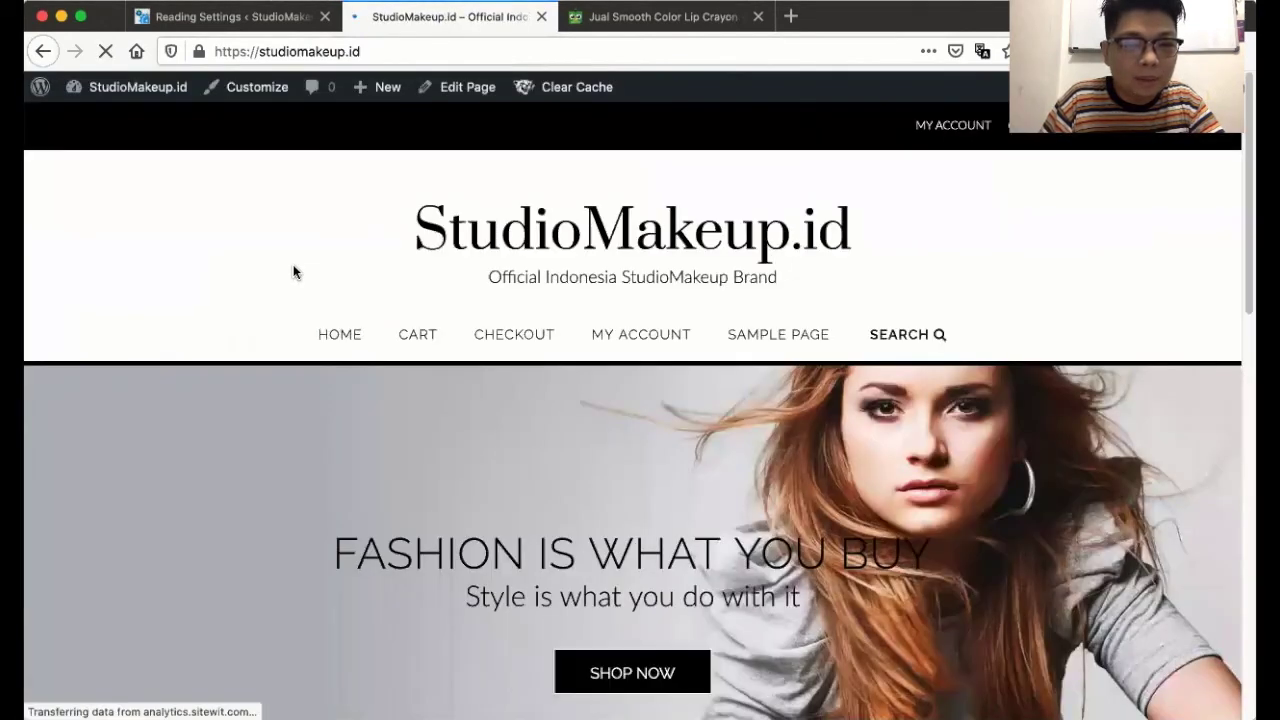
- Open Smooth Color Lip Crayon from the shop listing, go back, then return to Reading Settings
scroll(294, 271, down, 8)
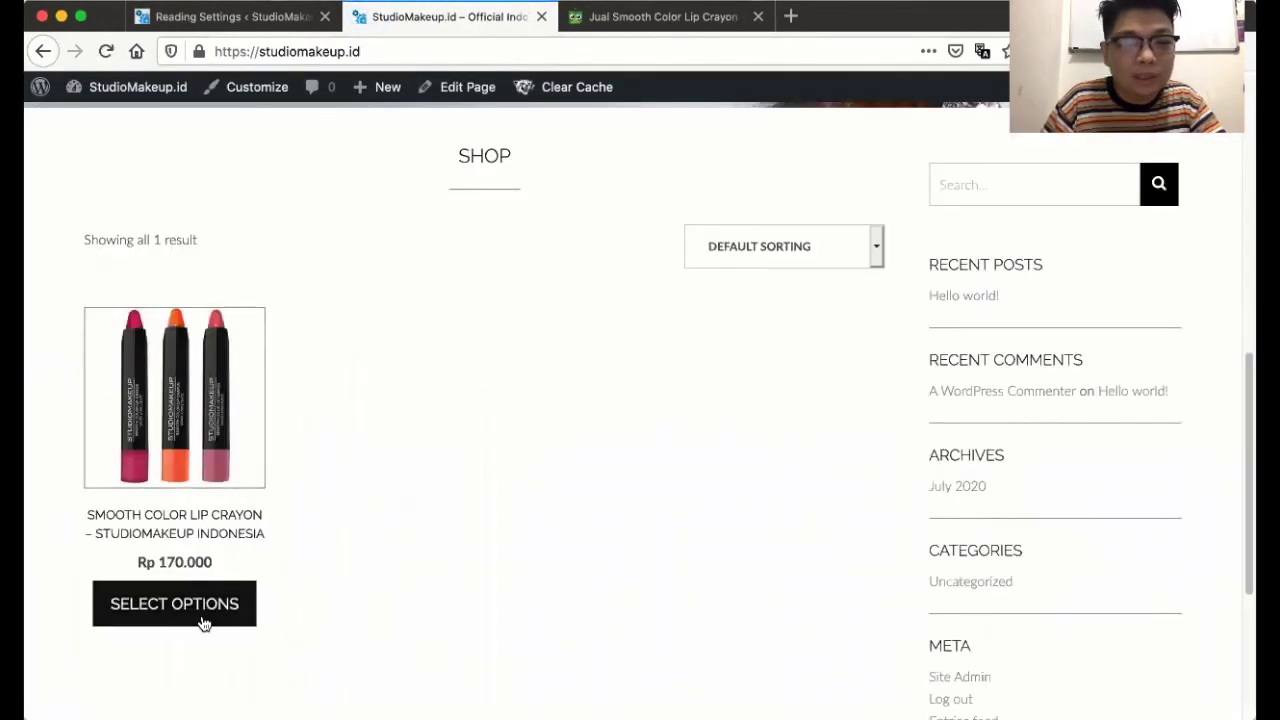
scroll(220, 508, down, 2)
click(165, 496)
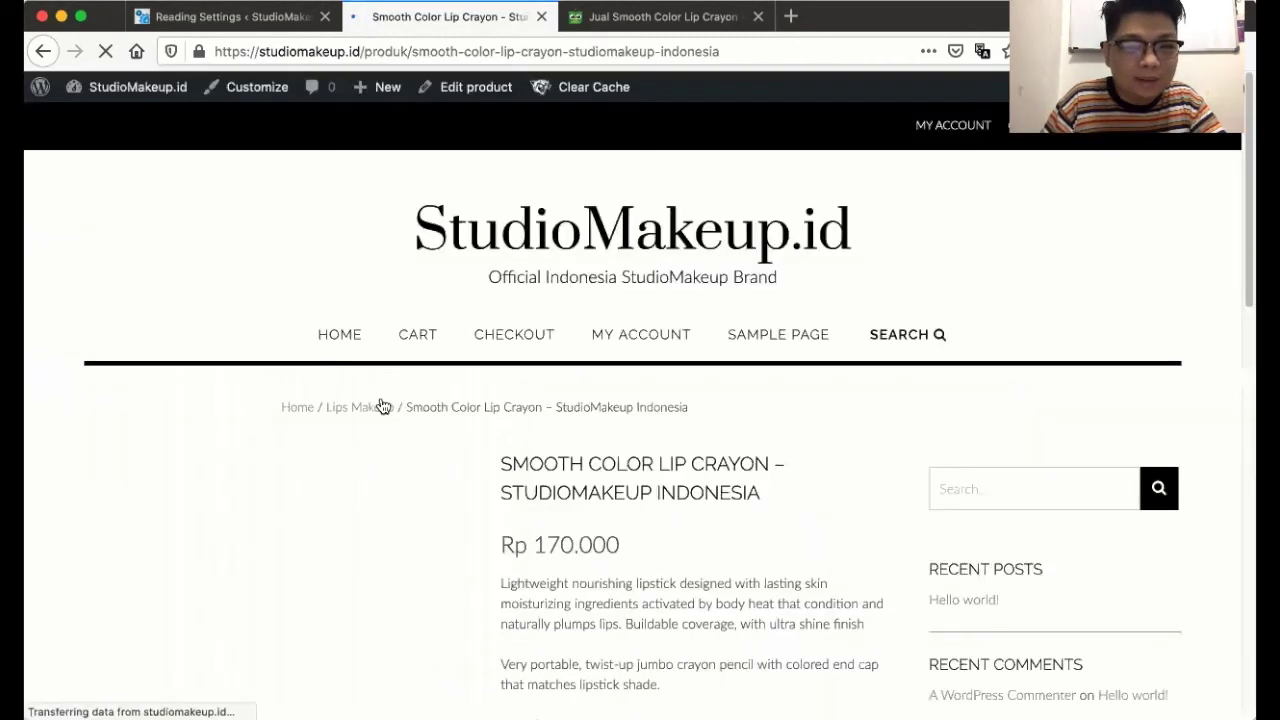
scroll(381, 405, down, 3)
click(45, 53)
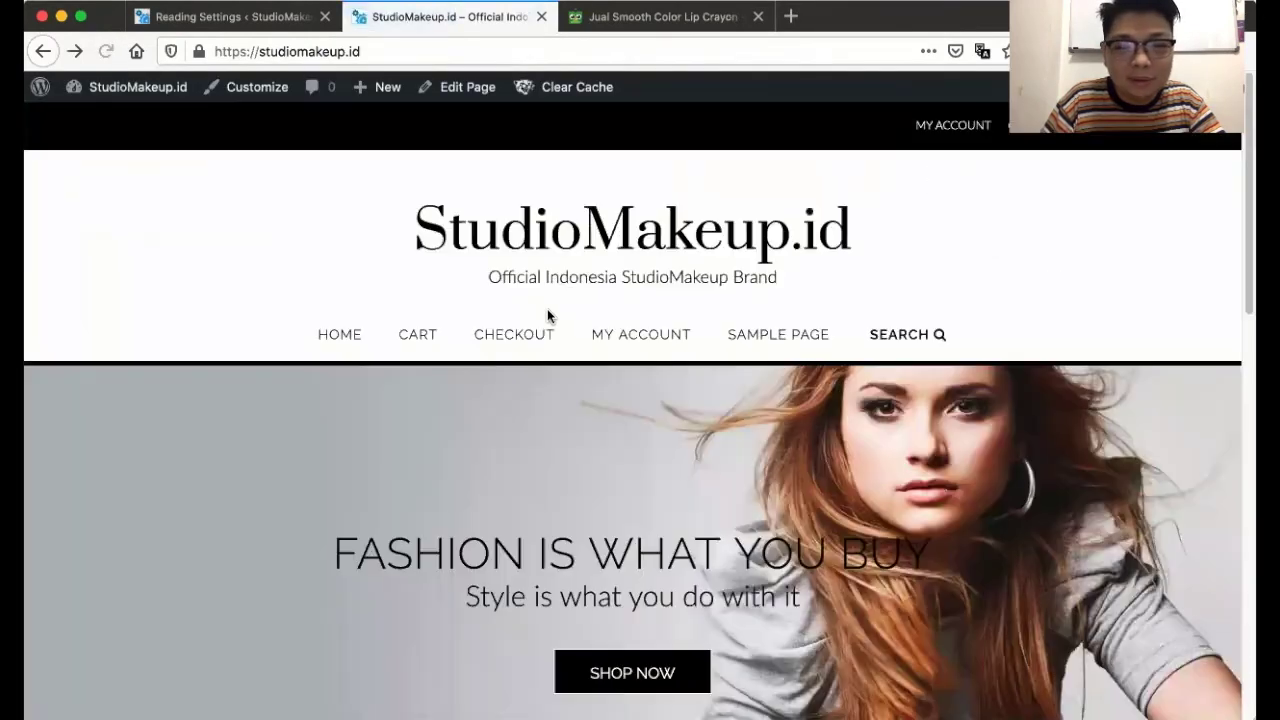
click(230, 17)
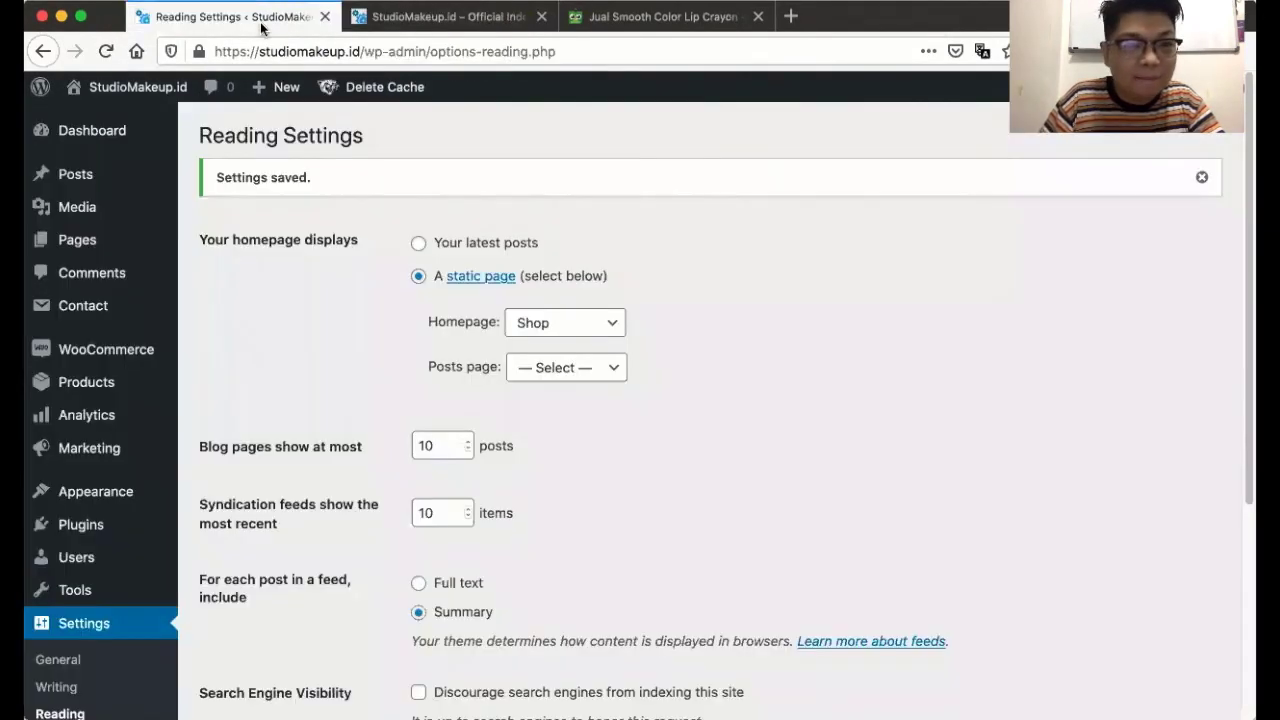
- Open the admin Dashboard, then end on the storefront homepage with its 'Fashion is what you buy' banner
click(75, 136)
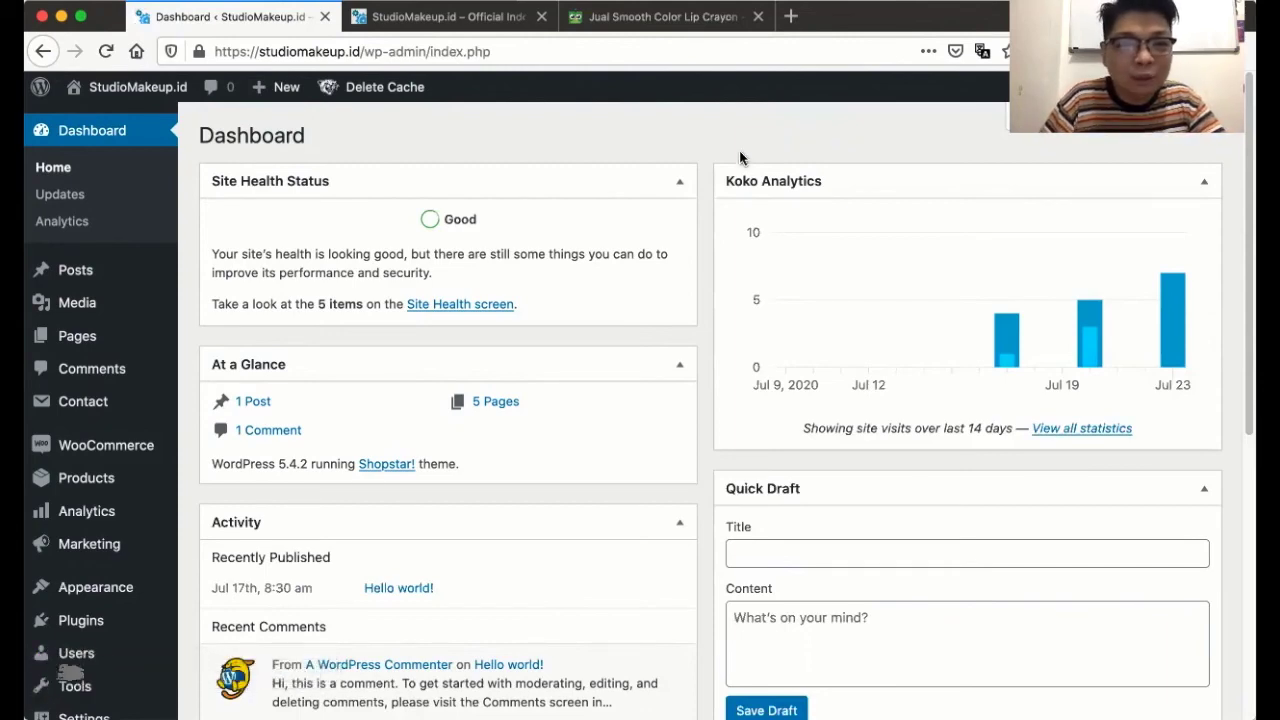
click(452, 22)
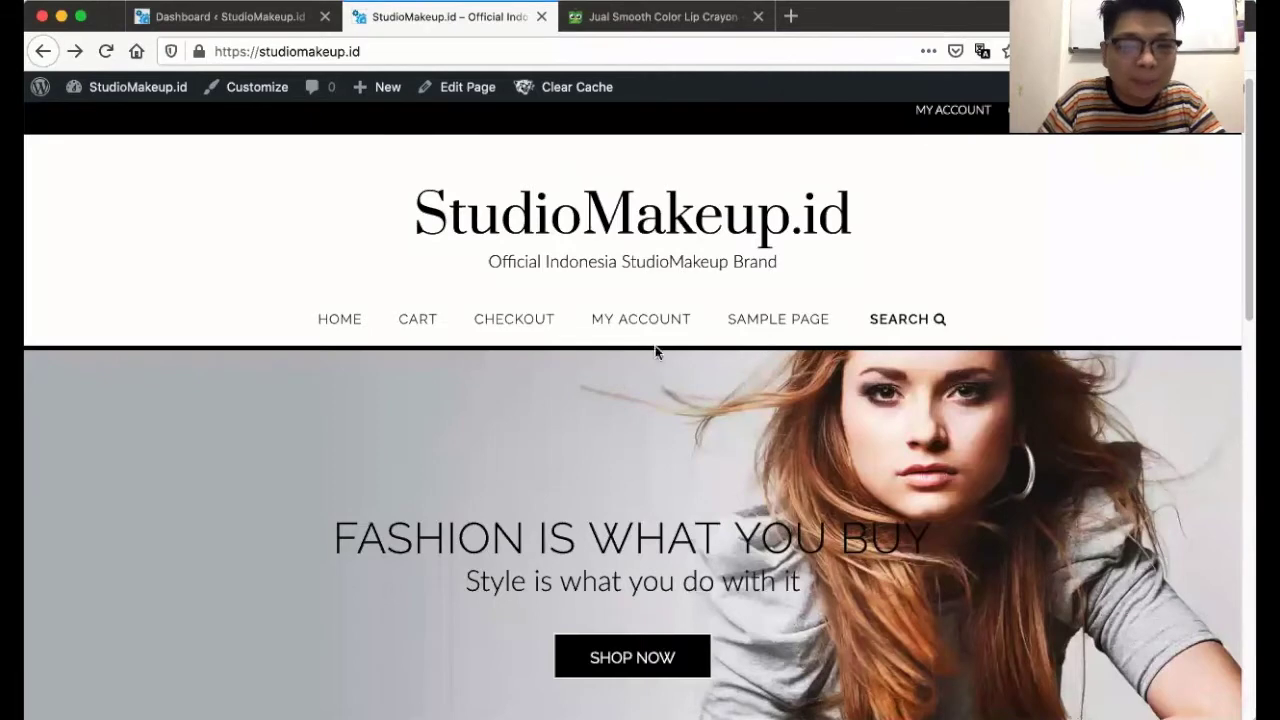
click(209, 18)
mouse_move(110, 490)
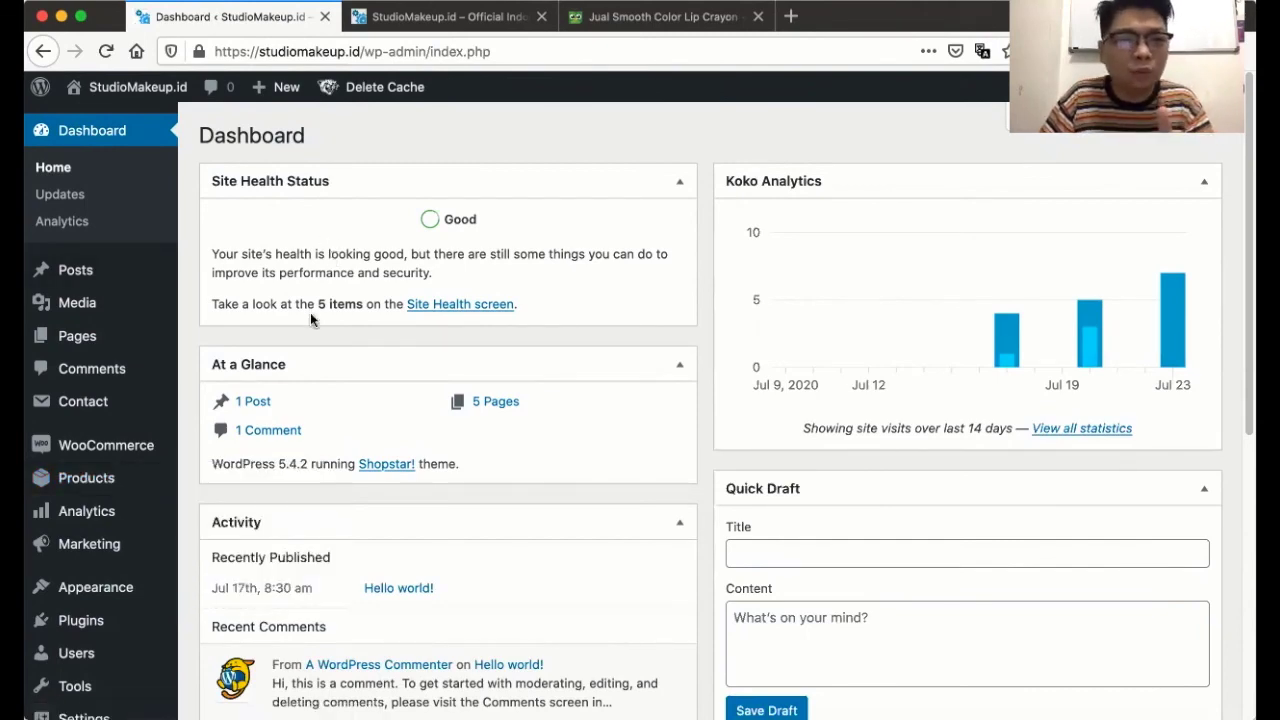
click(420, 16)
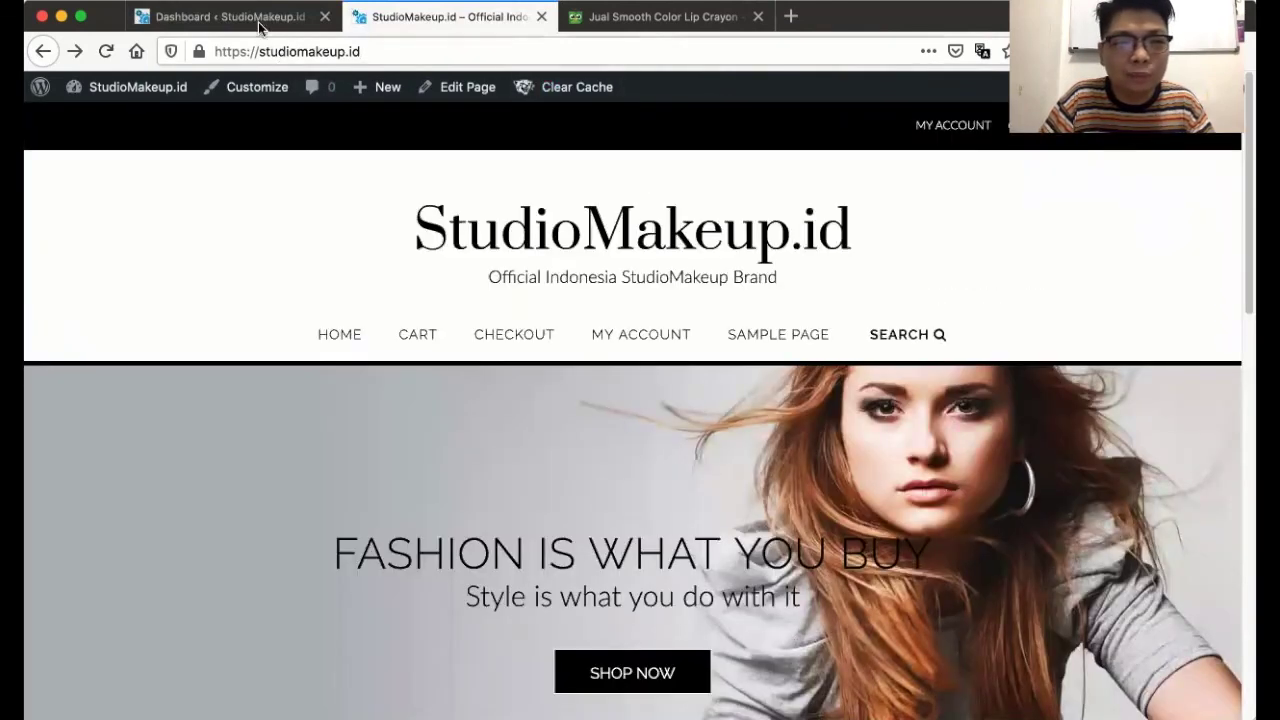
- Return to the WordPress admin Dashboard showing the Koko Analytics visits chart
click(260, 26)
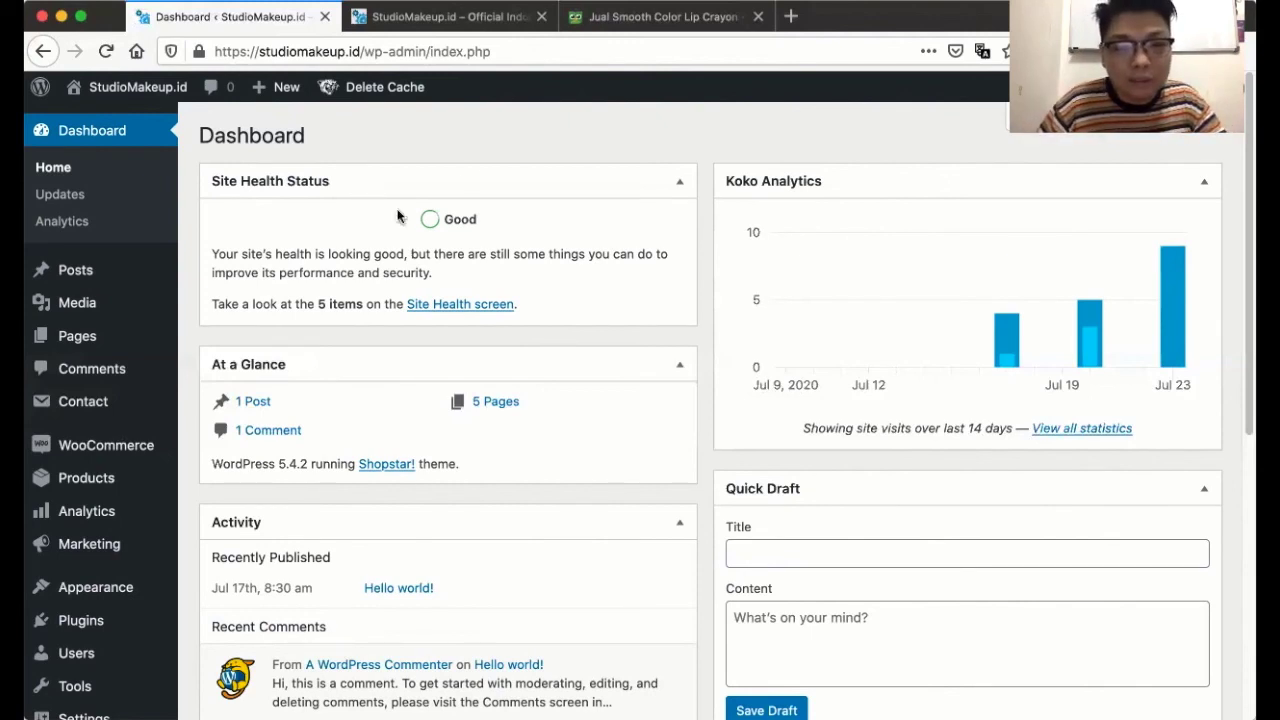
click(791, 18)
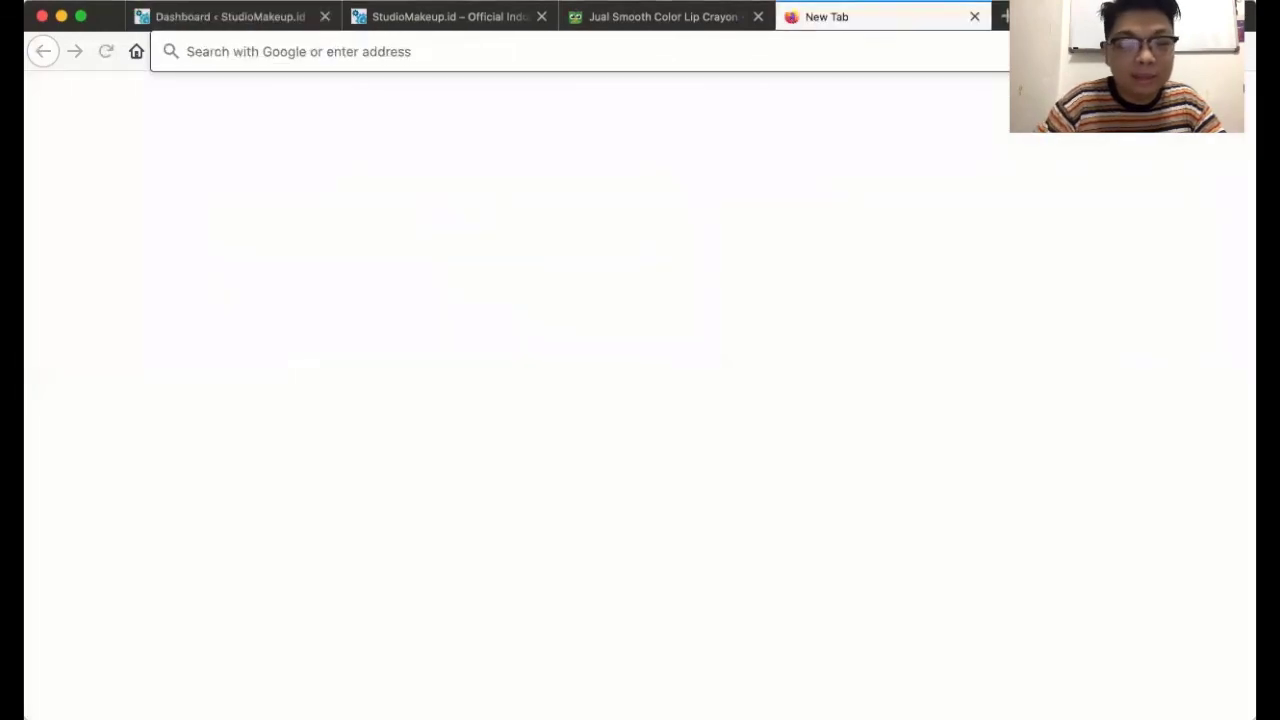
text(ideaxdigital.com/)
key(Return)
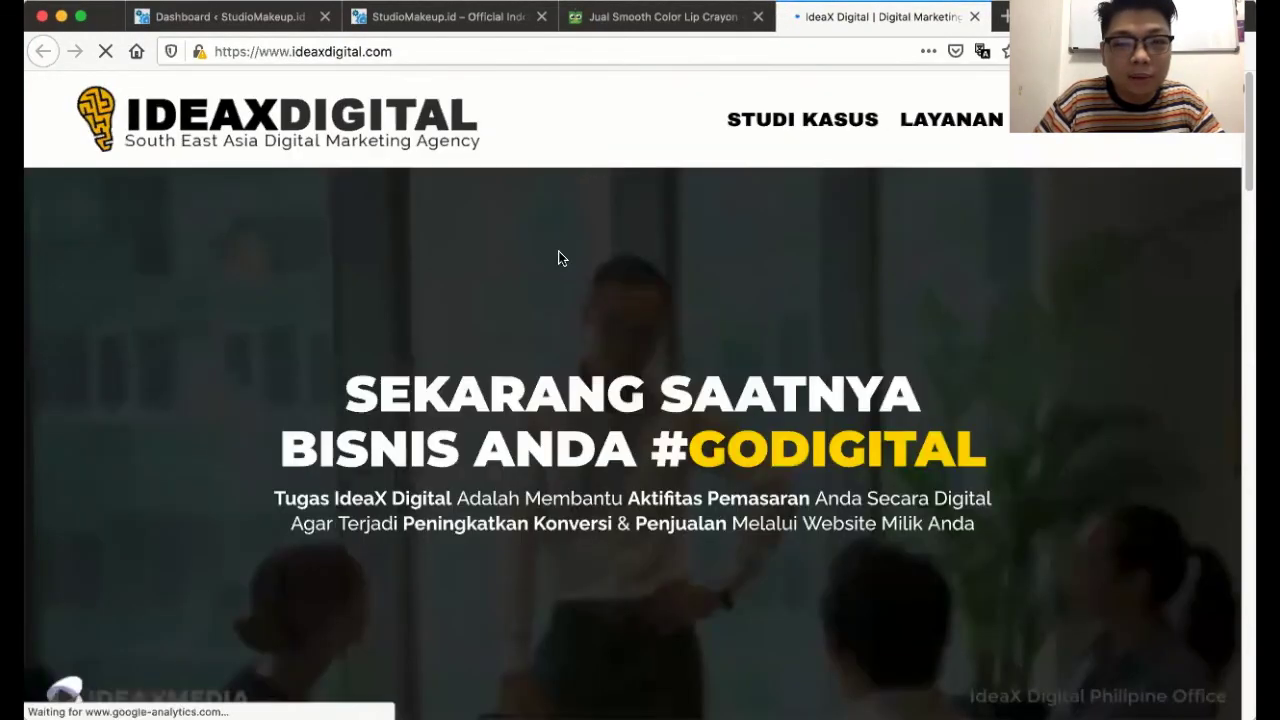
scroll(608, 283, down, 5)
scroll(608, 280, down, 5)
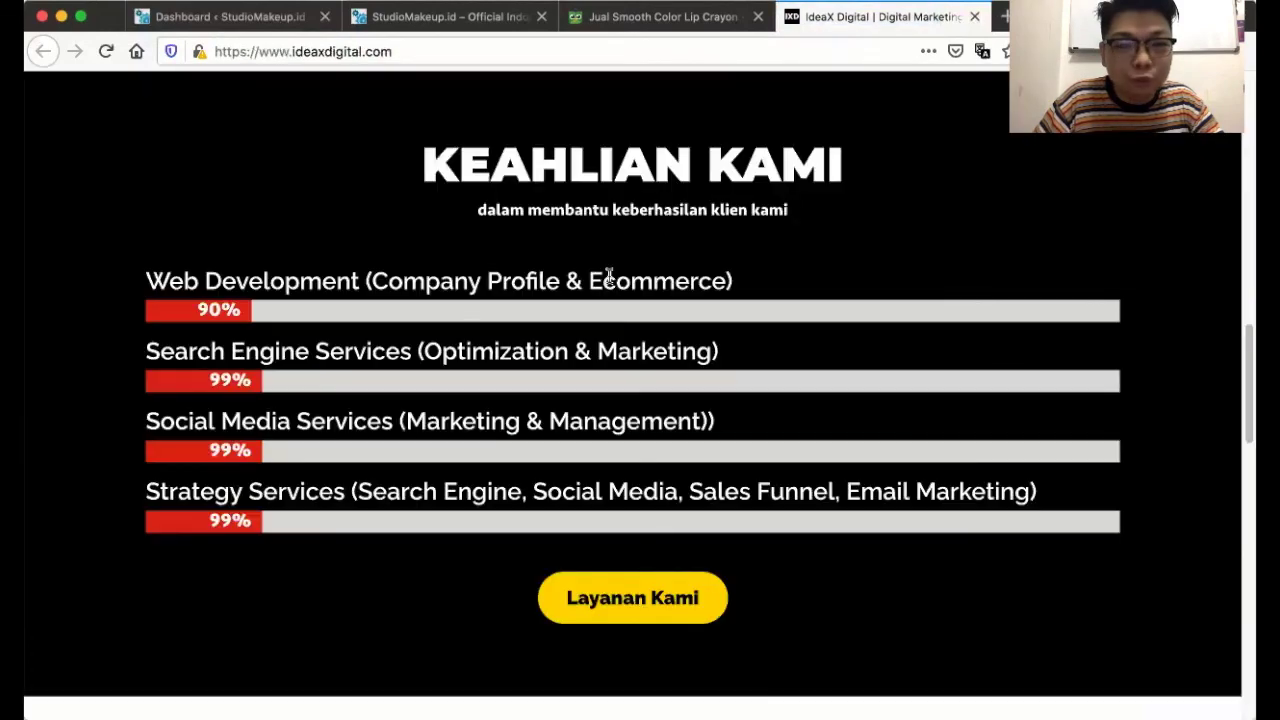
scroll(608, 276, down, 5)
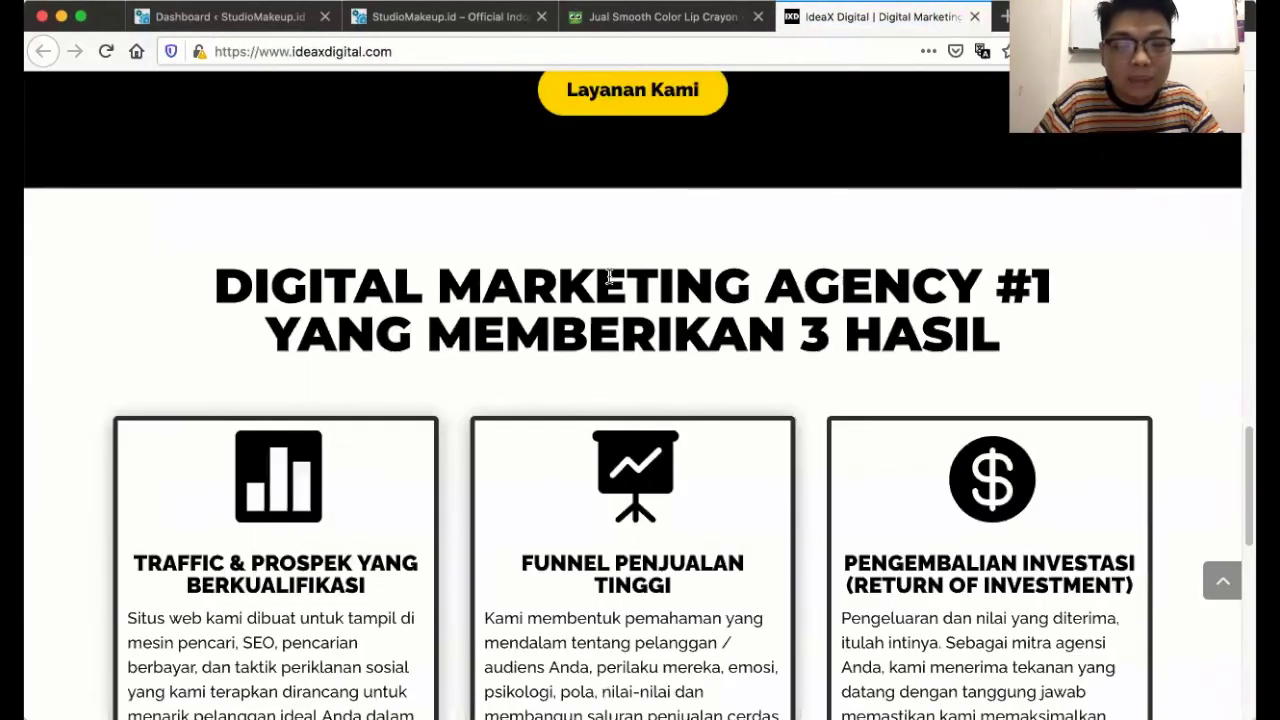
scroll(608, 278, down, 10)
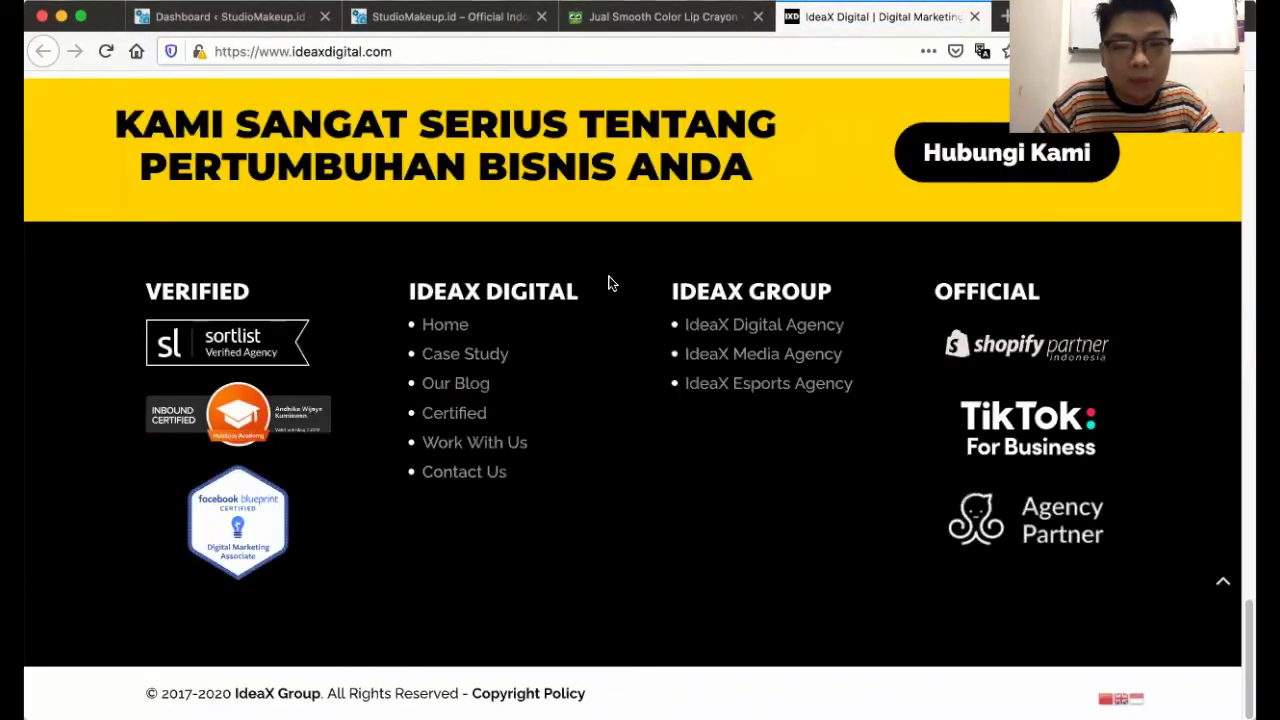
scroll(608, 283, up, 20)
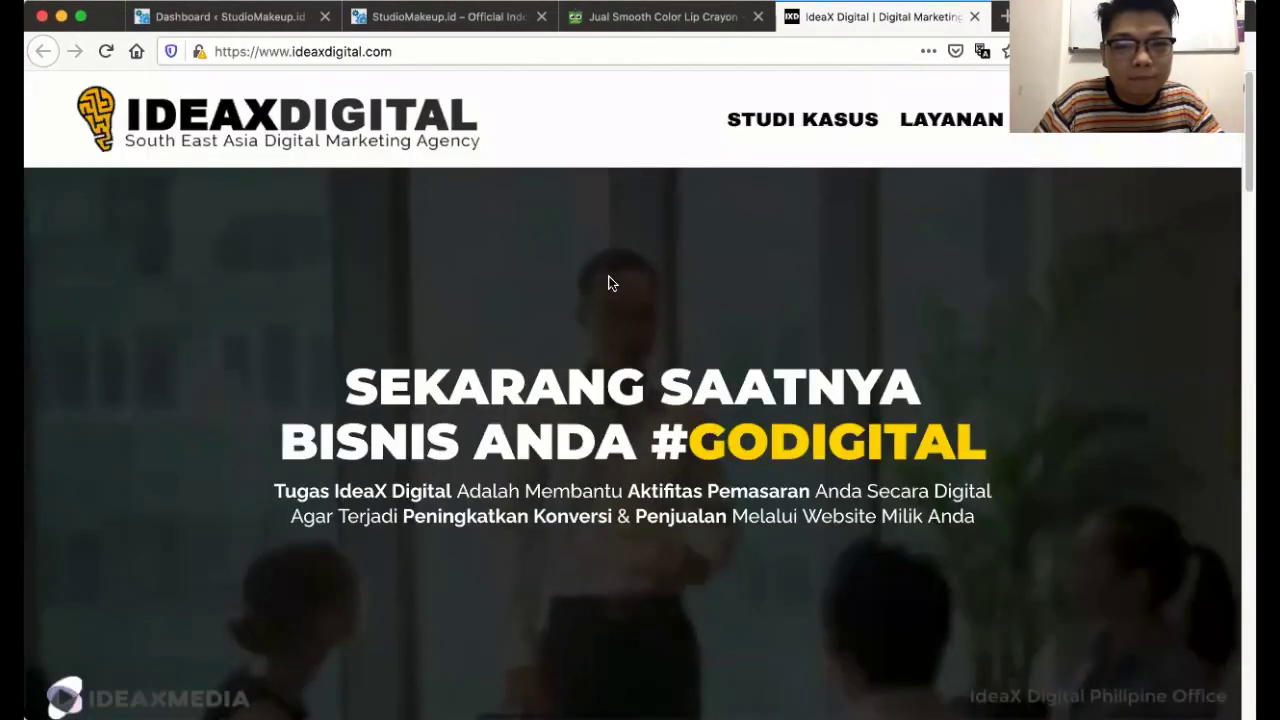
scroll(608, 283, down, 2)
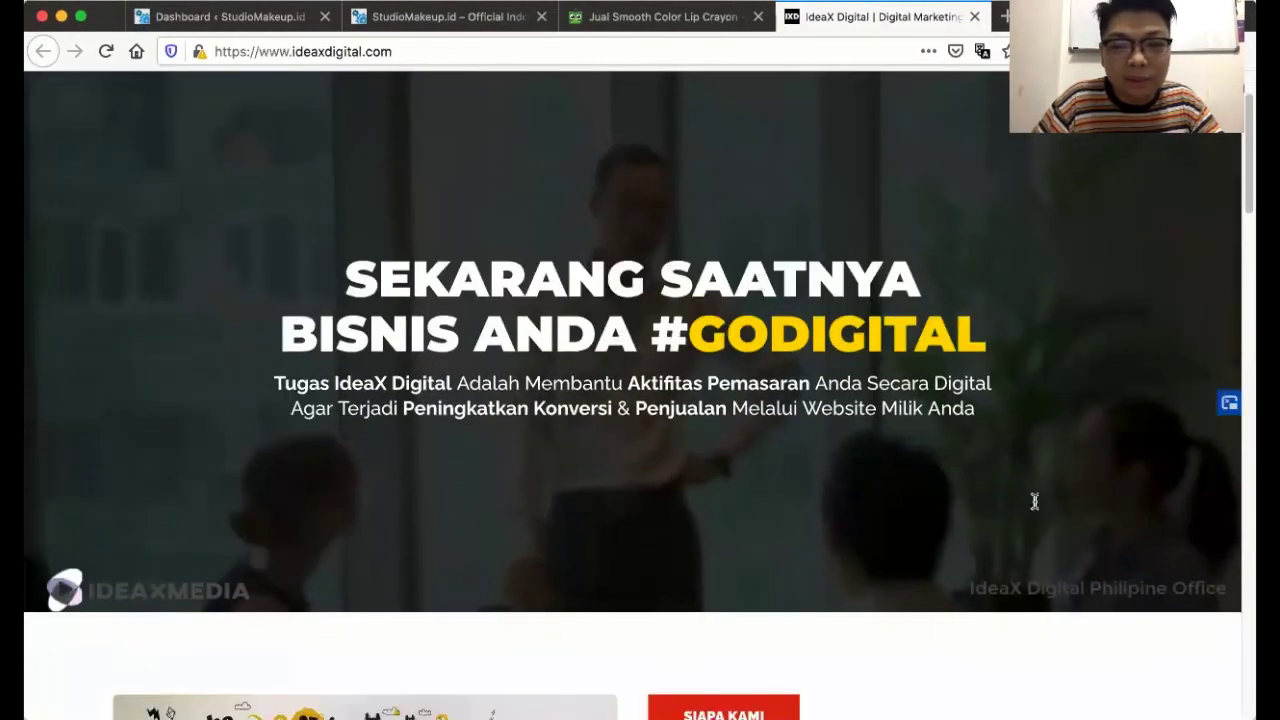
scroll(634, 252, up, 2)
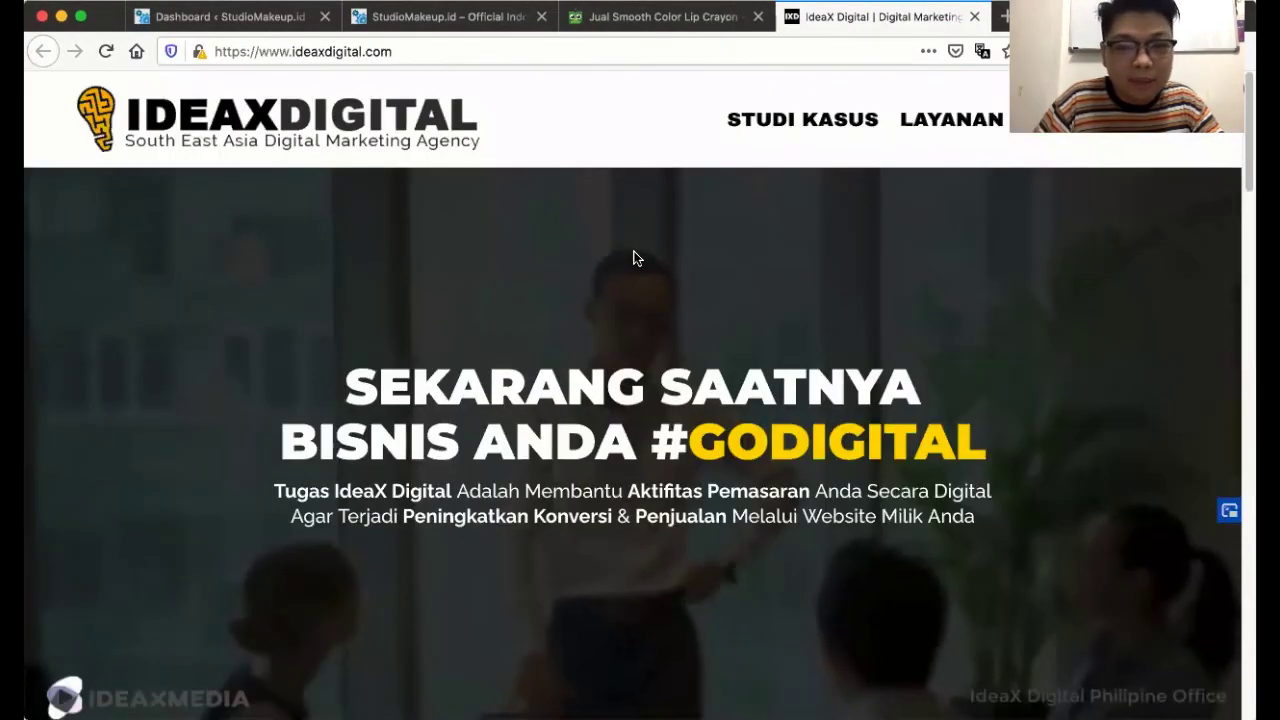
click(972, 17)
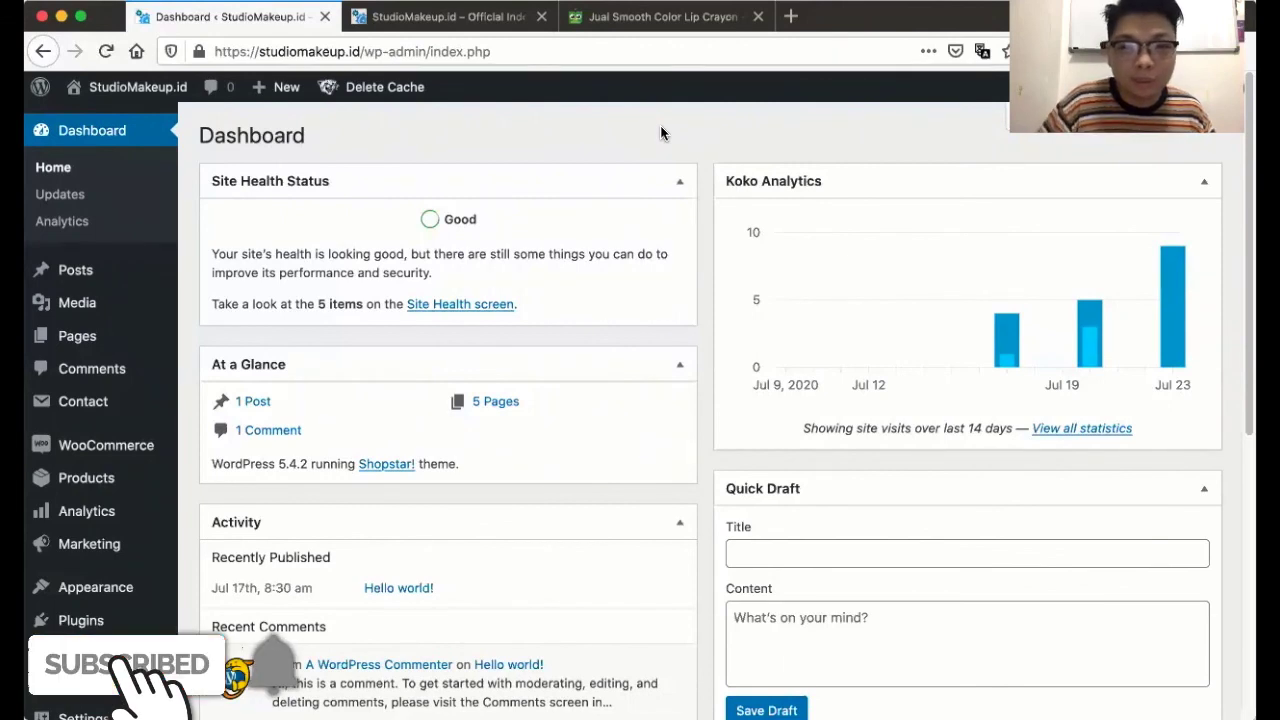
click(803, 17)
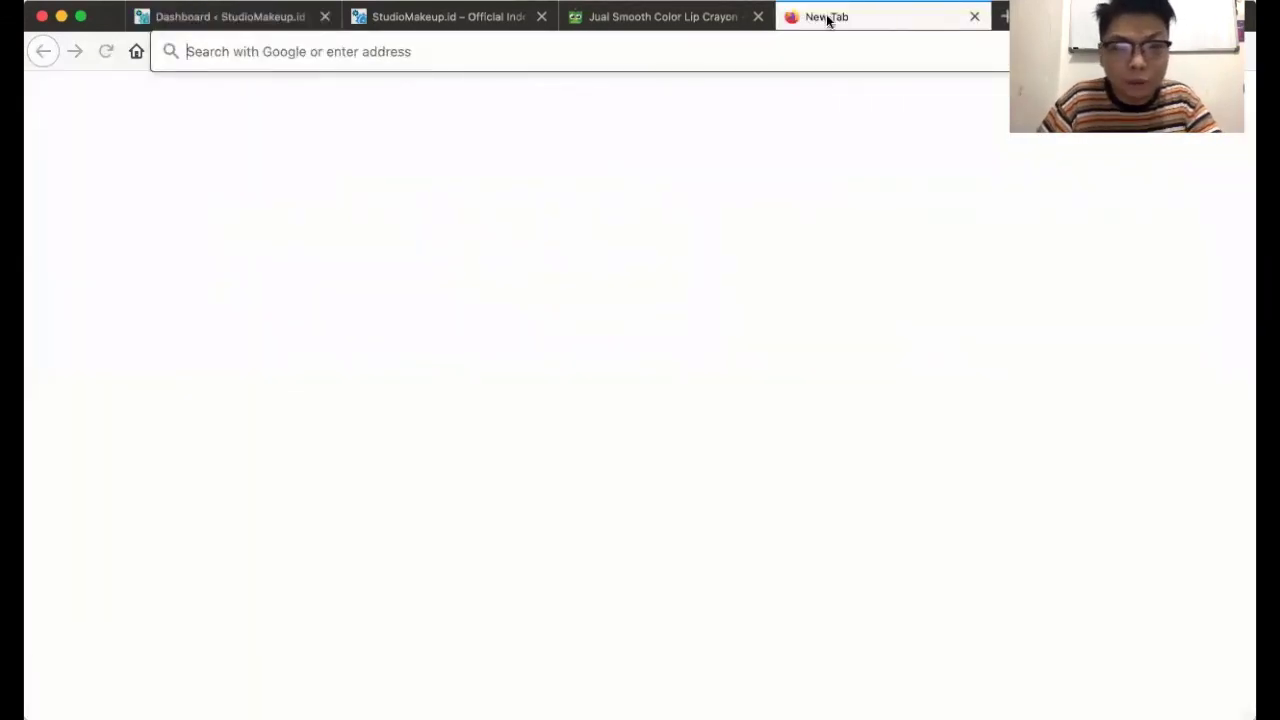
click(930, 55)
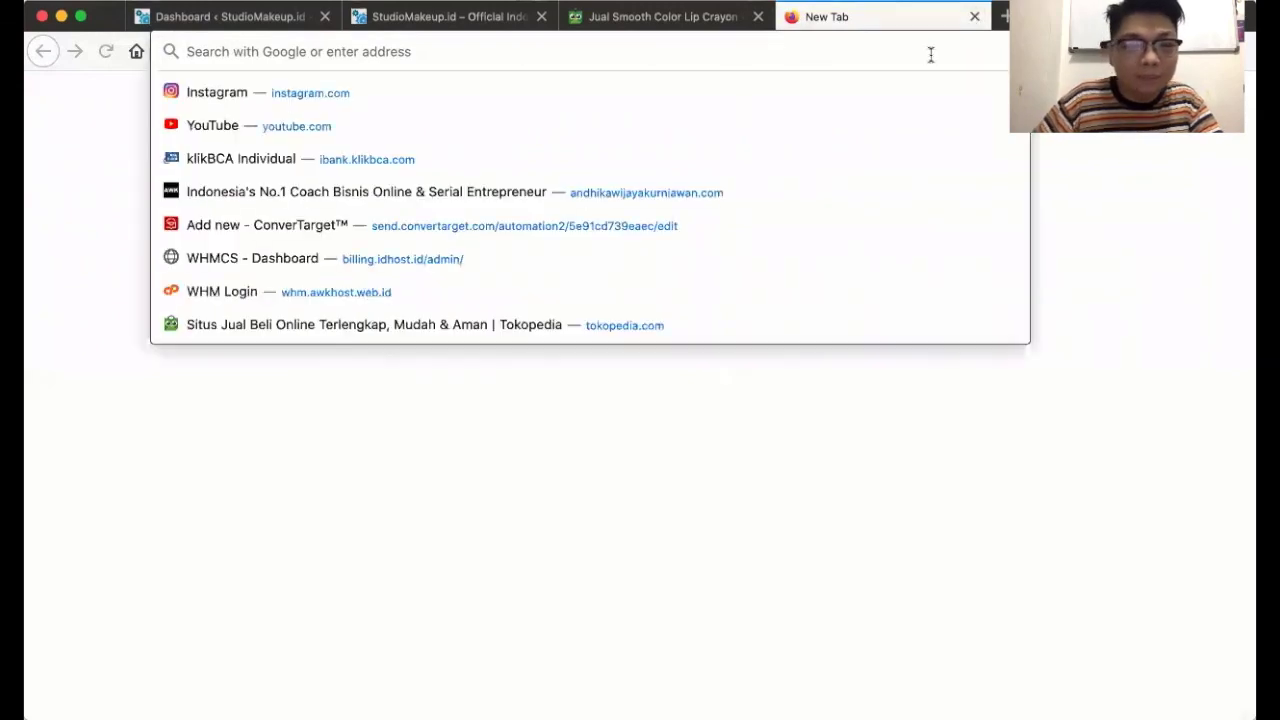
text(idhost.id)
key(Return)
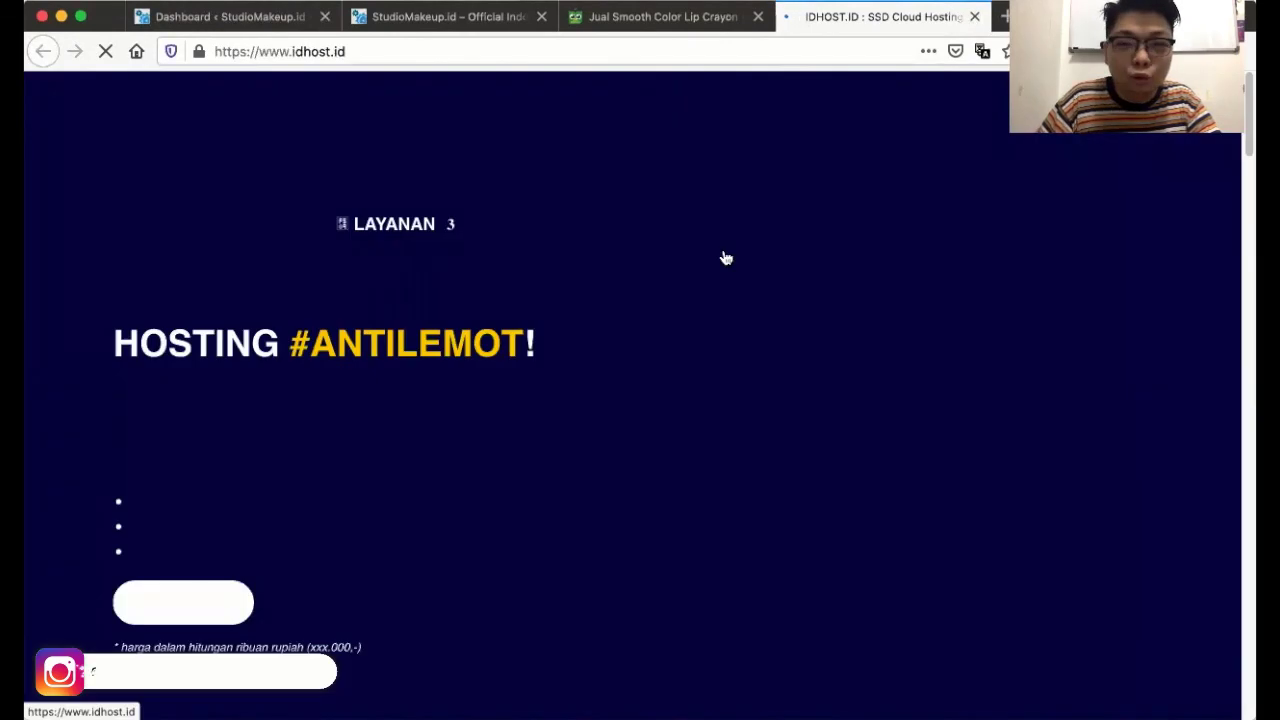
click(974, 17)
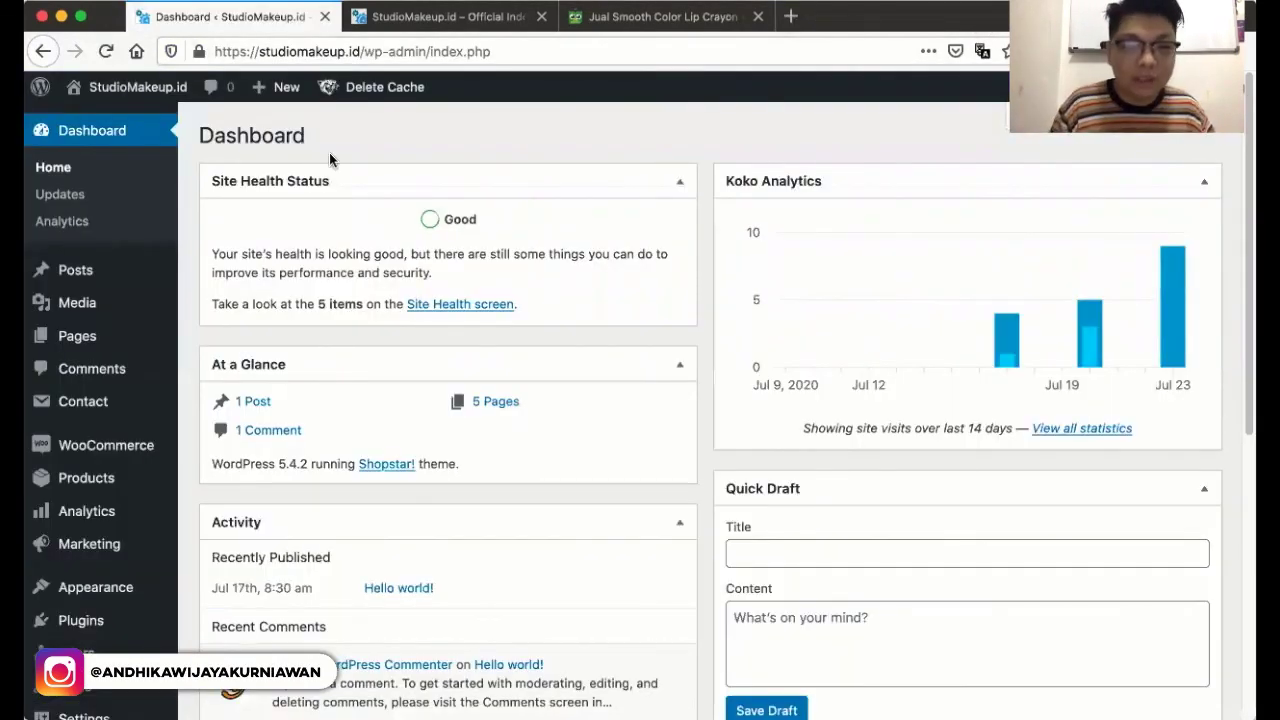